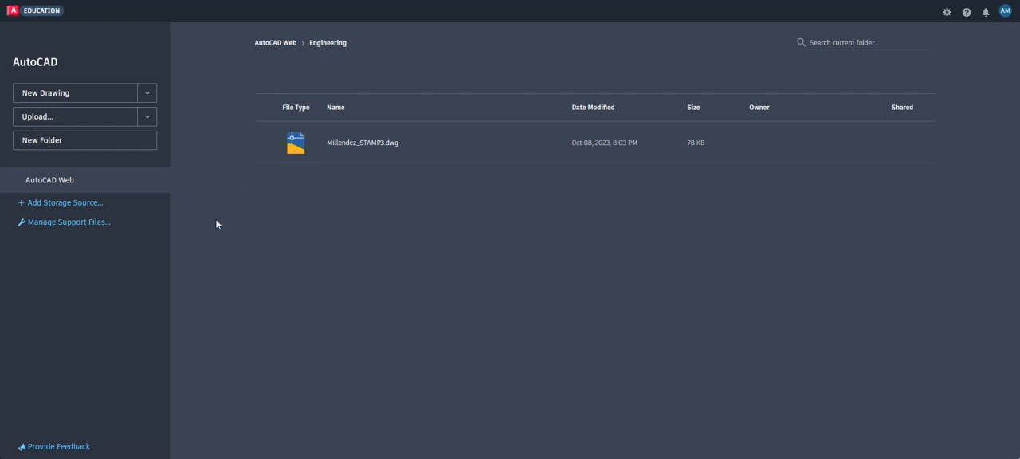
# Create a drawing from the acad_web_imperial.dwt template and save it as Tblock1 in the Engineering folder
pyautogui.click(149, 95)
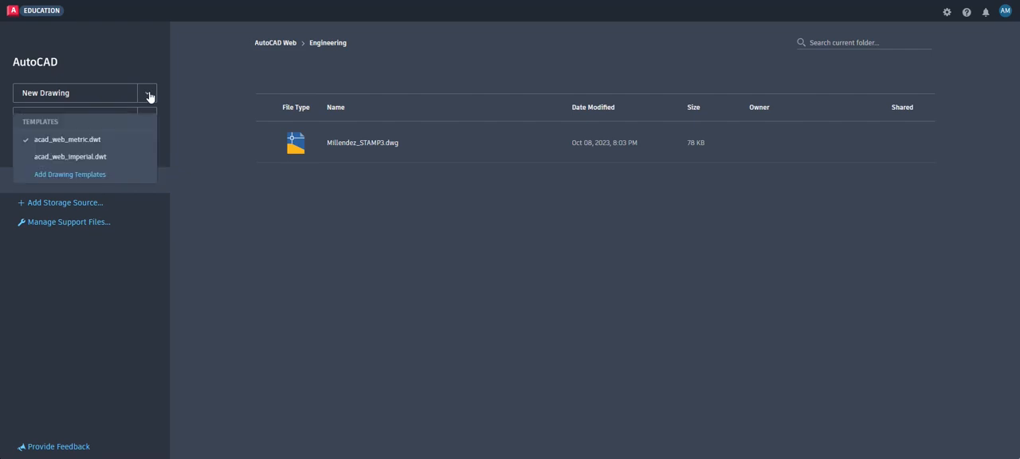
pyautogui.click(91, 159)
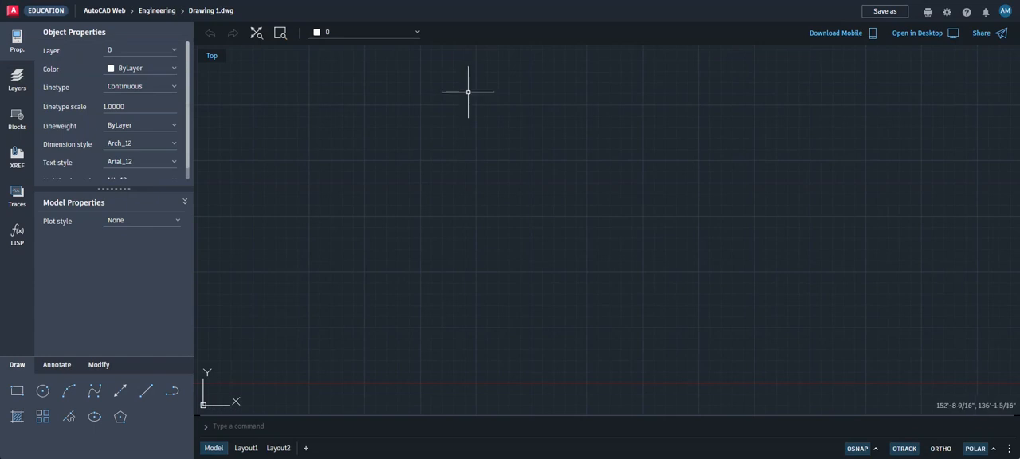
pyautogui.click(885, 15)
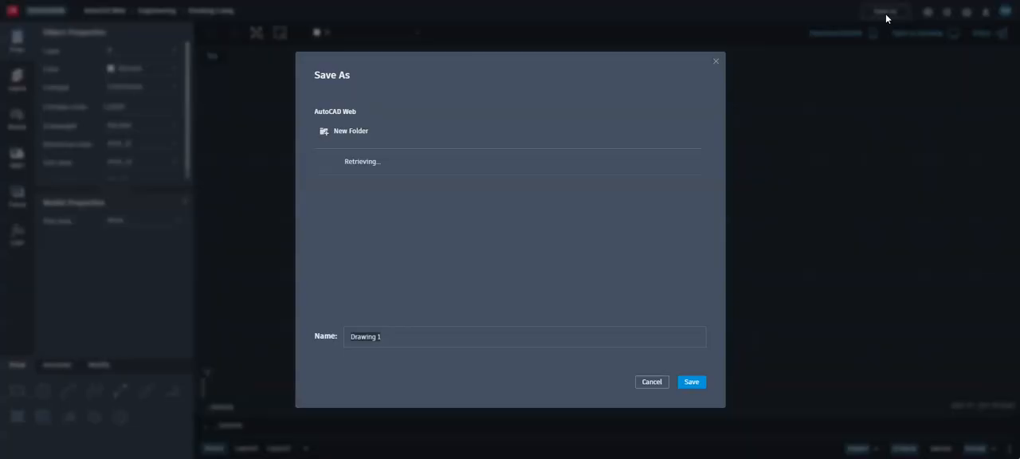
pyautogui.click(442, 161)
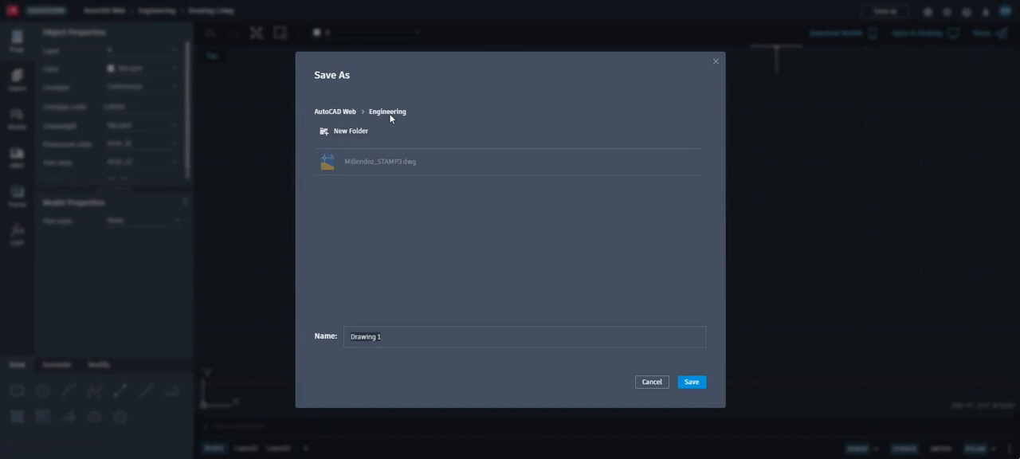
pyautogui.click(391, 338)
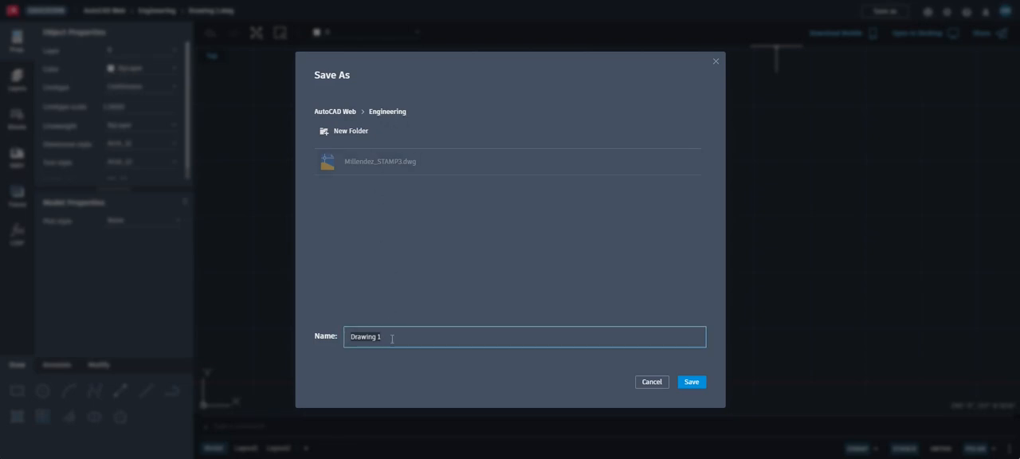
pyautogui.write('Tblock1')
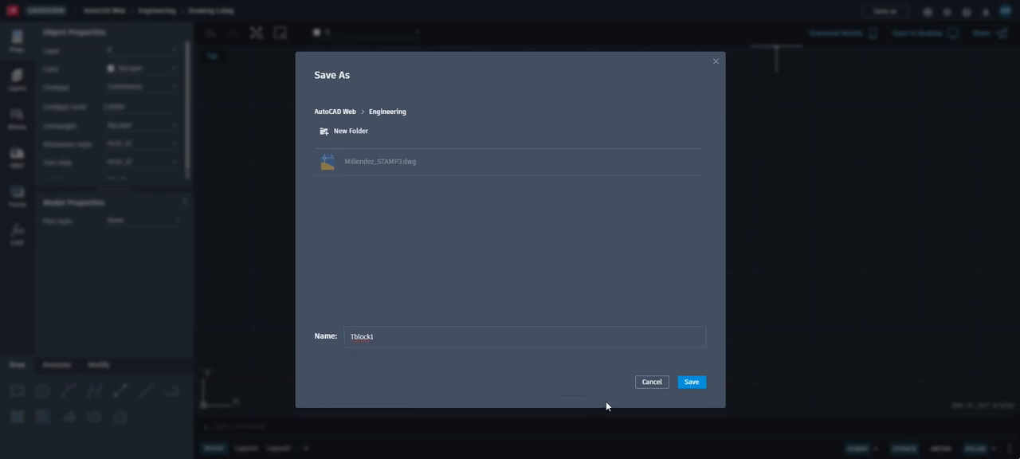
pyautogui.click(689, 386)
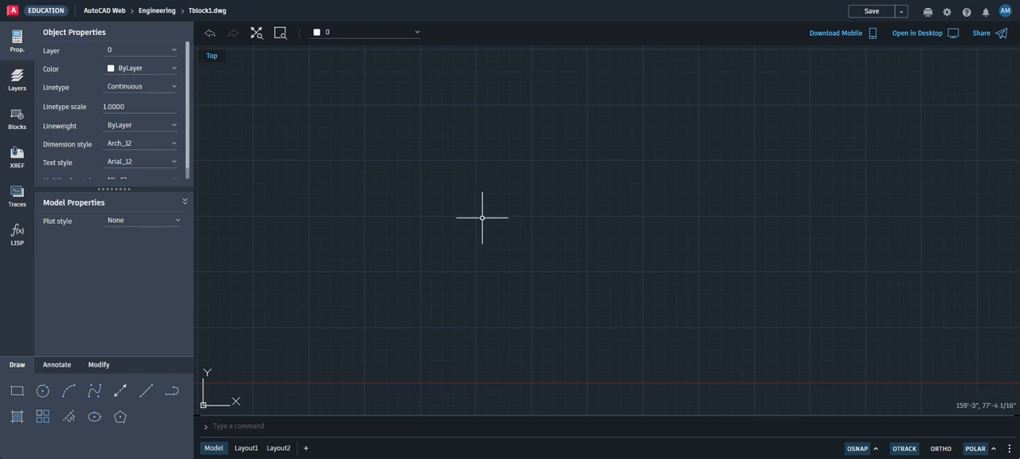
# Draw a line from 0,0 to a freehand point about 228 feet away at an angle of about 25°
pyautogui.click(146, 390)
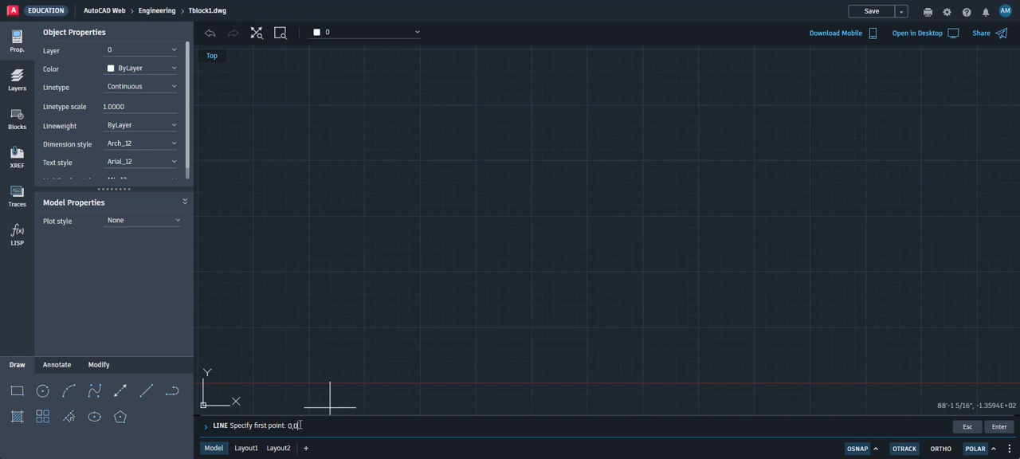
pyautogui.press('Return')
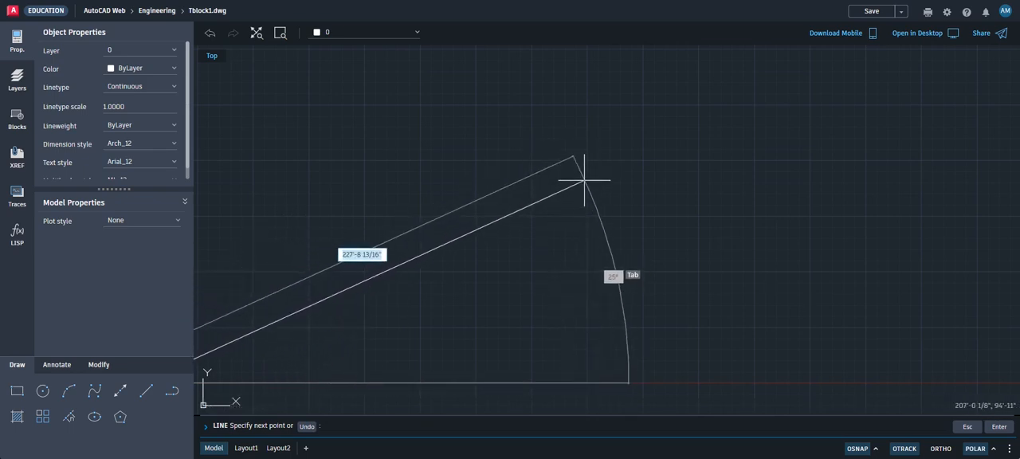
pyautogui.click(584, 181)
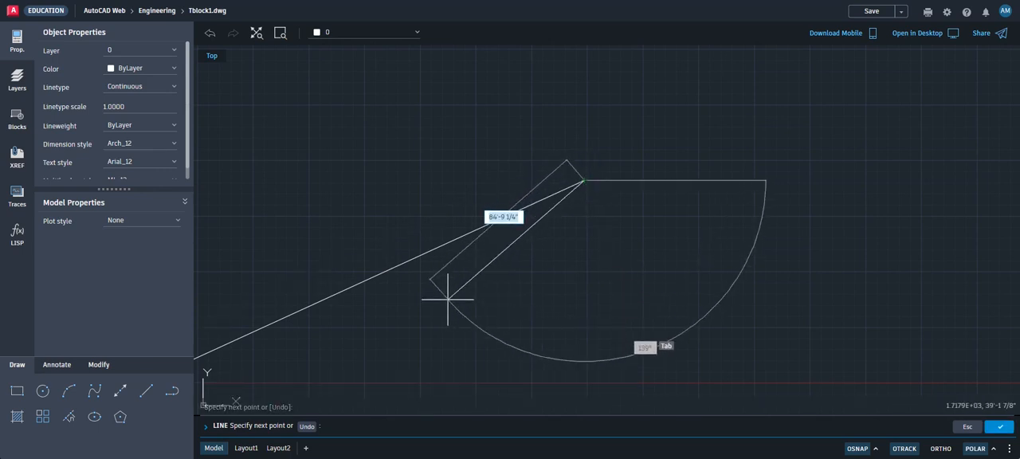
pyautogui.press('Escape')
pyautogui.press('Escape')
# Draw a second line from 0,0 up into the negative X side, ending at -83'-4", 83'-4"
pyautogui.moveTo(433, 303); pyautogui.dragTo(558, 282, button='middle')
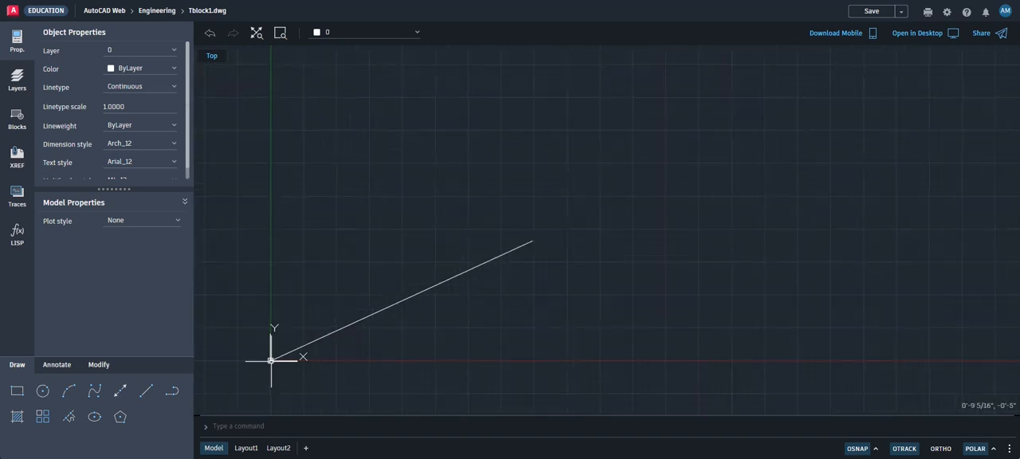
pyautogui.moveTo(379, 352); pyautogui.dragTo(505, 308, button='middle')
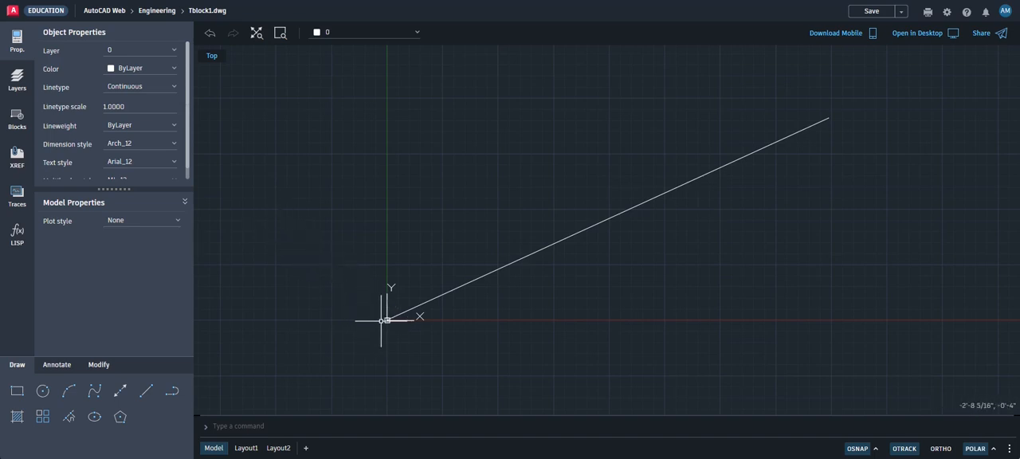
pyautogui.click(146, 391)
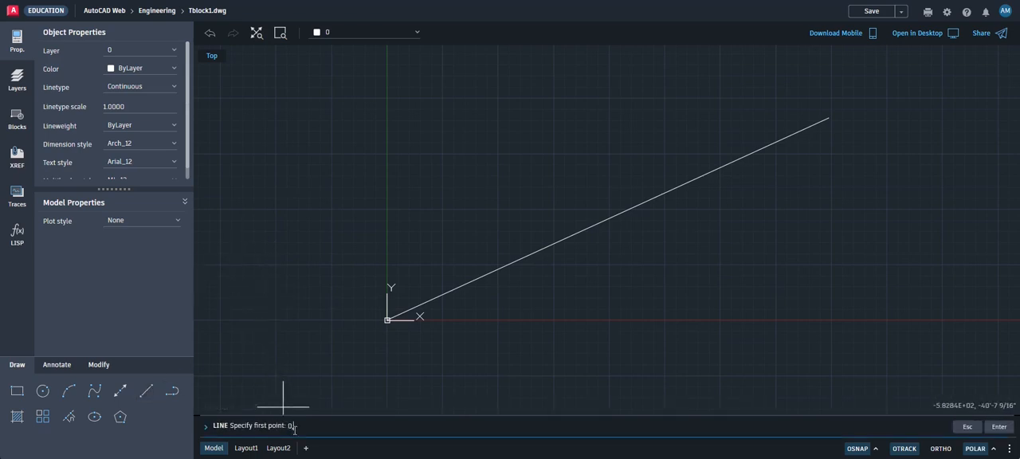
pyautogui.write('0,0')
pyautogui.press('Return')
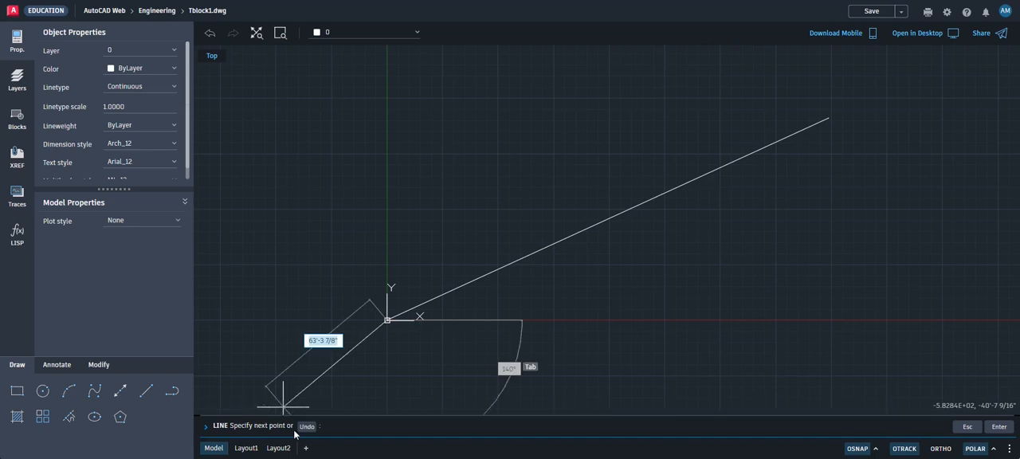
pyautogui.write('-1000,1000')
pyautogui.press('Return')
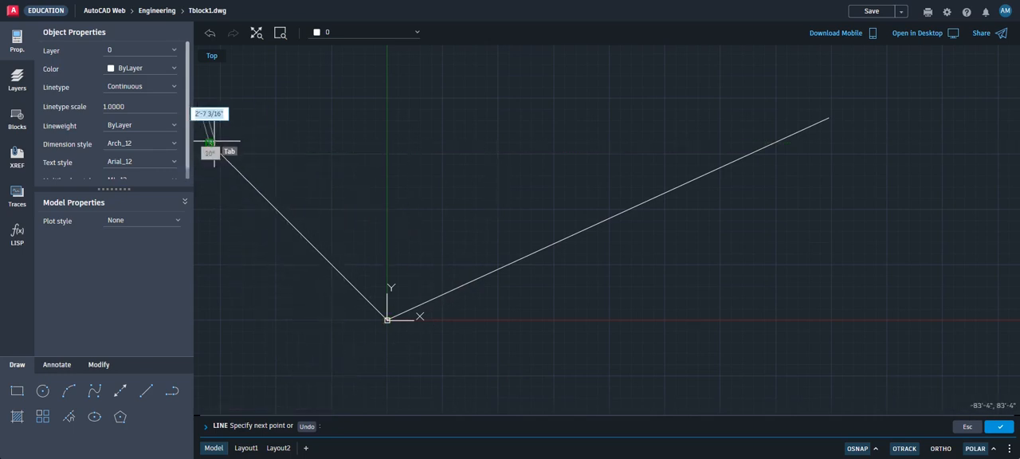
pyautogui.press('Escape')
pyautogui.press('Escape')
pyautogui.press('Escape')
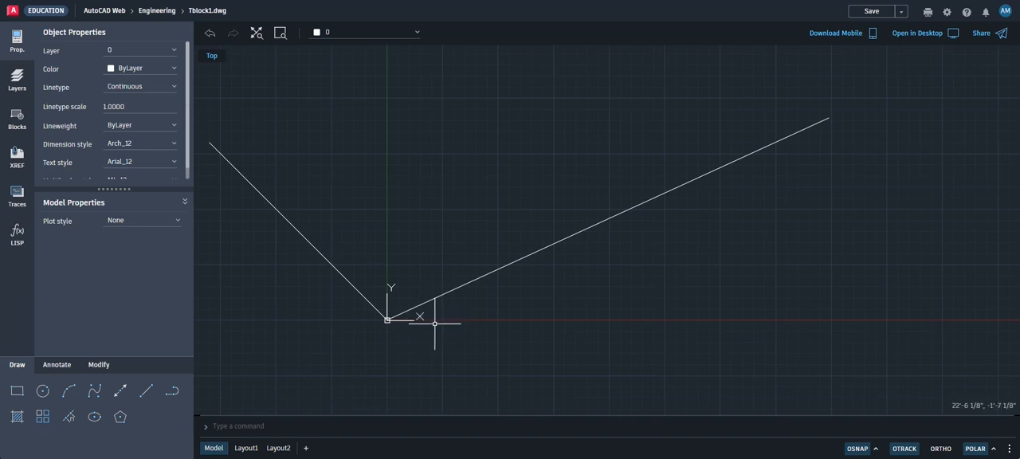
# Erase both lines that start at the origin
pyautogui.click(99, 364)
pyautogui.click(35, 396)
pyautogui.click(17, 416)
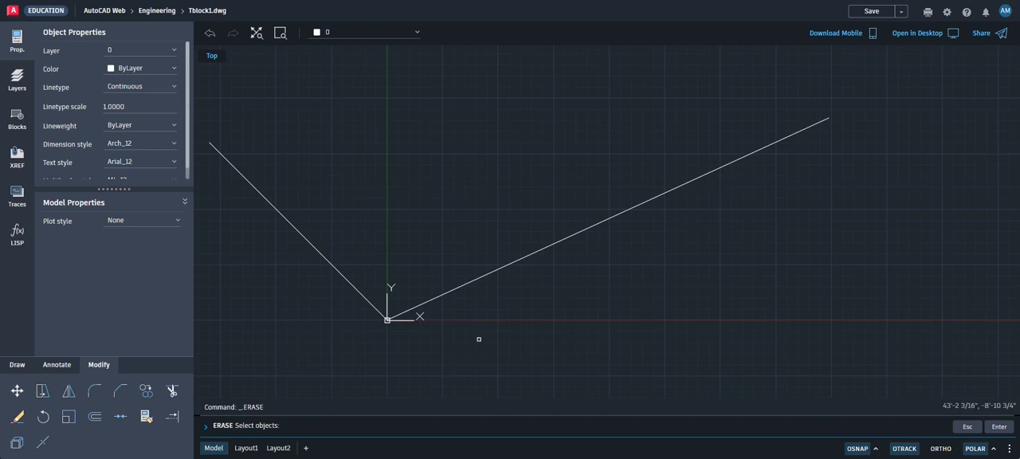
pyautogui.click(469, 281)
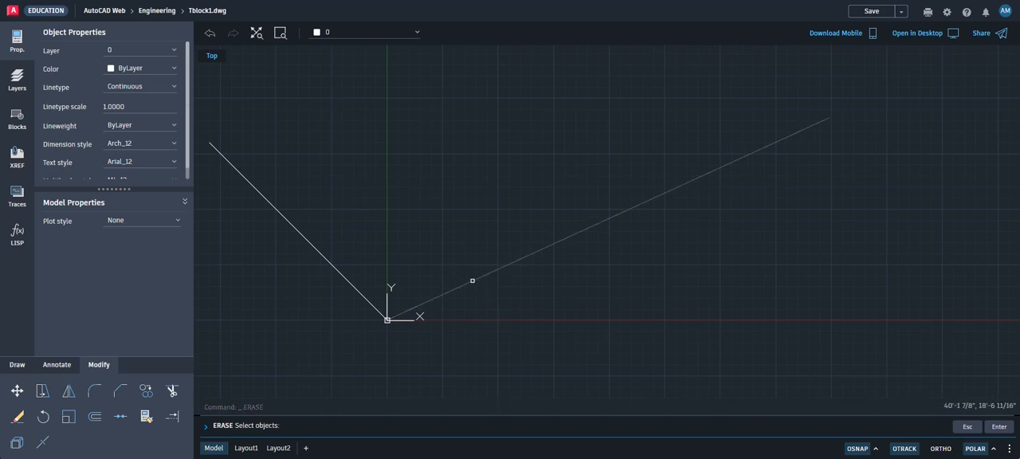
pyautogui.click(363, 292)
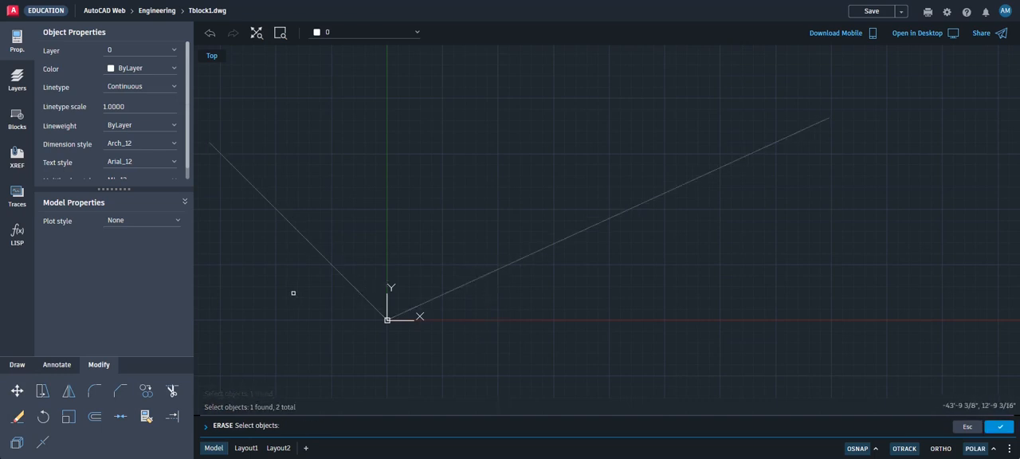
pyautogui.press('Return')
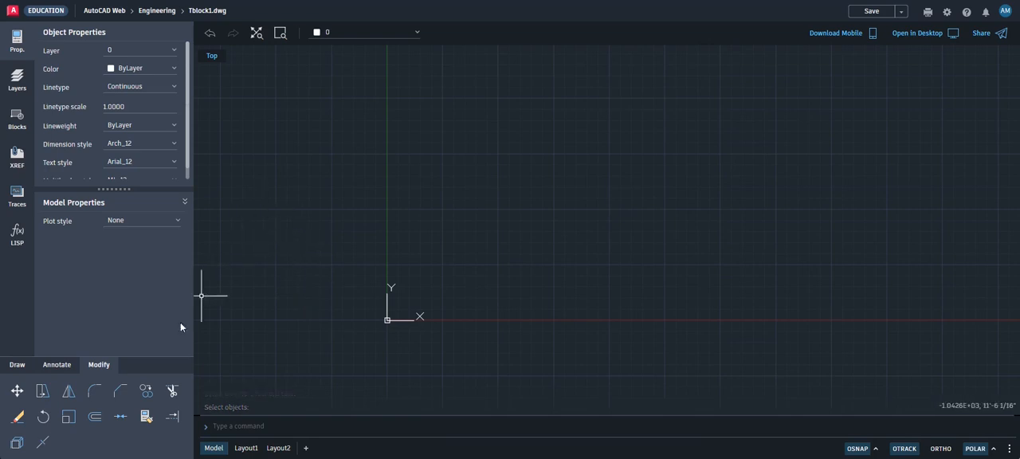
# Draw a rectangle 8.5 inches wide and 11 inches high with its first corner at 0,0
pyautogui.click(17, 365)
pyautogui.click(17, 390)
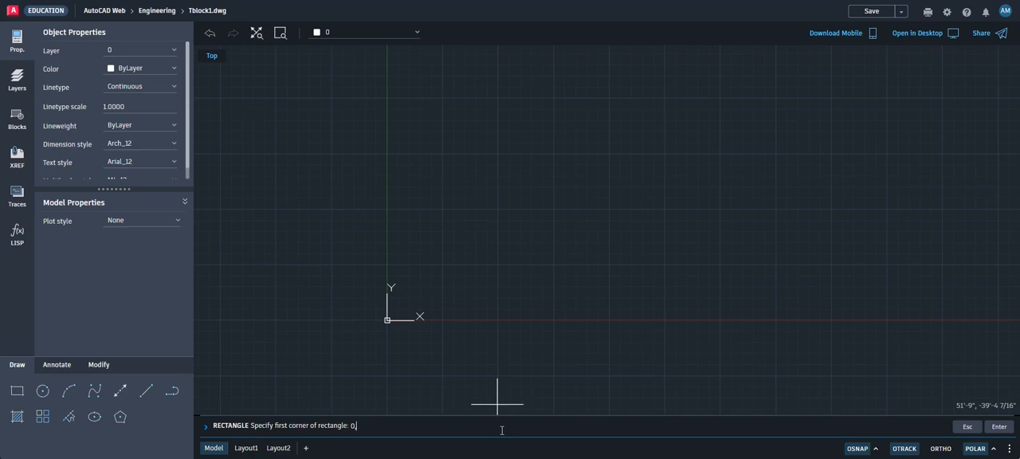
pyautogui.press('Return')
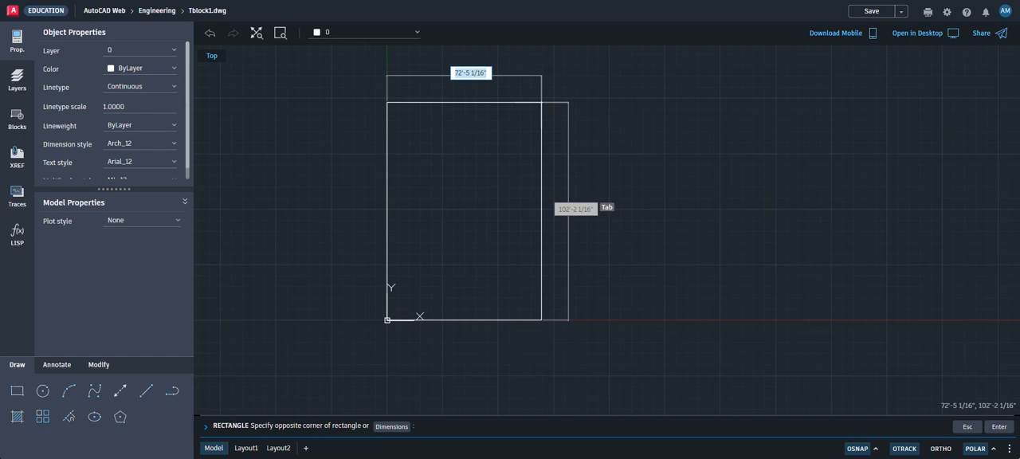
pyautogui.write('8.5')
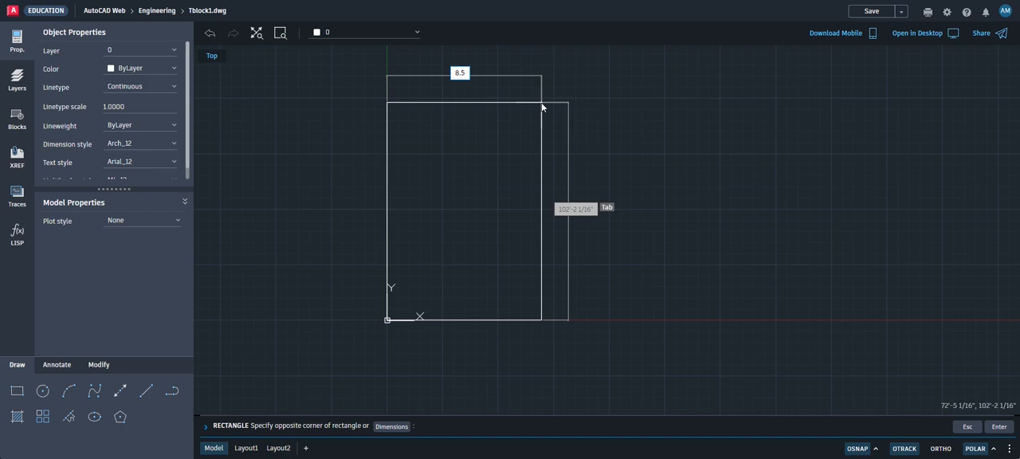
pyautogui.press('Tab')
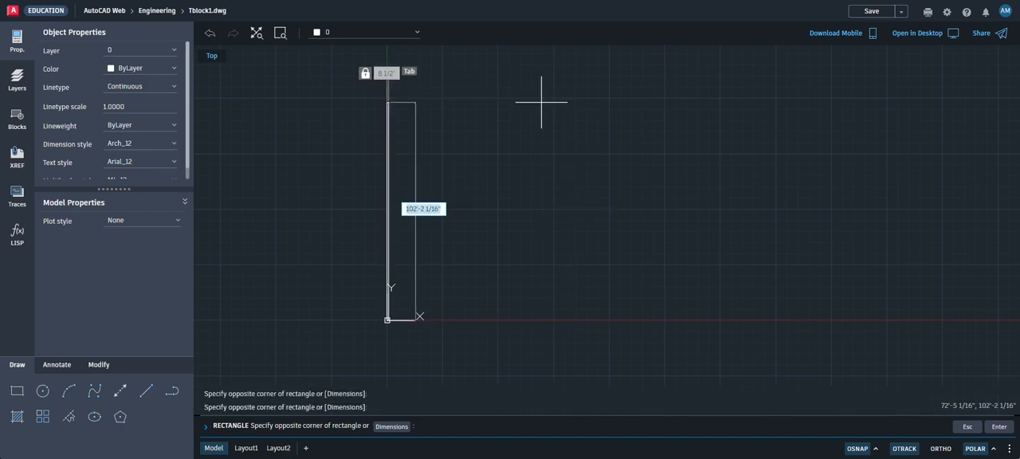
pyautogui.write('11')
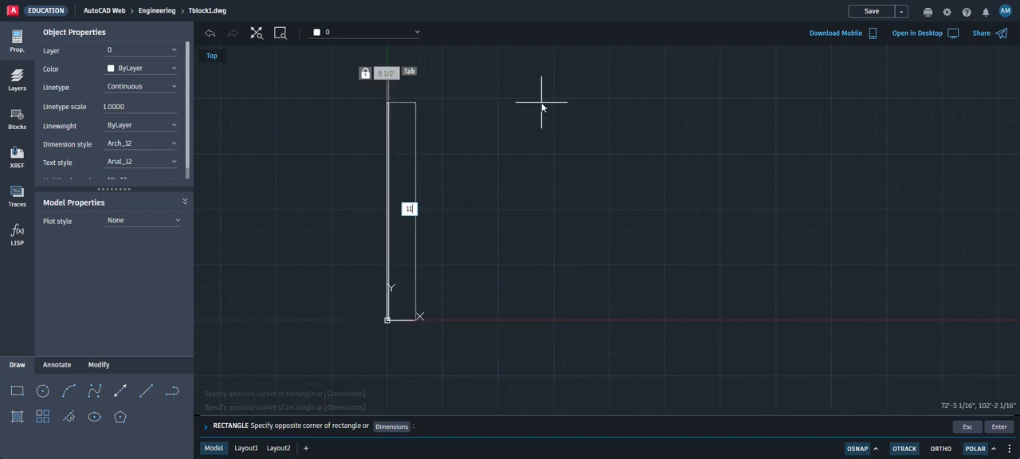
pyautogui.press('Return')
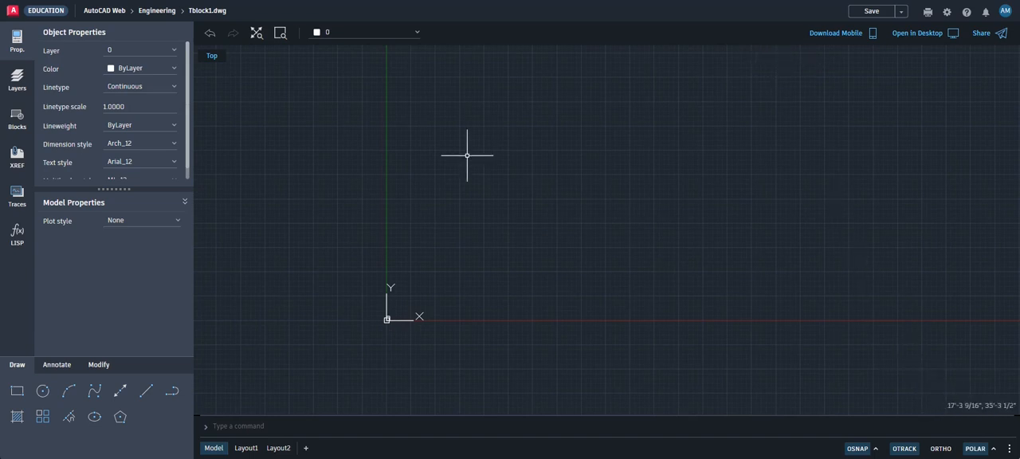
# Offset the 8.5 by 11 rectangle inward by 1 inch to form an inner border
pyautogui.scroll(2, 391, 322)
pyautogui.scroll(8, 391, 334)
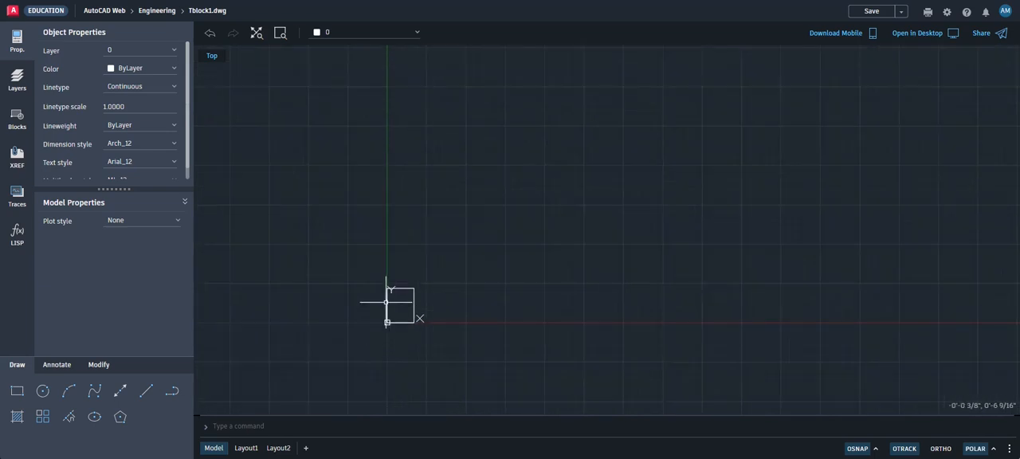
pyautogui.moveTo(364, 327); pyautogui.dragTo(335, 184, button='middle')
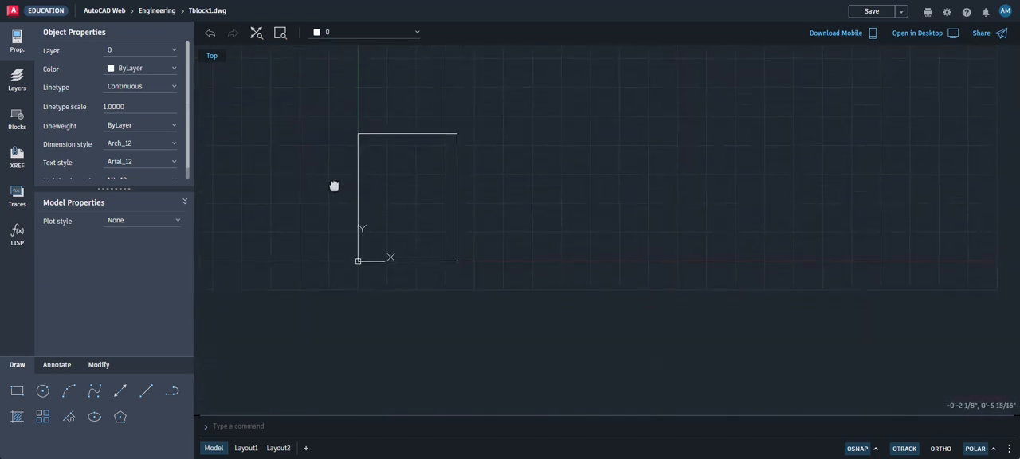
pyautogui.scroll(3, 357, 261)
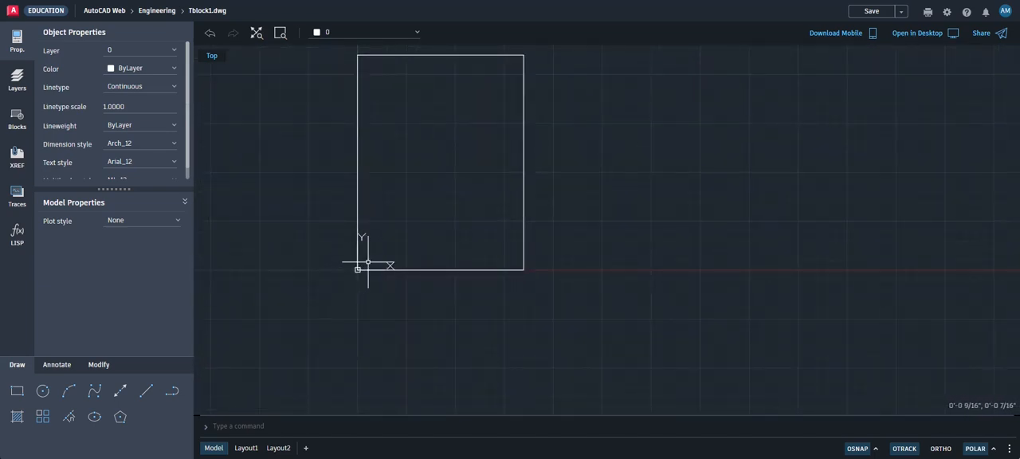
pyautogui.moveTo(437, 259)
pyautogui.mouseDown(button='middle')
pyautogui.moveTo(454, 296)
pyautogui.moveTo(489, 326)
pyautogui.mouseUp(button='middle')
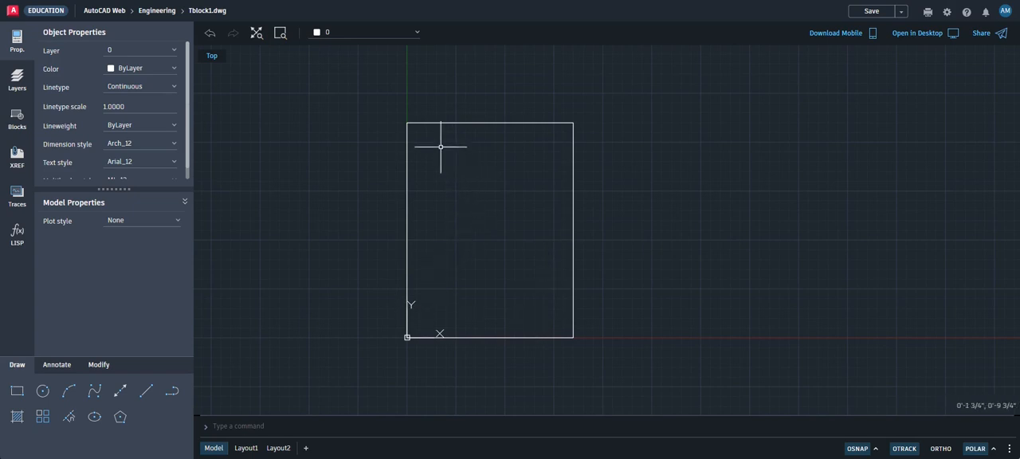
pyautogui.click(99, 364)
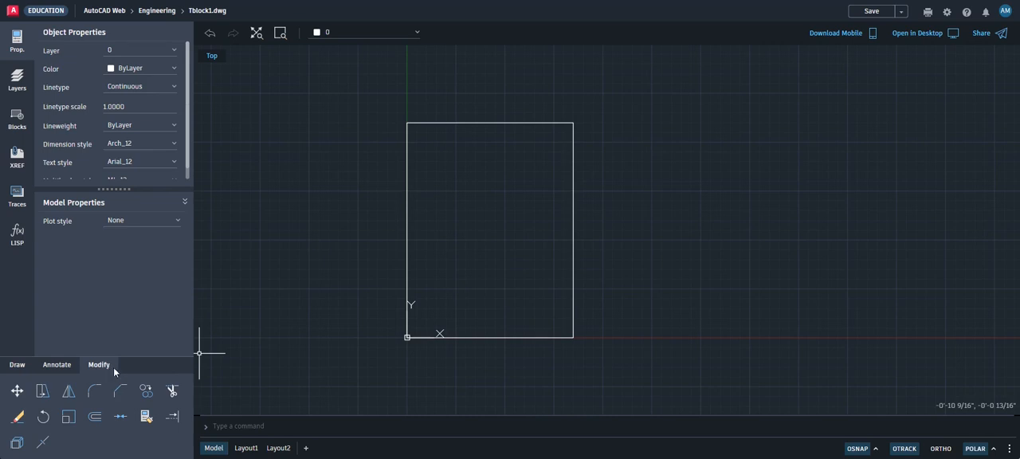
pyautogui.click(94, 418)
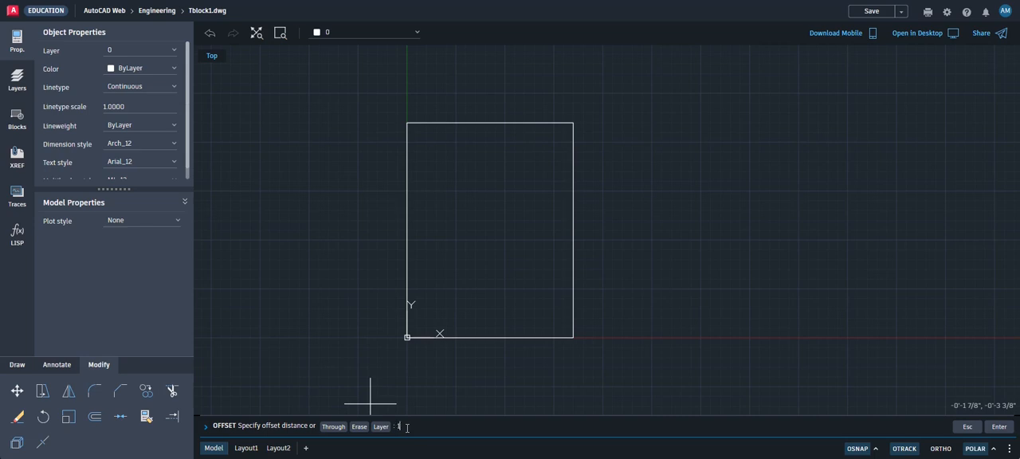
pyautogui.press('Return')
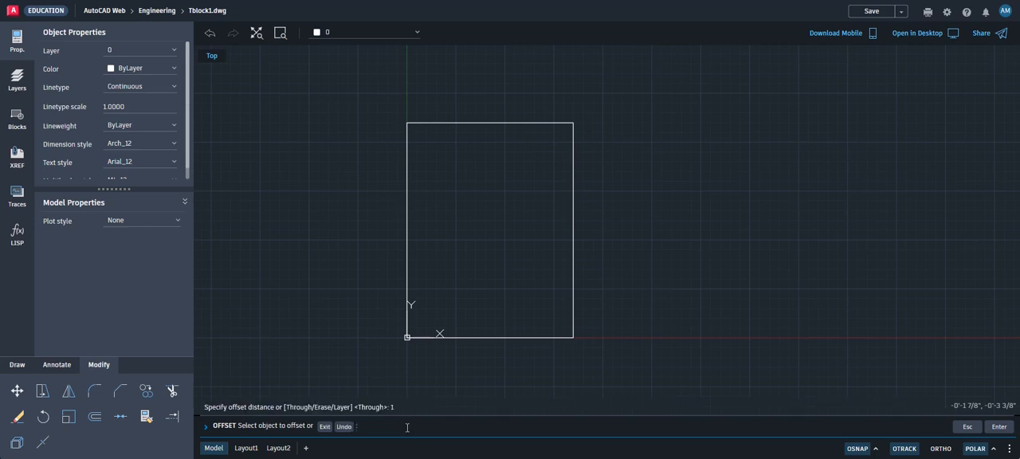
pyautogui.click(407, 231)
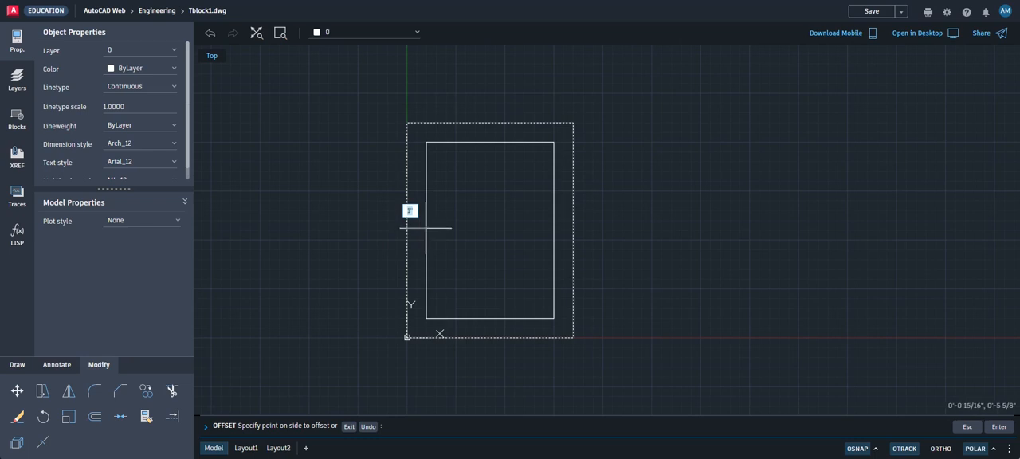
pyautogui.click(426, 228)
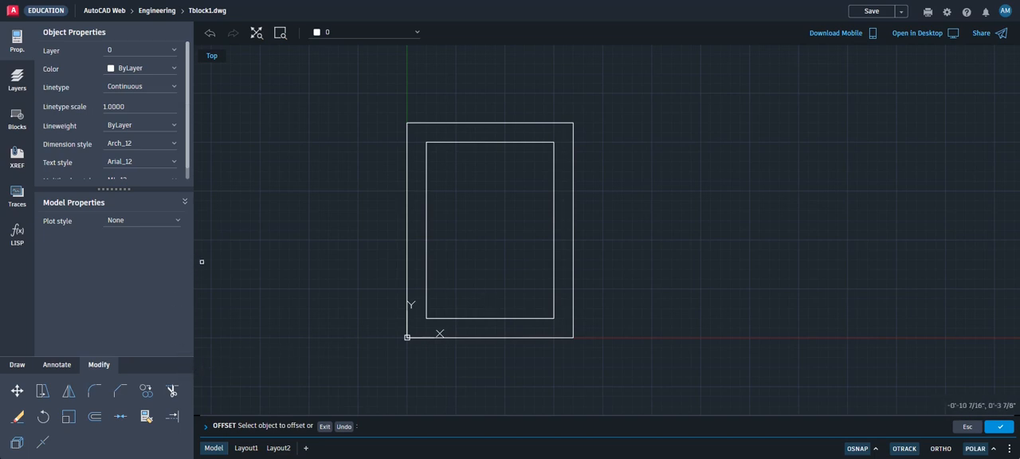
pyautogui.press('Escape')
pyautogui.press('Escape')
pyautogui.press('Escape')
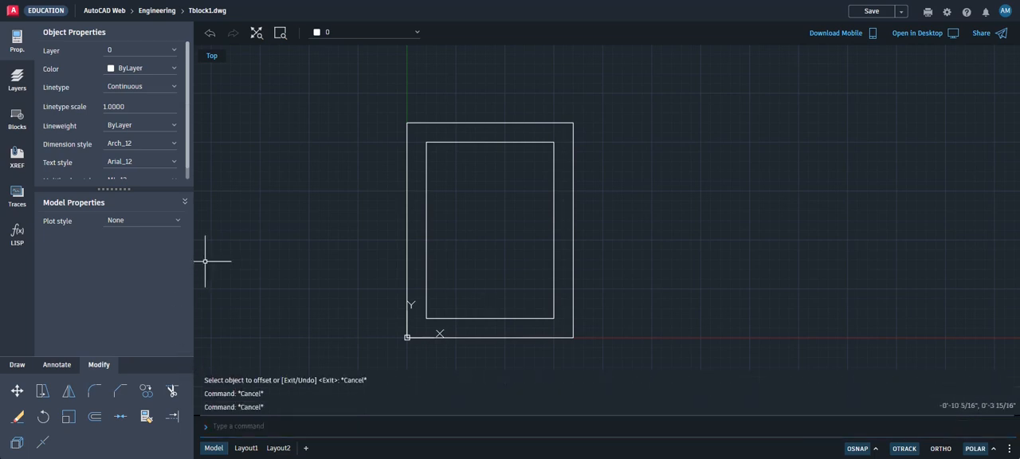
# Stretch the bottom, top and right edges of the inner border outward by 0.5 inch each
pyautogui.click(494, 318)
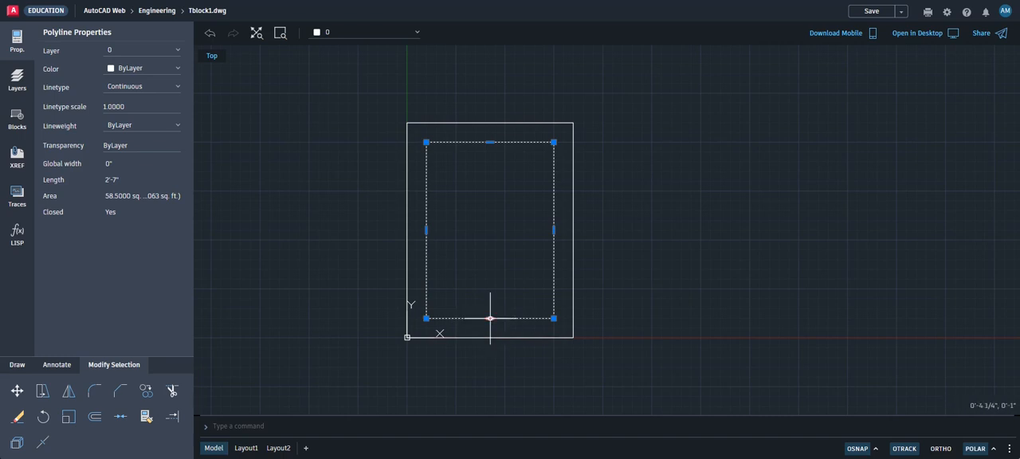
pyautogui.click(490, 318)
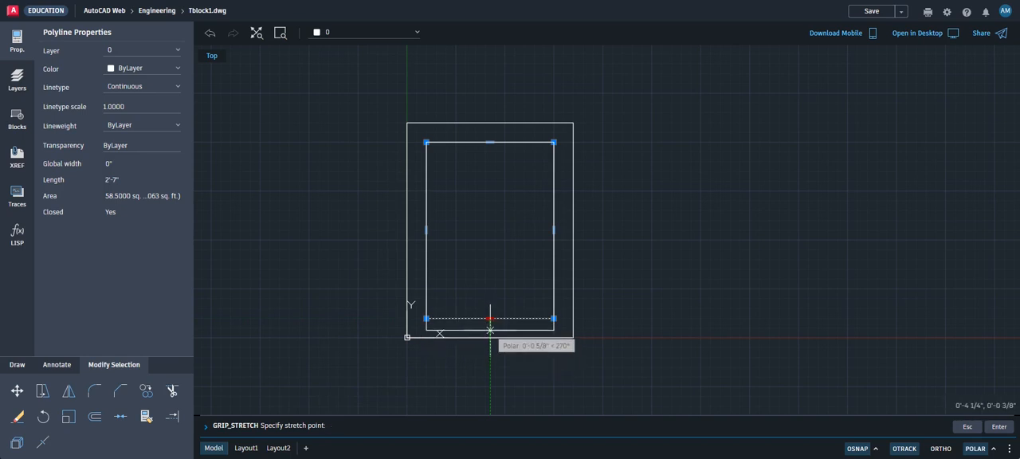
pyautogui.click(490, 328)
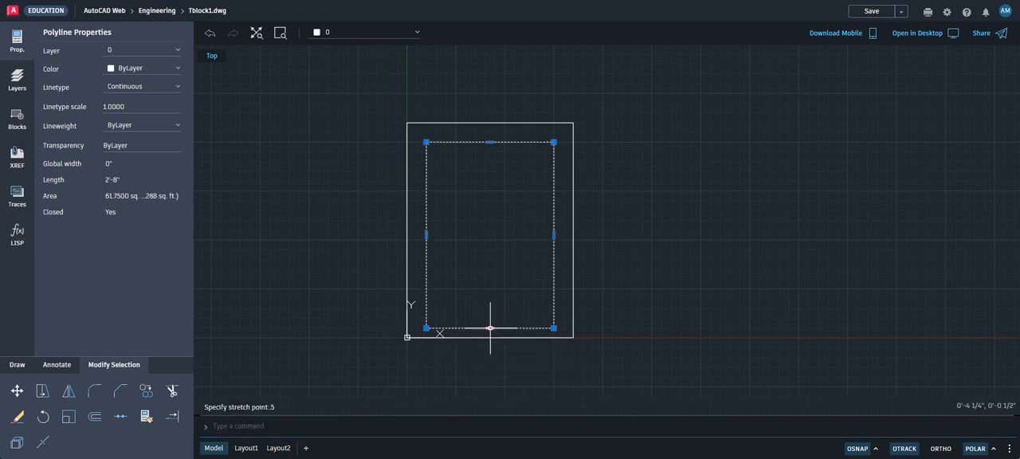
pyautogui.click(489, 142)
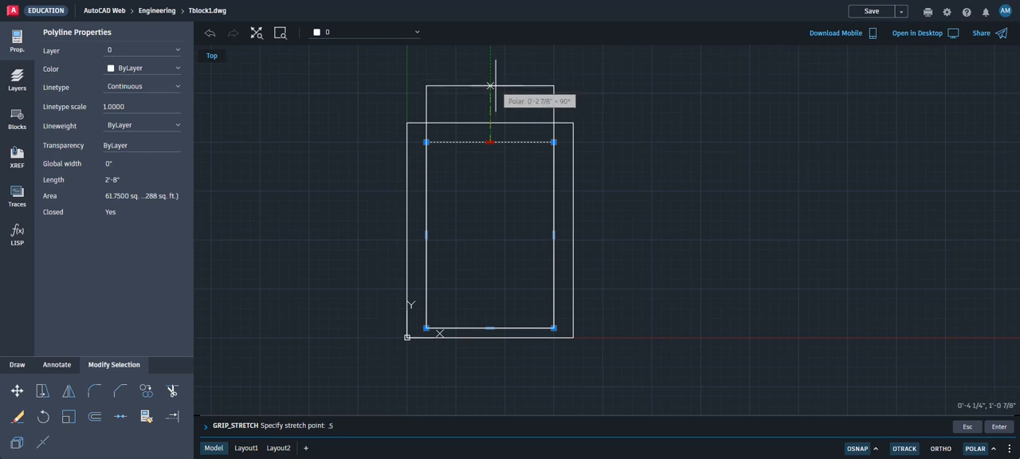
pyautogui.write('5')
pyautogui.press('Return')
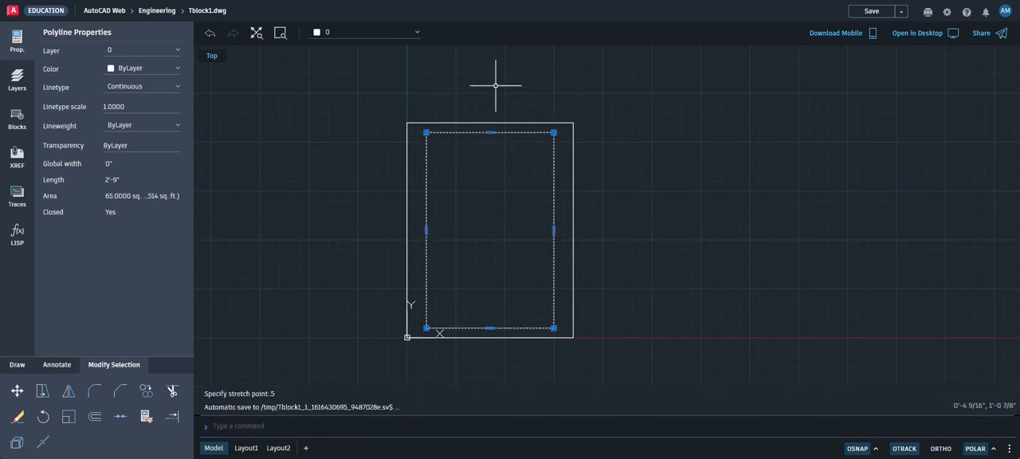
pyautogui.click(554, 230)
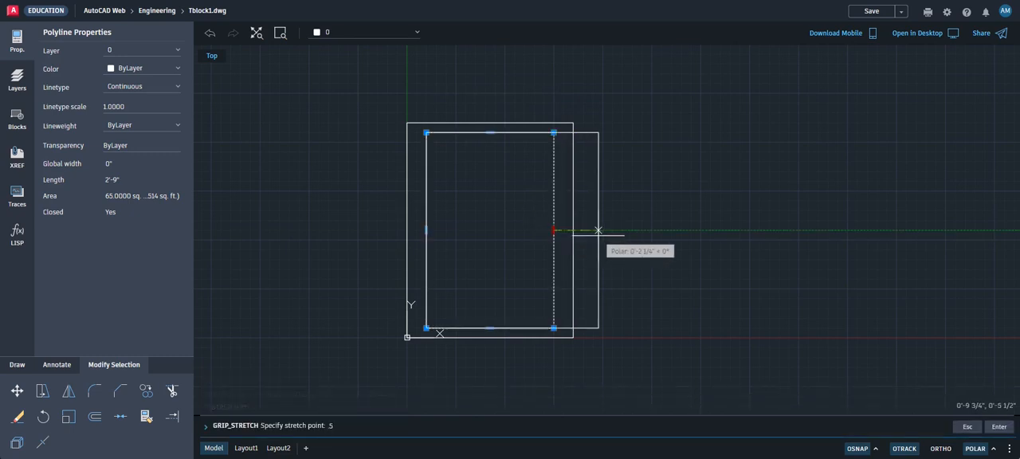
pyautogui.press('Return')
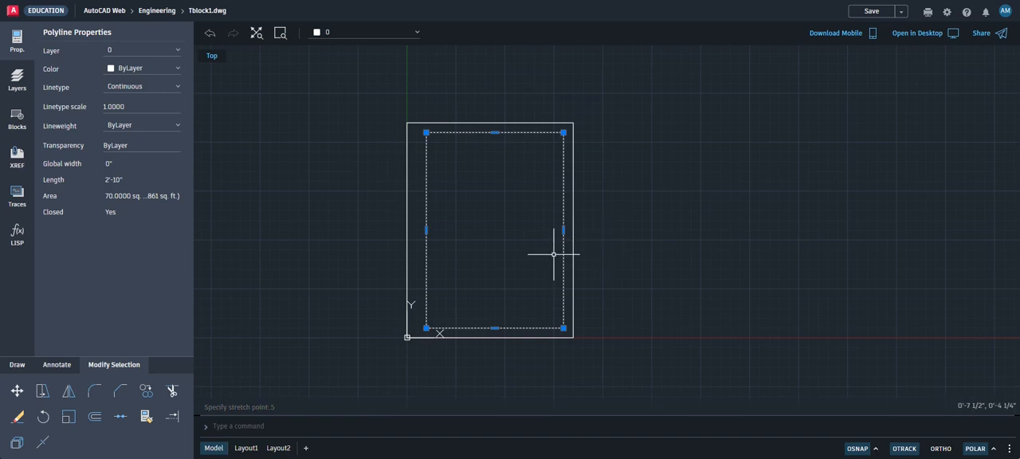
pyautogui.press('Escape')
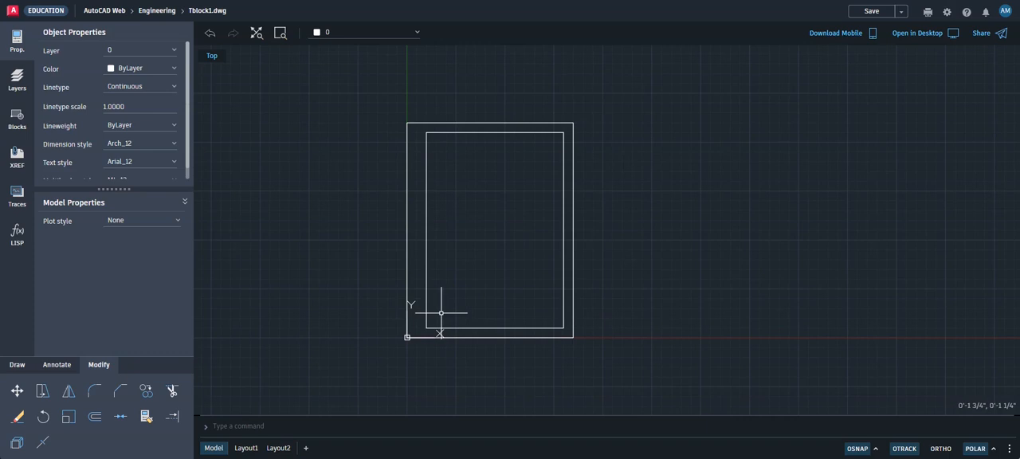
# Insert the STAMP3 drawing from the Engineering folder as a block, placing it inside the inner border
pyautogui.click(17, 118)
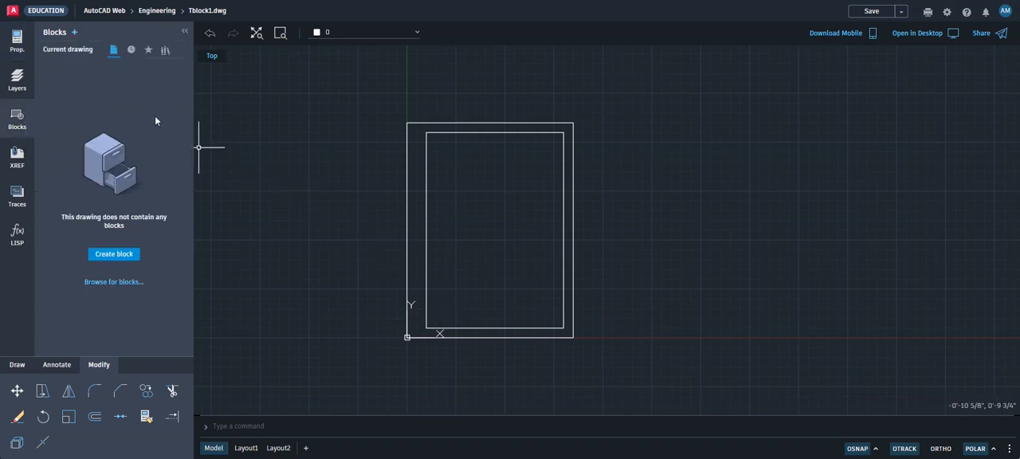
pyautogui.click(129, 283)
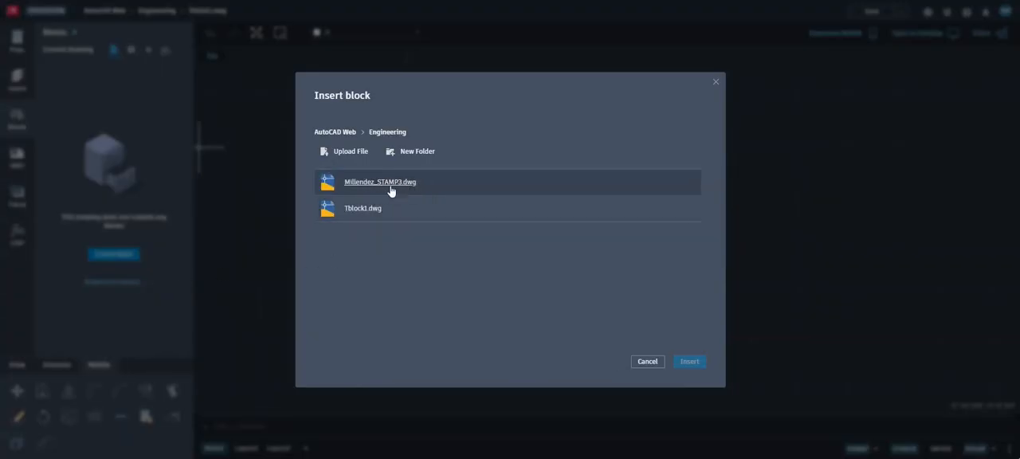
pyautogui.click(395, 183)
pyautogui.click(689, 362)
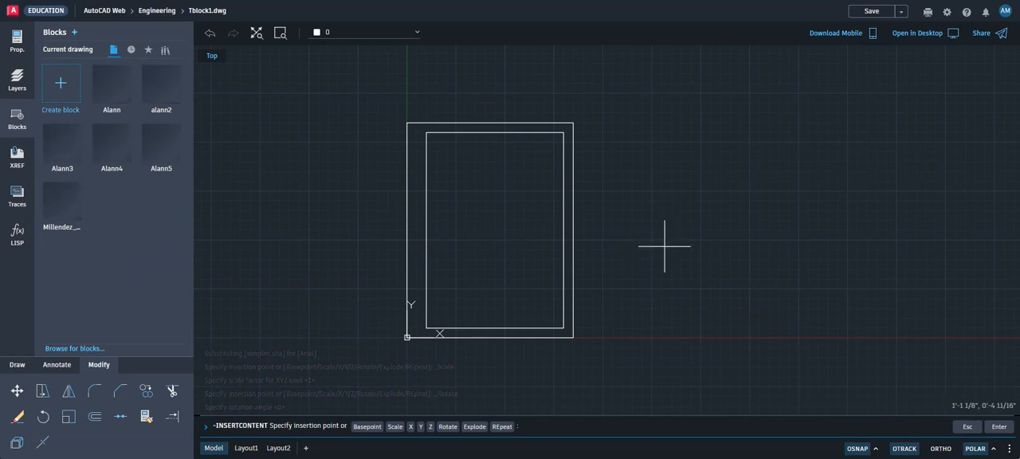
pyautogui.scroll(-8, 663, 246)
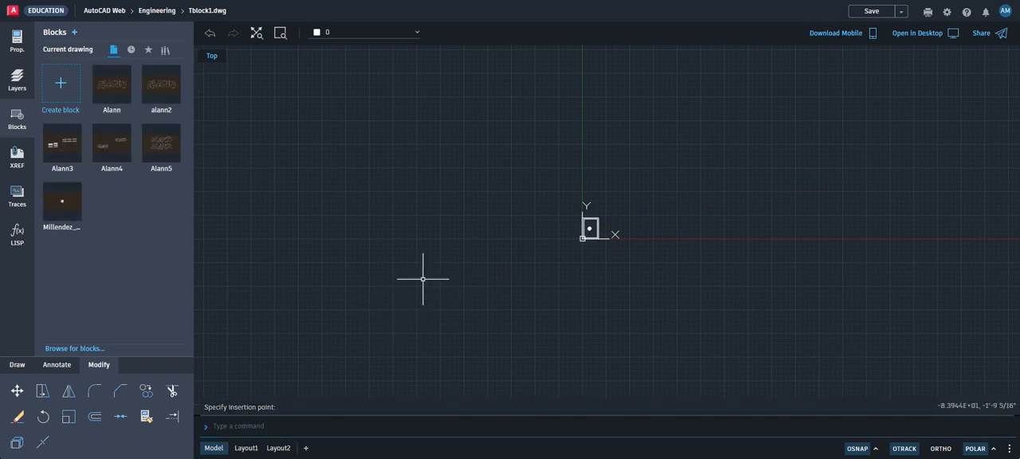
pyautogui.scroll(5, 581, 229)
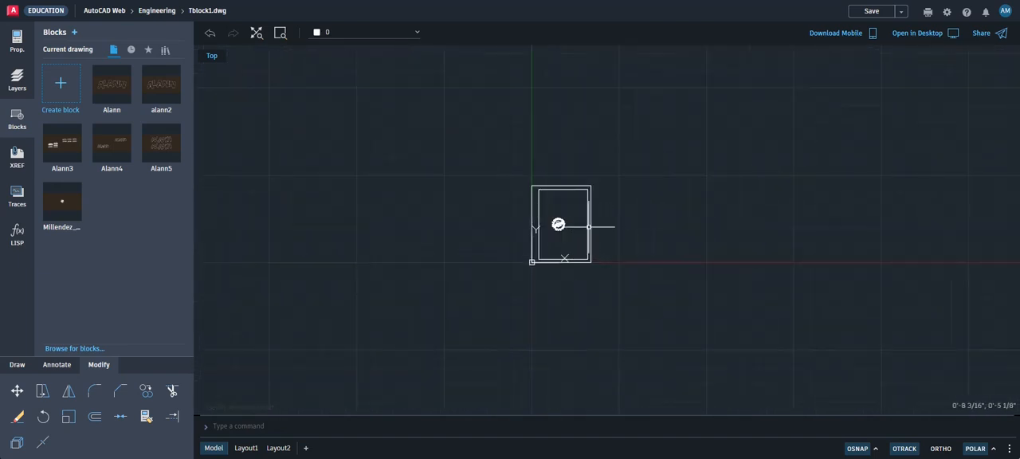
pyautogui.scroll(4, 585, 226)
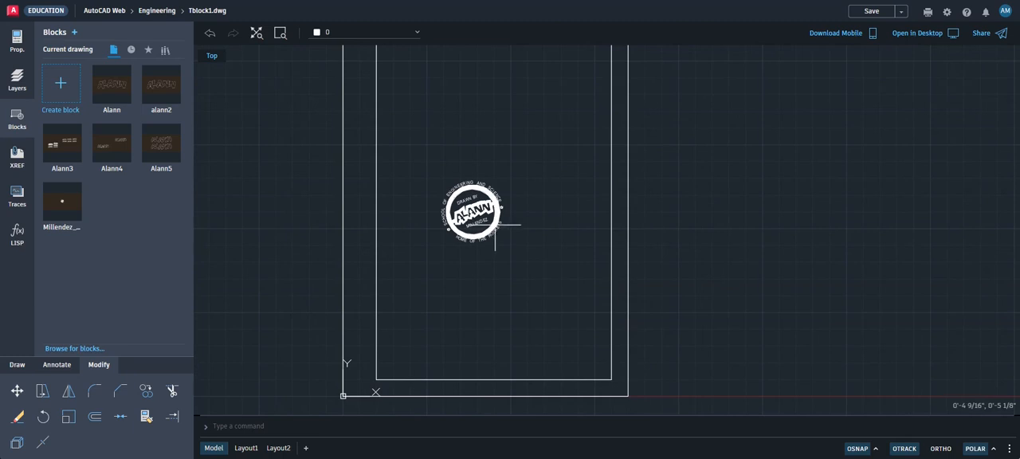
pyautogui.write('m')
pyautogui.press('Return')
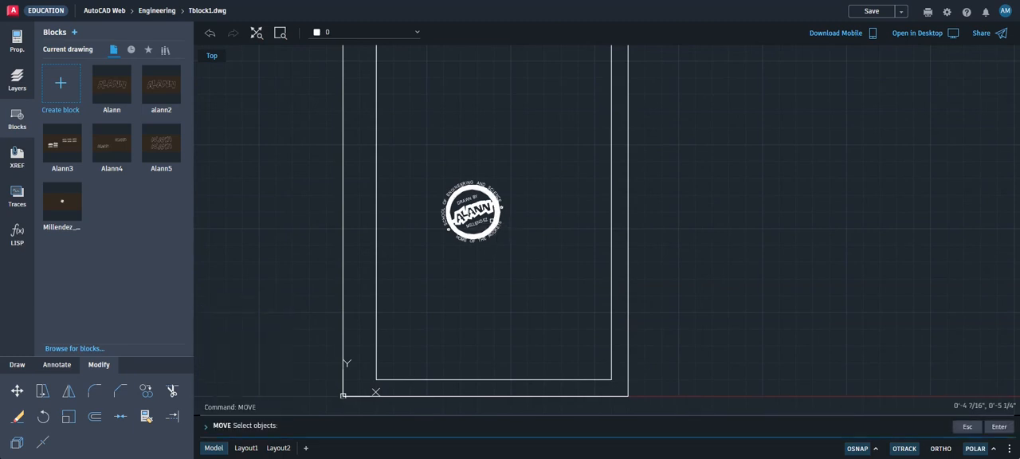
pyautogui.press('Escape')
pyautogui.press('Escape')
pyautogui.press('Escape')
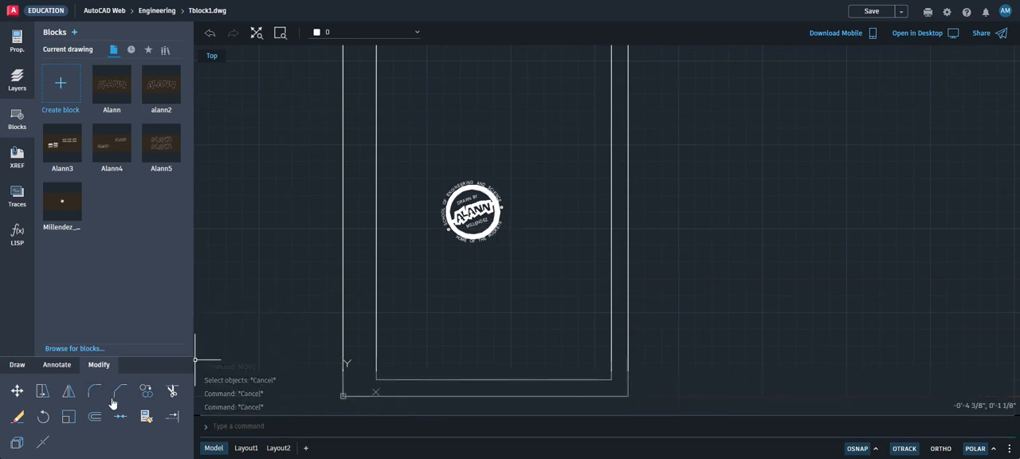
# Move the stamp block into the lower-left corner of the inner border
pyautogui.click(17, 390)
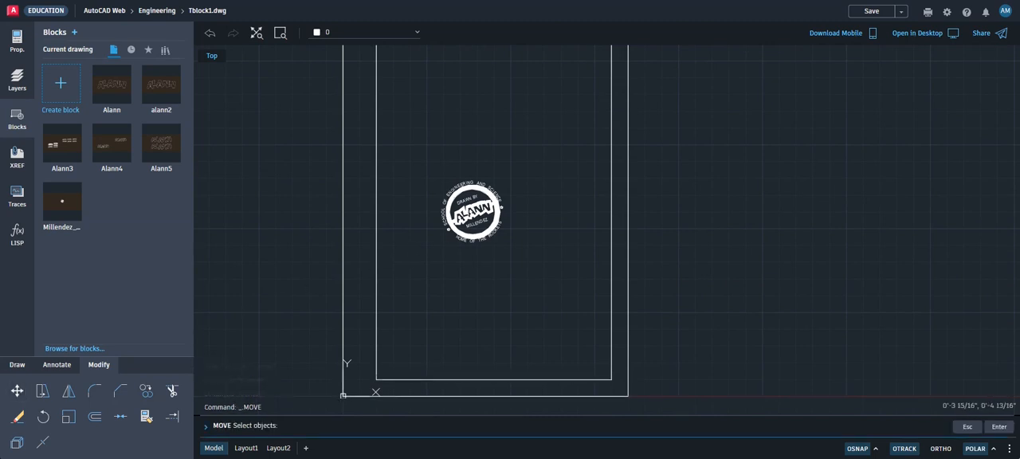
pyautogui.click(485, 232)
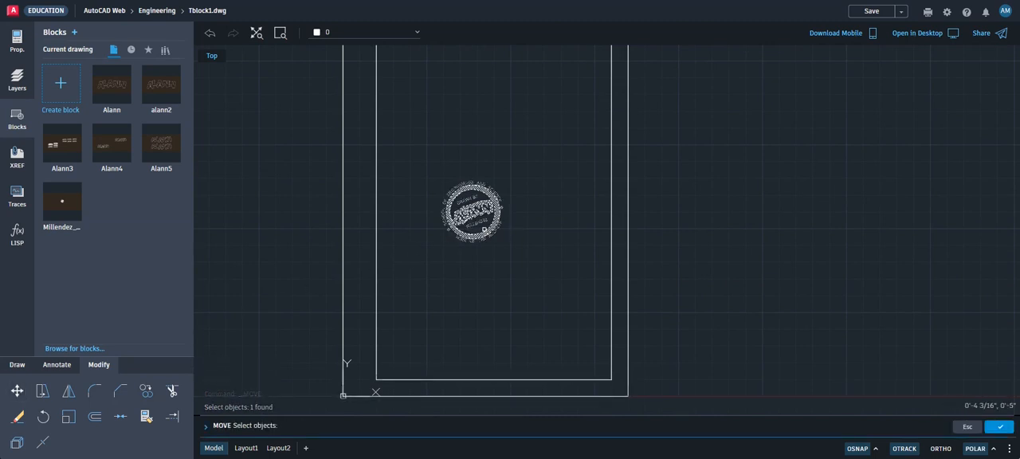
pyautogui.press('Return')
pyautogui.click(522, 217)
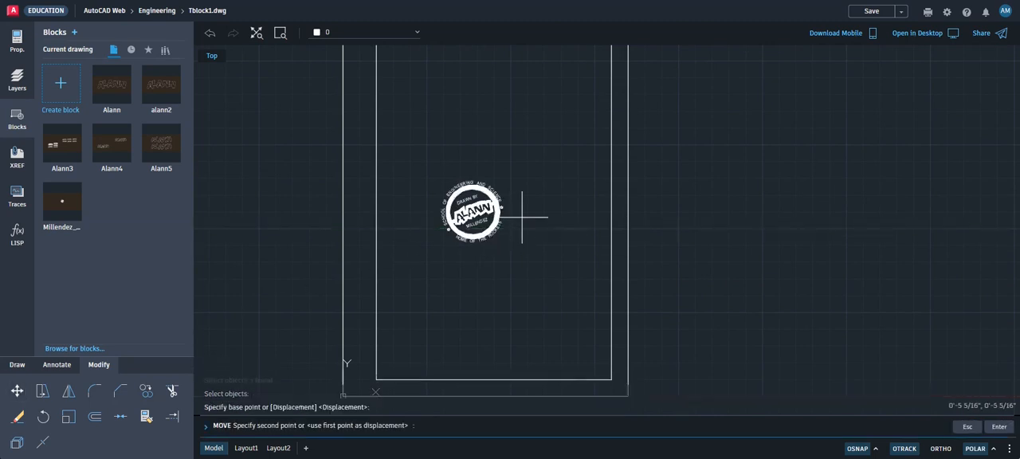
pyautogui.click(461, 348)
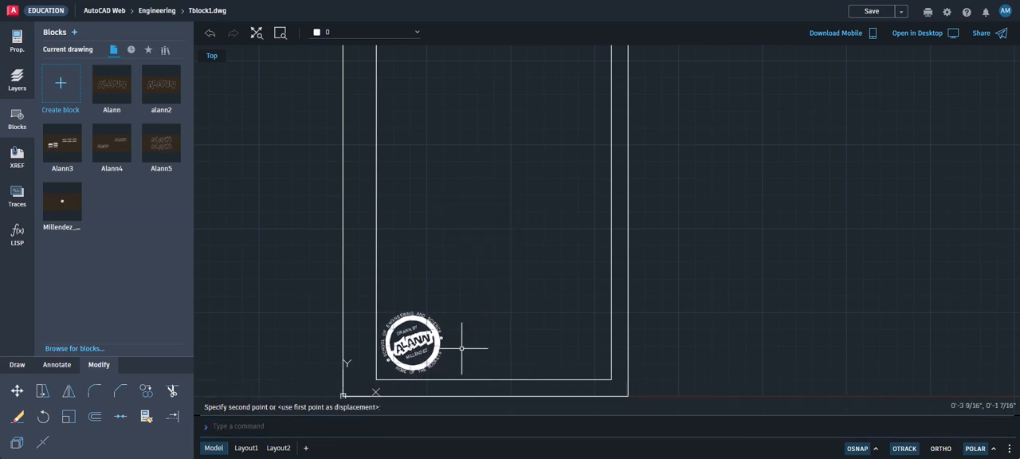
pyautogui.scroll(4, 383, 357)
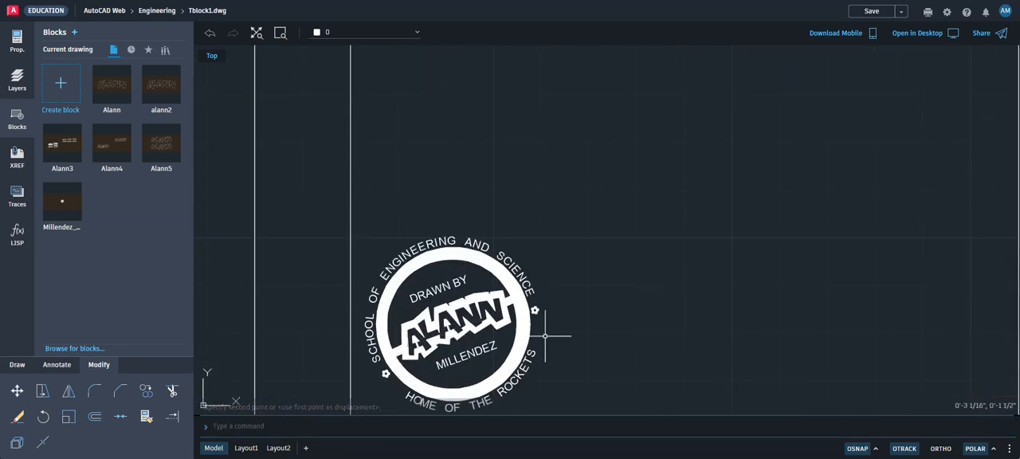
pyautogui.scroll(-2, 550, 338)
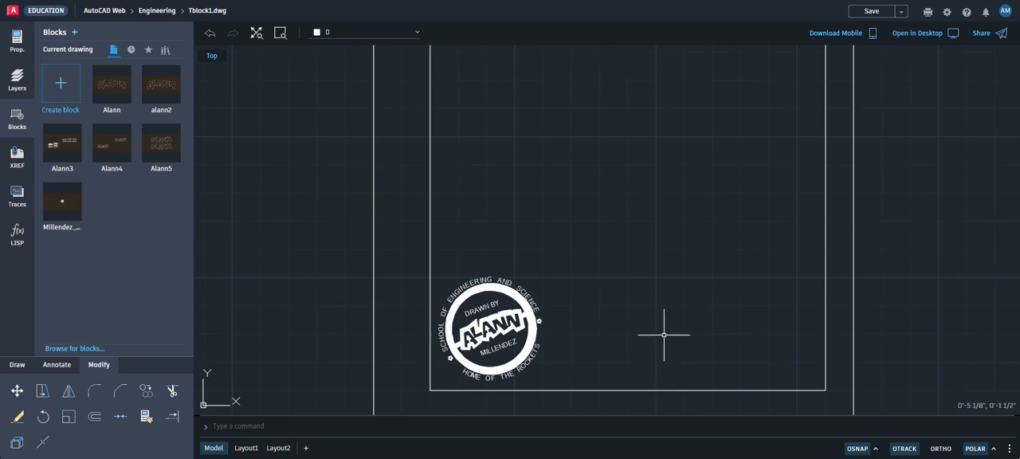
# Draw a vertical line 1.5 inches up from the lower-right corner of the inner border
pyautogui.click(16, 364)
pyautogui.click(146, 393)
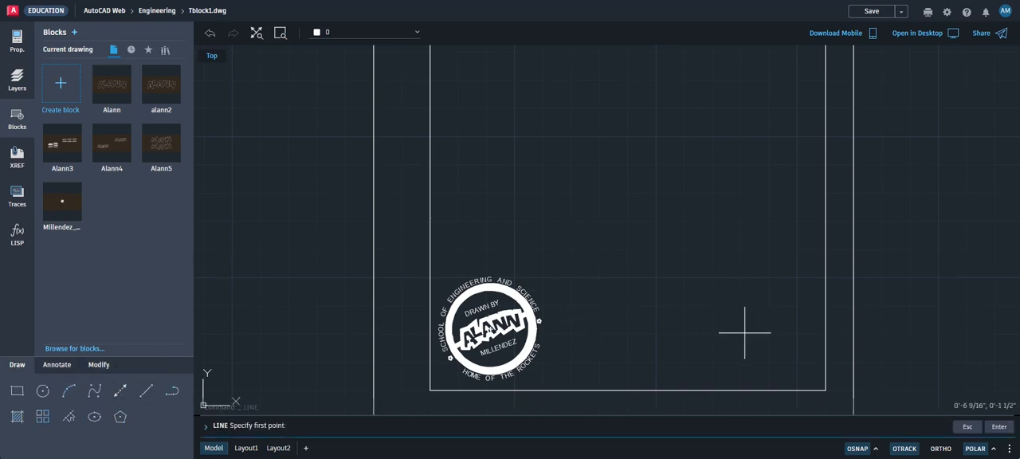
pyautogui.click(825, 390)
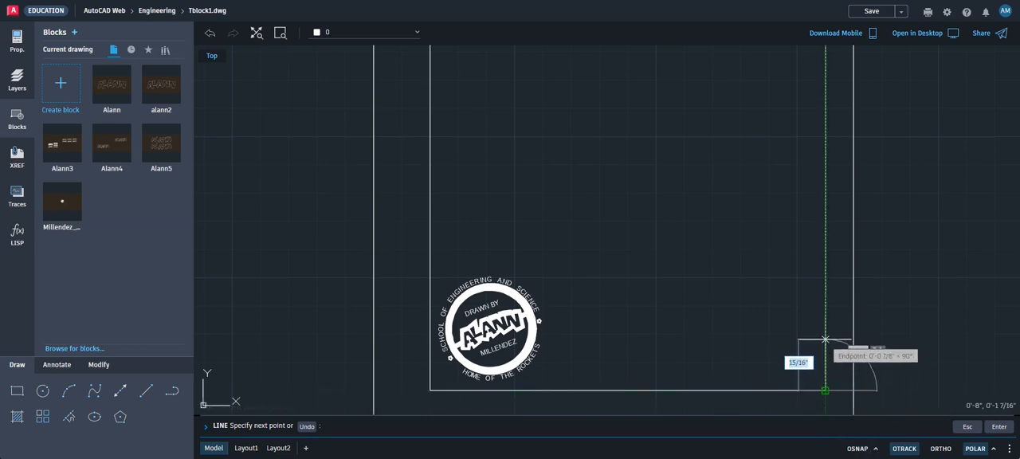
pyautogui.click(825, 391)
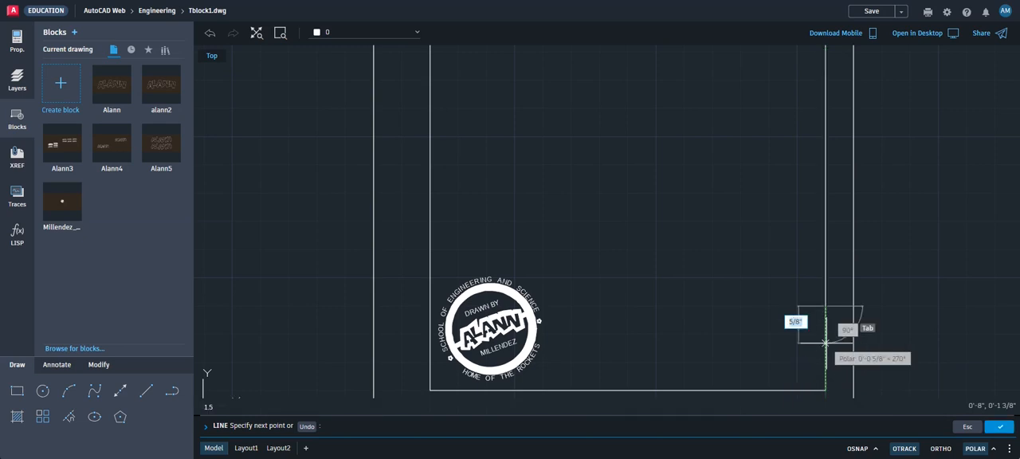
pyautogui.press('Return')
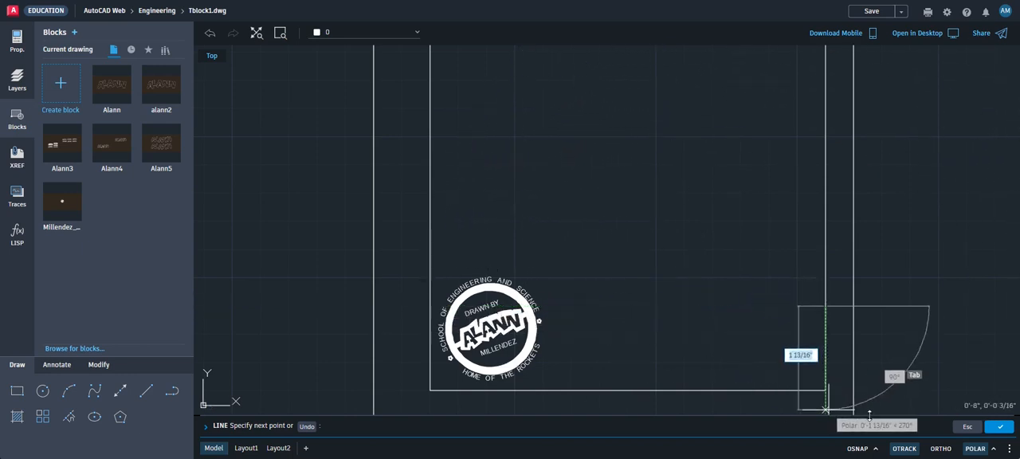
# Turn object snap back on and enable the Perpendicular snap mode
pyautogui.click(870, 451)
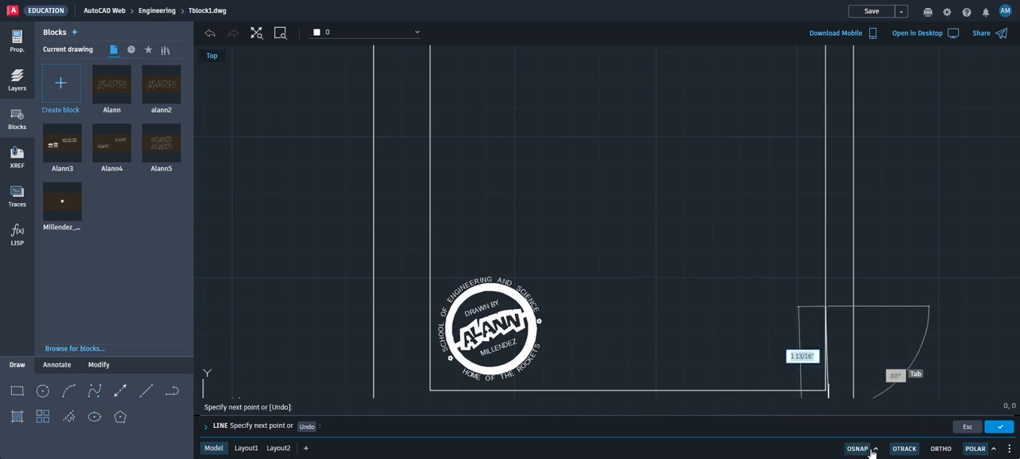
pyautogui.click(876, 450)
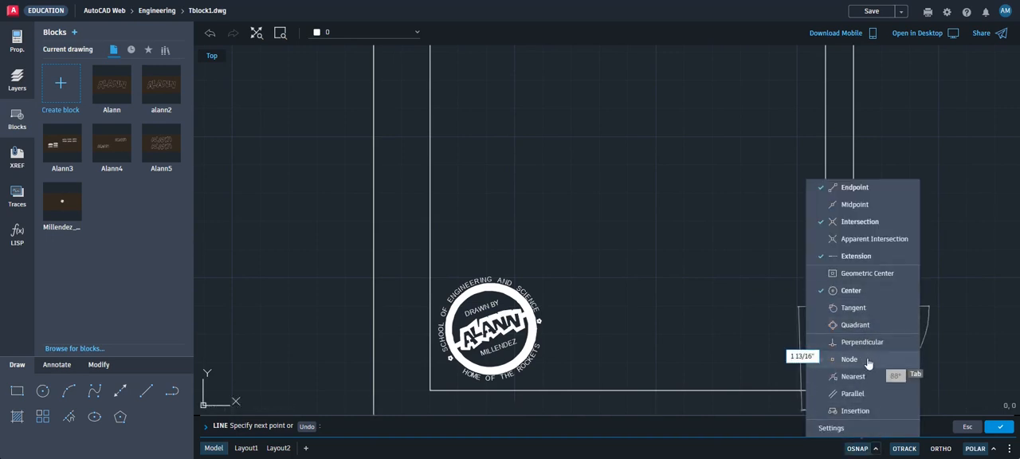
pyautogui.click(824, 348)
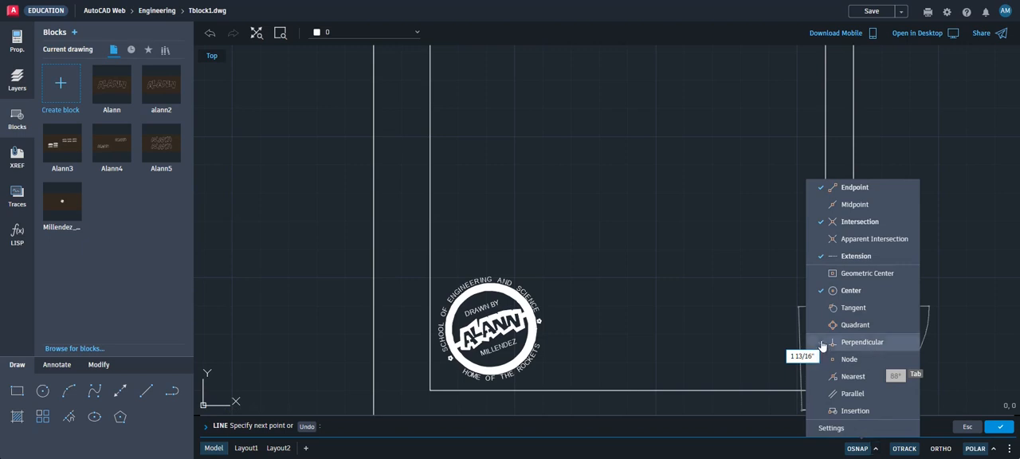
pyautogui.click(875, 449)
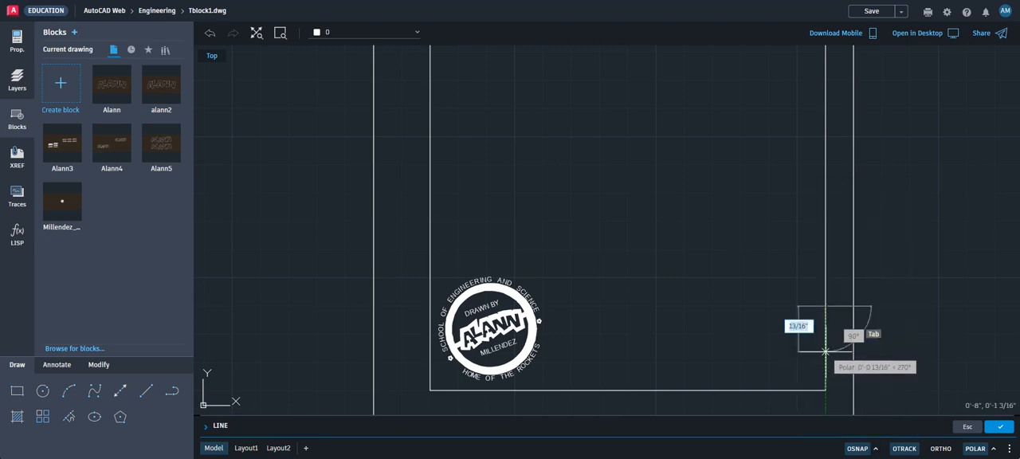
pyautogui.click(876, 450)
pyautogui.click(876, 450)
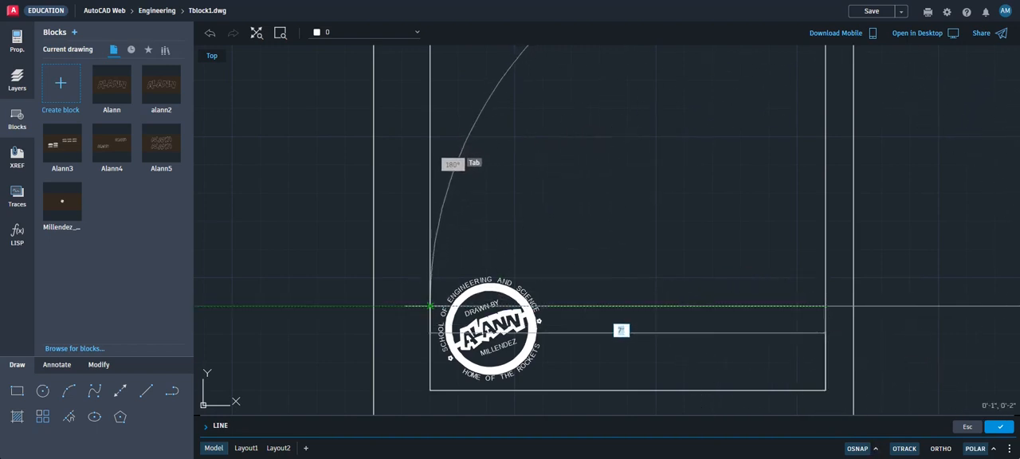
# Continue the line horizontally 7 inches to the left edge of the inner border and finish it
pyautogui.click(431, 305)
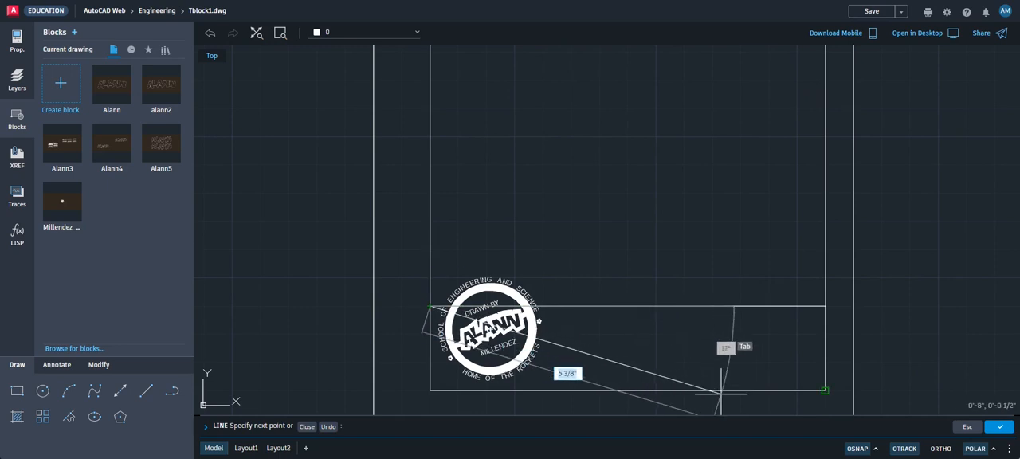
pyautogui.press('Escape')
pyautogui.press('Escape')
pyautogui.press('Escape')
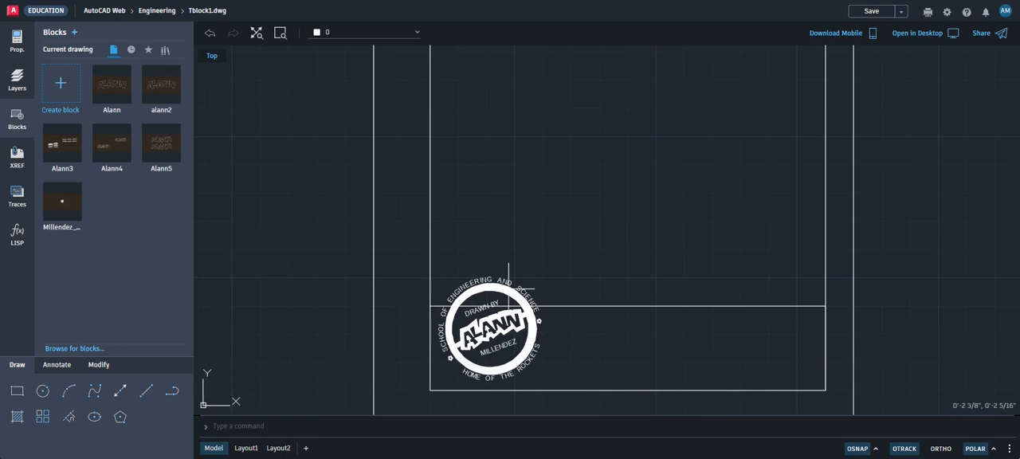
# Scale the stamp block by a factor of .7 about the lower-left corner of the inner border
pyautogui.click(101, 364)
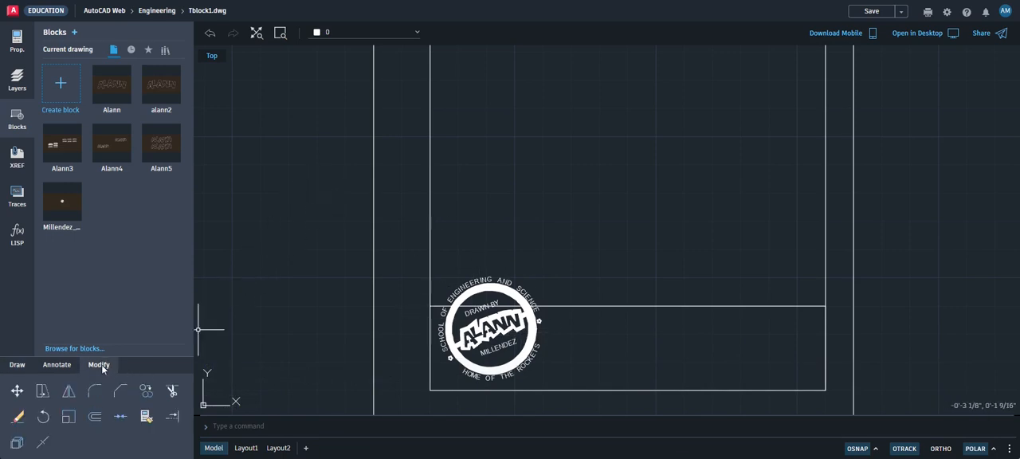
pyautogui.click(67, 392)
pyautogui.click(69, 419)
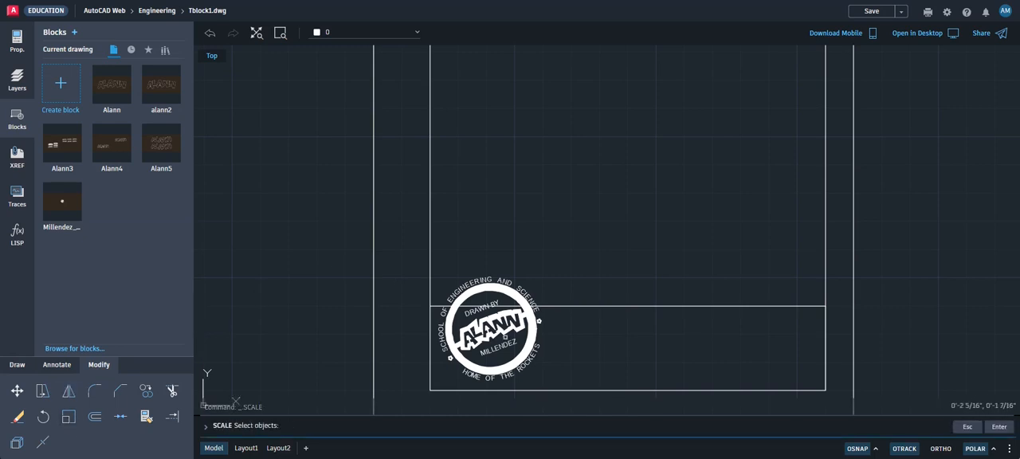
pyautogui.click(497, 322)
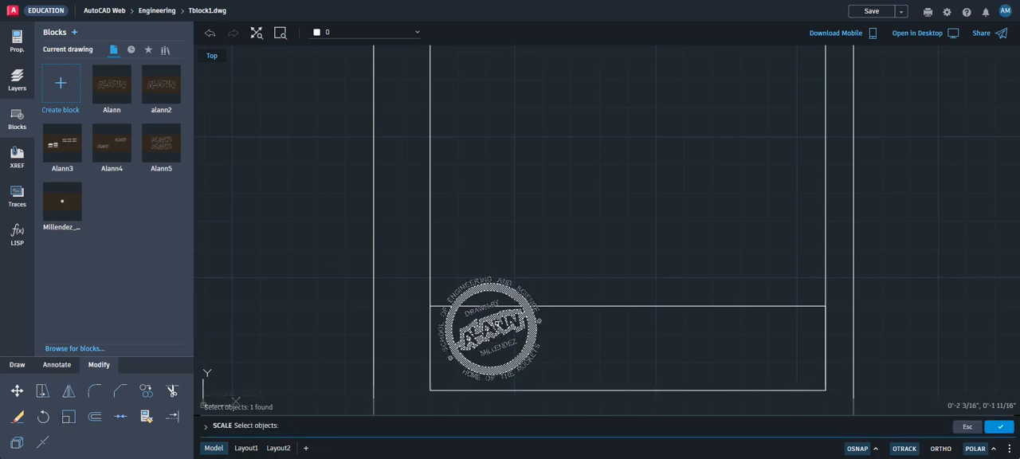
pyautogui.click(999, 428)
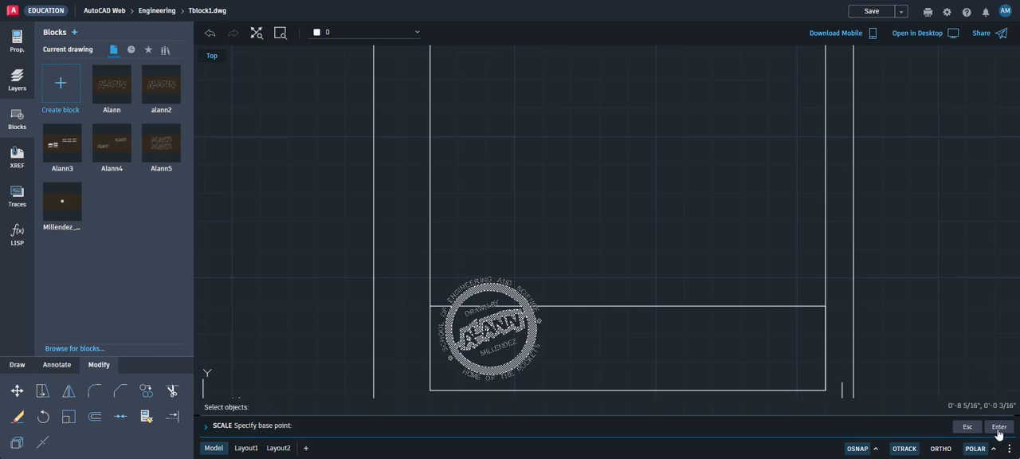
pyautogui.click(430, 390)
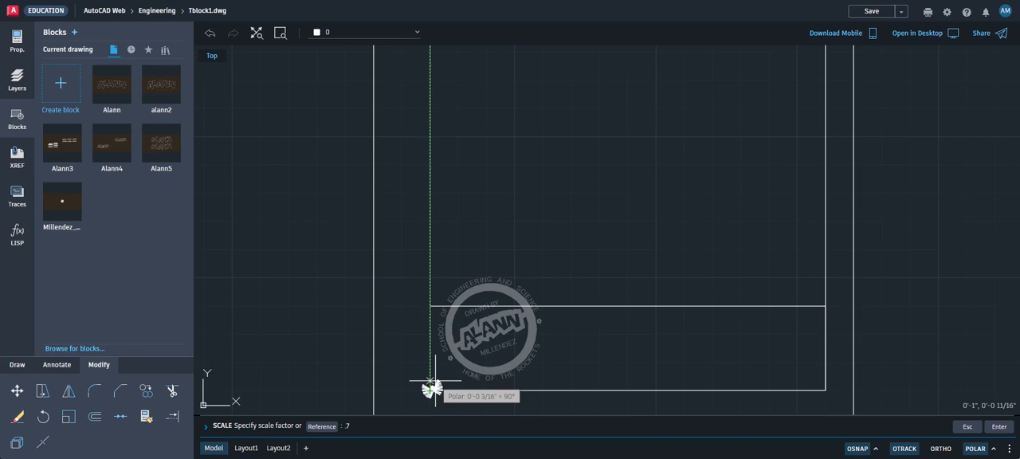
pyautogui.write('.7')
pyautogui.press('Return')
pyautogui.scroll(3, 481, 330)
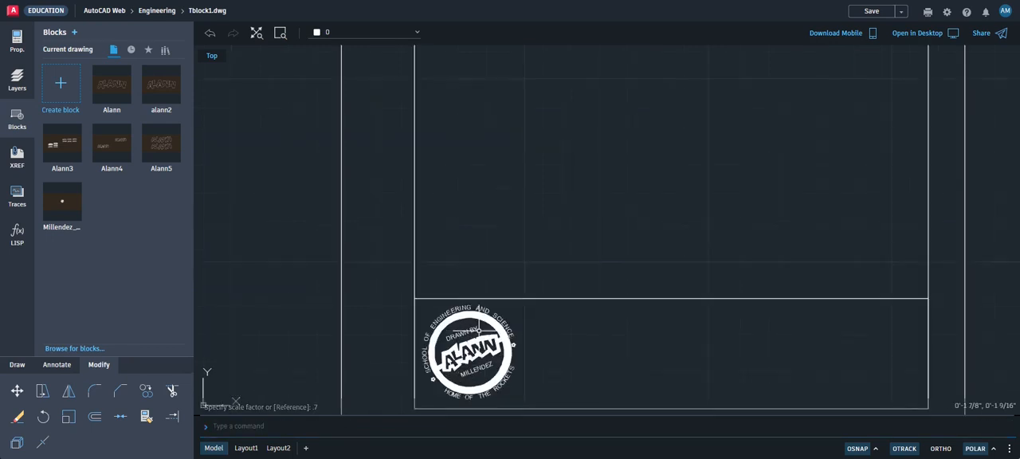
pyautogui.scroll(-1, 478, 329)
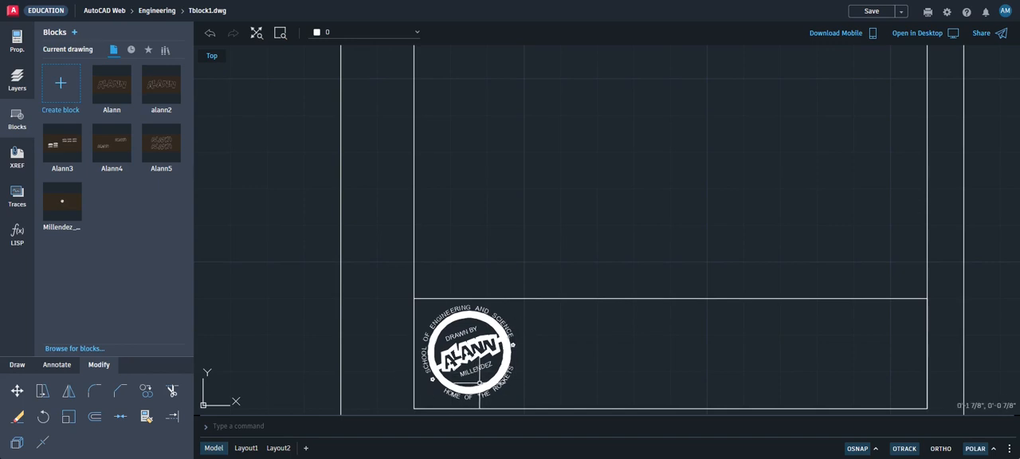
# Move the stamp block slightly so it sits centred in height within the bottom title strip
pyautogui.click(95, 390)
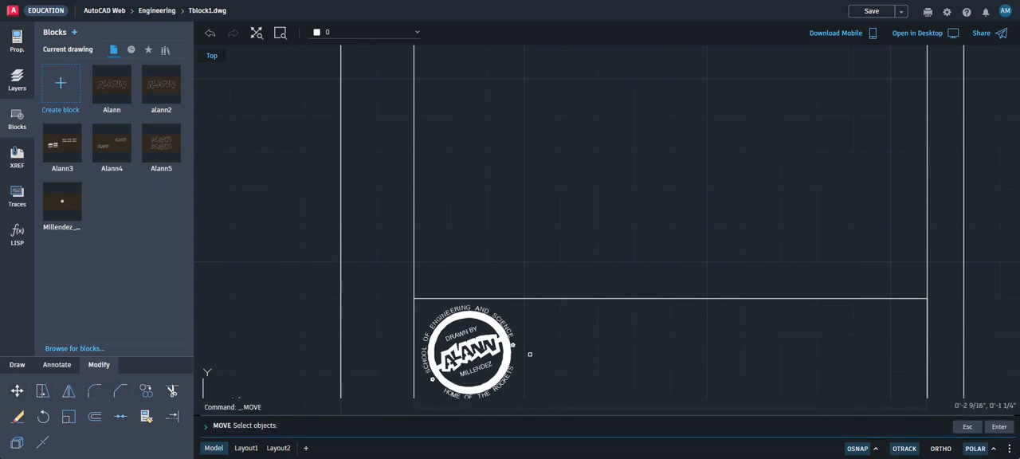
pyautogui.click(448, 338)
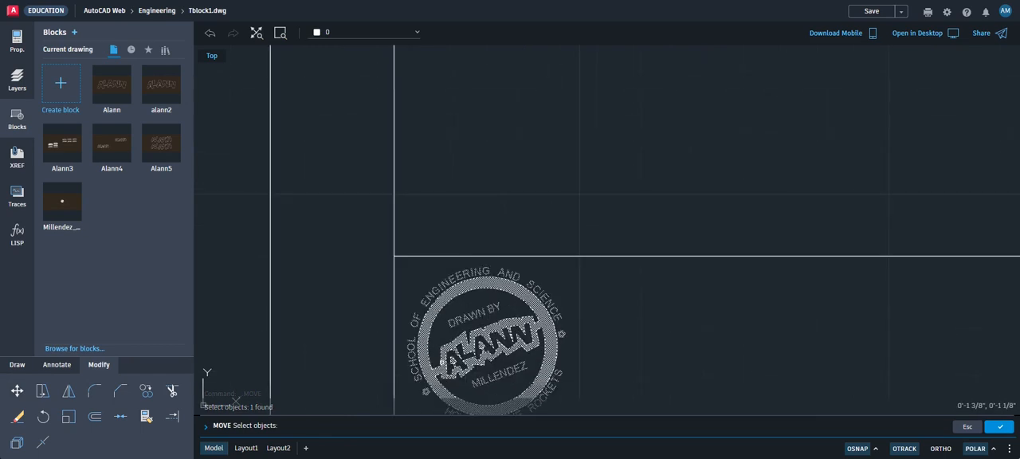
pyautogui.scroll(3, 440, 362)
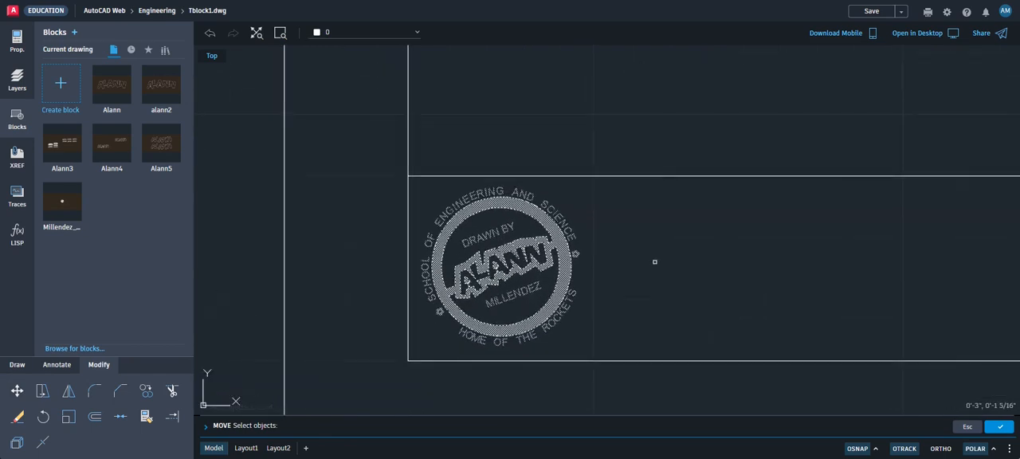
pyautogui.press('Return')
pyautogui.click(650, 261)
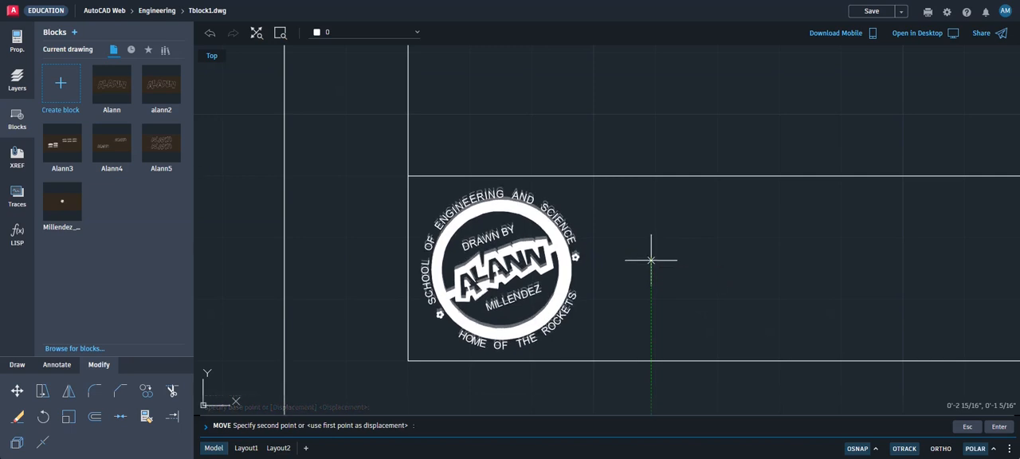
pyautogui.click(655, 262)
pyautogui.scroll(-5, 738, 246)
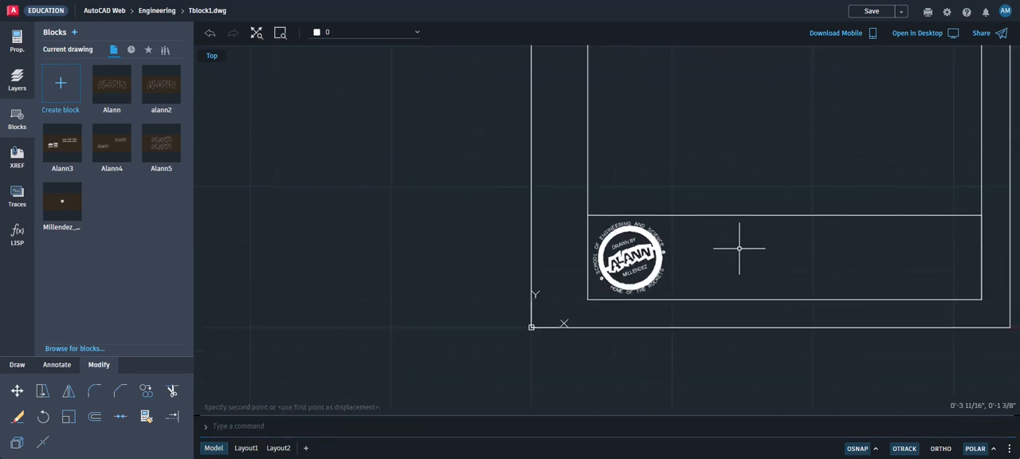
# Erase the short vertical construction line overlapping the inner border at the right end of the title strip
pyautogui.moveTo(751, 247); pyautogui.dragTo(566, 318, button='middle')
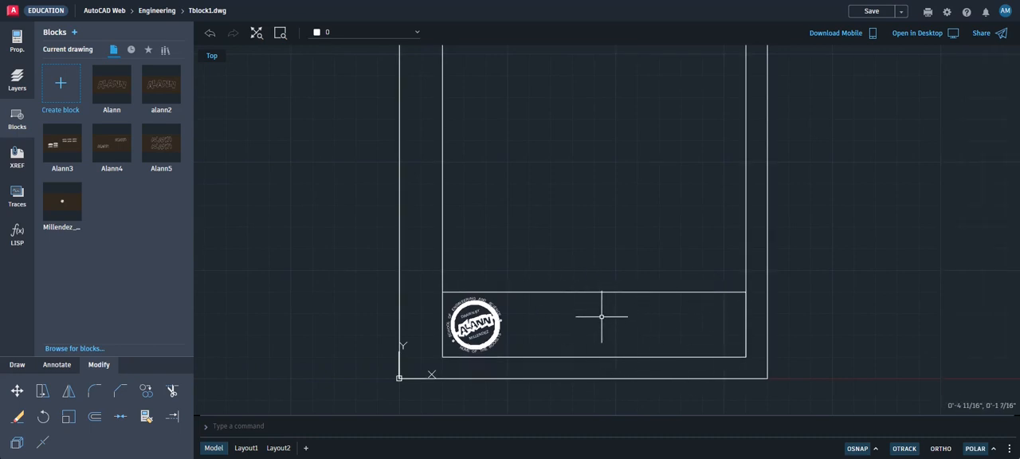
pyautogui.scroll(-2, 599, 316)
pyautogui.scroll(-1, 600, 315)
pyautogui.moveTo(598, 302); pyautogui.dragTo(587, 298, button='middle')
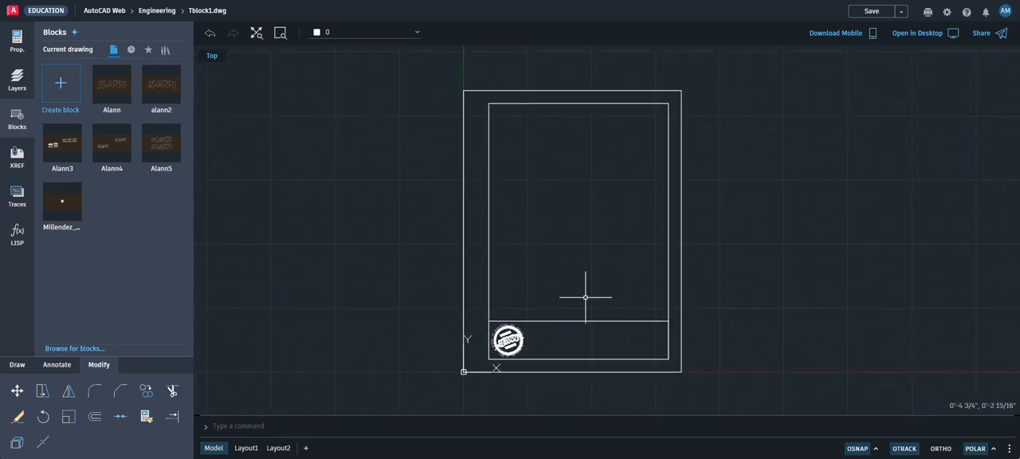
pyautogui.scroll(2, 673, 258)
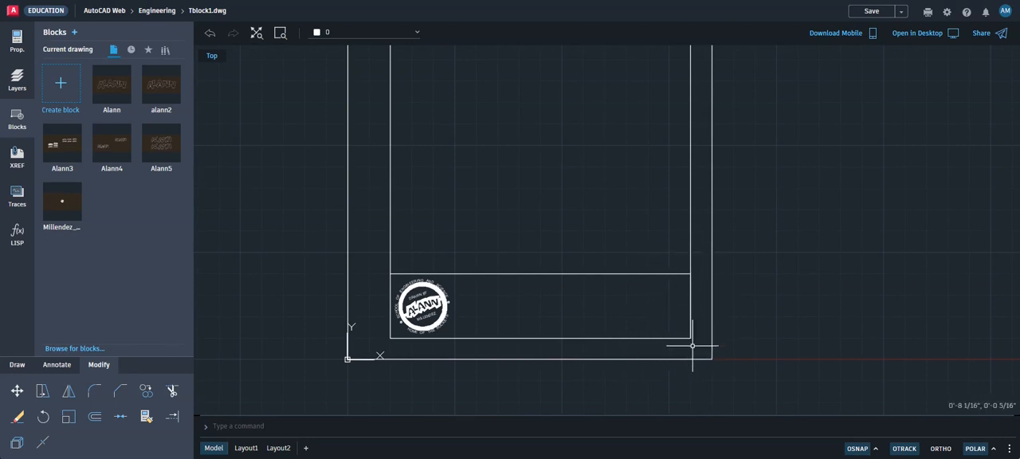
pyautogui.click(94, 416)
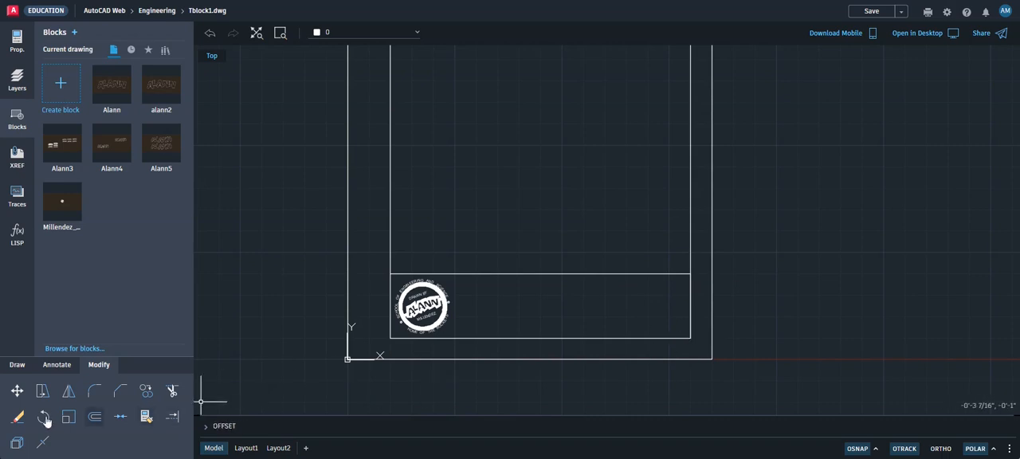
pyautogui.click(18, 417)
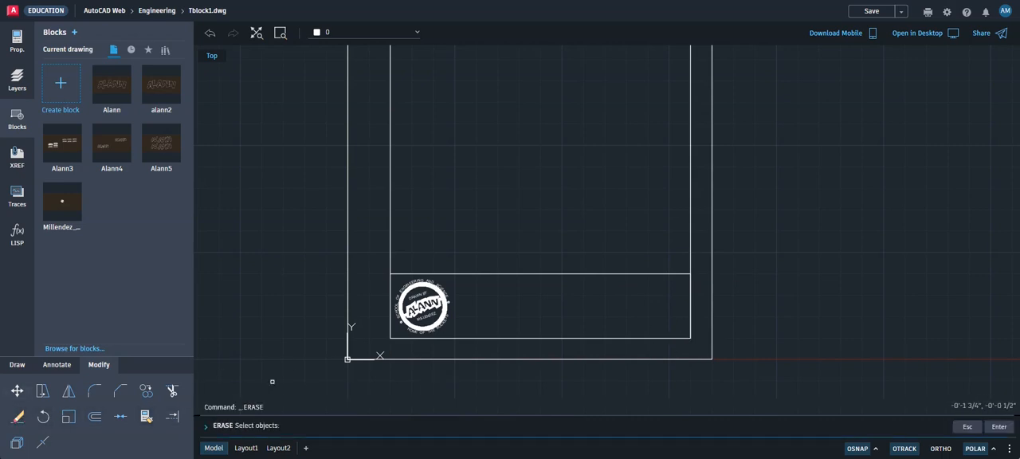
pyautogui.click(674, 248)
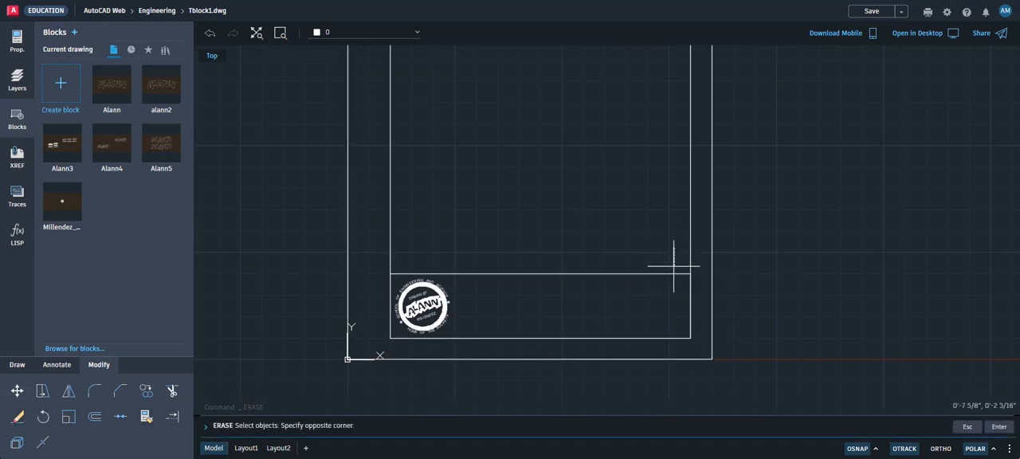
pyautogui.click(696, 342)
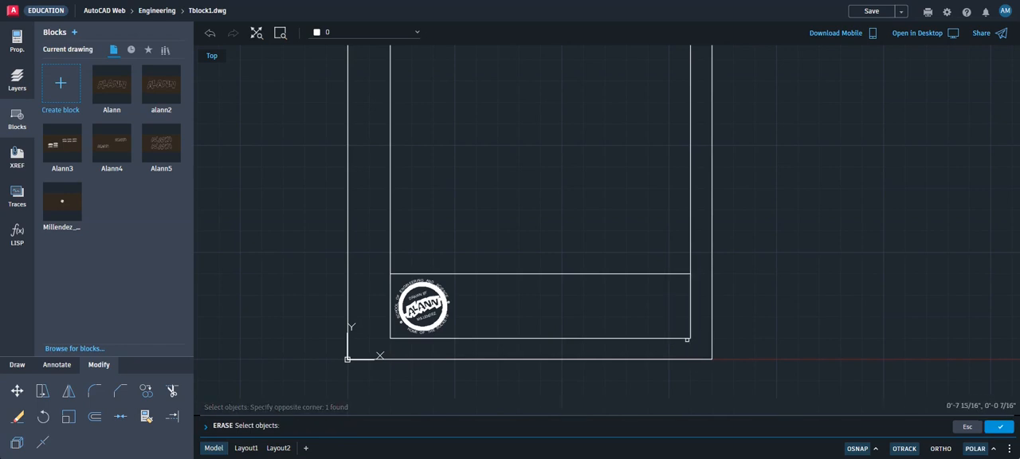
pyautogui.click(682, 349)
pyautogui.click(733, 223)
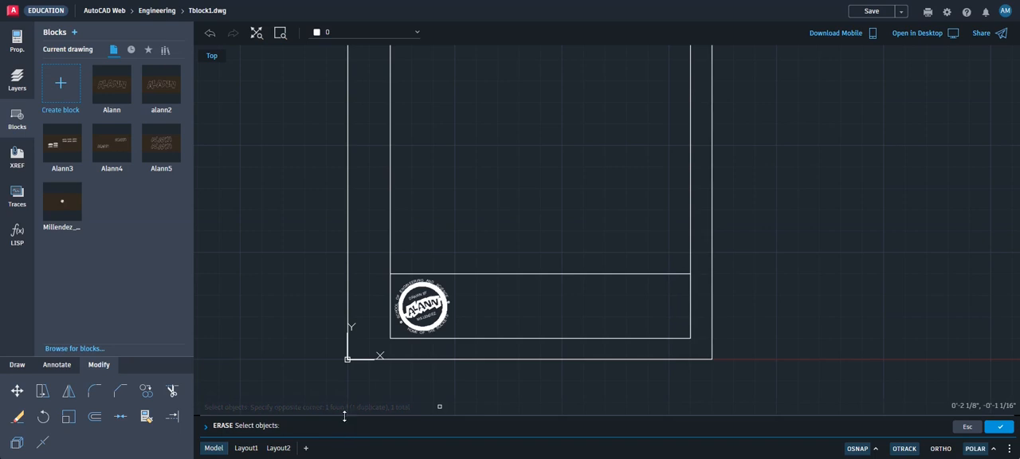
pyautogui.moveTo(345, 408); pyautogui.dragTo(351, 360)
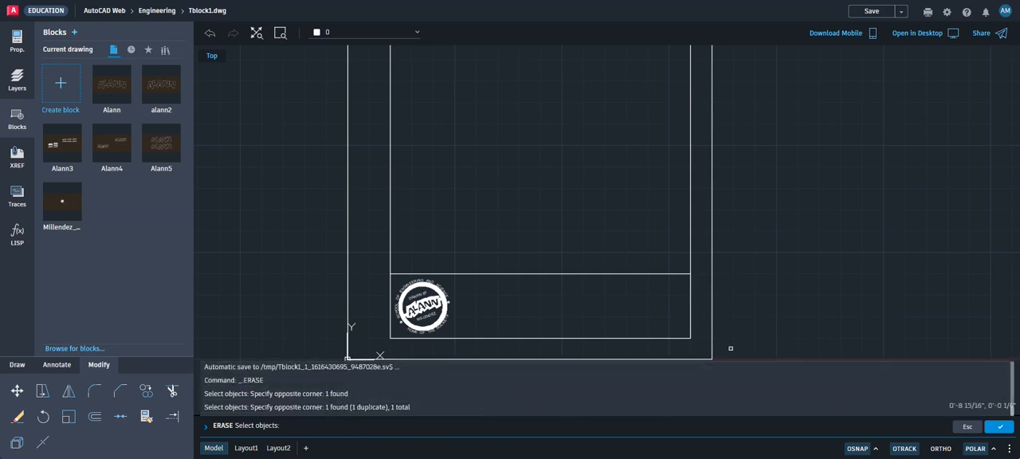
pyautogui.moveTo(740, 359); pyautogui.dragTo(741, 407)
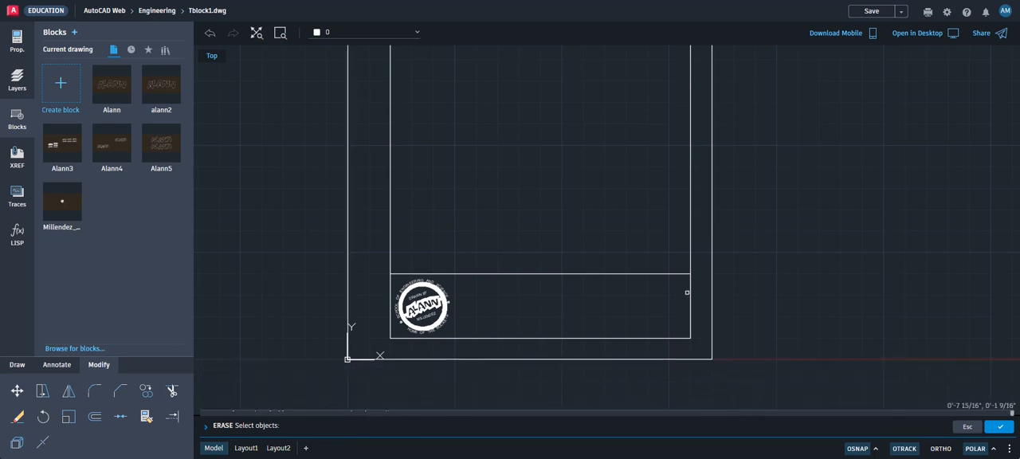
pyautogui.click(1000, 428)
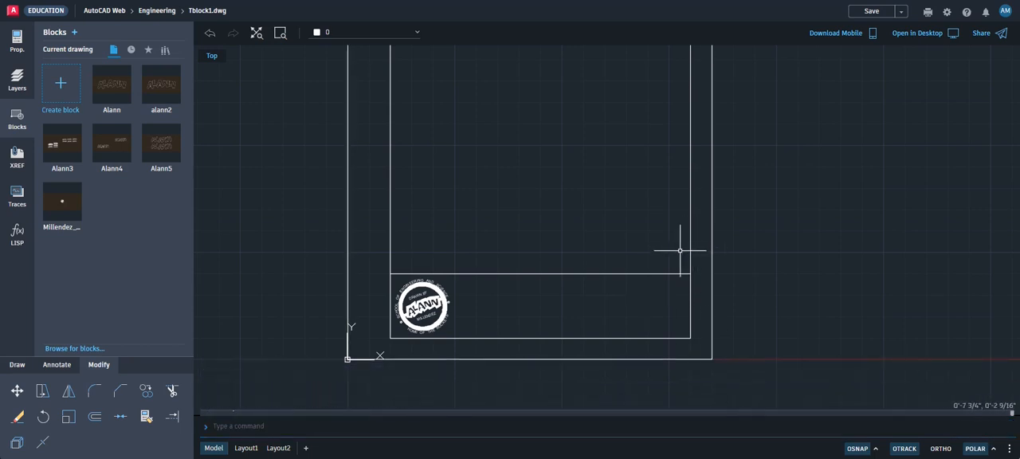
pyautogui.click(670, 246)
pyautogui.click(705, 346)
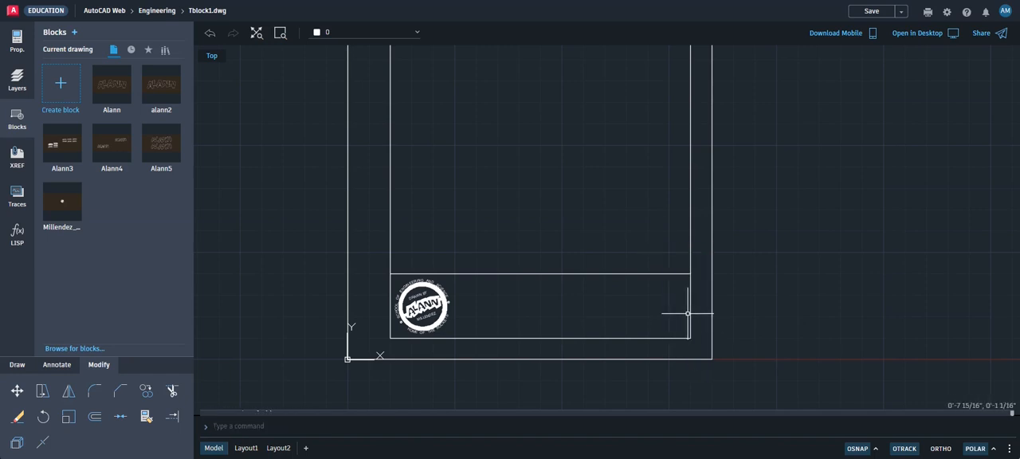
pyautogui.scroll(3, 358, 300)
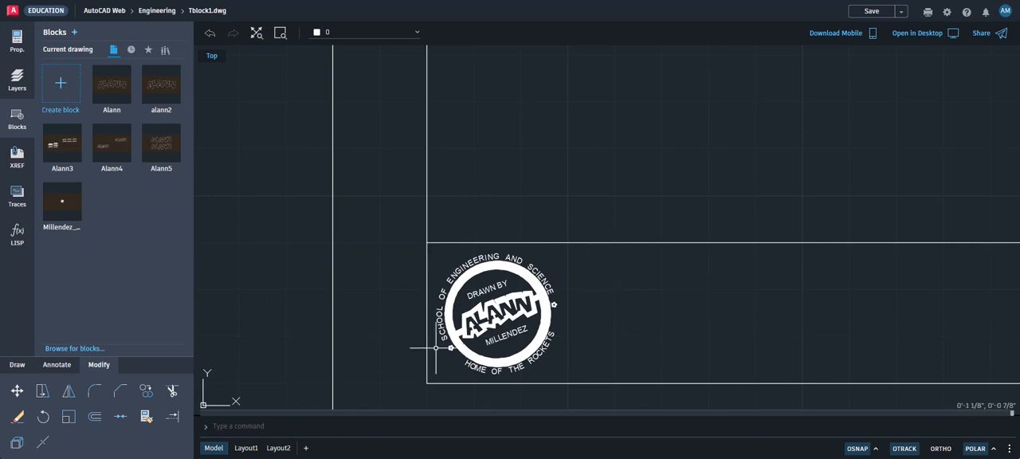
pyautogui.write('l')
pyautogui.press('Return')
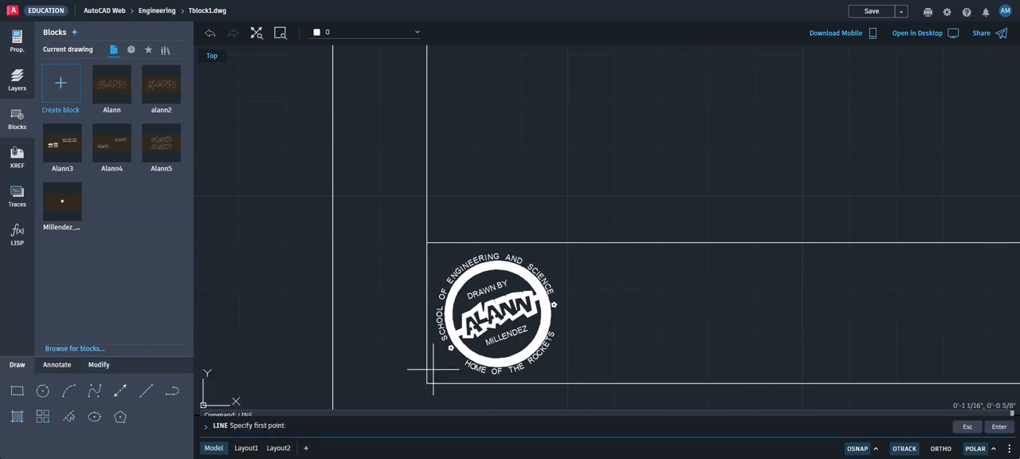
pyautogui.click(427, 383)
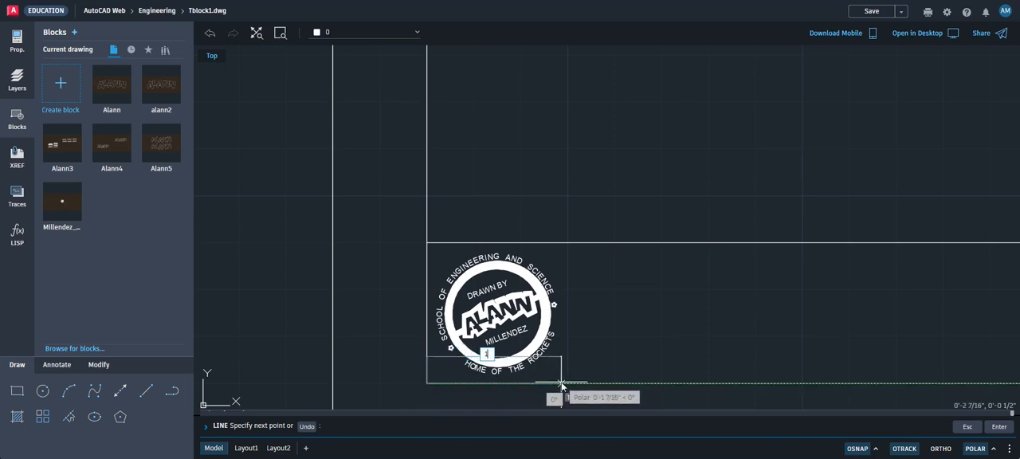
pyautogui.click(561, 383)
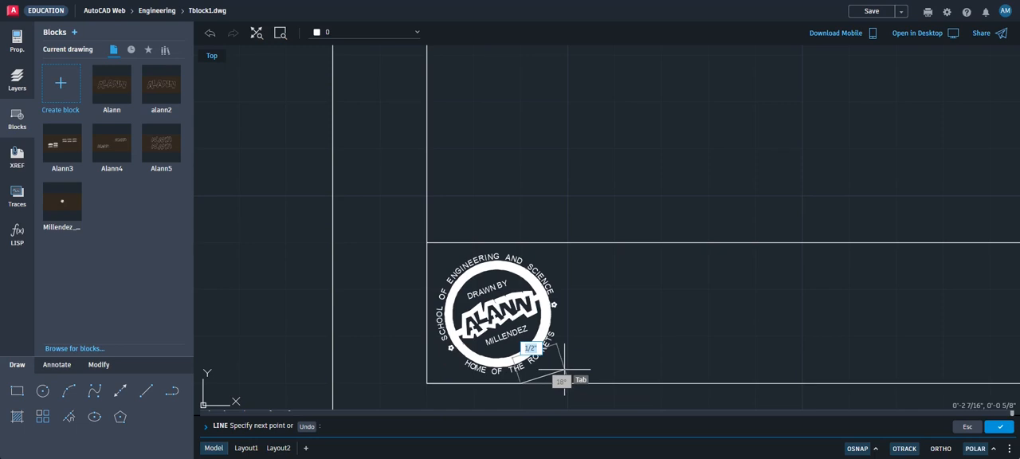
pyautogui.click(209, 34)
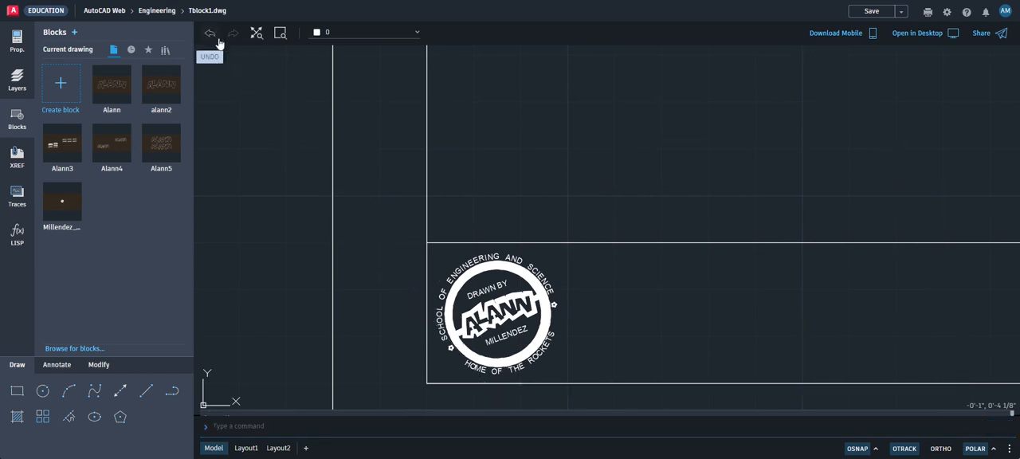
# Draw a line 1.5 inches right from the inner border's lower-left corner, then straight up to the title strip's upper edge
pyautogui.click(146, 390)
pyautogui.click(427, 383)
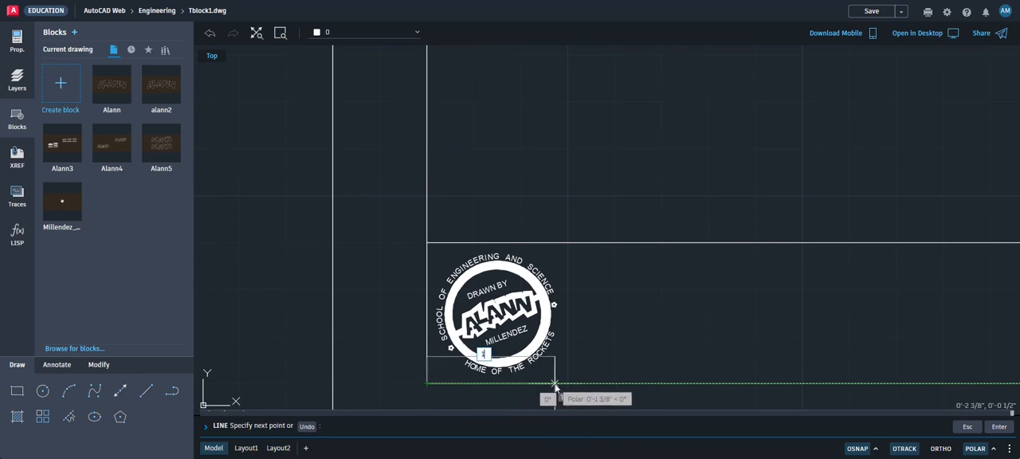
pyautogui.press('Return')
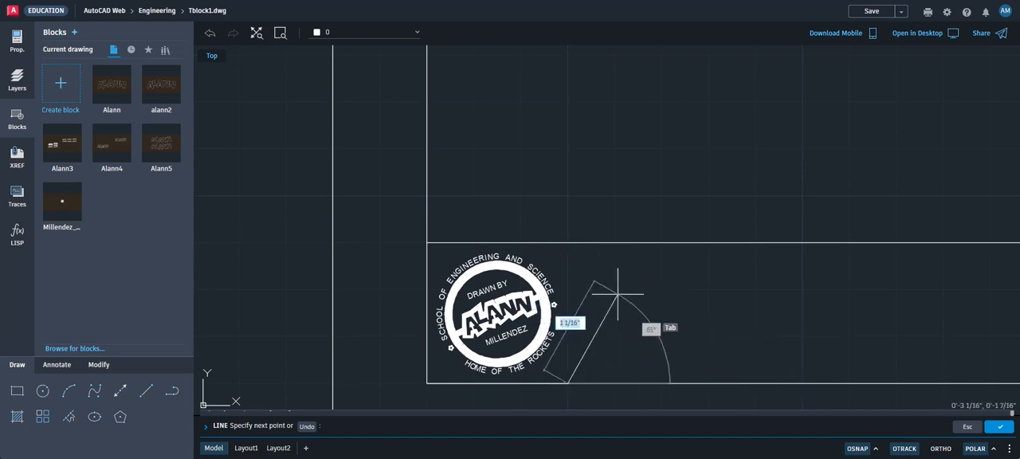
pyautogui.click(876, 449)
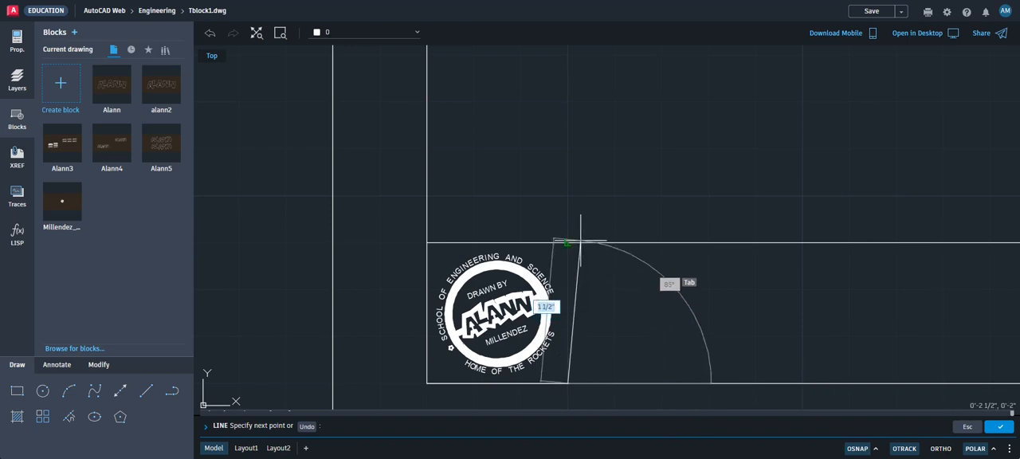
pyautogui.click(567, 242)
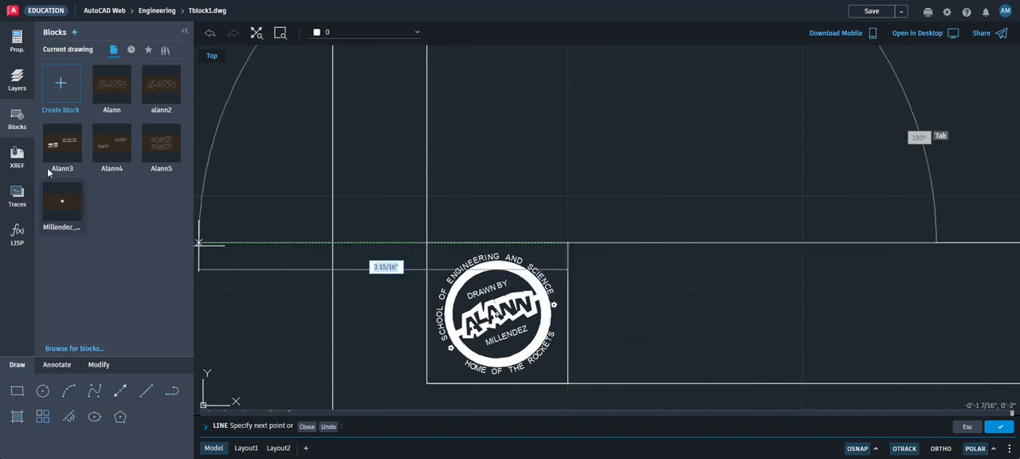
# Erase the short horizontal construction line overlapping the inner border's lower edge beneath the stamp block
pyautogui.click(97, 365)
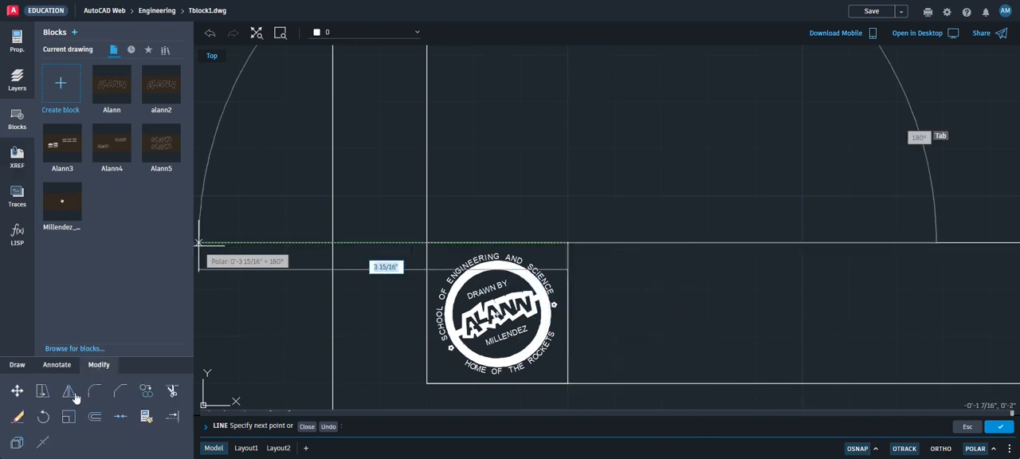
pyautogui.click(18, 416)
pyautogui.click(413, 377)
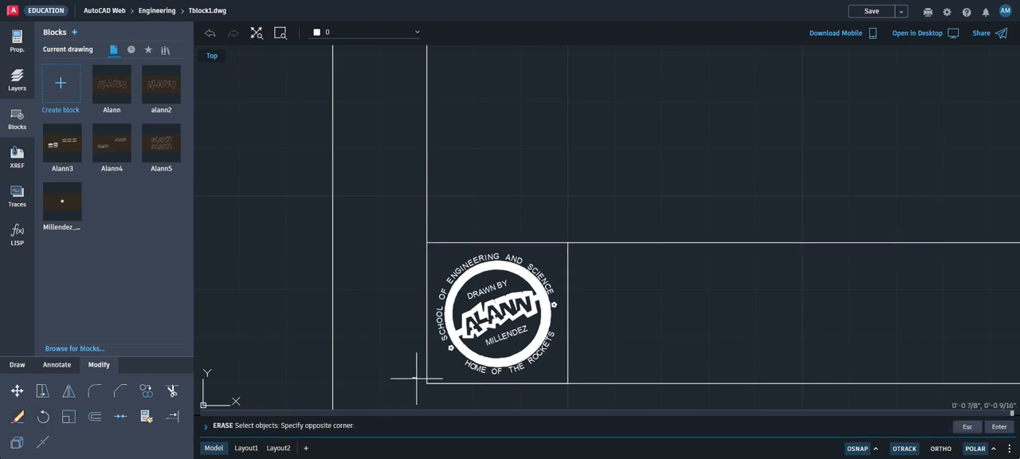
pyautogui.click(591, 390)
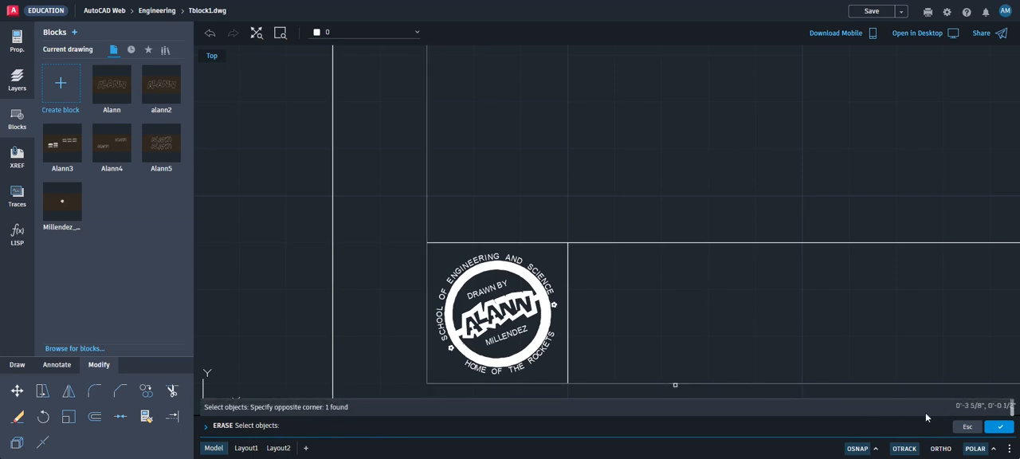
pyautogui.click(996, 430)
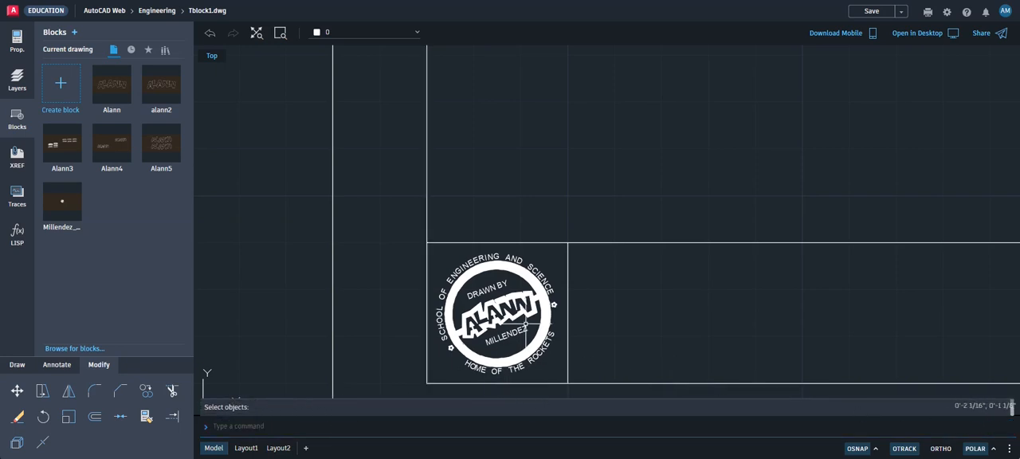
# Add the multiline text 01 with a 1/2 inch text height in the open area above the title strip
pyautogui.scroll(-1, 560, 325)
pyautogui.scroll(-1, 560, 325)
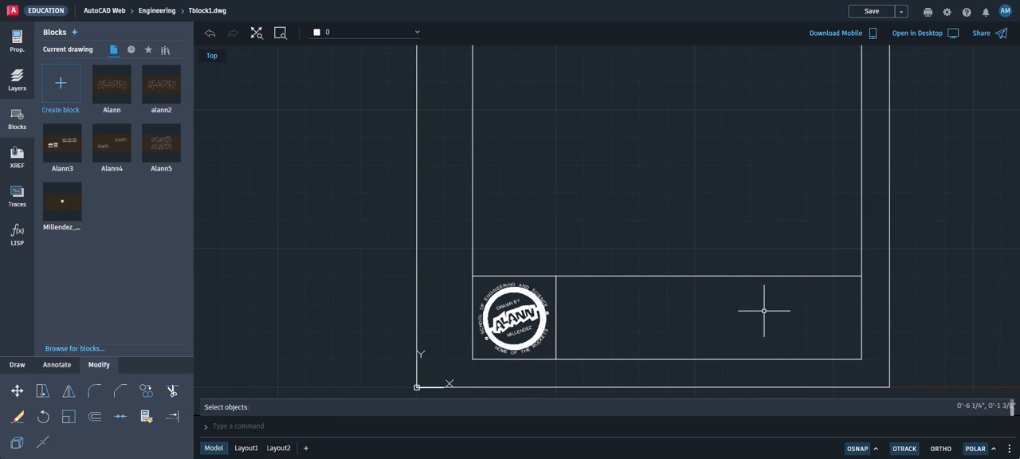
pyautogui.moveTo(799, 317); pyautogui.dragTo(682, 316, button='middle')
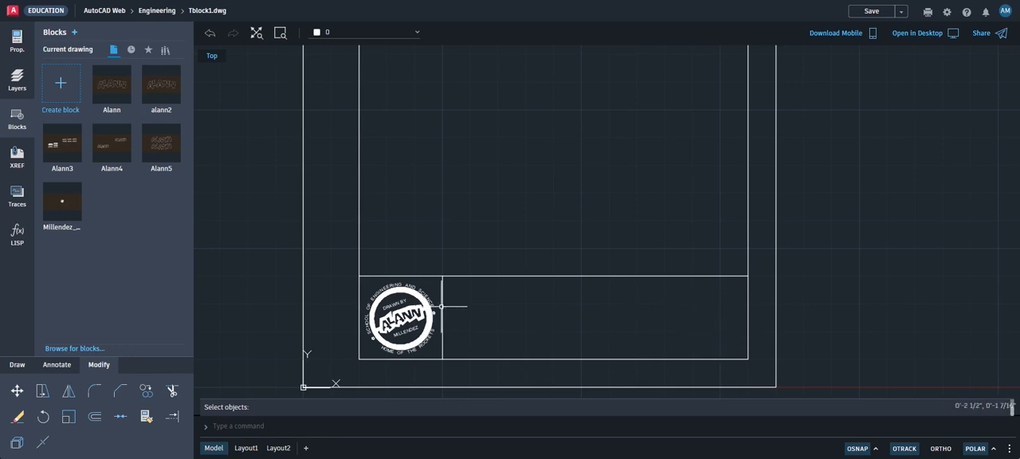
pyautogui.click(57, 365)
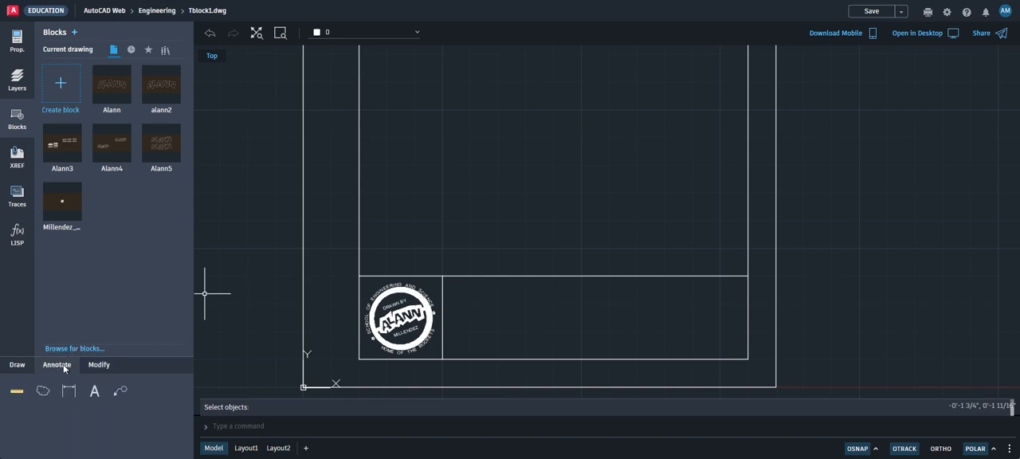
pyautogui.click(95, 391)
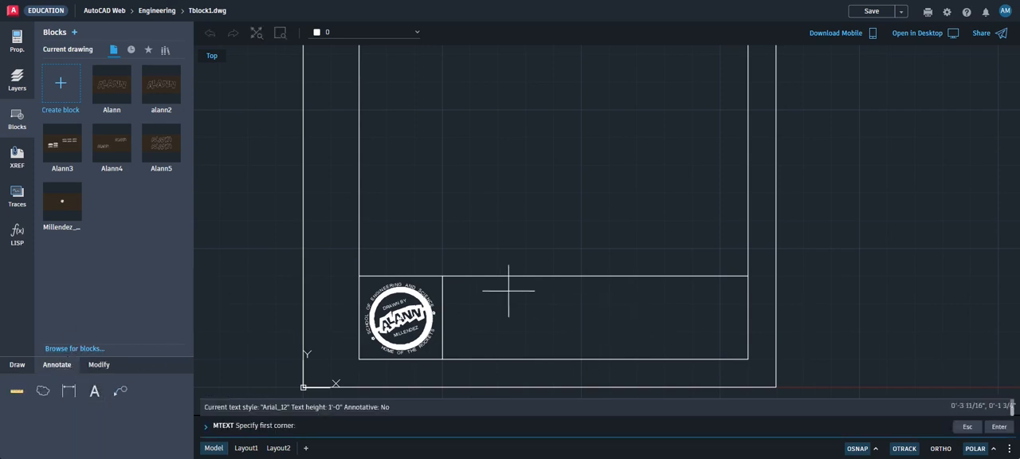
pyautogui.click(523, 202)
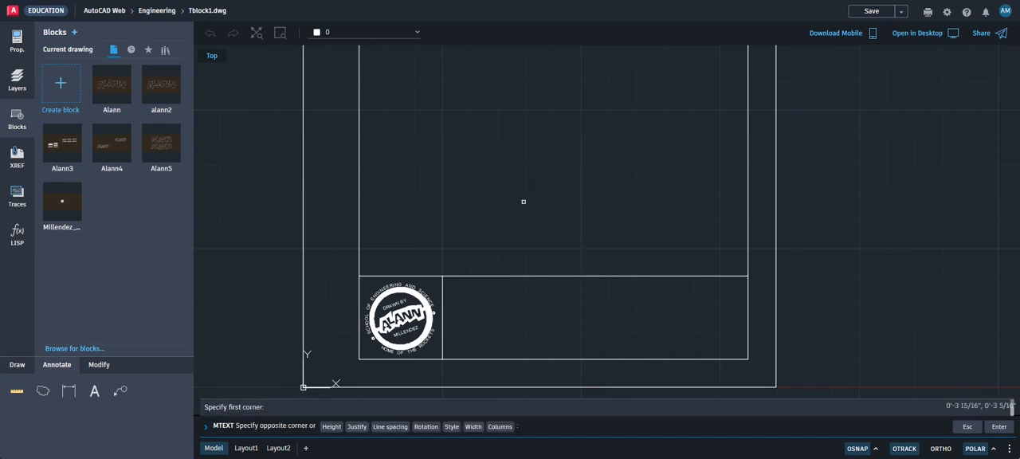
pyautogui.click(570, 251)
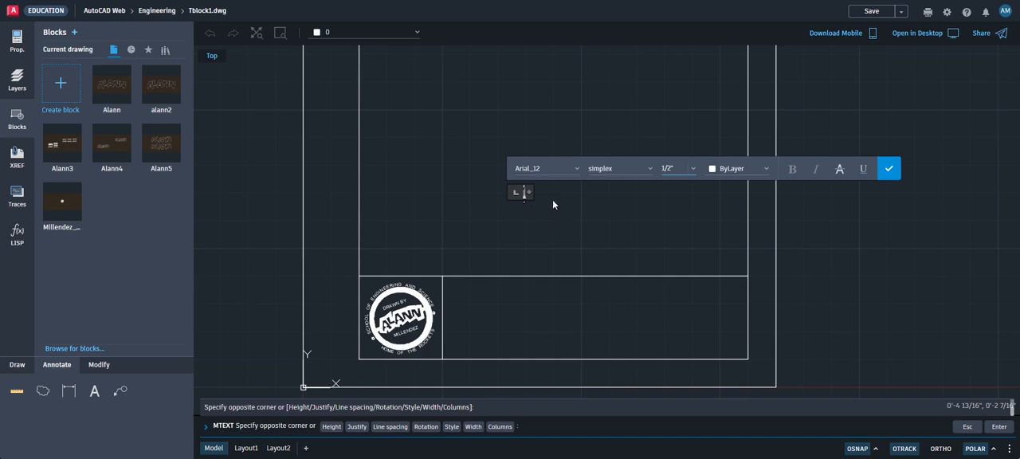
pyautogui.scroll(5, 516, 200)
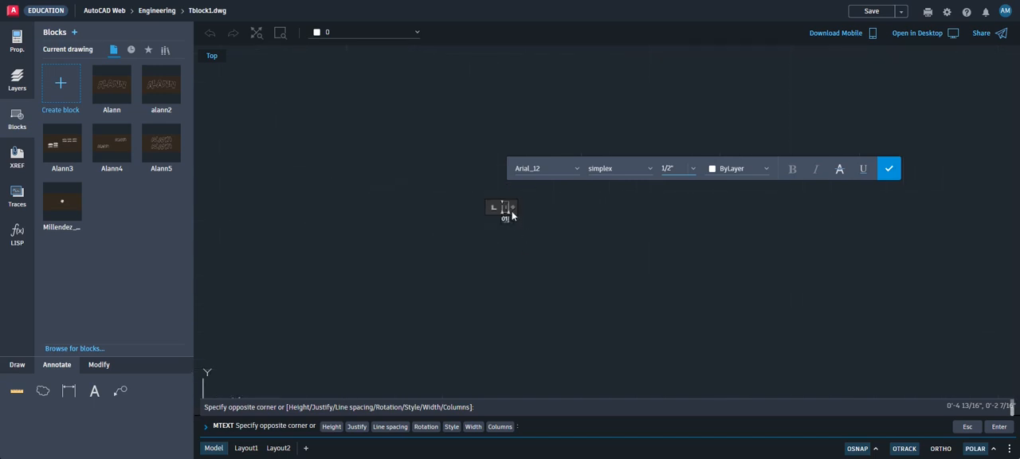
pyautogui.scroll(-5, 526, 227)
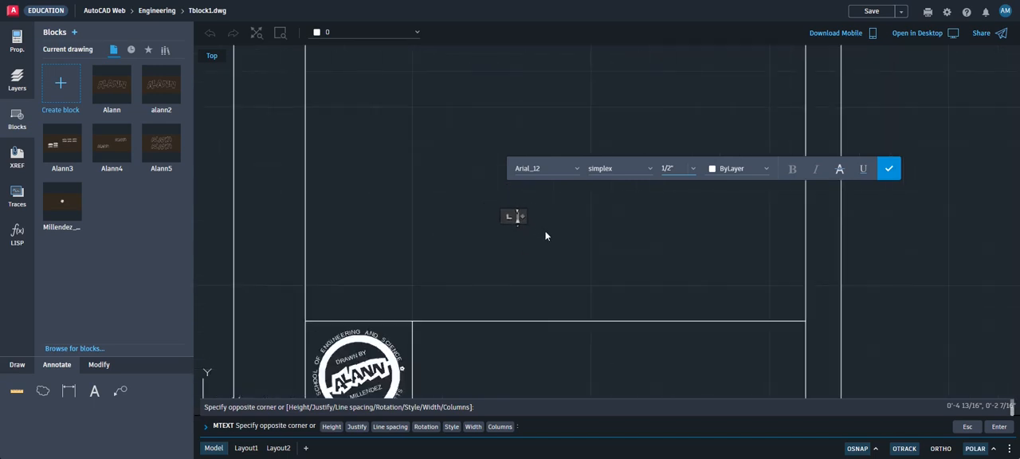
pyautogui.click(888, 168)
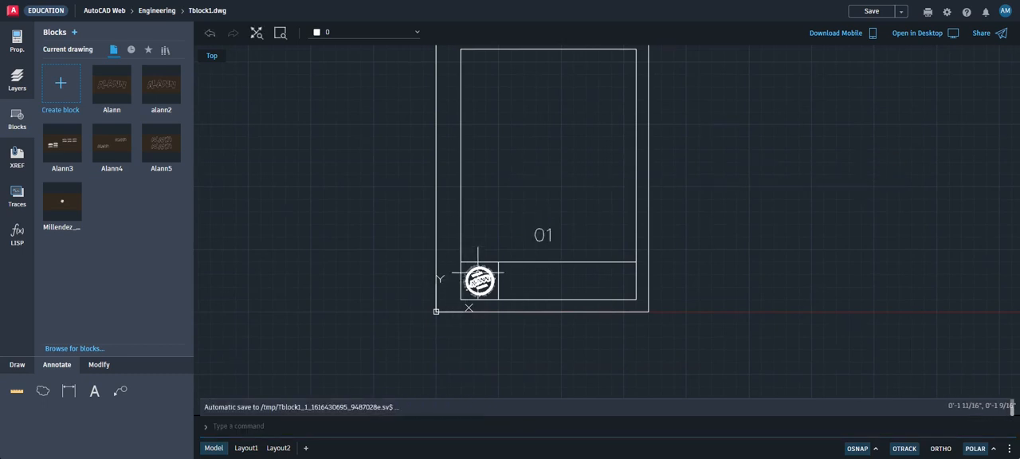
# Move the 01 text down into the right end of the title strip
pyautogui.write('m')
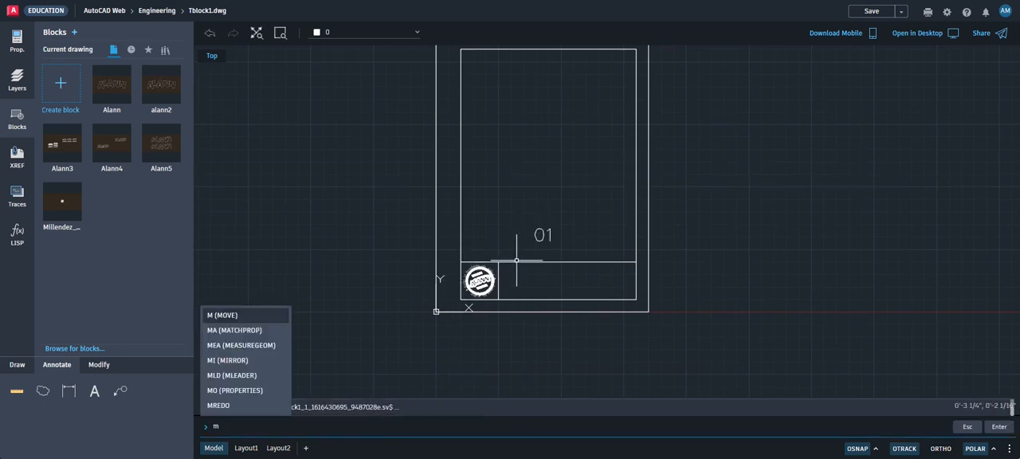
pyautogui.click(216, 316)
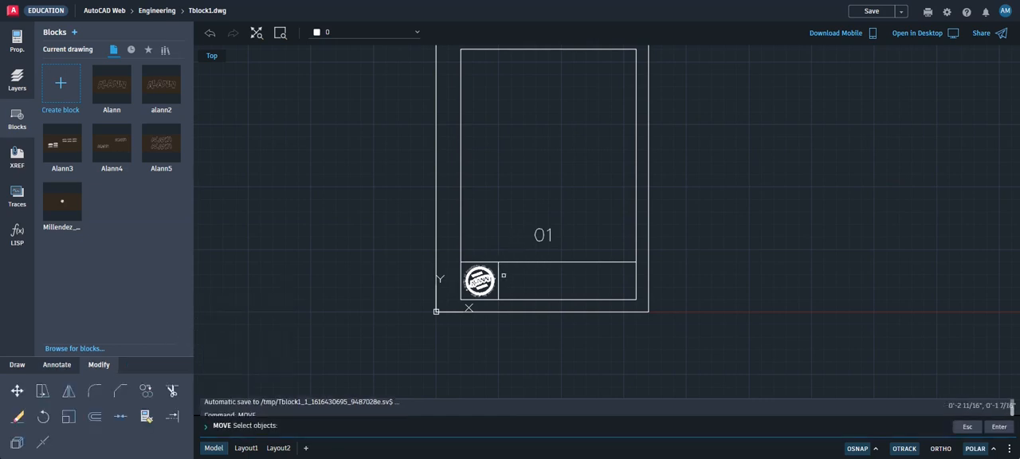
pyautogui.click(543, 238)
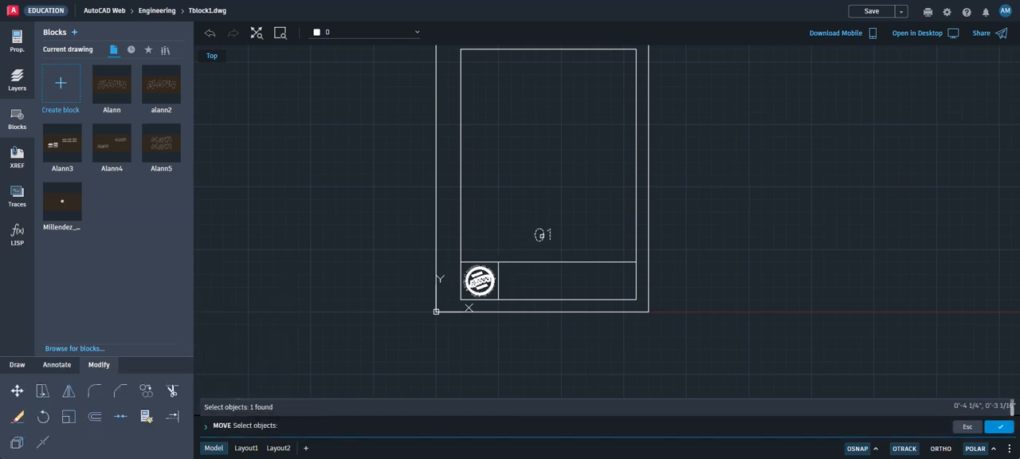
pyautogui.press('Return')
pyautogui.click(541, 233)
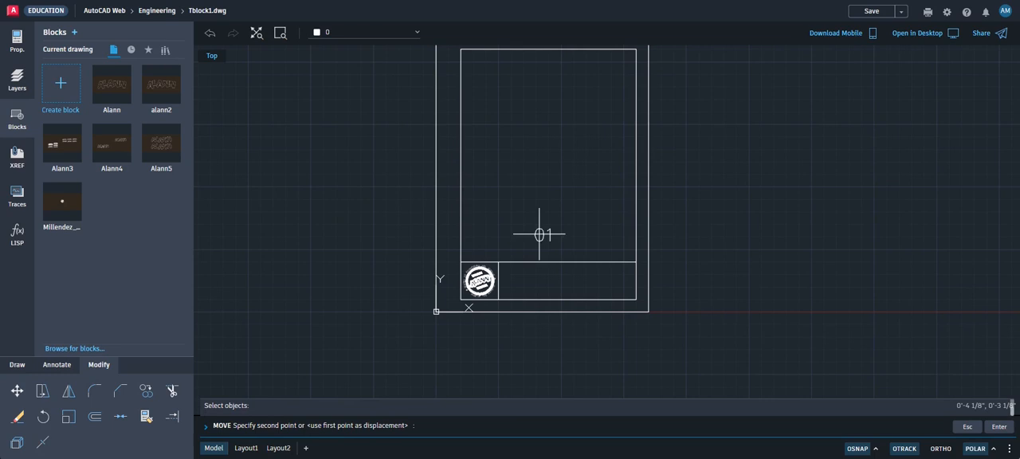
pyautogui.click(616, 279)
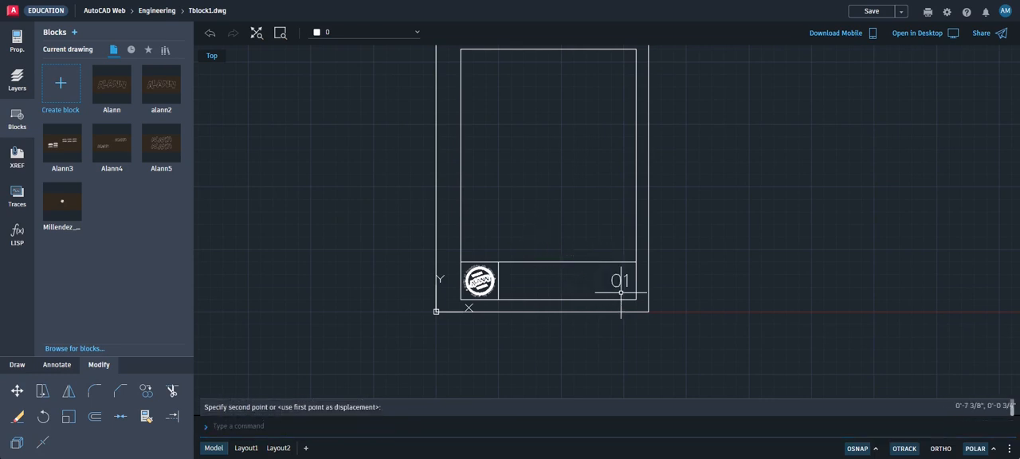
# Set the justification of the 01 text to Middle center
pyautogui.scroll(2, 618, 280)
pyautogui.scroll(1, 619, 281)
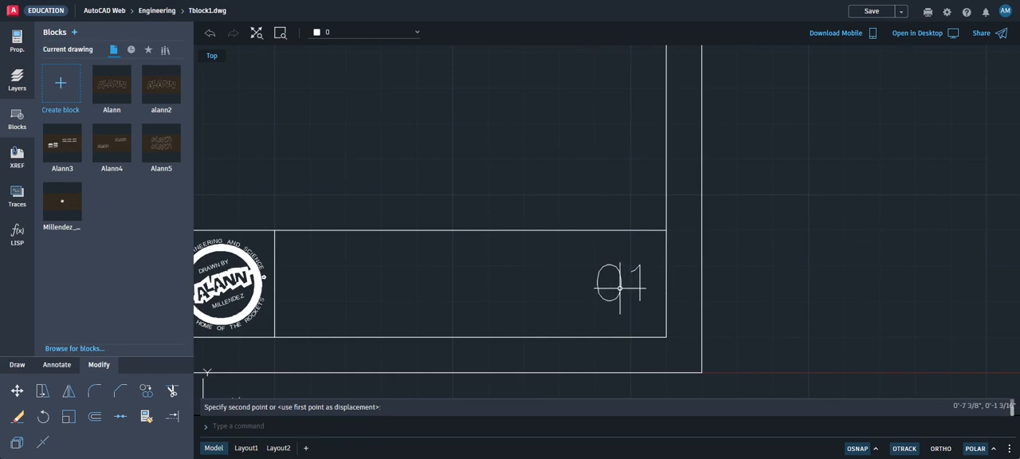
pyautogui.click(620, 287)
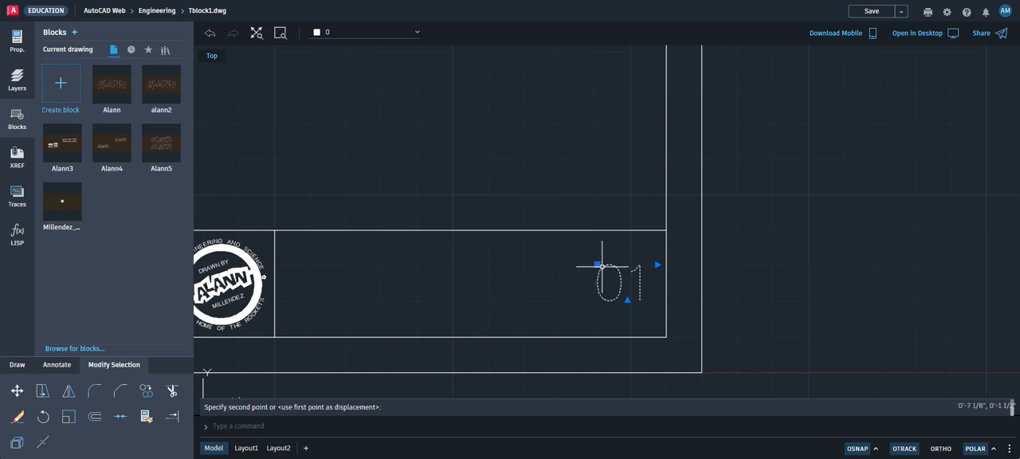
pyautogui.click(20, 51)
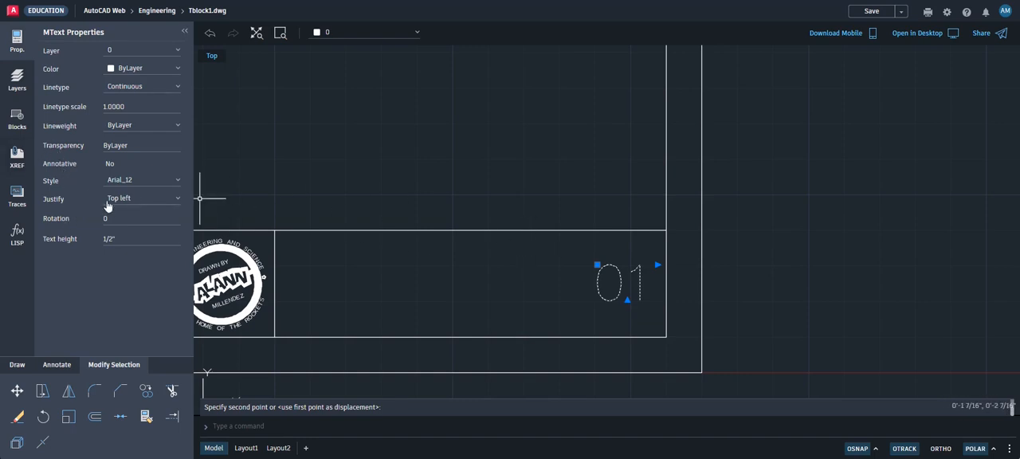
pyautogui.click(178, 200)
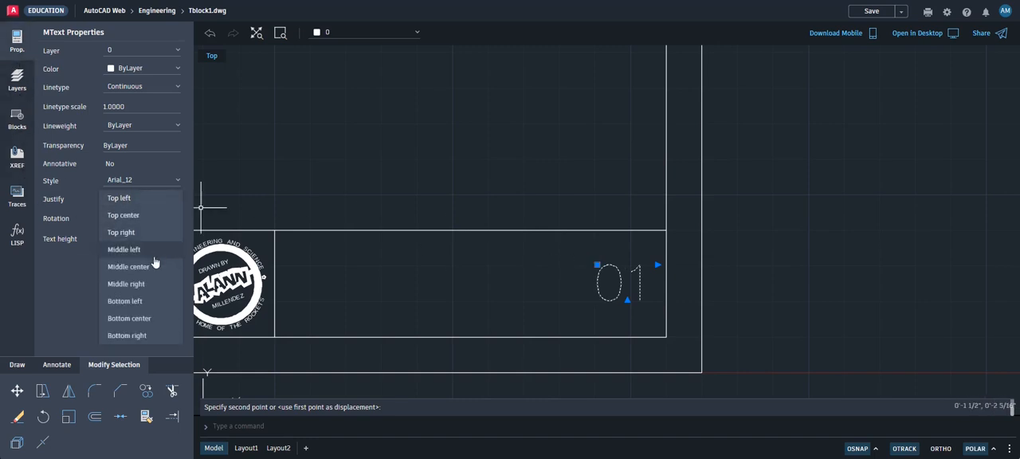
pyautogui.click(154, 265)
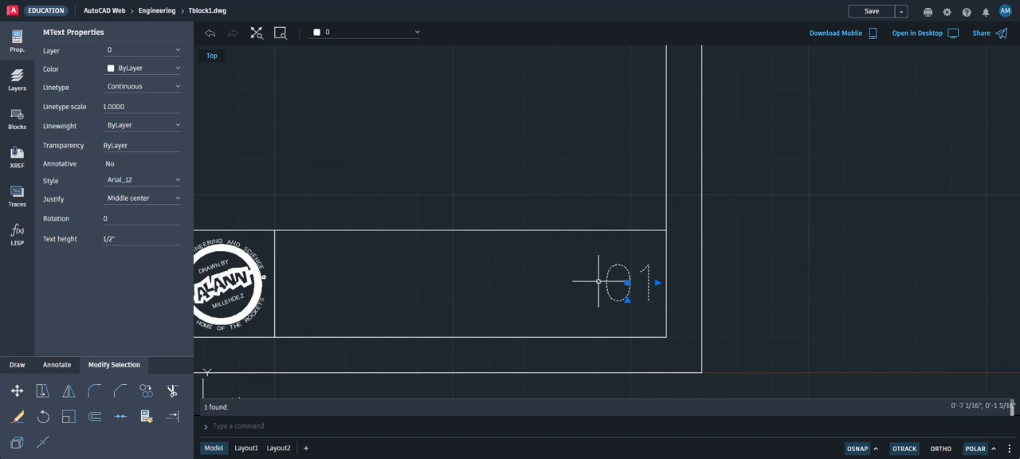
# Draw a line 1 inch left from the title strip's upper-right corner, then straight down to the strip's lower edge
pyautogui.click(17, 364)
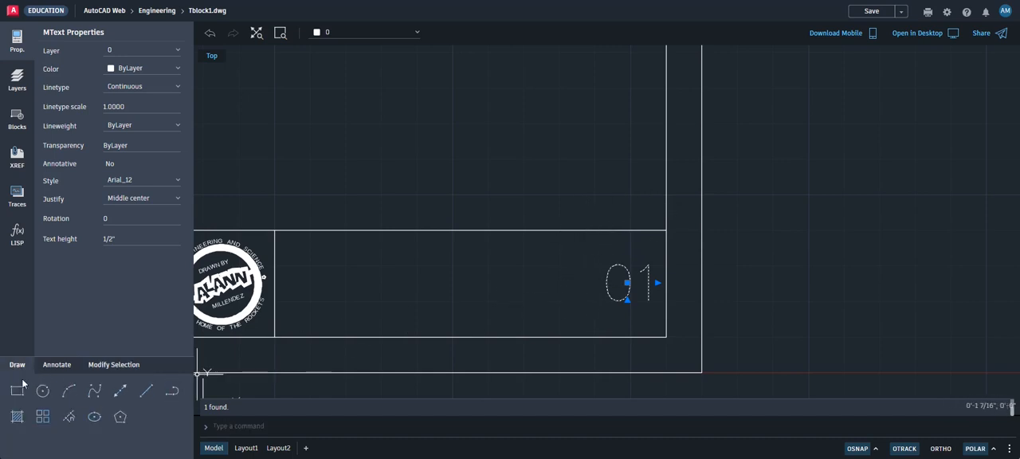
pyautogui.click(94, 390)
pyautogui.click(145, 392)
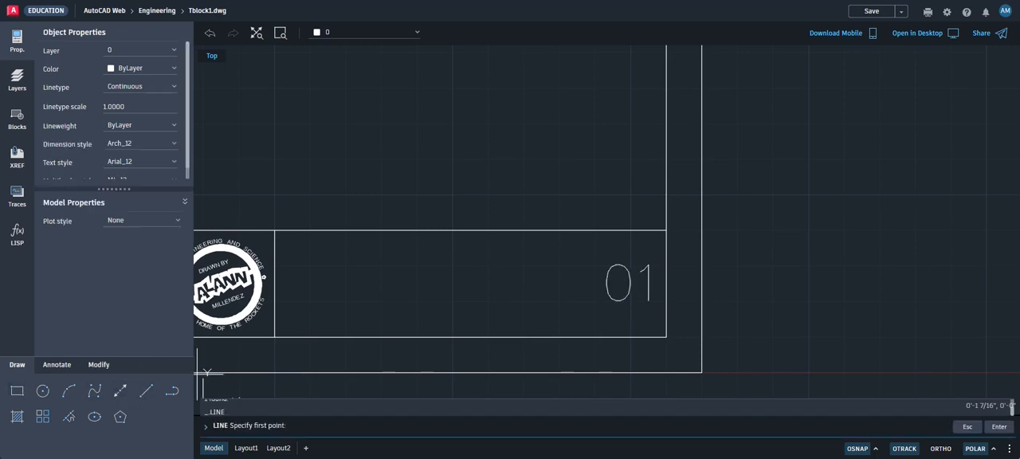
pyautogui.click(666, 230)
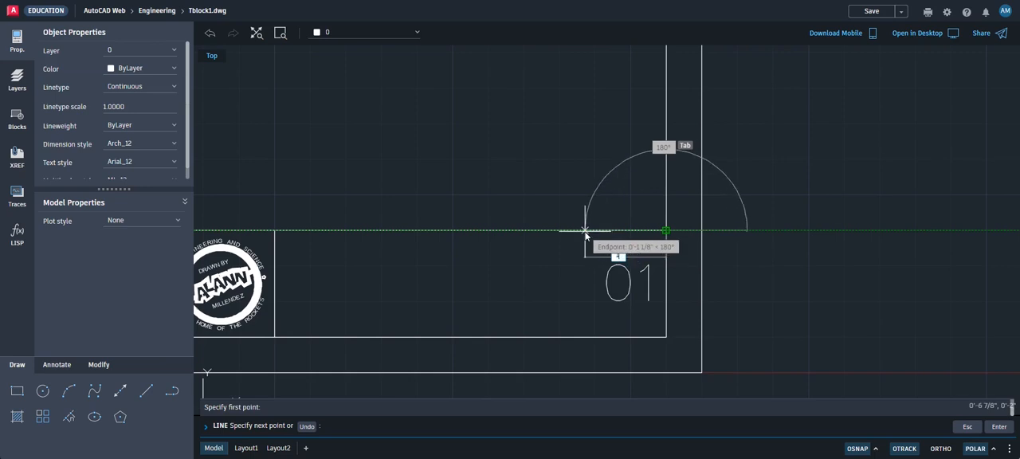
pyautogui.write('1')
pyautogui.press('Return')
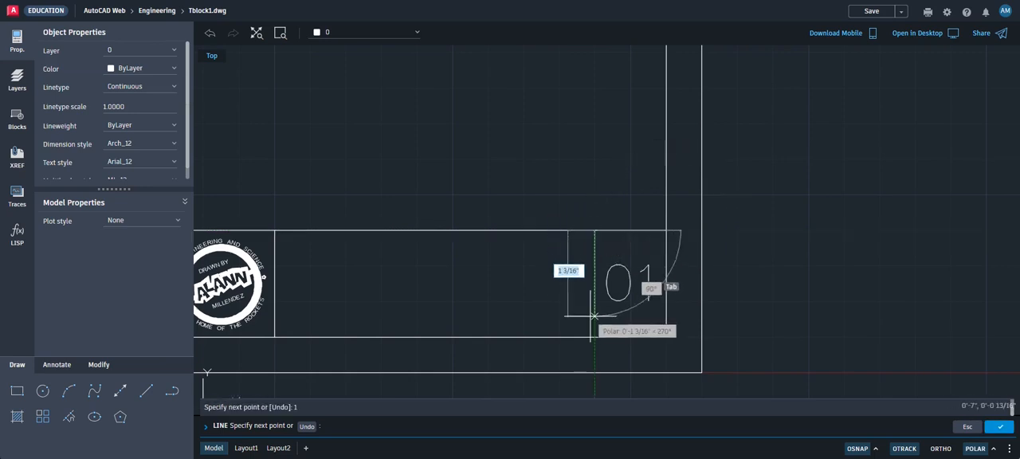
pyautogui.click(595, 336)
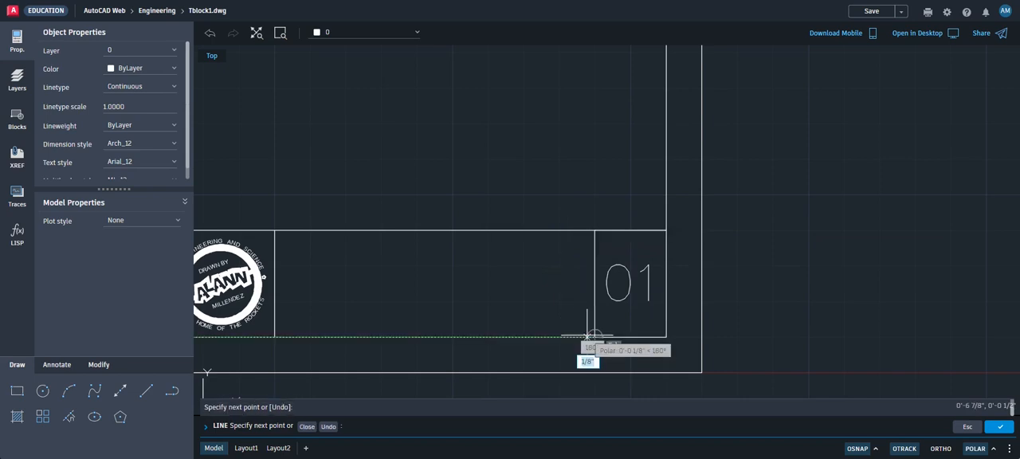
# Erase the short horizontal construction line overlapping the title strip's upper edge above the 01 text
pyautogui.click(96, 365)
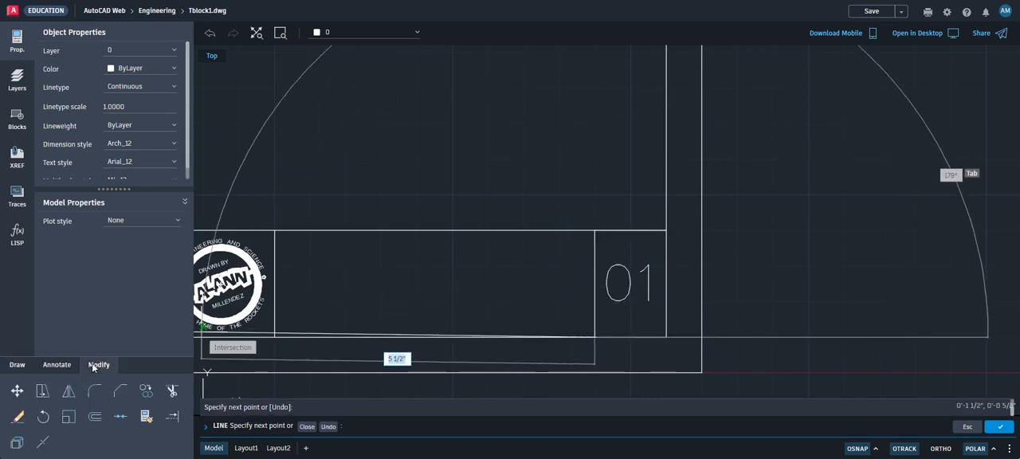
pyautogui.click(17, 418)
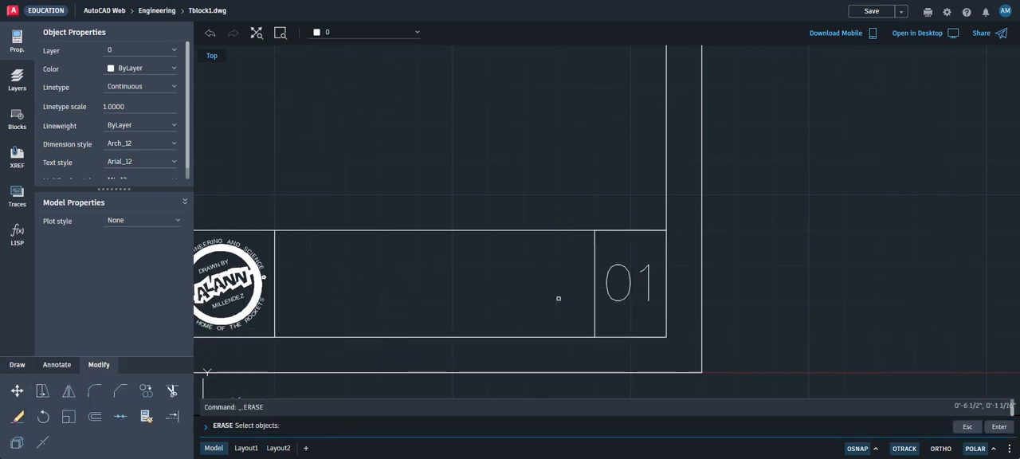
pyautogui.click(581, 219)
pyautogui.click(678, 235)
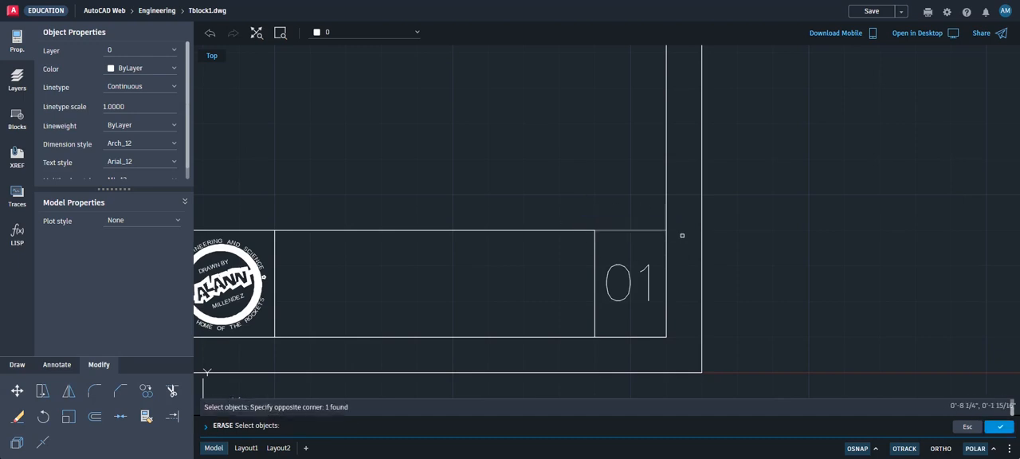
pyautogui.click(1006, 429)
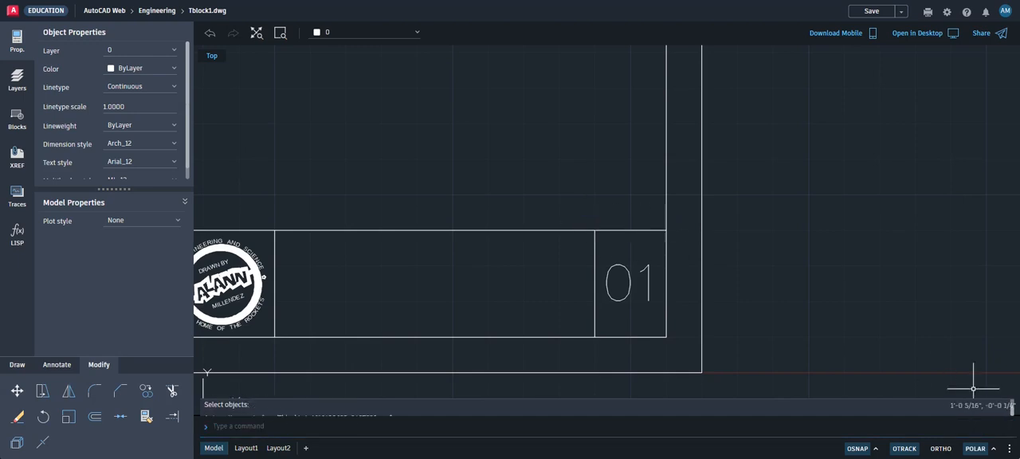
pyautogui.scroll(-1, 545, 262)
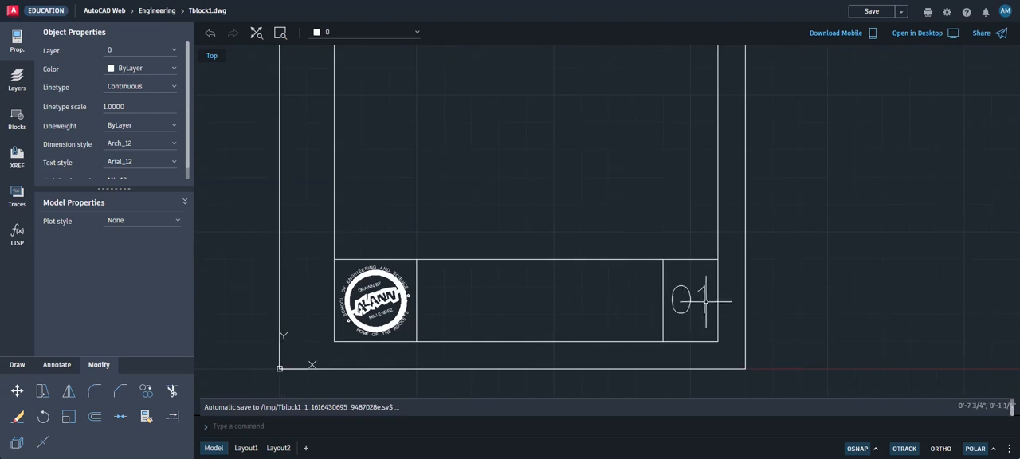
pyautogui.scroll(-4, 706, 296)
pyautogui.scroll(3, 704, 301)
pyautogui.scroll(2, 704, 303)
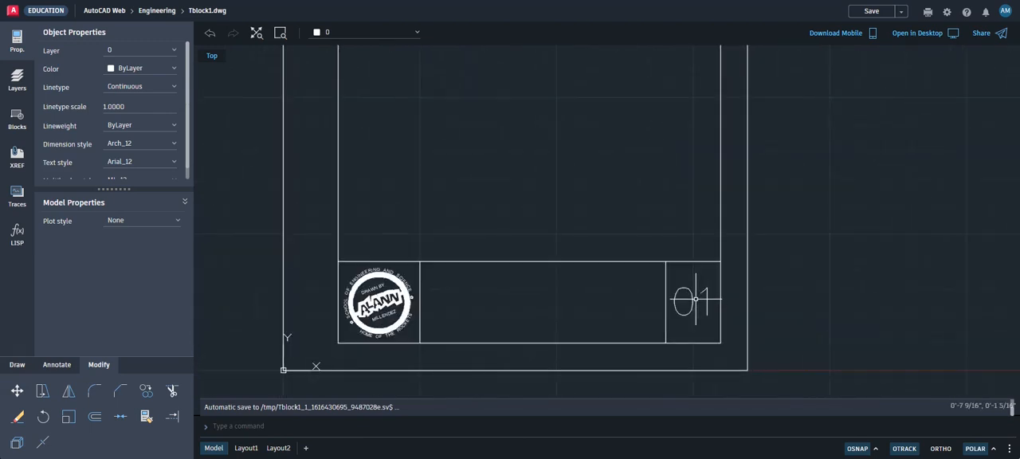
pyautogui.scroll(-1, 695, 300)
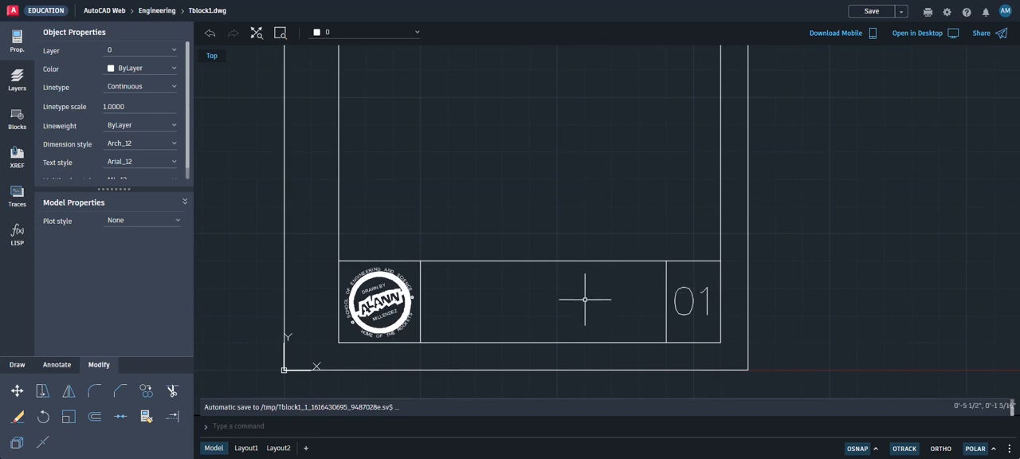
# Change the font of the 01 text in the title strip to Times NR MT Pro
pyautogui.moveTo(584, 300); pyautogui.dragTo(568, 322, button='middle')
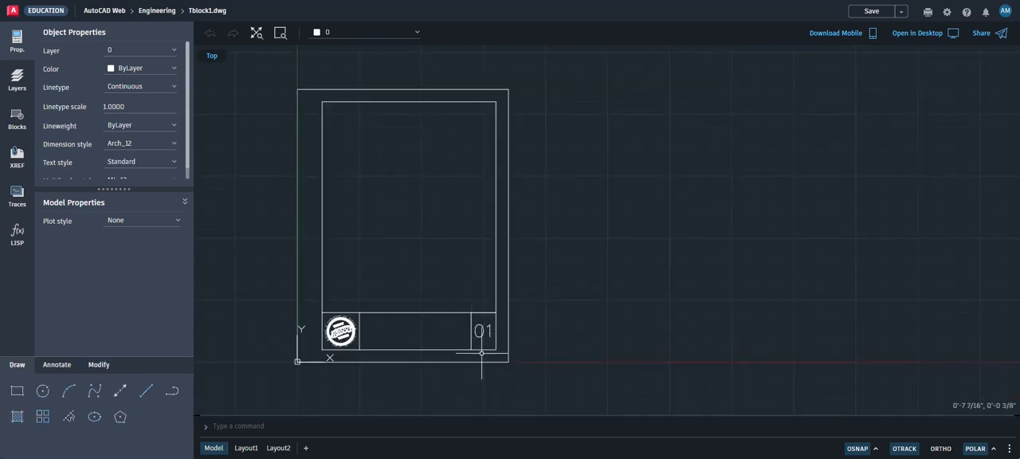
pyautogui.scroll(6, 483, 331)
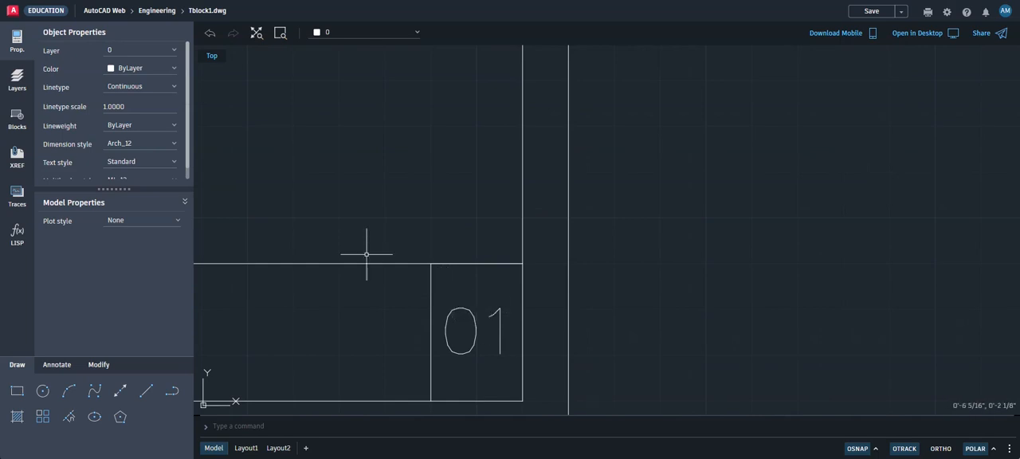
pyautogui.click(467, 313)
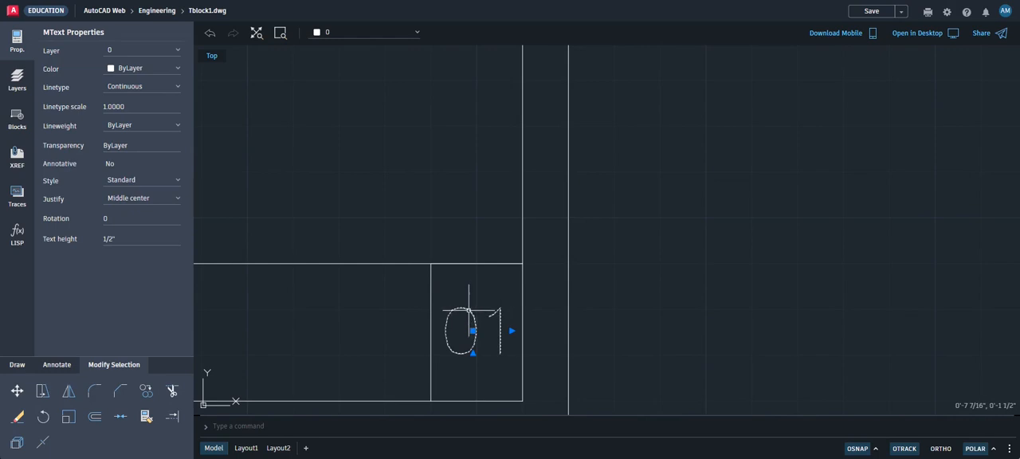
pyautogui.doubleClick(469, 310)
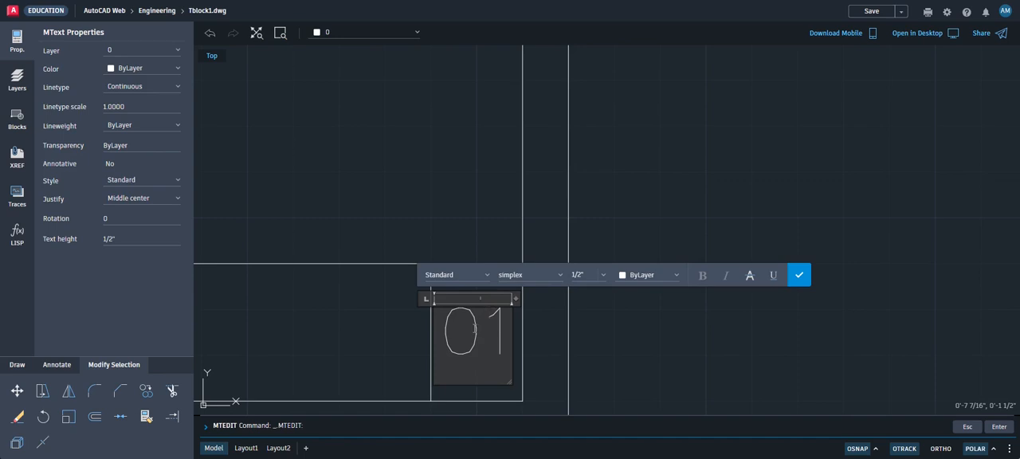
pyautogui.doubleClick(478, 327)
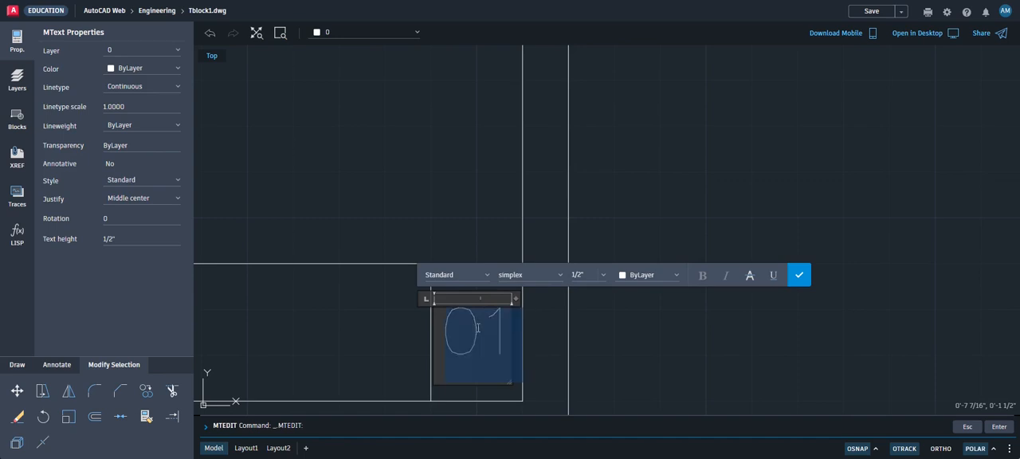
pyautogui.click(561, 275)
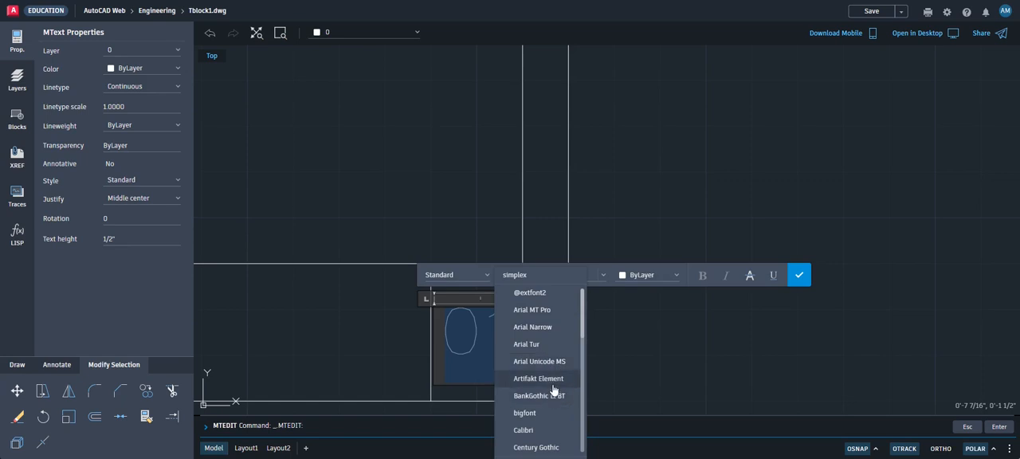
pyautogui.scroll(-1, 550, 340)
pyautogui.scroll(-5, 550, 339)
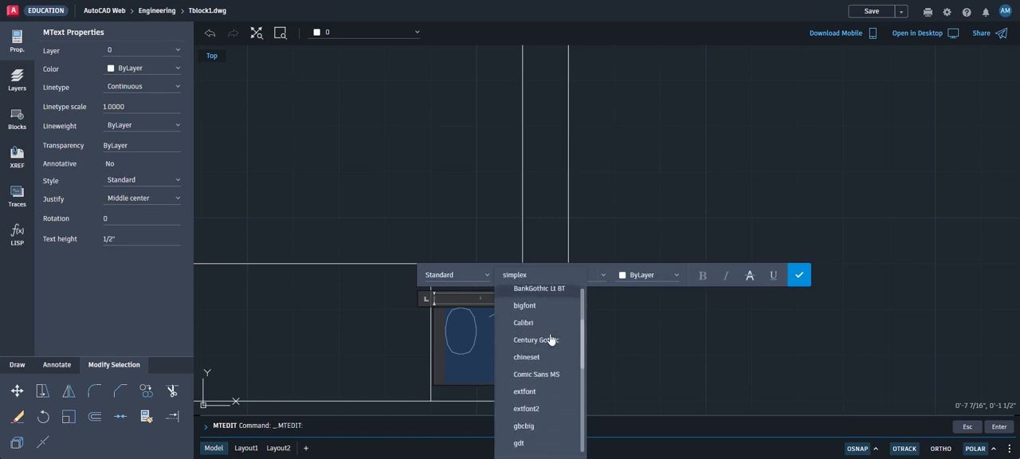
pyautogui.scroll(-3, 550, 339)
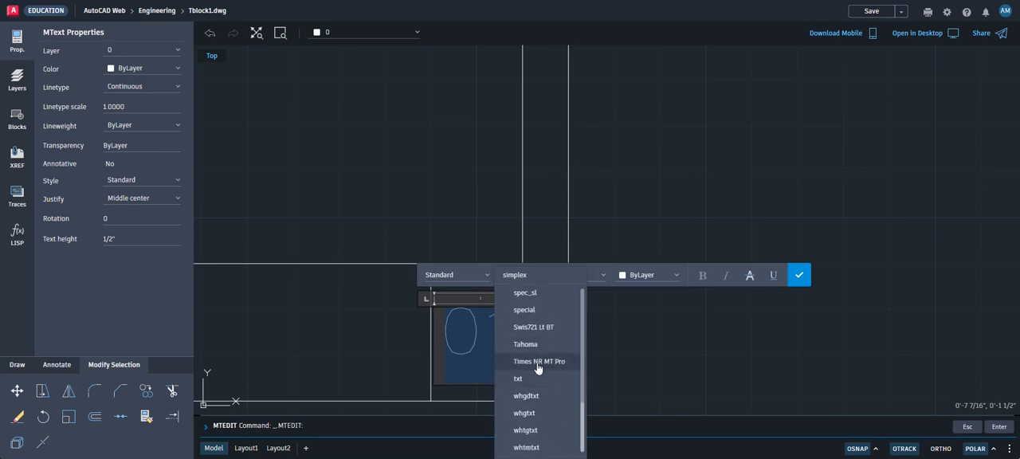
pyautogui.click(537, 362)
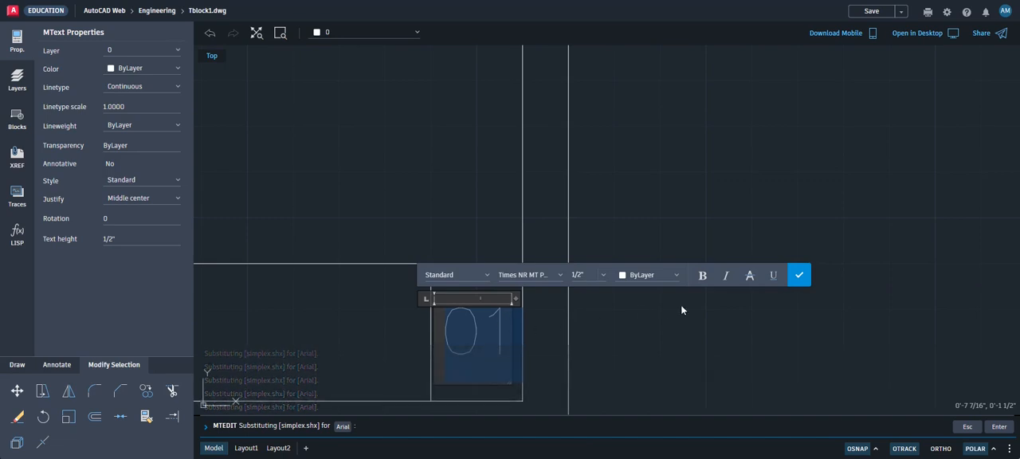
pyautogui.click(799, 275)
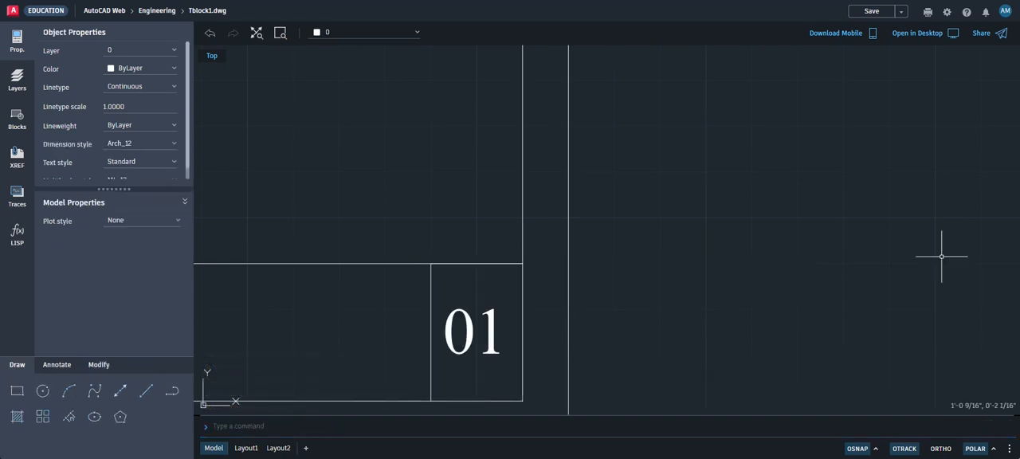
pyautogui.scroll(-3, 446, 355)
pyautogui.scroll(-3, 446, 356)
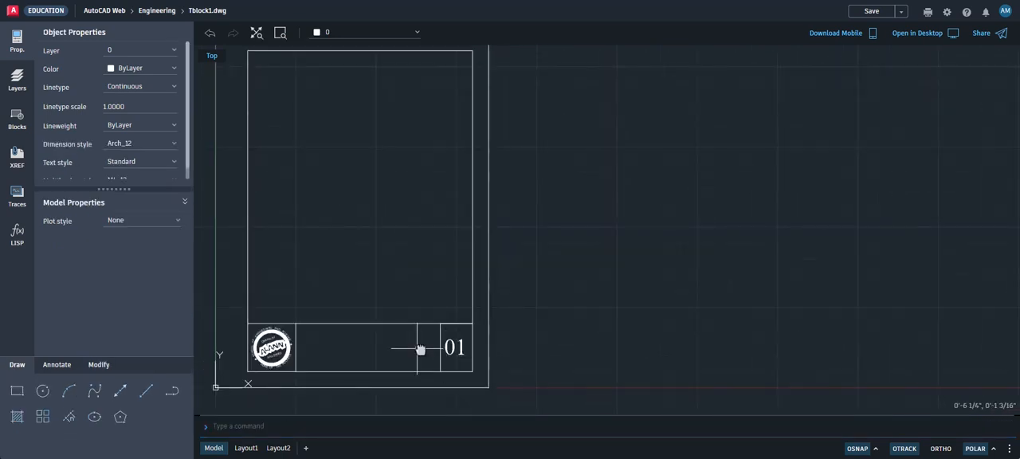
pyautogui.scroll(2, 422, 348)
pyautogui.scroll(3, 536, 328)
pyautogui.scroll(-3, 536, 328)
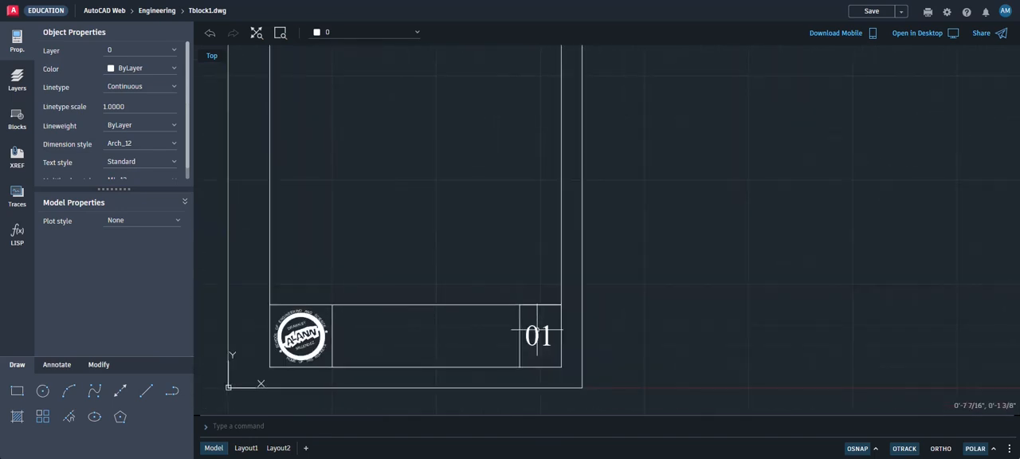
pyautogui.scroll(5, 536, 335)
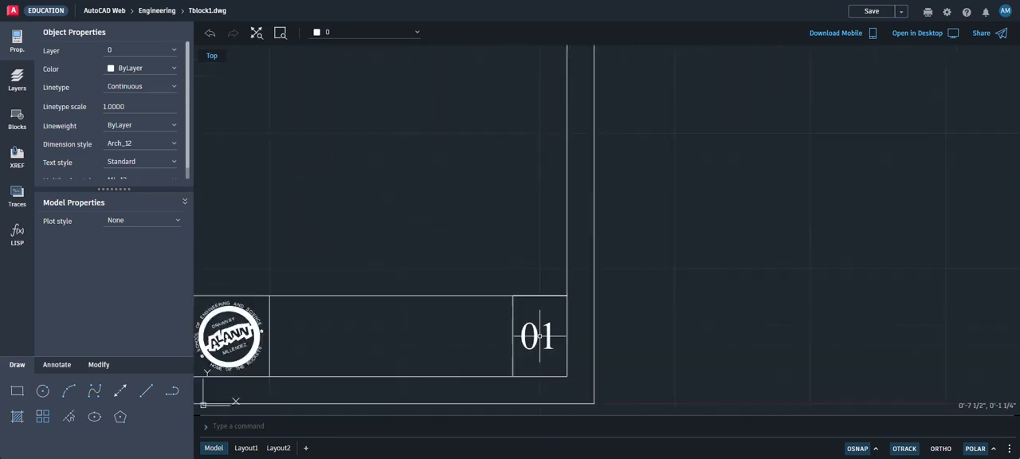
pyautogui.scroll(-5, 537, 336)
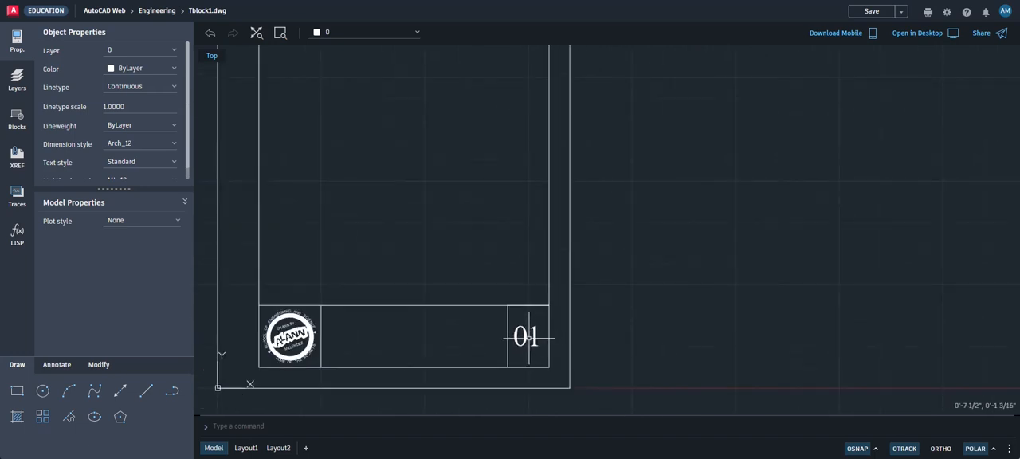
pyautogui.click(524, 335)
pyautogui.click(525, 335)
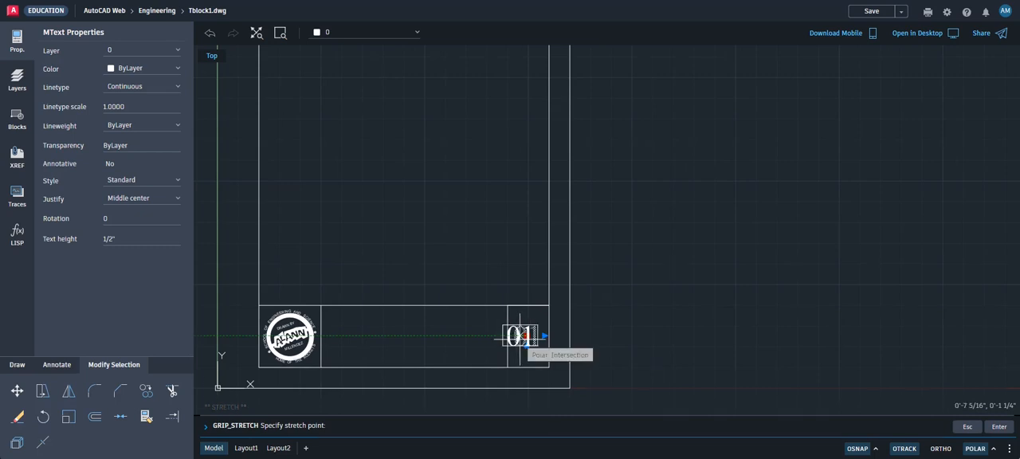
pyautogui.press('Escape')
pyautogui.press('Escape')
# Set the font of the 01 text in the title strip to Swis721 Lt BT
pyautogui.doubleClick(526, 336)
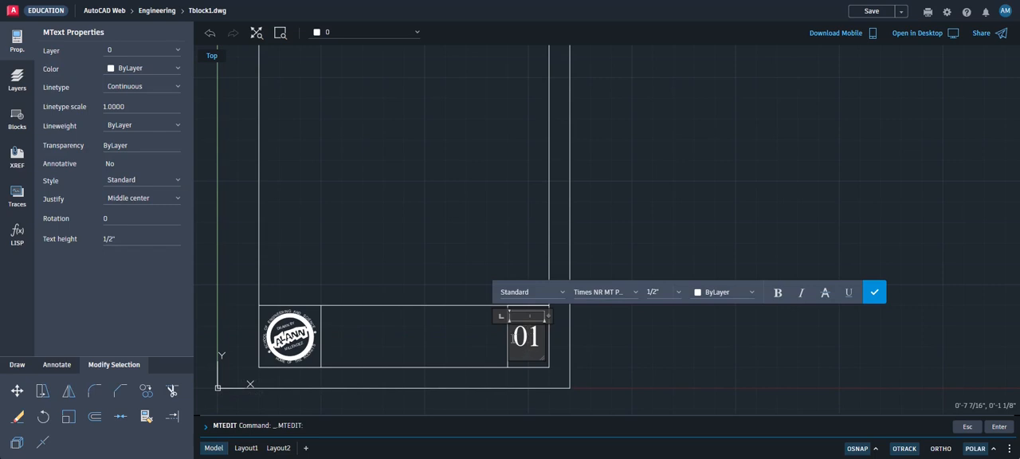
pyautogui.click(526, 345)
pyautogui.doubleClick(527, 344)
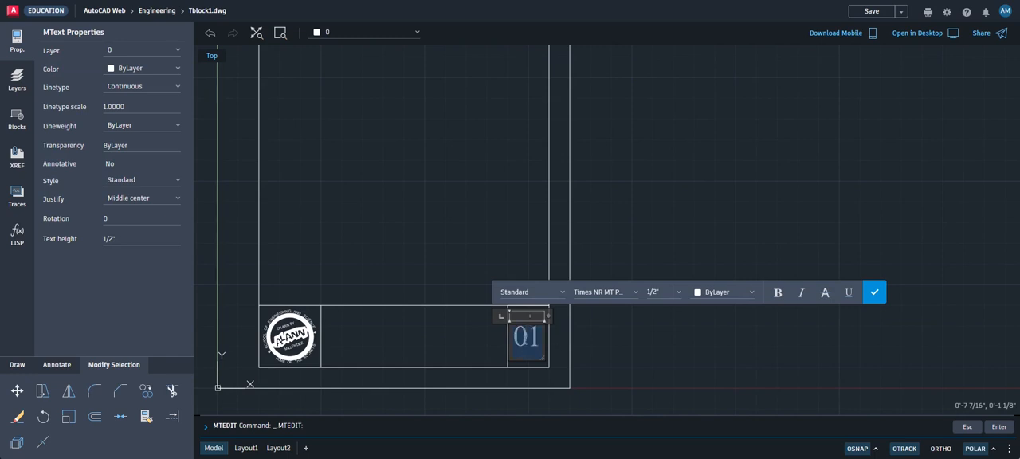
pyautogui.click(637, 294)
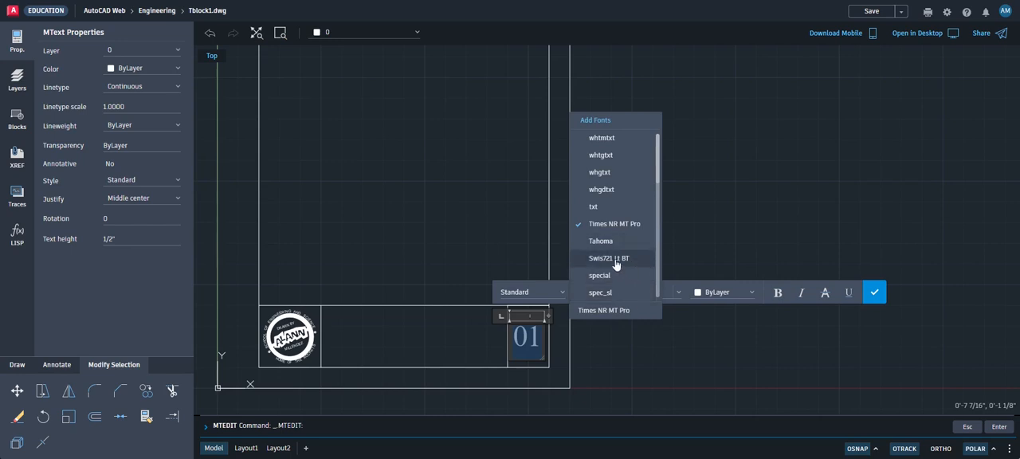
pyautogui.click(615, 260)
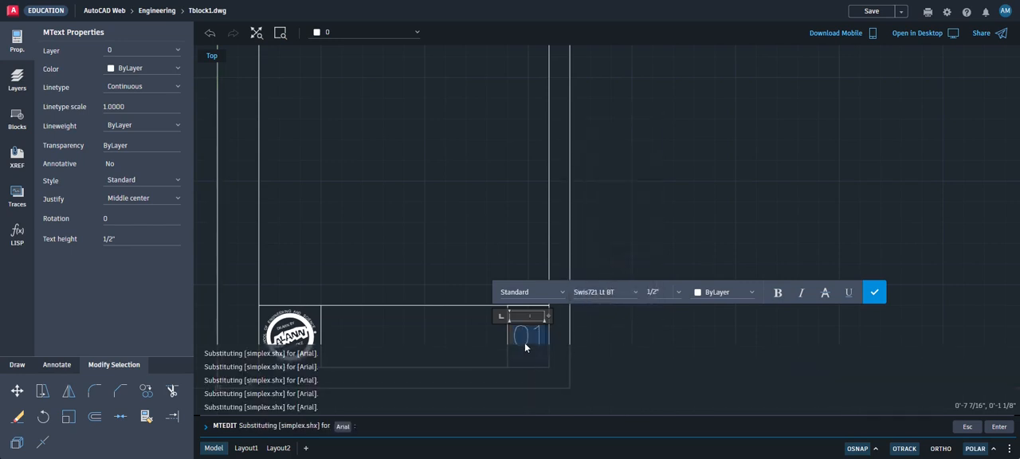
pyautogui.click(874, 292)
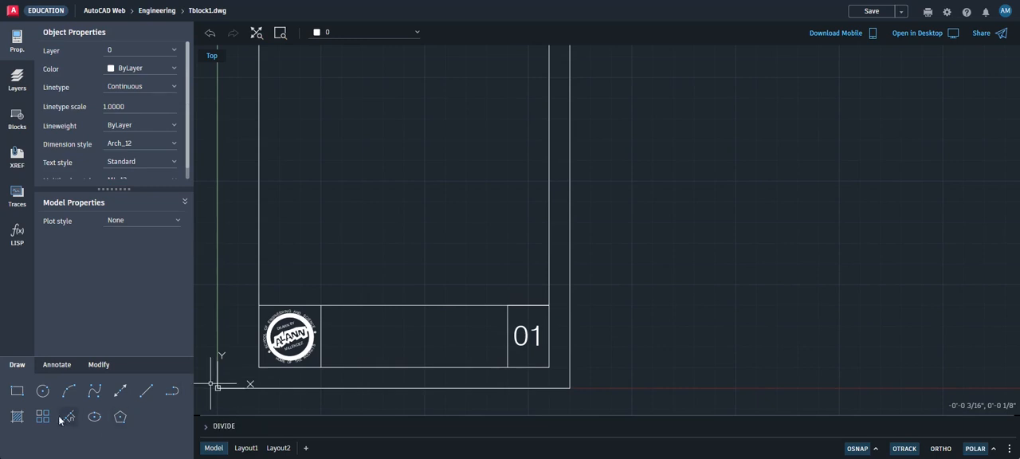
# Copy the 01 text five times into a loose vertical column outside the sheet's right edge
pyautogui.click(99, 366)
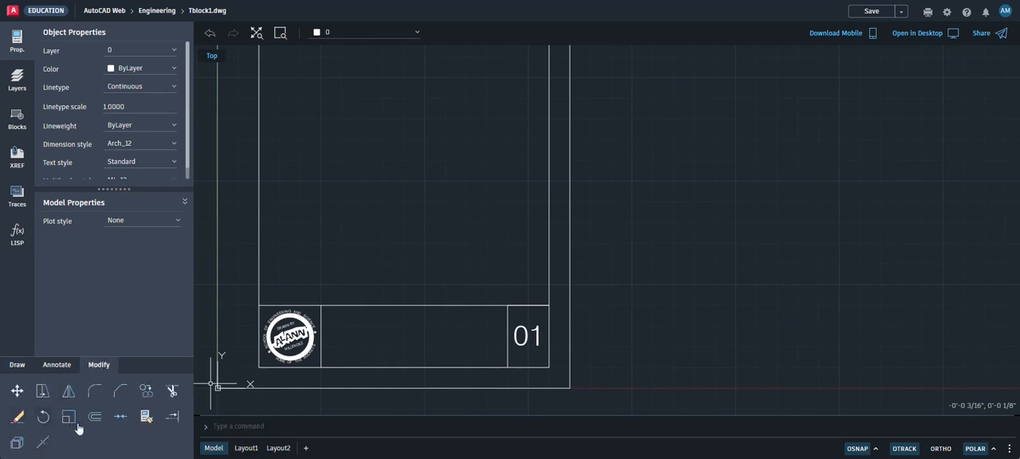
pyautogui.click(146, 391)
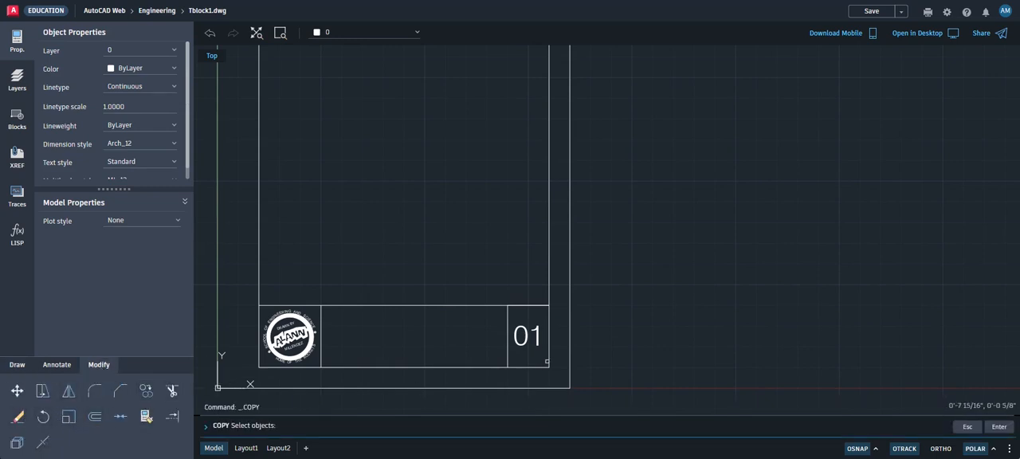
pyautogui.click(526, 335)
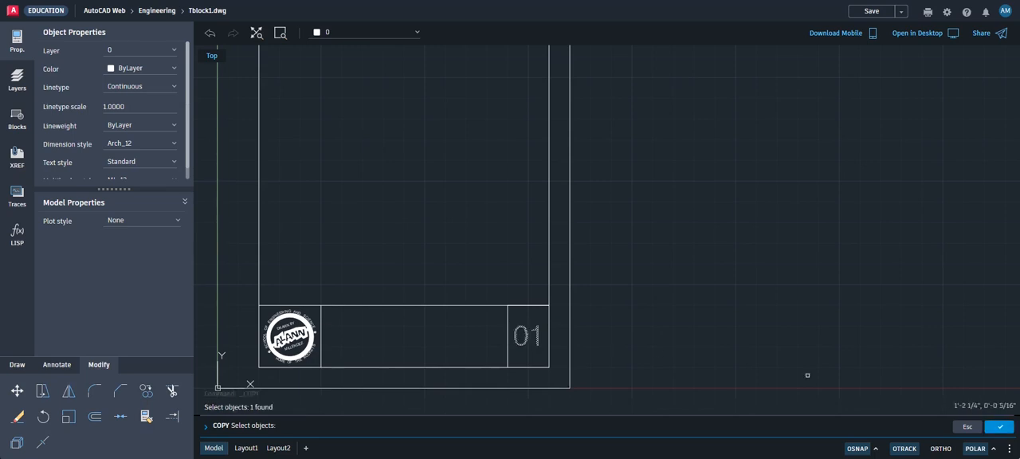
pyautogui.click(1001, 427)
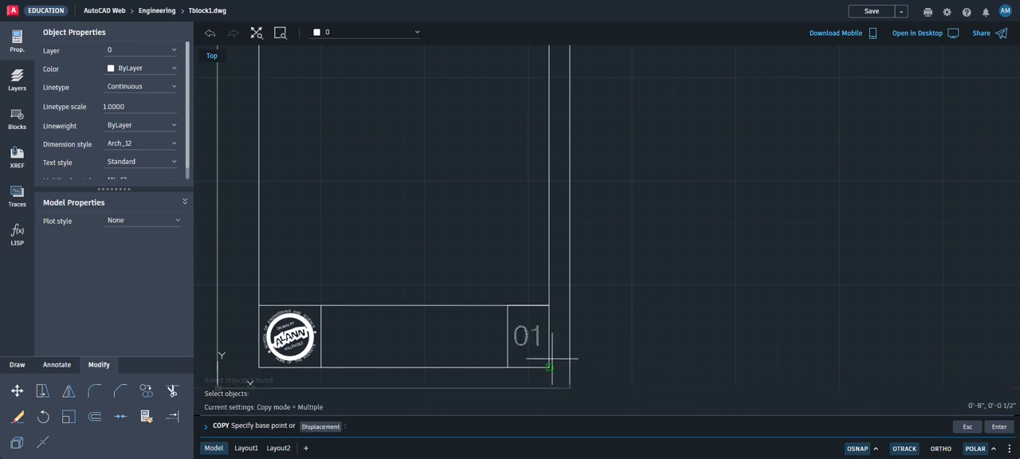
pyautogui.click(523, 350)
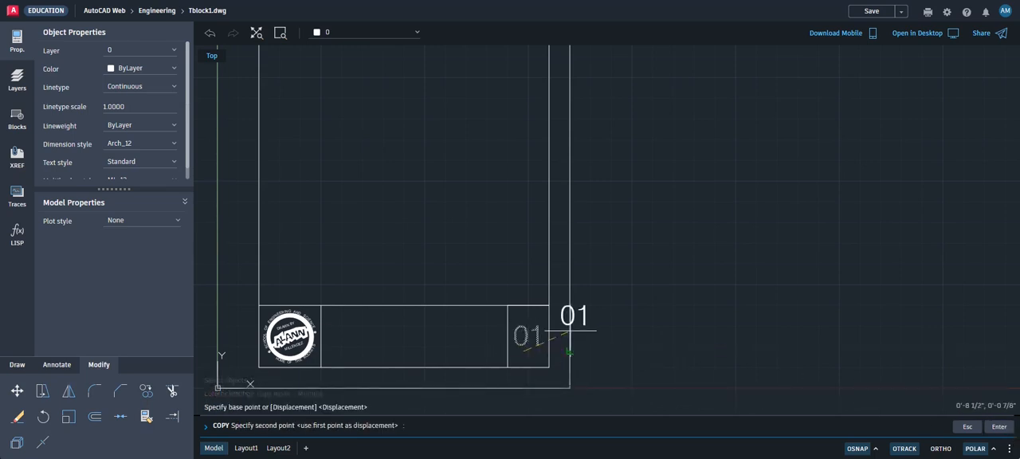
pyautogui.click(621, 265)
pyautogui.click(622, 301)
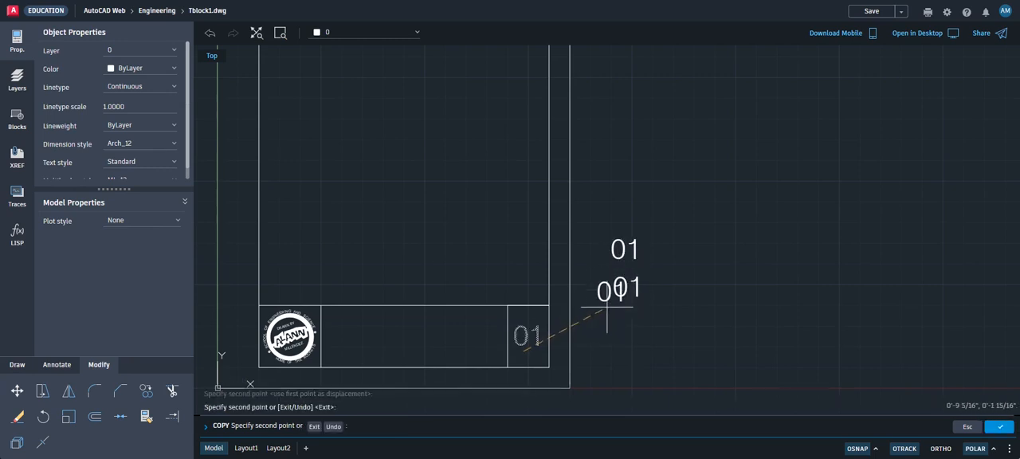
pyautogui.click(621, 338)
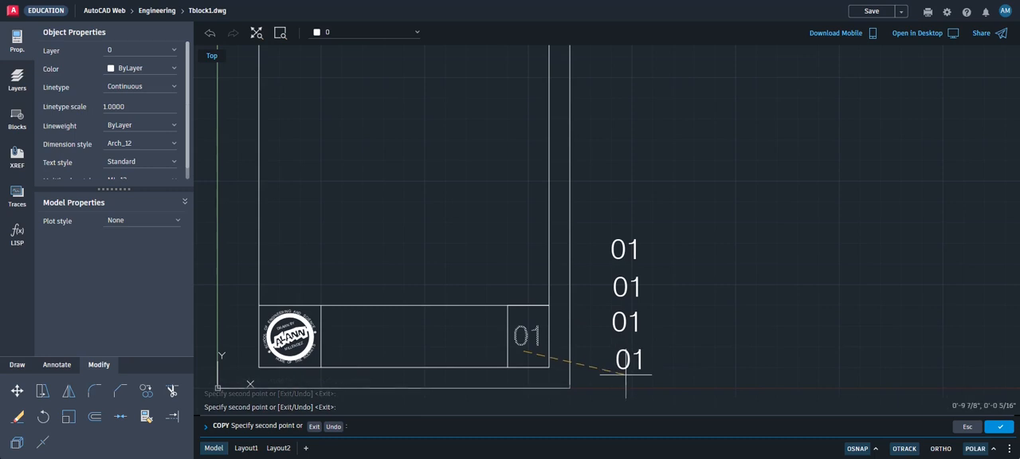
pyautogui.click(626, 375)
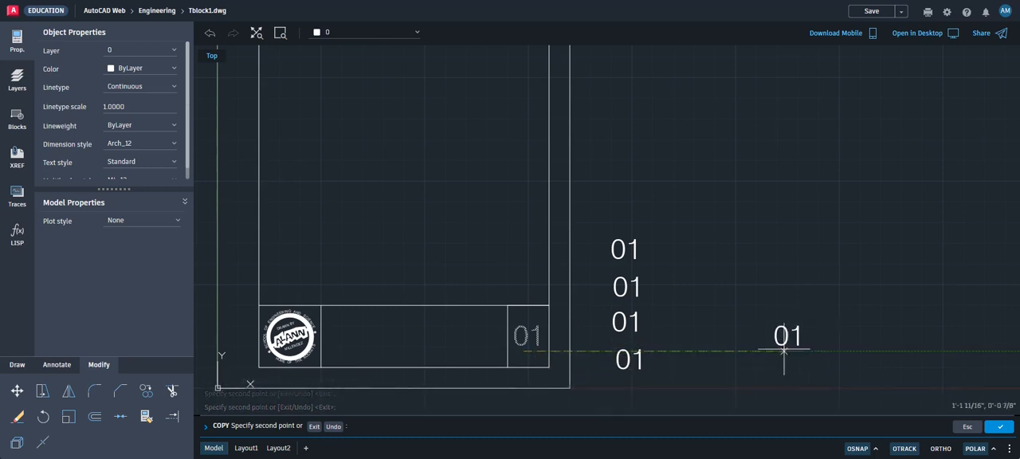
pyautogui.click(625, 408)
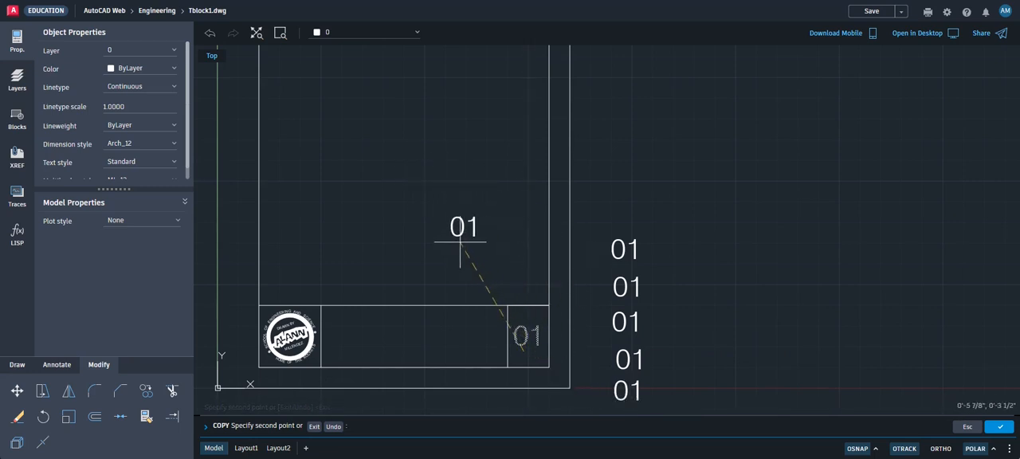
pyautogui.click(1001, 428)
# Replace the content of the uppermost 01 copy beside the sheet with TITLE
pyautogui.scroll(-2, 642, 278)
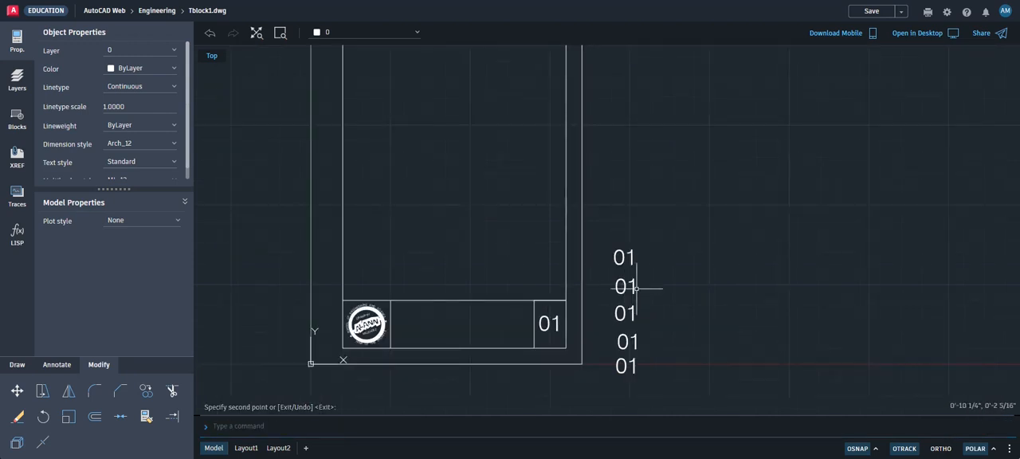
pyautogui.scroll(2, 641, 263)
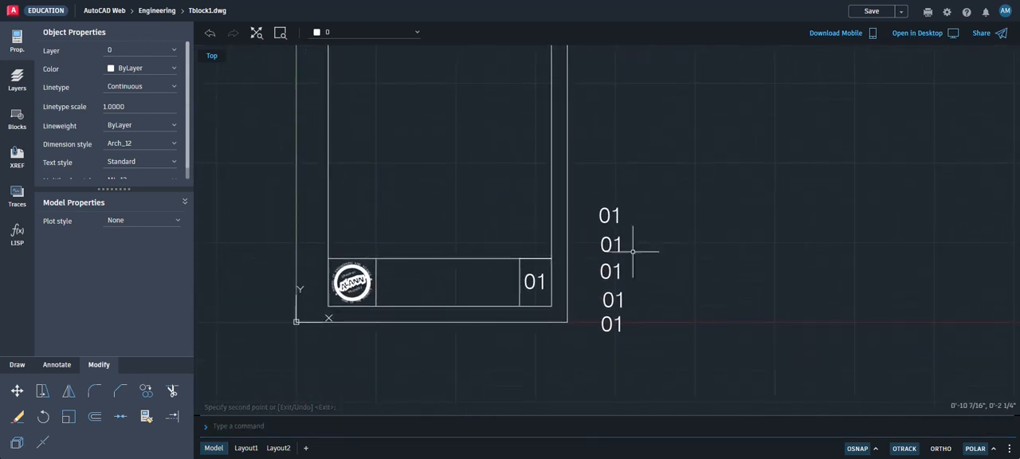
pyautogui.doubleClick(607, 210)
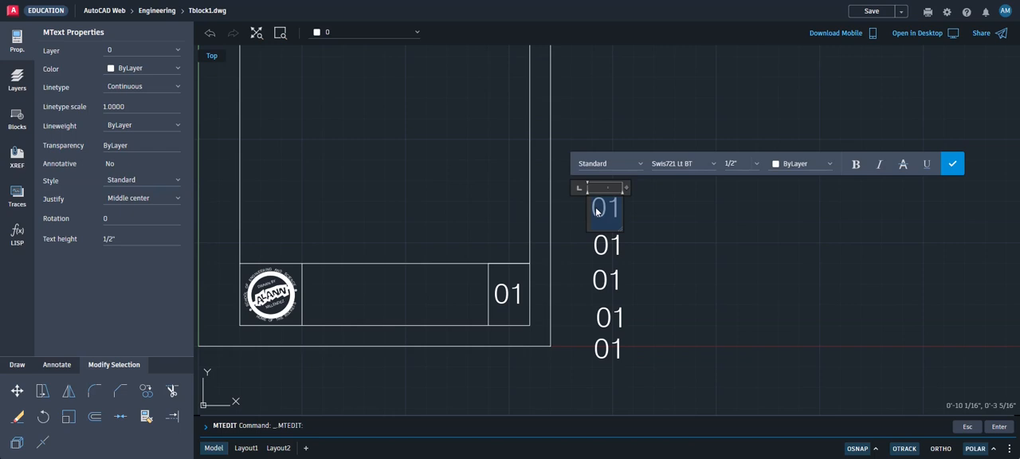
pyautogui.write('TITLE')
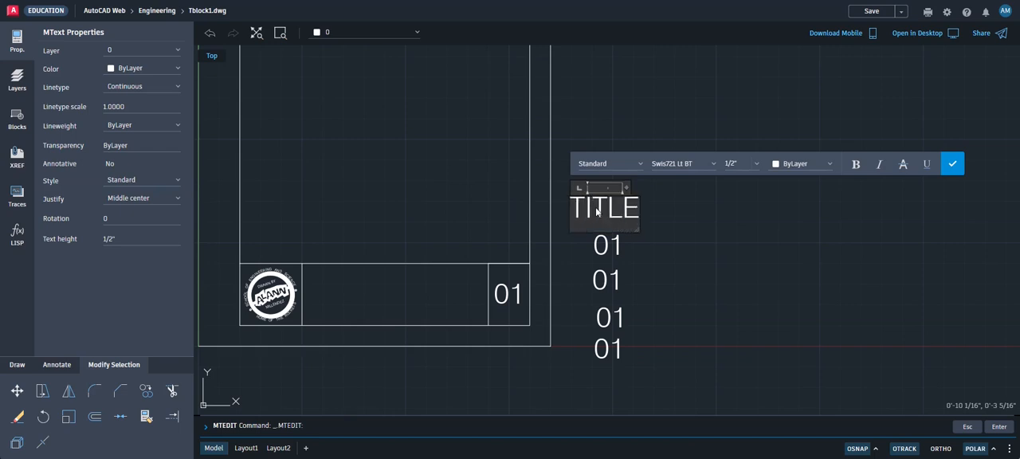
pyautogui.click(952, 163)
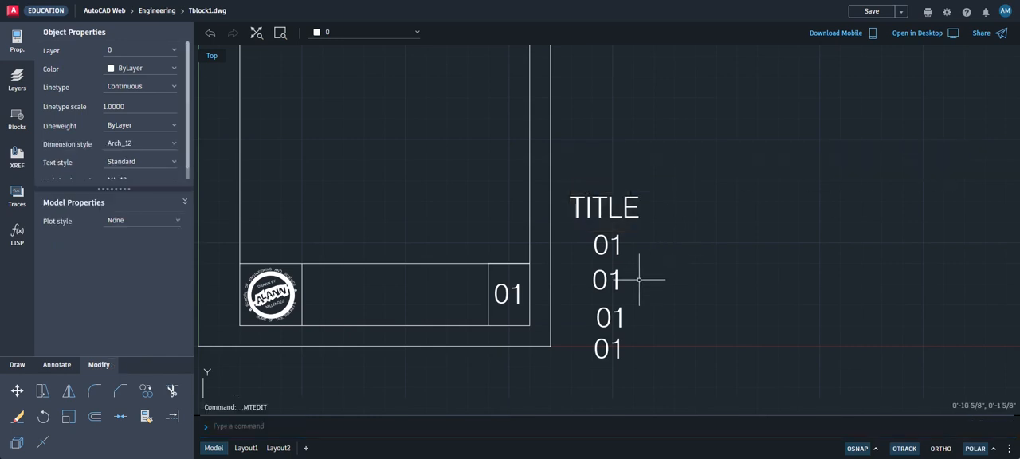
# Try to replace the 01 text directly below TITLE with ENGR and 9 on two lines and widen its text frame
pyautogui.doubleClick(606, 251)
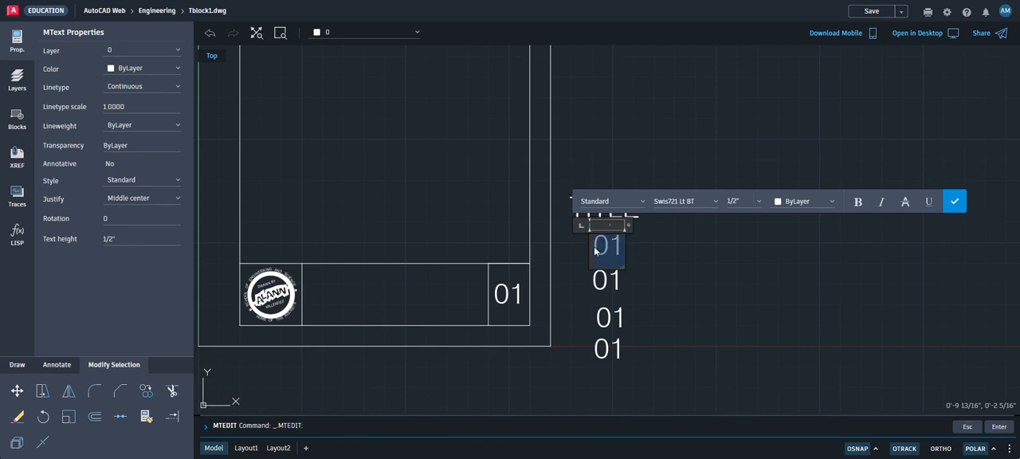
pyautogui.write('ENGR')
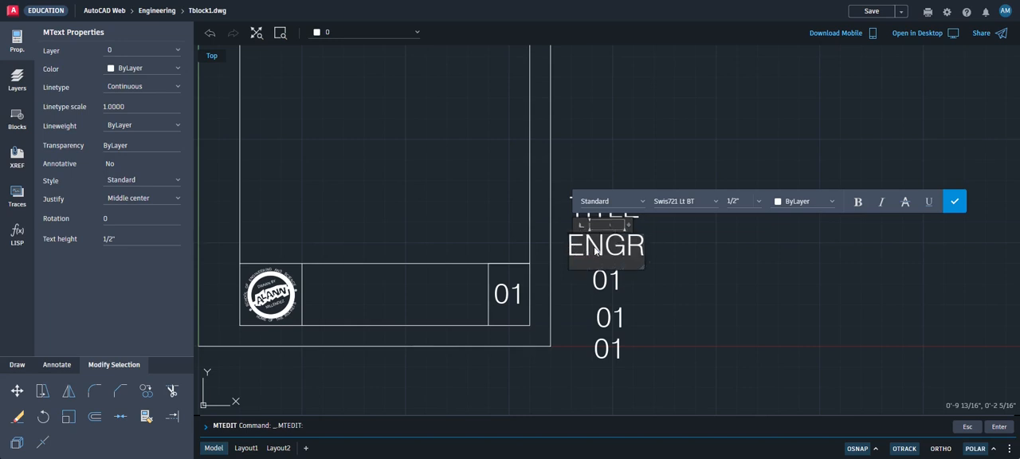
pyautogui.press('Return')
pyautogui.write('(')
pyautogui.press('BackSpace')
pyautogui.write('9')
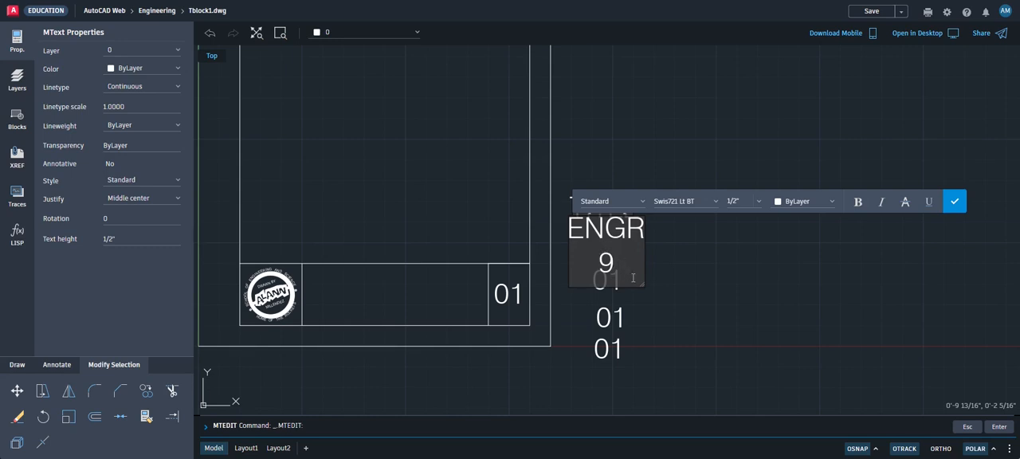
pyautogui.moveTo(642, 284); pyautogui.dragTo(648, 286)
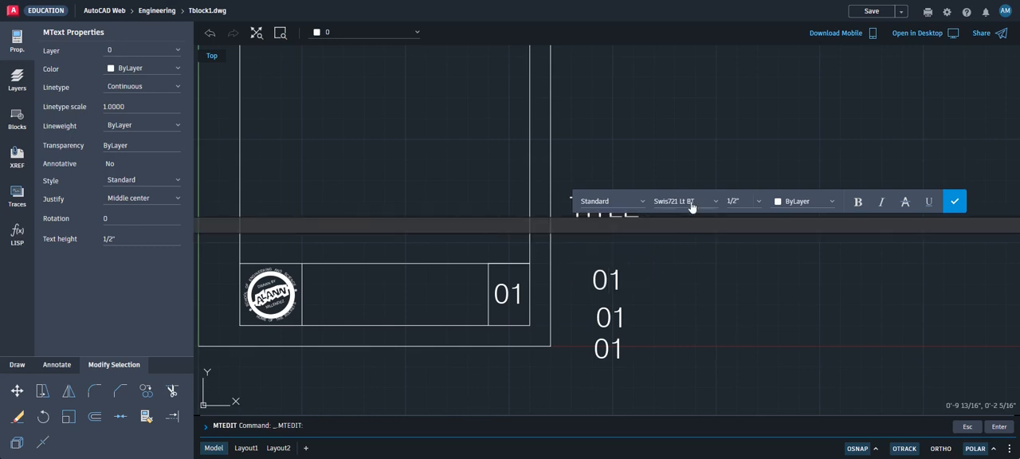
pyautogui.click(954, 201)
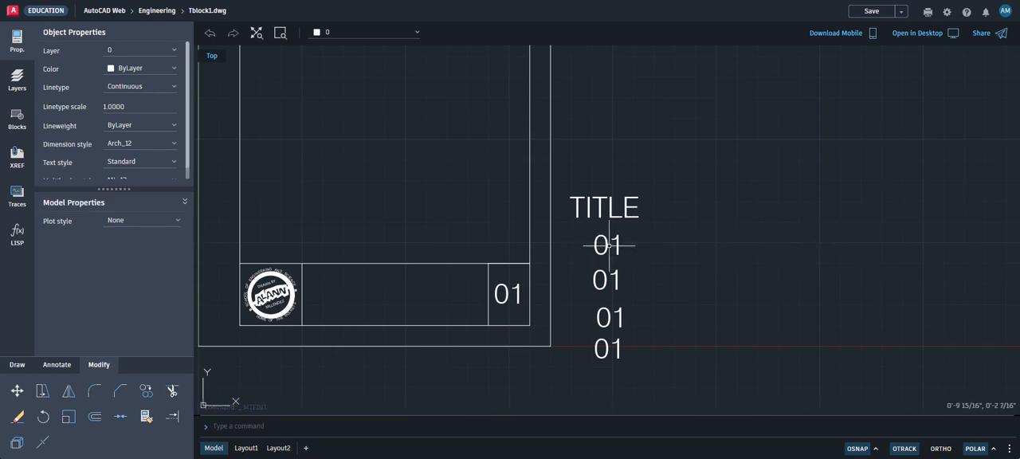
# Replace the content of the 01 text directly below TITLE with ENGR and 9 on two lines
pyautogui.click(609, 246)
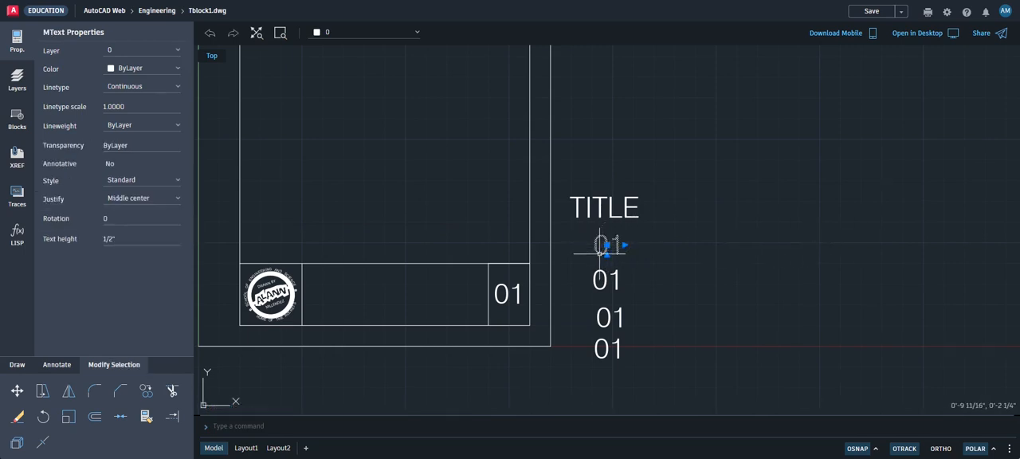
pyautogui.doubleClick(599, 253)
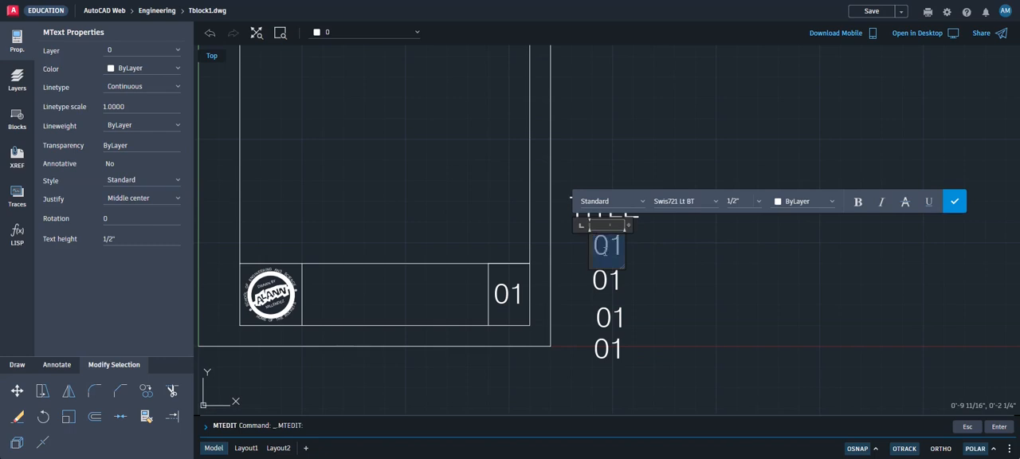
pyautogui.write('ENGR')
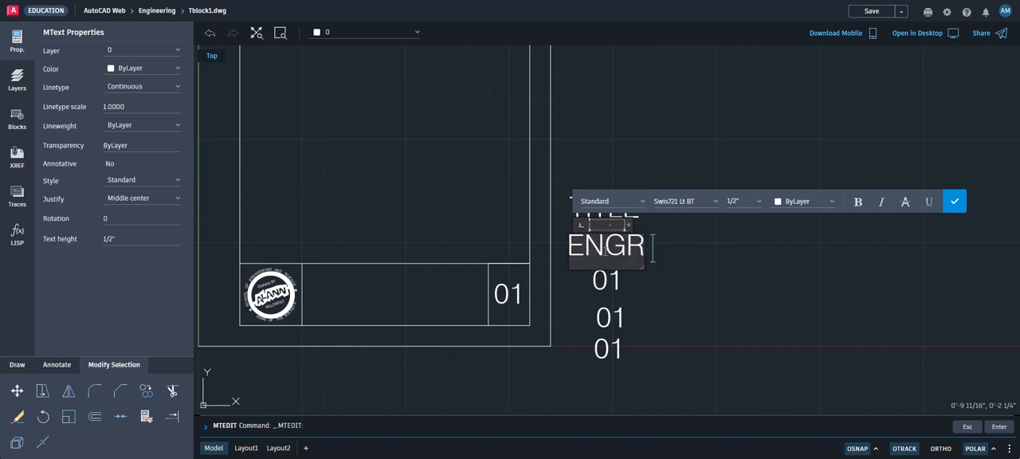
pyautogui.press('Return')
pyautogui.write('9')
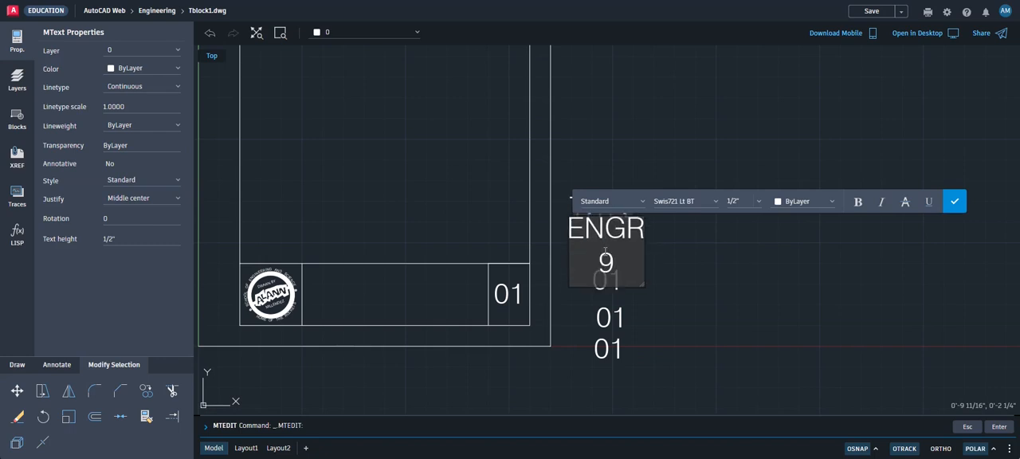
pyautogui.click(952, 209)
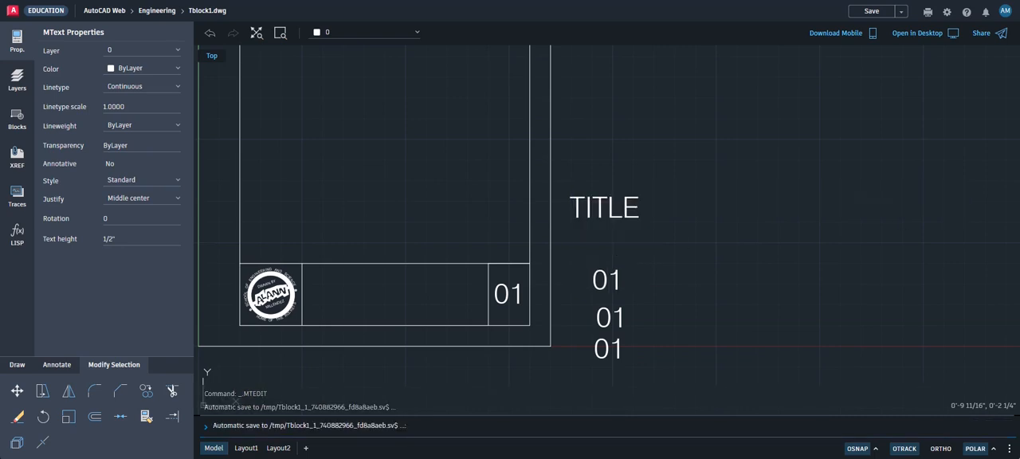
pyautogui.scroll(-1, 649, 288)
pyautogui.scroll(3, 639, 277)
pyautogui.scroll(-2, 636, 251)
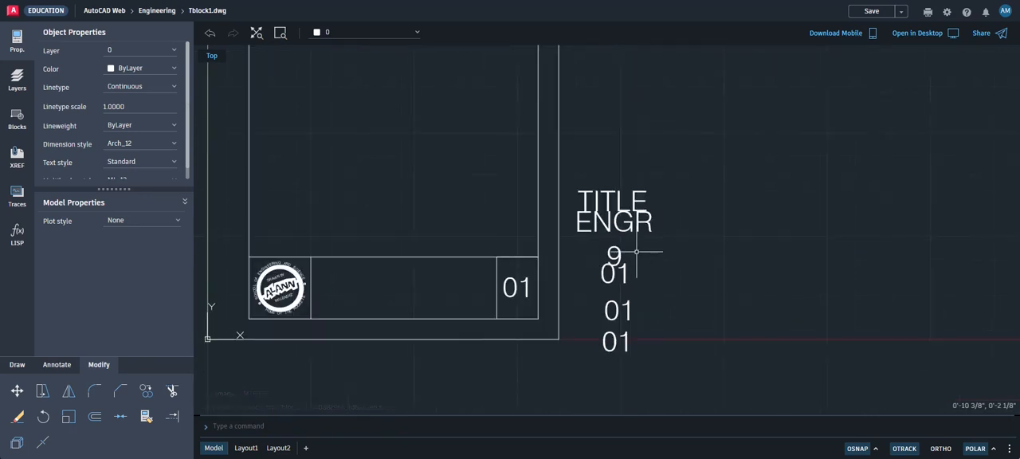
# Widen the ENGR 9 text frame beside the sheet so that its content fits on one line
pyautogui.click(637, 253)
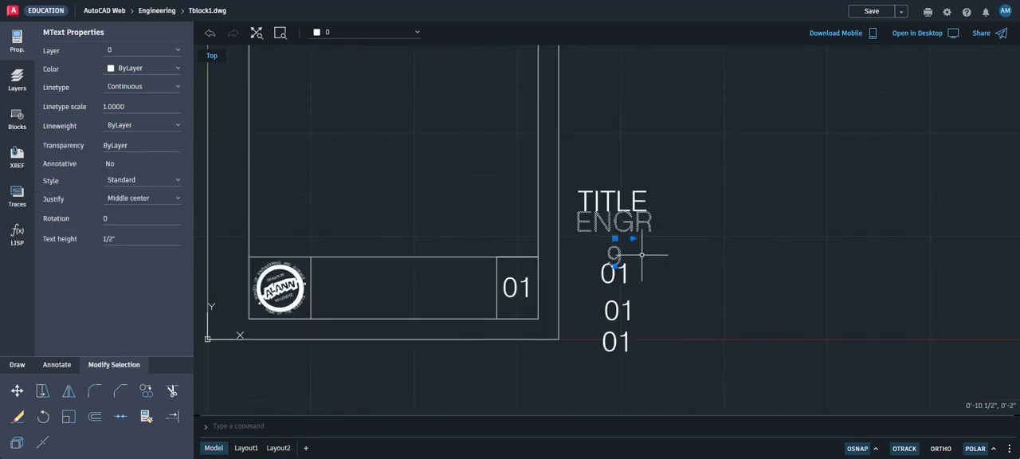
pyautogui.click(632, 237)
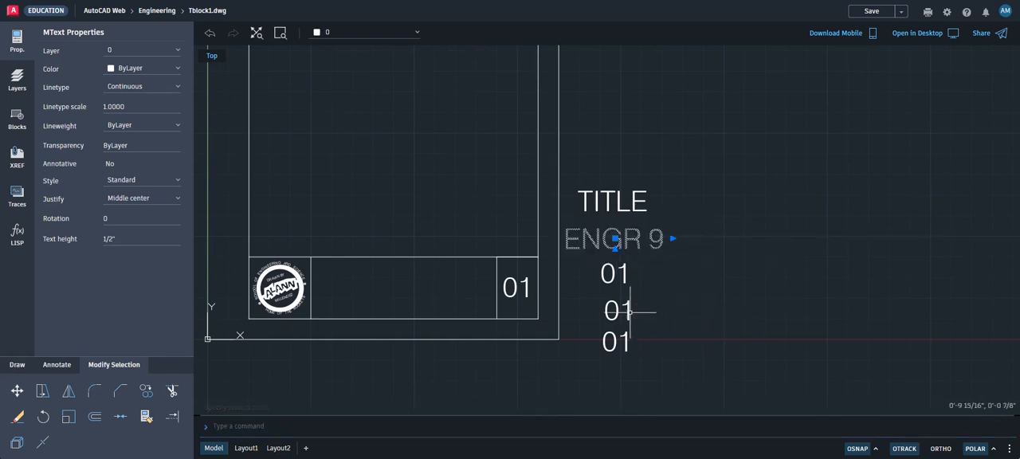
pyautogui.click(613, 275)
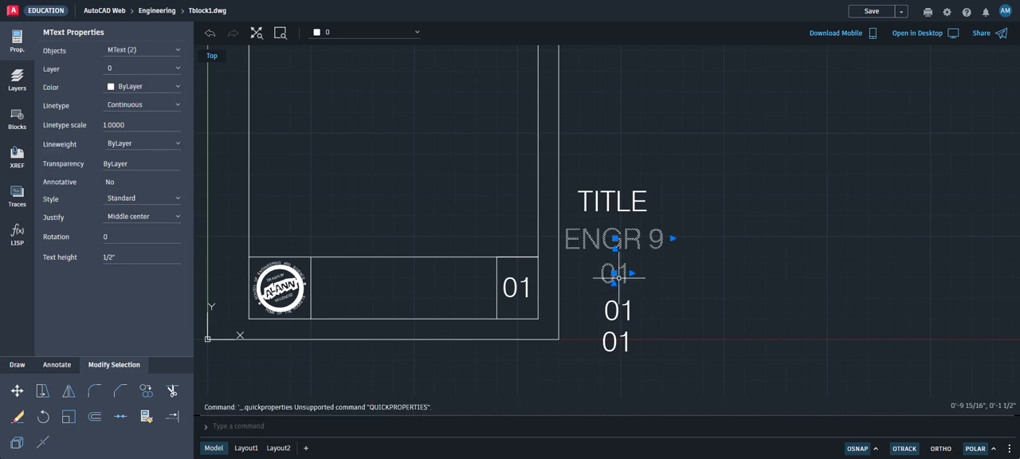
pyautogui.press('Escape')
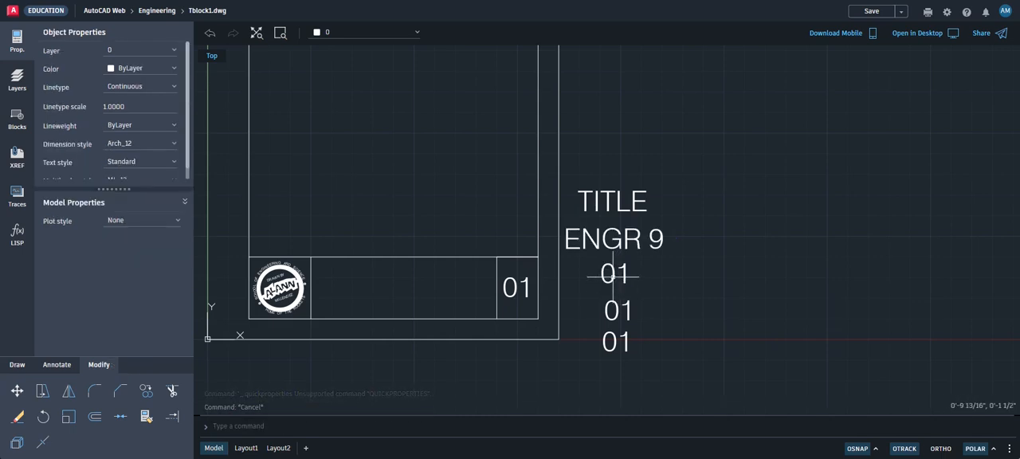
# Try a lowercase wording starting with school and of on separate lines for the 01 text directly below ENGR 9, and clear it
pyautogui.doubleClick(614, 274)
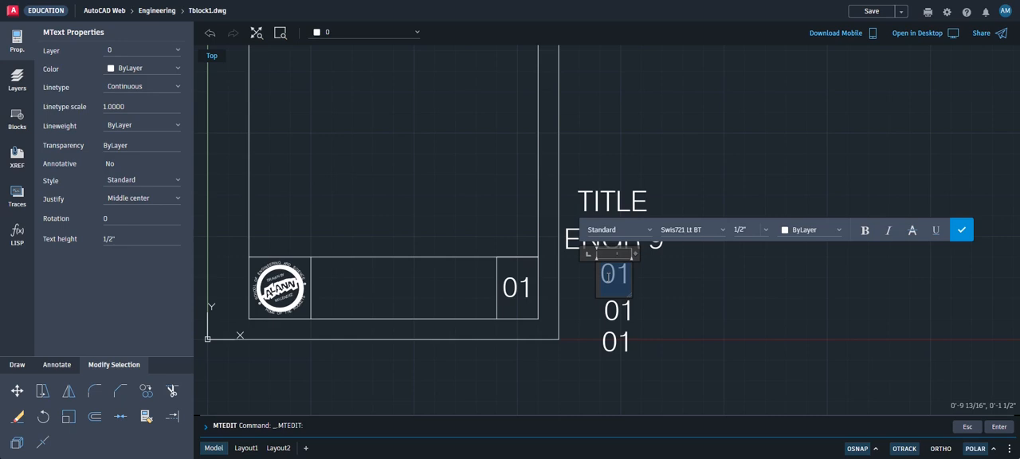
pyautogui.write('school')
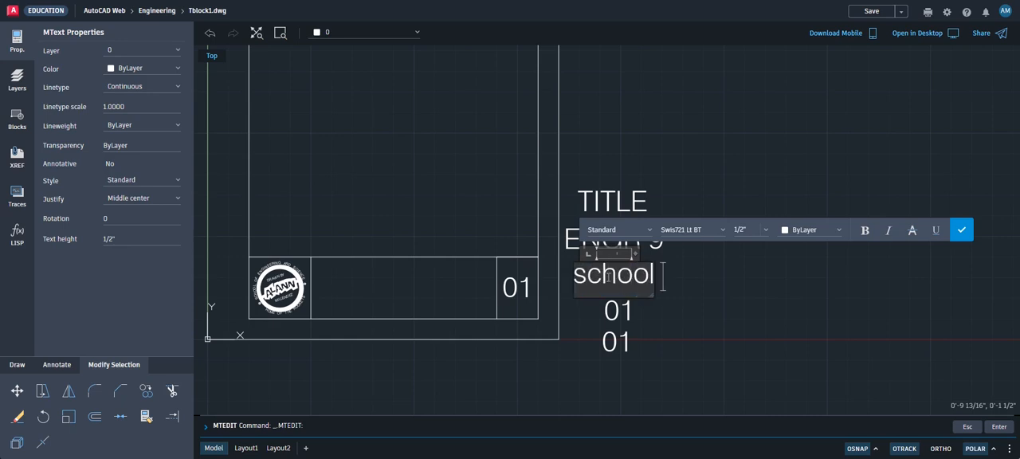
pyautogui.press('Return')
pyautogui.write('of')
pyautogui.press('Return')
pyautogui.write('enginee')
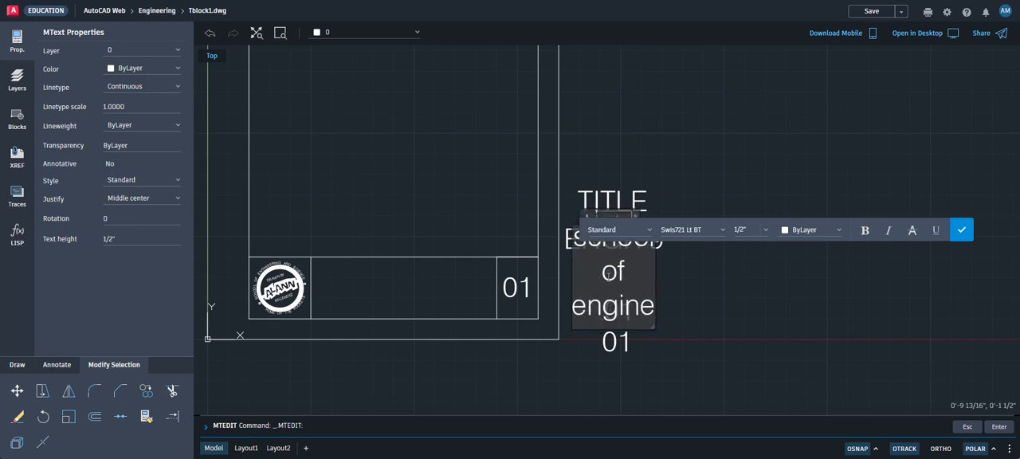
pyautogui.press('BackSpace')
pyautogui.press('BackSpace')
pyautogui.press('BackSpace')
pyautogui.press('BackSpace')
pyautogui.press('BackSpace')
pyautogui.press('BackSpace')
pyautogui.press('BackSpace')
pyautogui.press('BackSpace')
pyautogui.press('BackSpace')
pyautogui.press('BackSpace')
pyautogui.press('BackSpace')
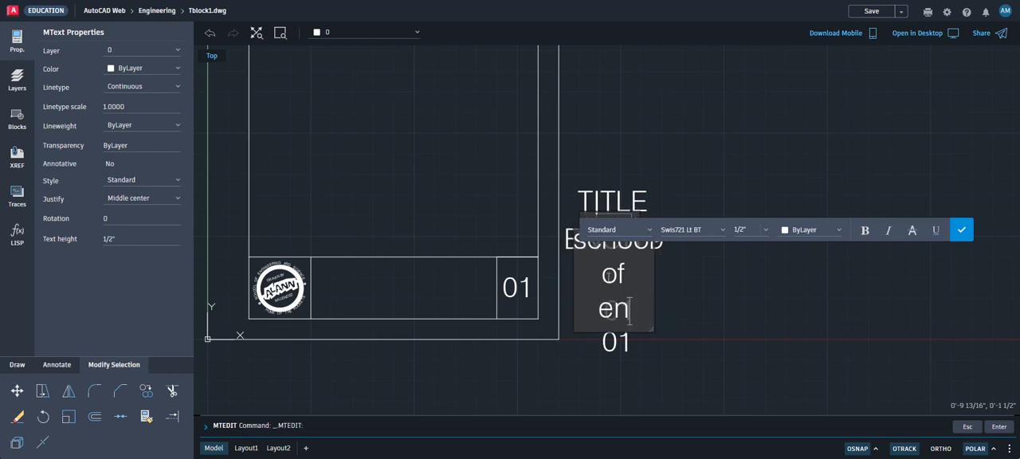
pyautogui.press('BackSpace')
pyautogui.press('BackSpace')
pyautogui.press('BackSpace')
pyautogui.press('BackSpace')
pyautogui.press('BackSpace')
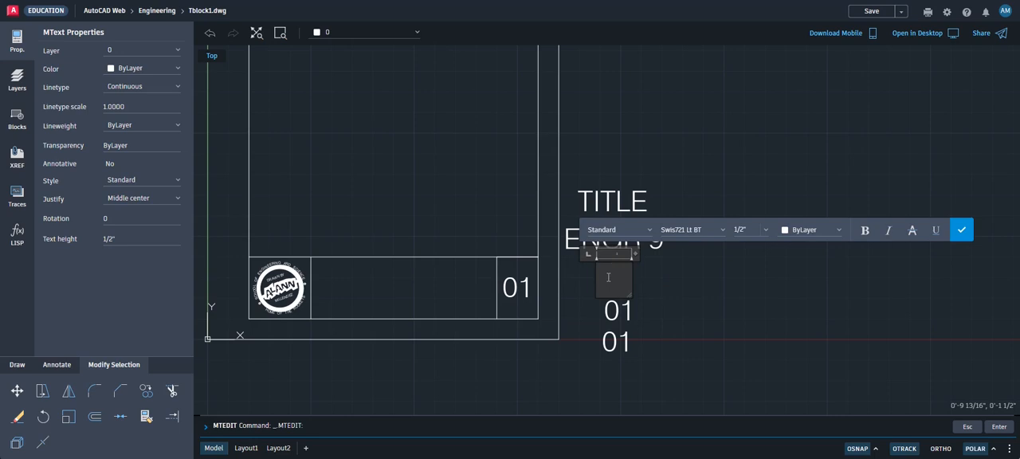
# Fill the emptied text below ENGR 9 with SCHOOL, OF, ENGINEERING, AND, SCIENCES in capitals on five separate lines
pyautogui.write('SCHOOL')
pyautogui.press('Return')
pyautogui.write('OF')
pyautogui.press('Return')
pyautogui.write('ENGINEERING')
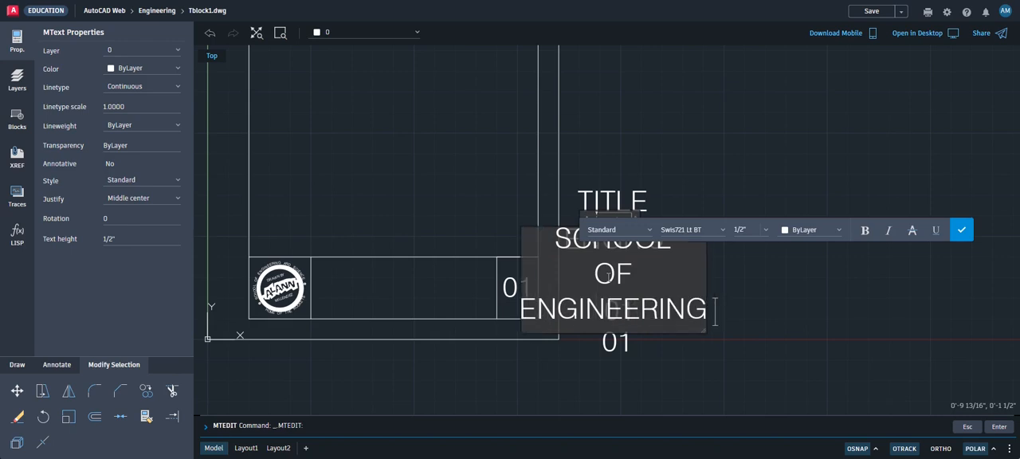
pyautogui.press('Return')
pyautogui.write('AND')
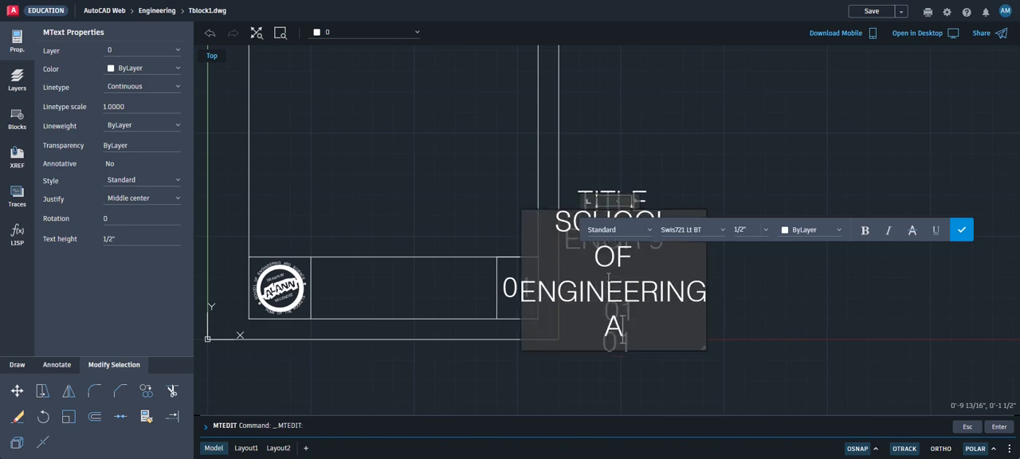
pyautogui.press('Return')
pyautogui.write('SCIENCES')
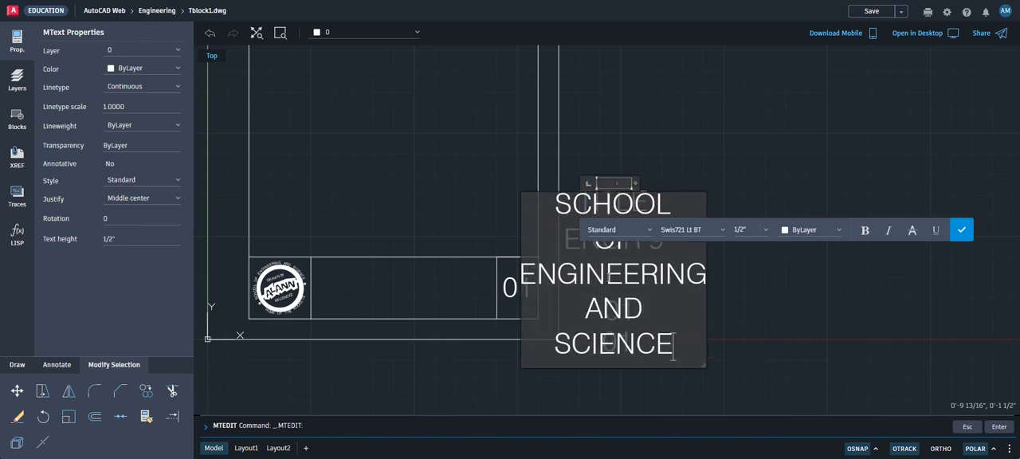
pyautogui.click(960, 229)
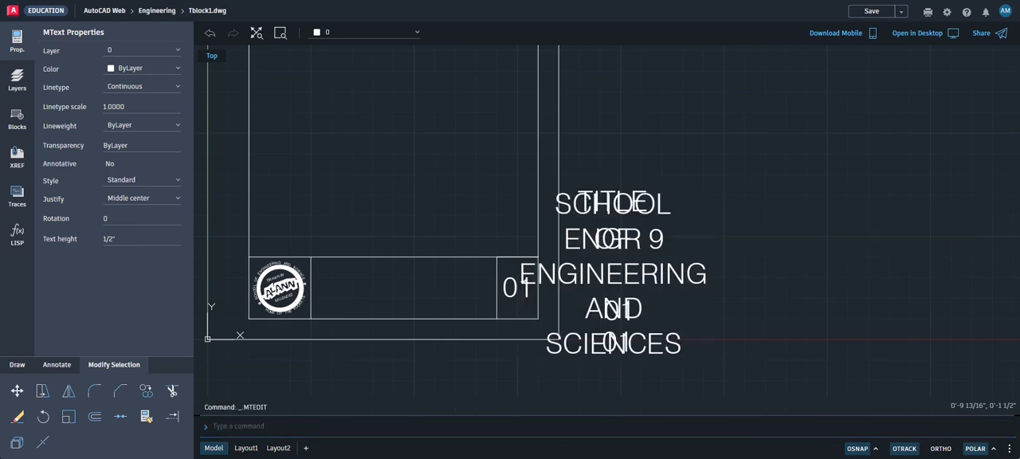
# Widen the SCHOOL OF ENGINEERING AND SCIENCES text frame until its whole content fits on one line
pyautogui.click(652, 275)
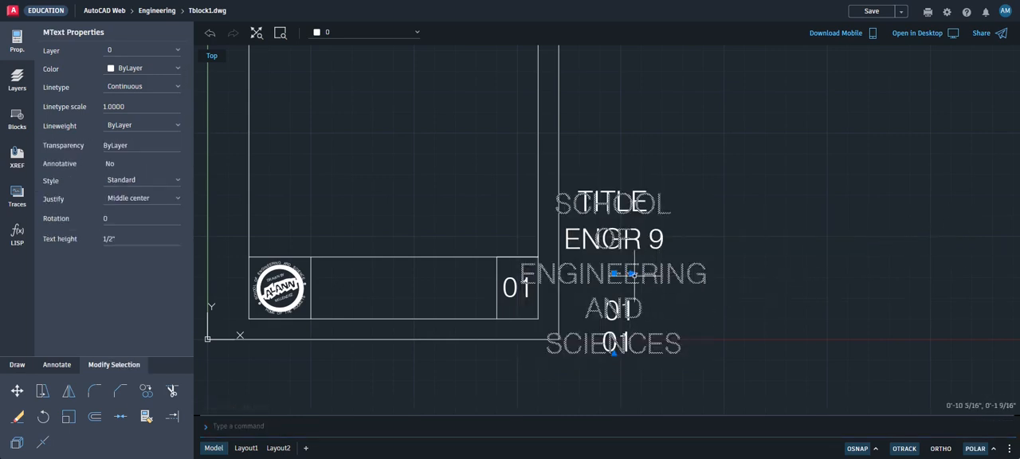
pyautogui.click(631, 273)
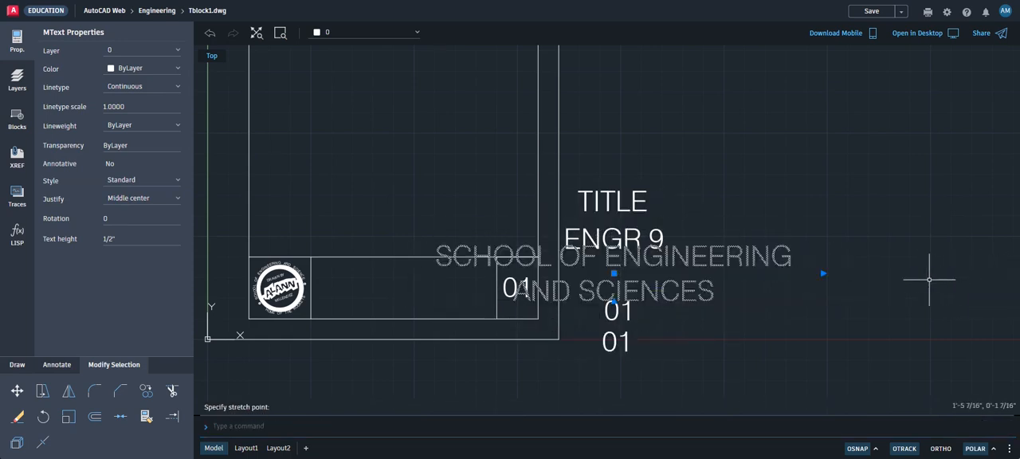
pyautogui.scroll(-3, 928, 282)
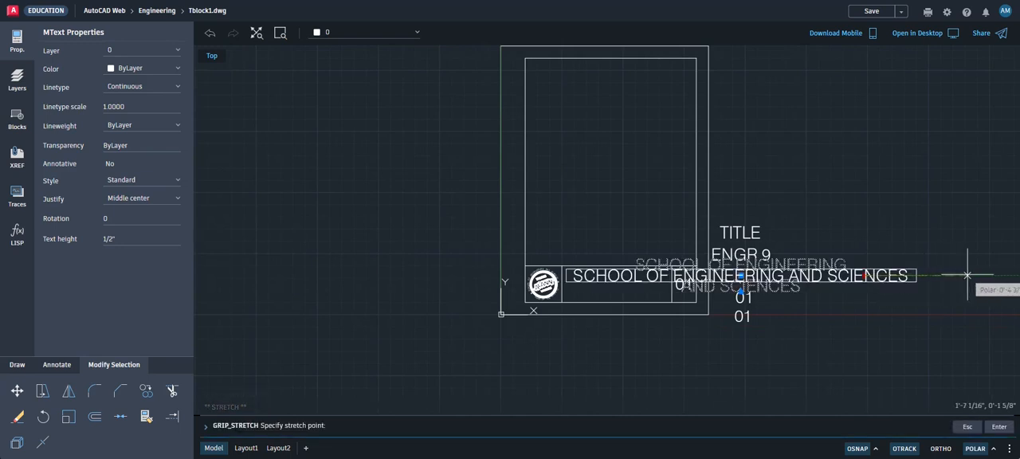
pyautogui.click(914, 276)
pyautogui.scroll(2, 800, 302)
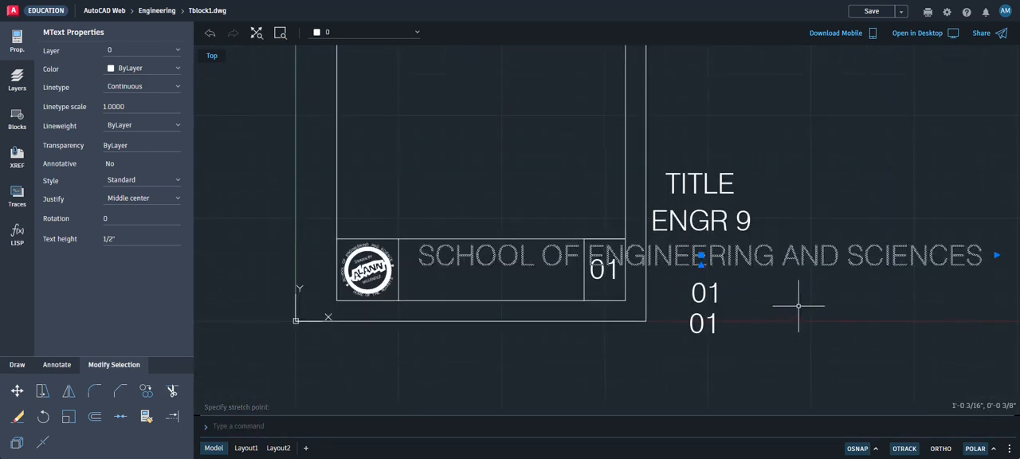
pyautogui.press('Escape')
pyautogui.press('Escape')
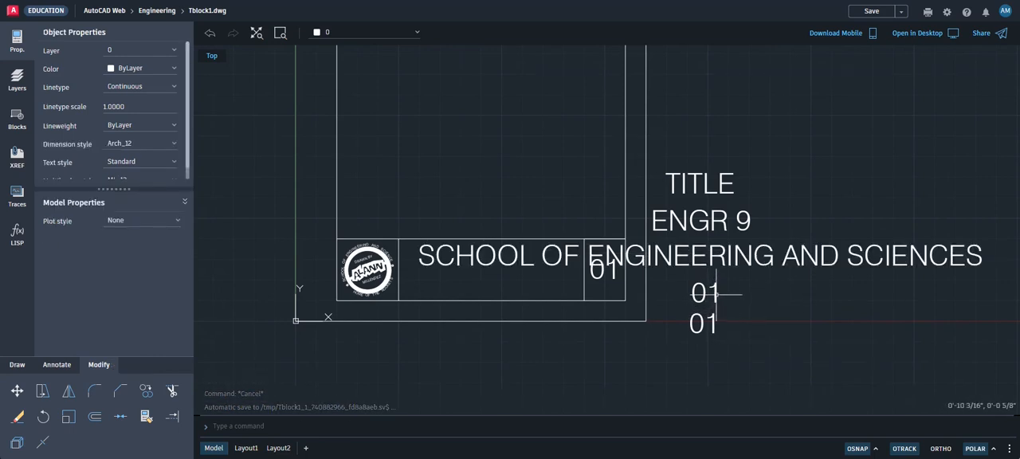
# Replace the upper of the two remaining 01 copies beside the sheet with DRAWN, BY:, YOUR, NAME on four lines
pyautogui.doubleClick(715, 294)
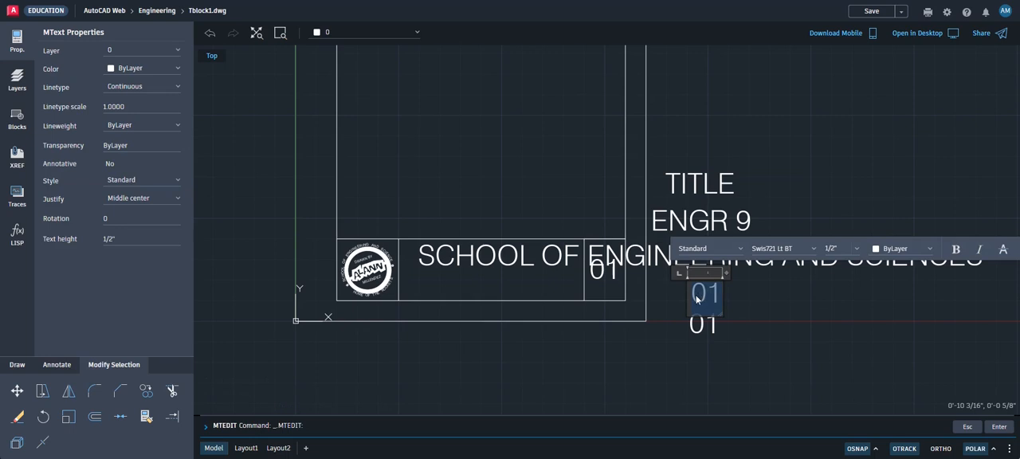
pyautogui.write('DRAWN')
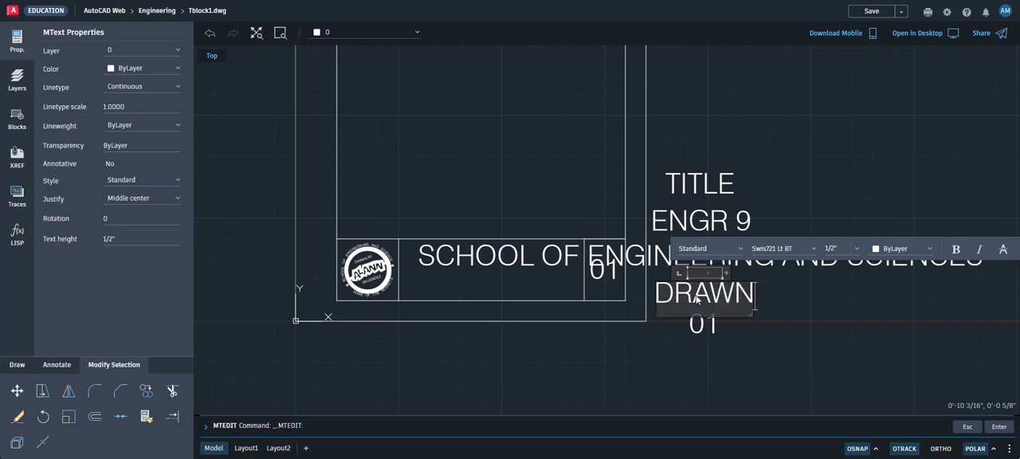
pyautogui.press('Return')
pyautogui.write('BY')
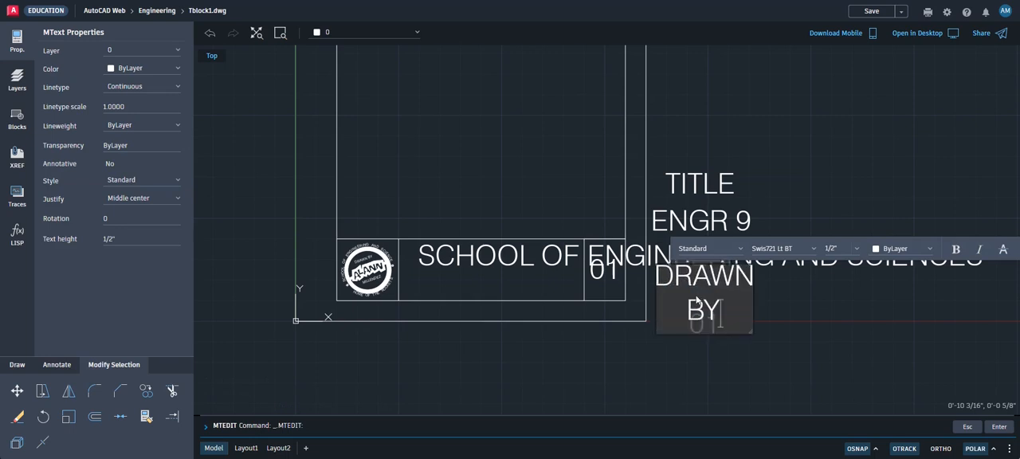
pyautogui.write(':')
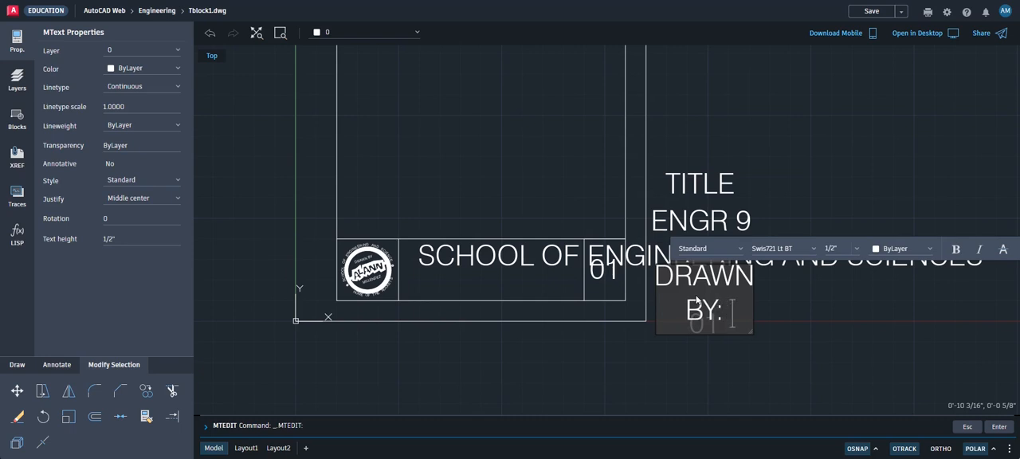
pyautogui.press('Return')
pyautogui.write('YOUR')
pyautogui.press('Return')
pyautogui.write('NAME')
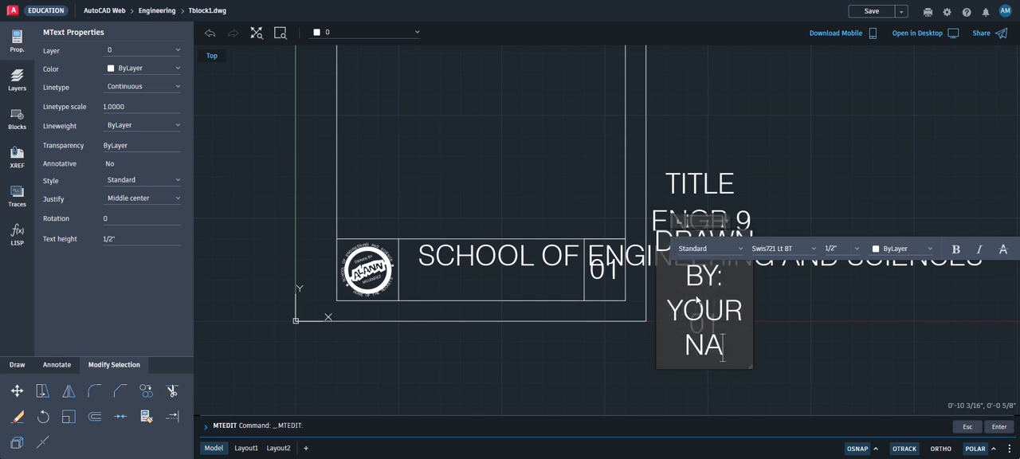
pyautogui.click(883, 175)
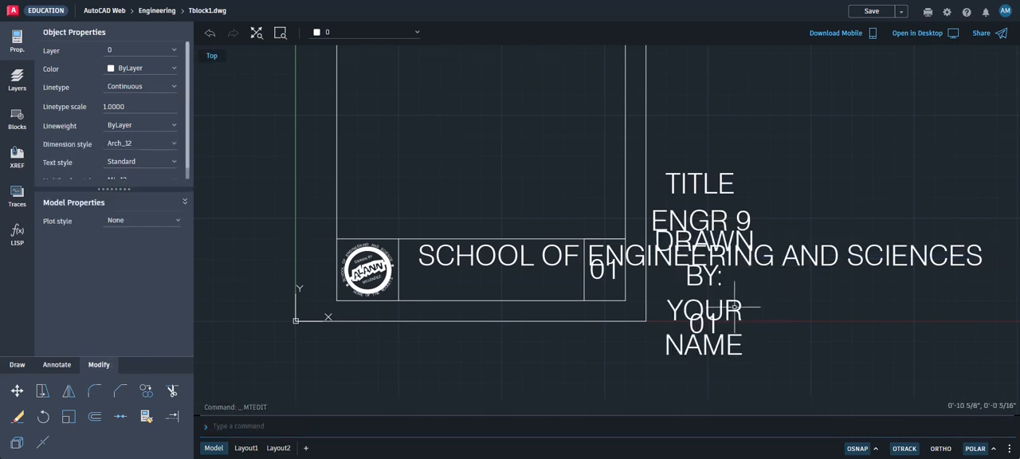
# Widen the DRAWN BY: YOUR NAME text frame until its whole content fits on one line
pyautogui.click(734, 306)
pyautogui.click(704, 291)
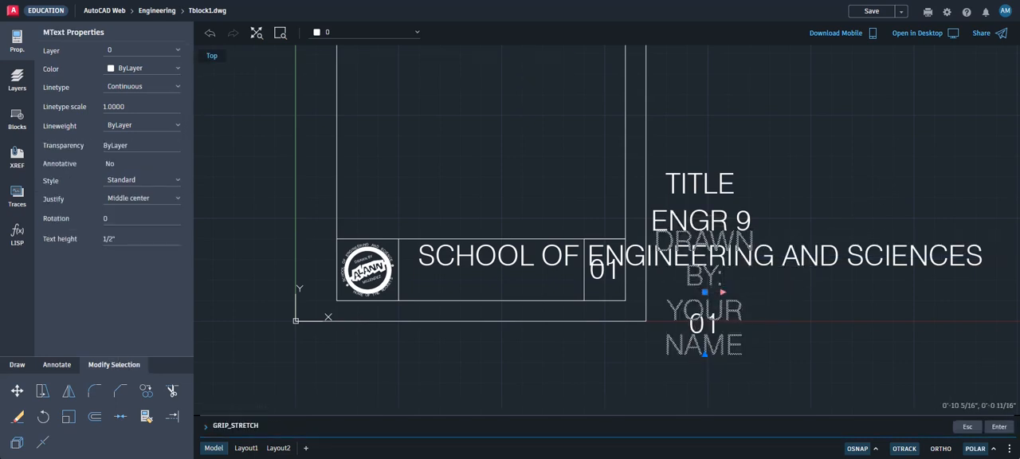
pyautogui.click(1002, 292)
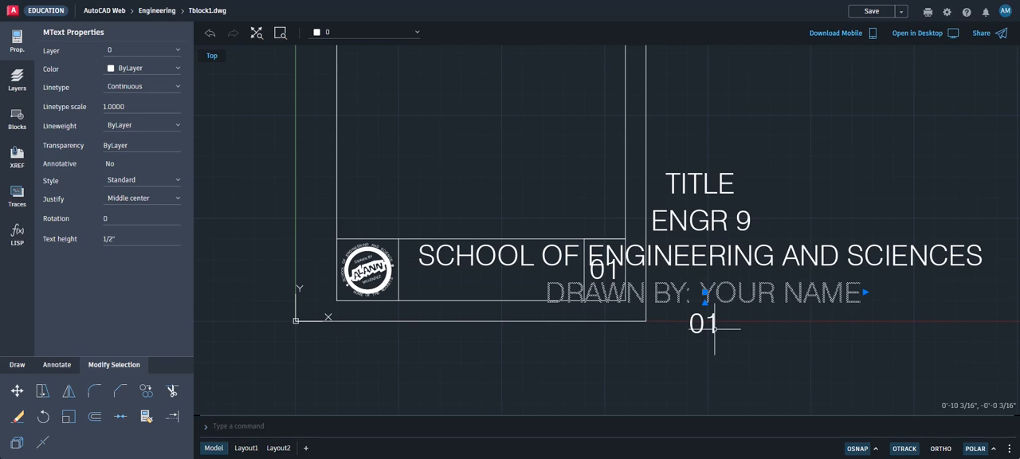
pyautogui.press('Escape')
# Replace the last 01 copy beside the sheet with DATE: and 10/13/2023 on two lines
pyautogui.doubleClick(705, 325)
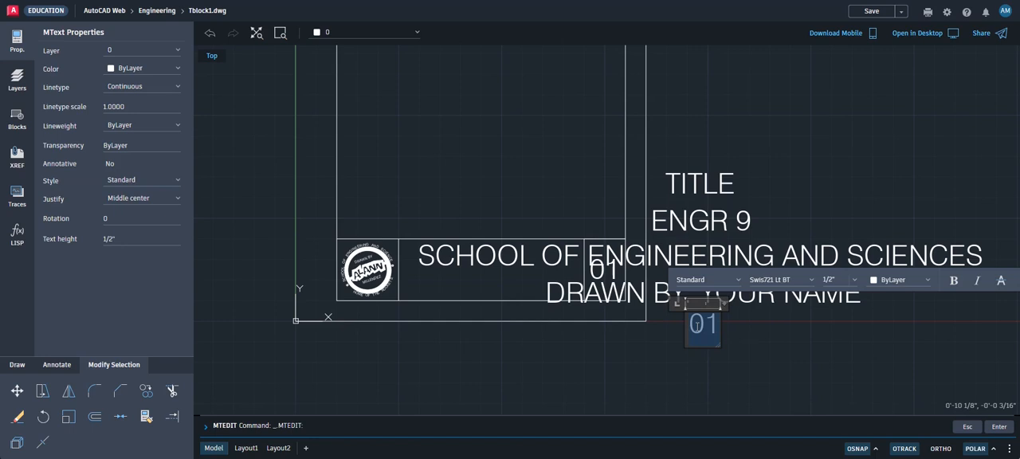
pyautogui.write('DATE')
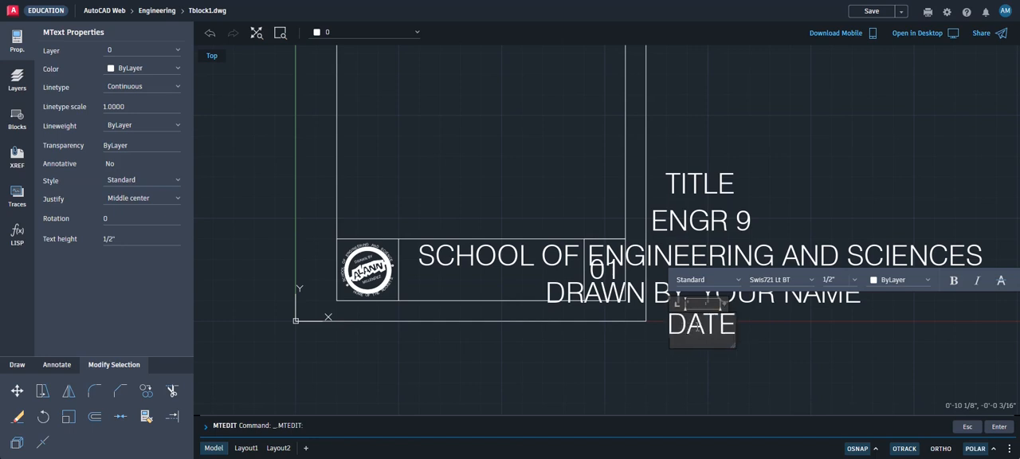
pyautogui.write(':')
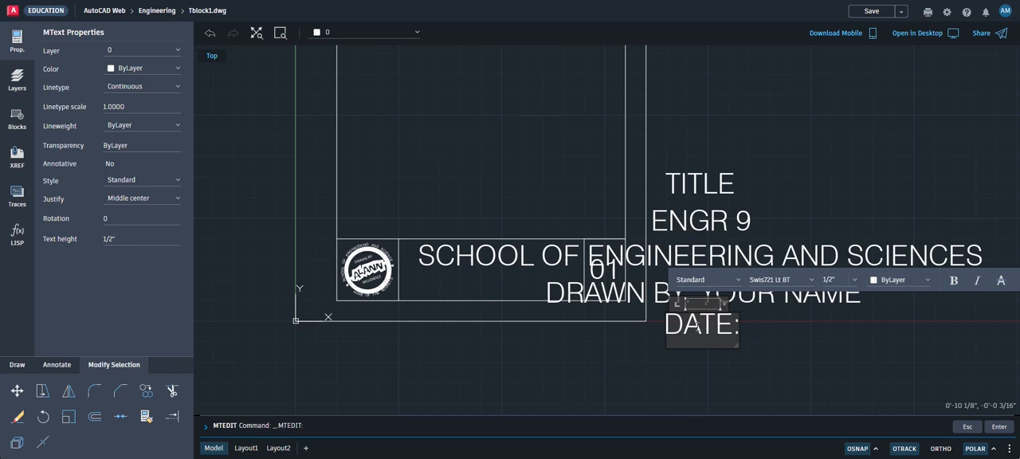
pyautogui.press('Return')
pyautogui.write('1')
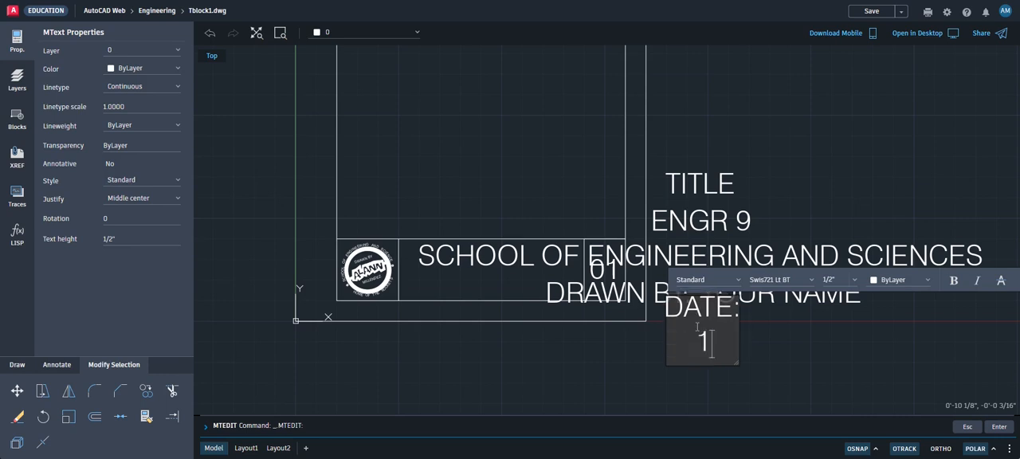
pyautogui.write('0/')
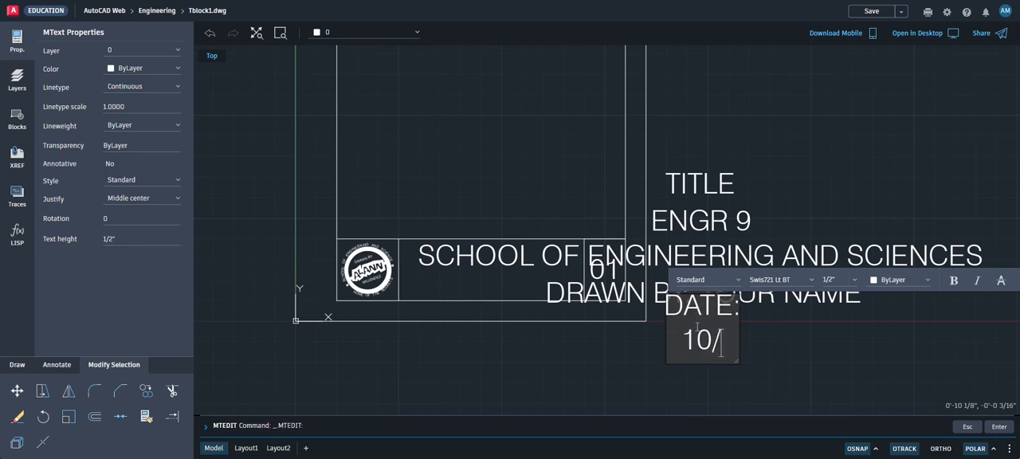
pyautogui.write('1')
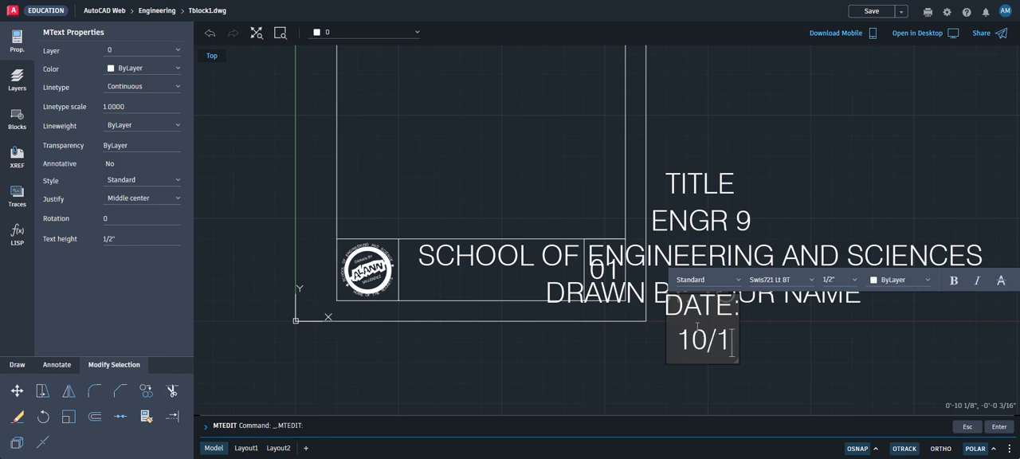
pyautogui.write('3/2023')
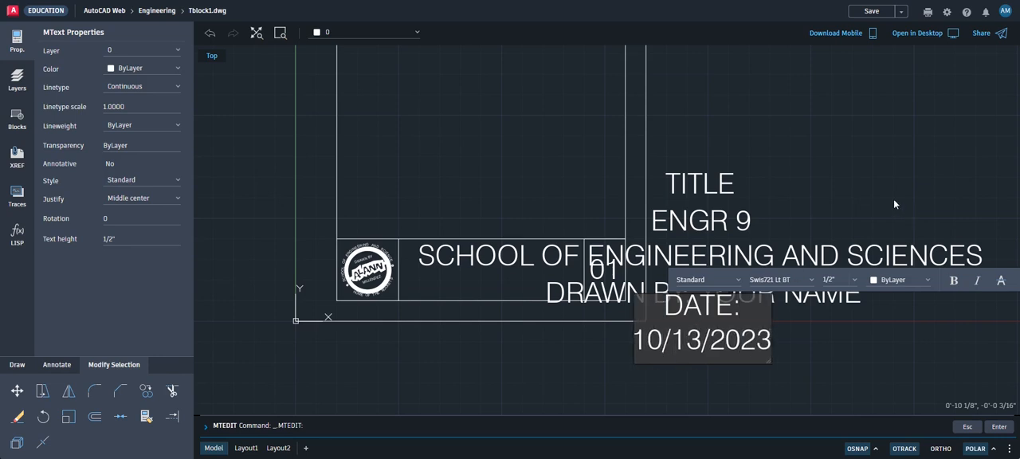
pyautogui.scroll(-1, 901, 201)
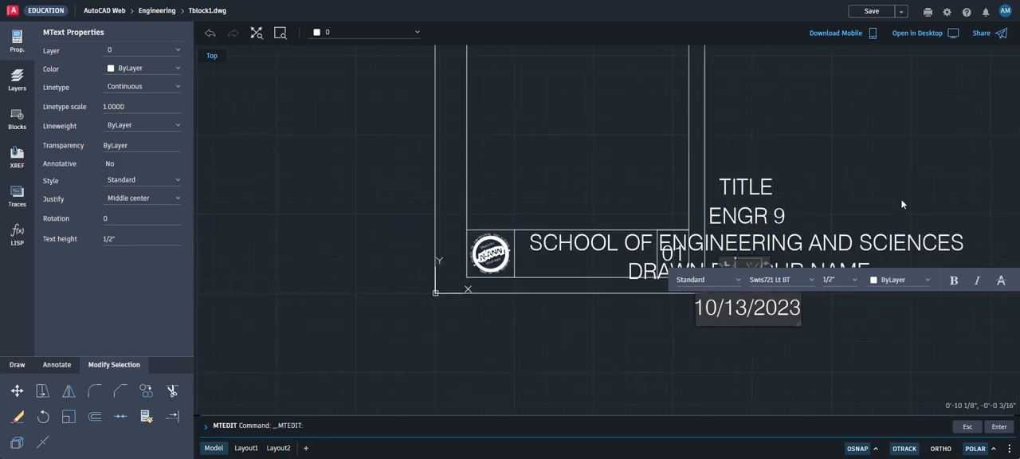
pyautogui.scroll(1, 901, 204)
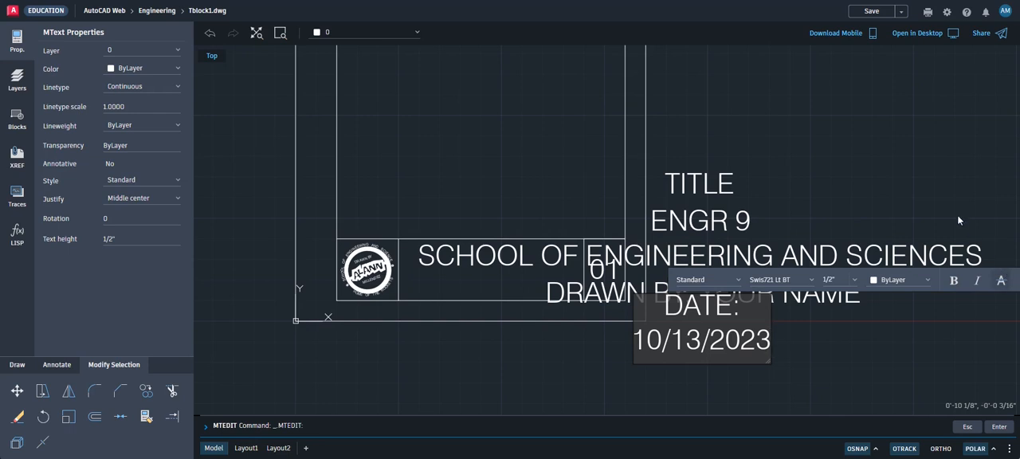
pyautogui.click(853, 159)
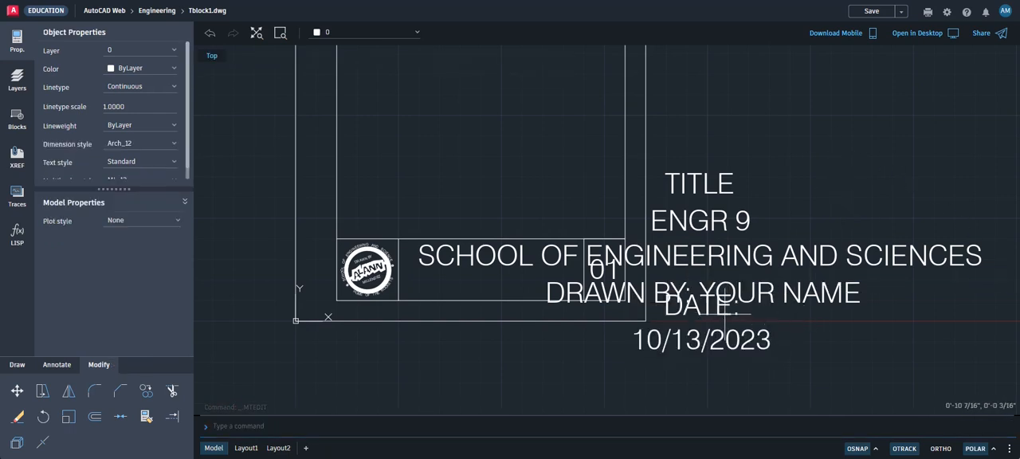
# Stretch the date text frame wide enough to hold DATE: 10/13/2023 on one line
pyautogui.click(723, 337)
pyautogui.click(721, 323)
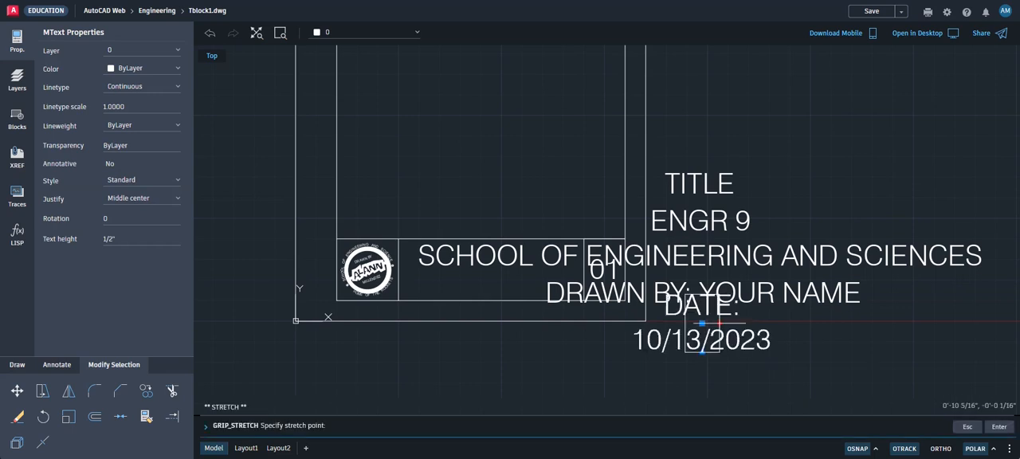
pyautogui.click(932, 323)
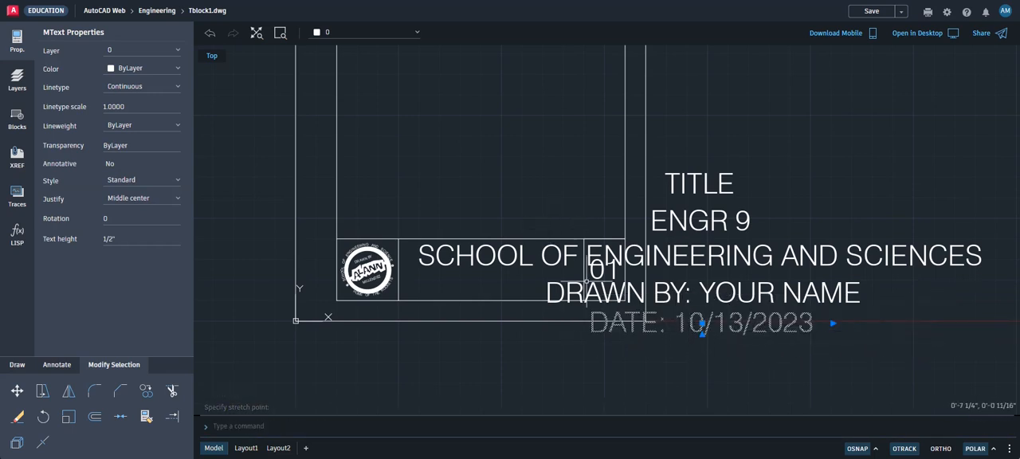
pyautogui.press('Escape')
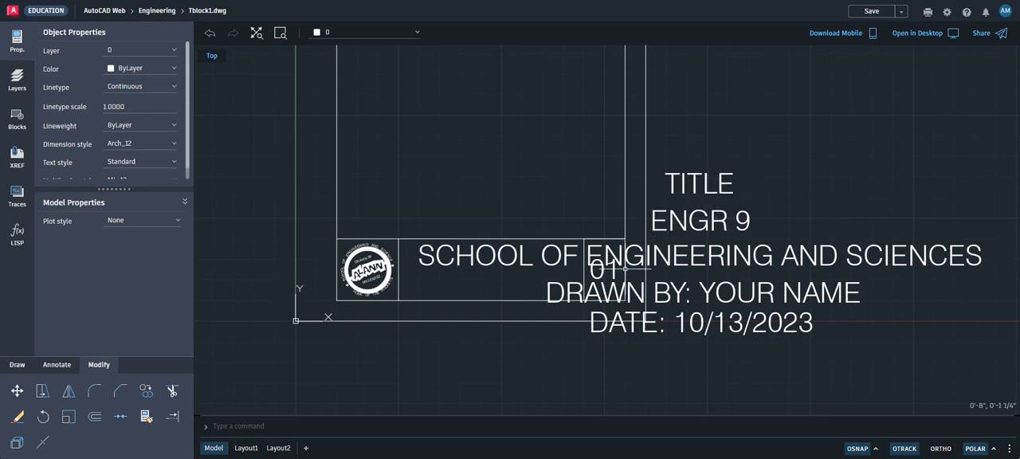
# Set the text height of the TITLE text to 1/4"
pyautogui.click(711, 191)
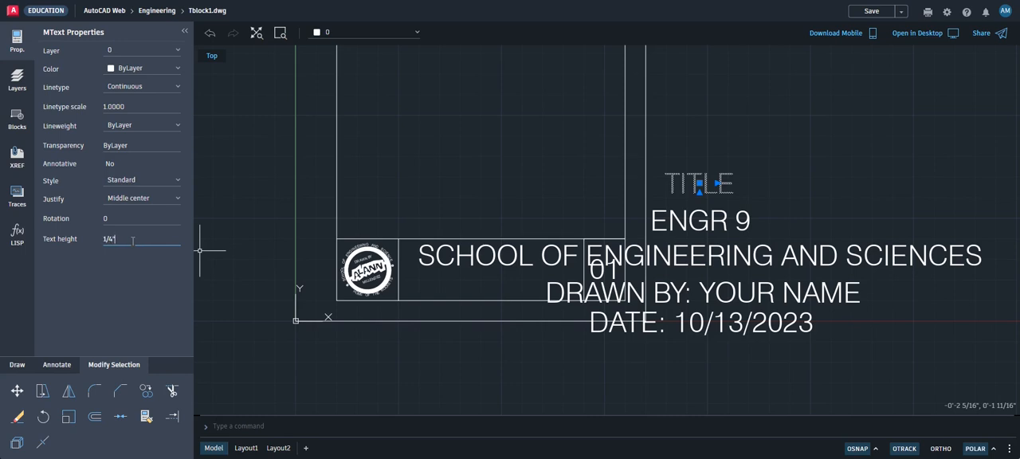
pyautogui.press('Return')
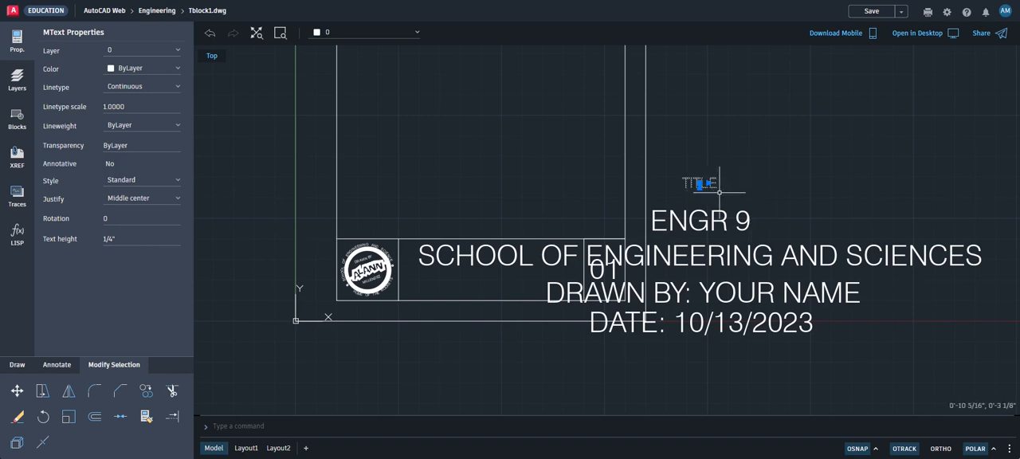
pyautogui.press('Escape')
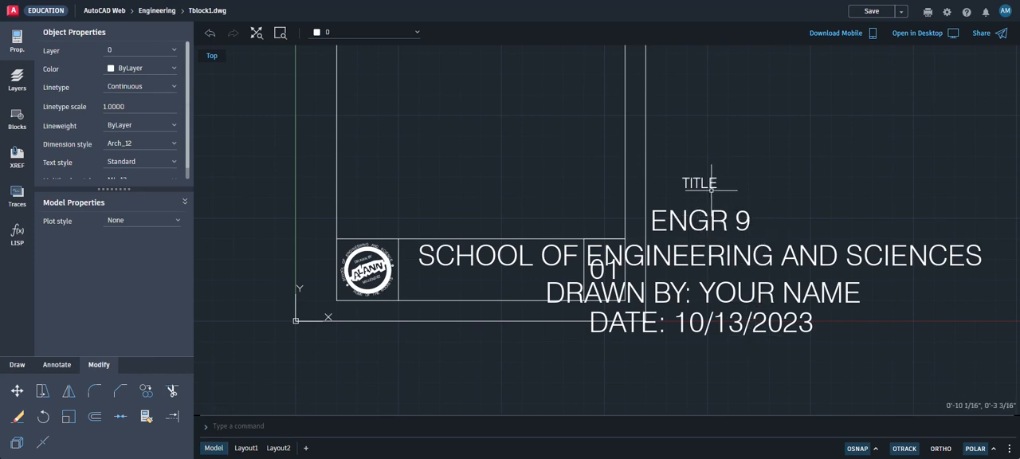
# Set the text height of the course, school, drafter and date texts together to 1/8" and save the drawing
pyautogui.click(761, 340)
pyautogui.click(686, 204)
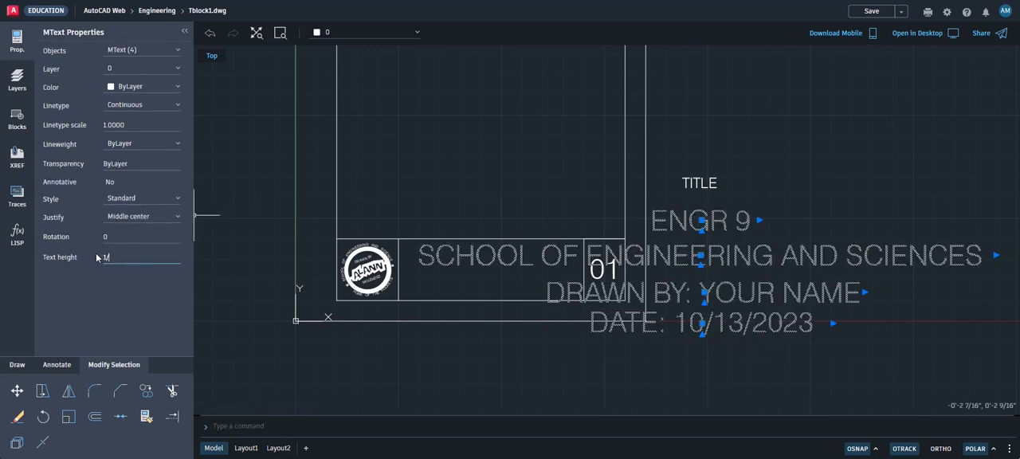
pyautogui.press('Return')
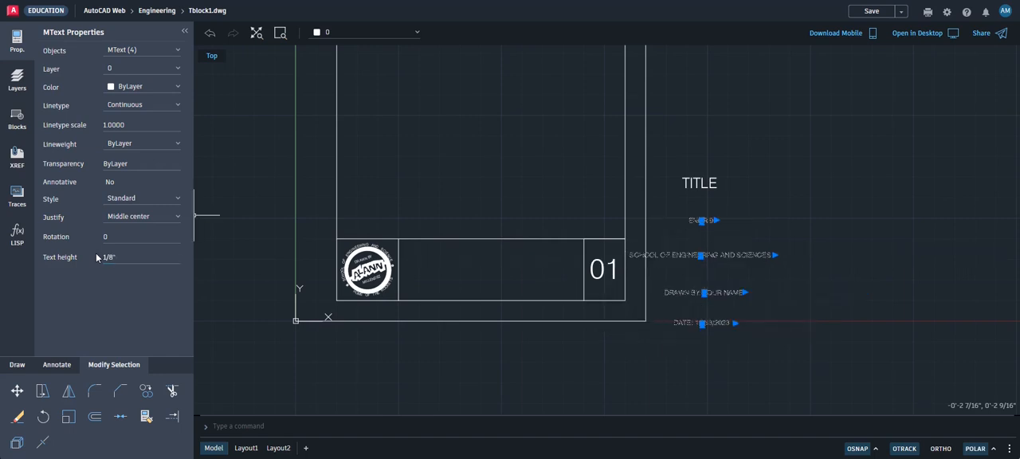
pyautogui.press('Escape')
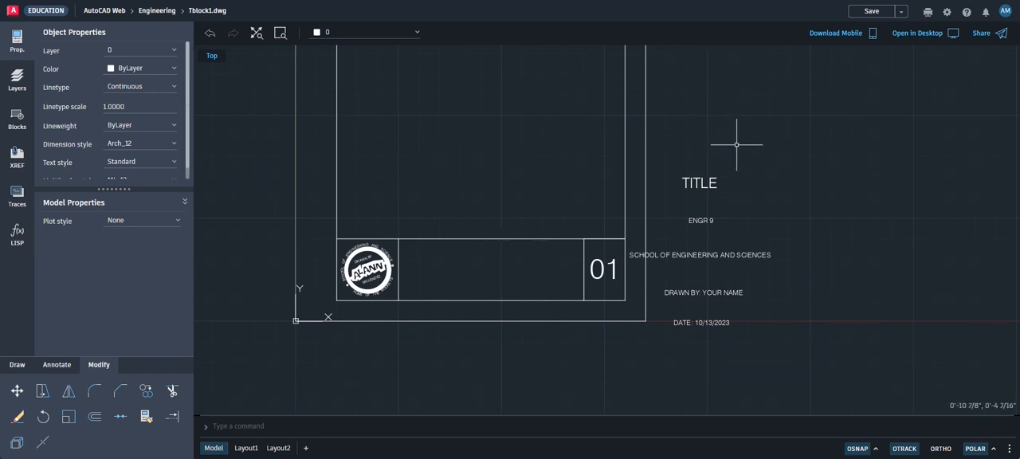
pyautogui.click(867, 12)
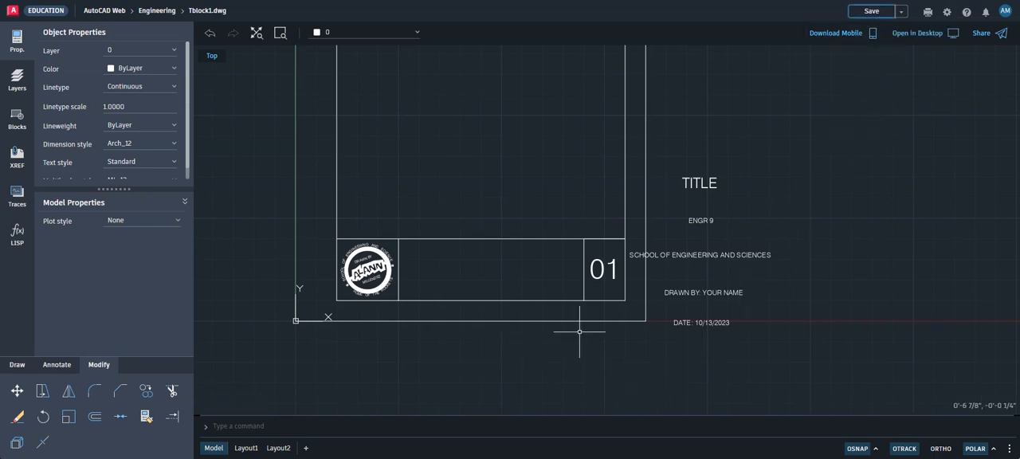
pyautogui.scroll(1, 624, 330)
pyautogui.scroll(1, 624, 330)
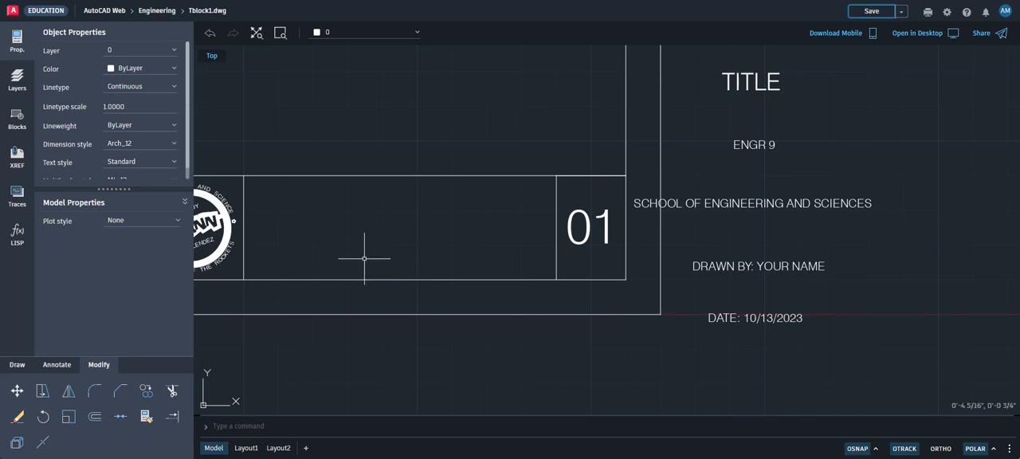
pyautogui.click(731, 265)
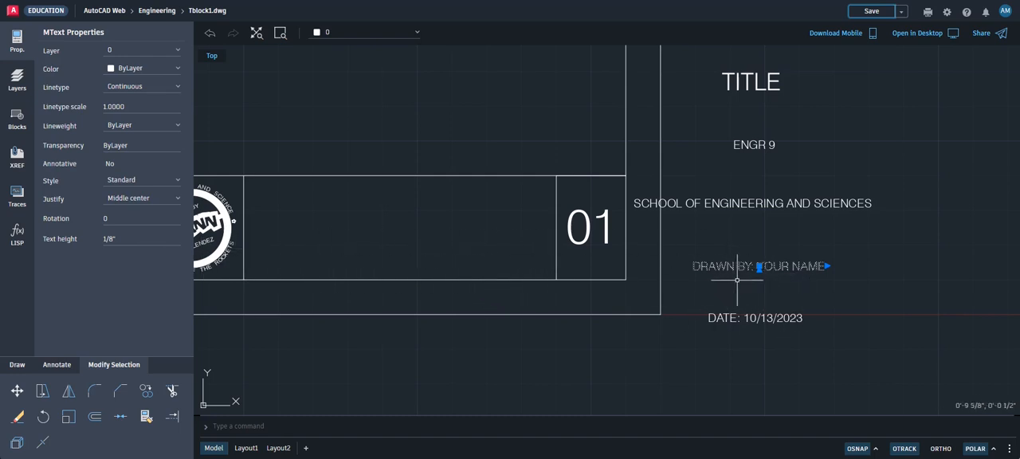
pyautogui.press('Escape')
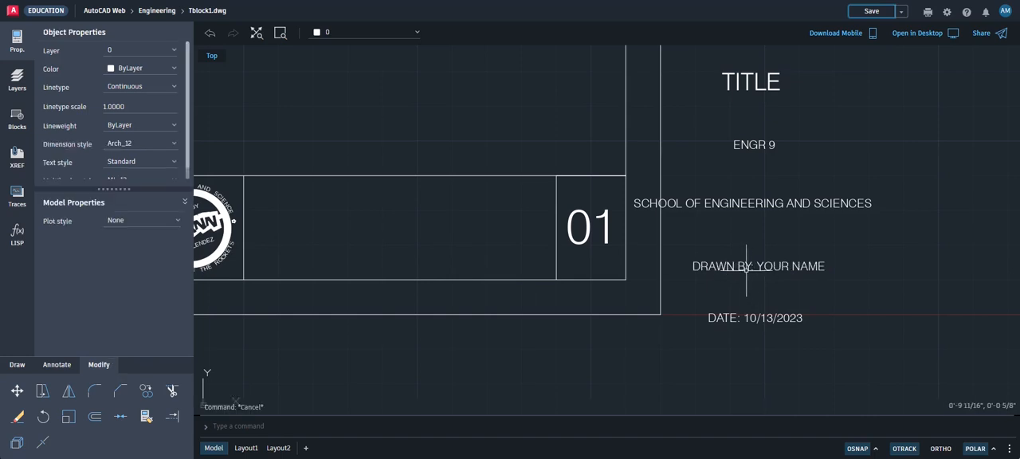
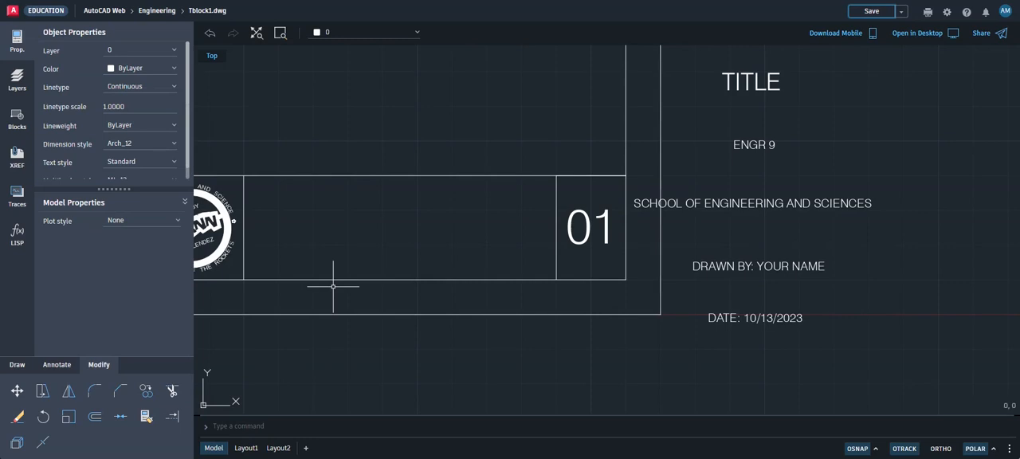
# Offset the inner border 1/4" inward
pyautogui.click(94, 416)
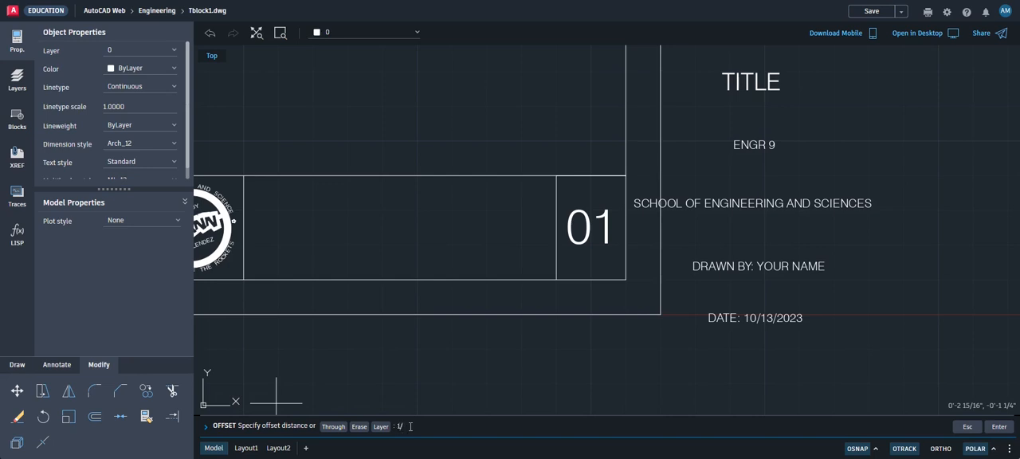
pyautogui.press('Return')
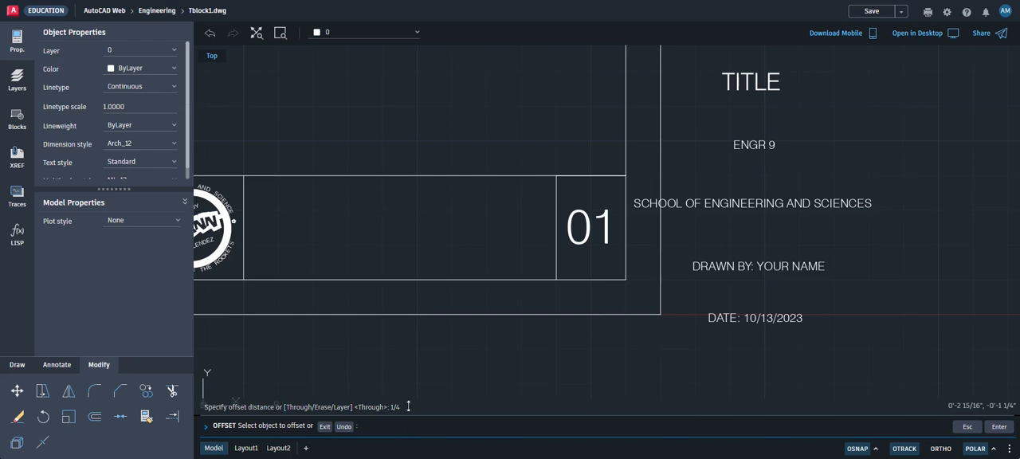
pyautogui.click(393, 278)
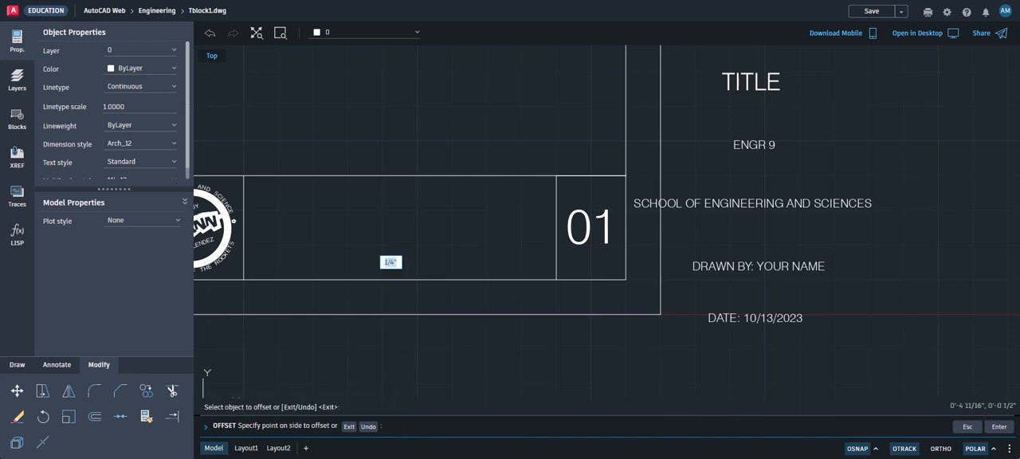
pyautogui.click(394, 257)
pyautogui.scroll(-5, 393, 254)
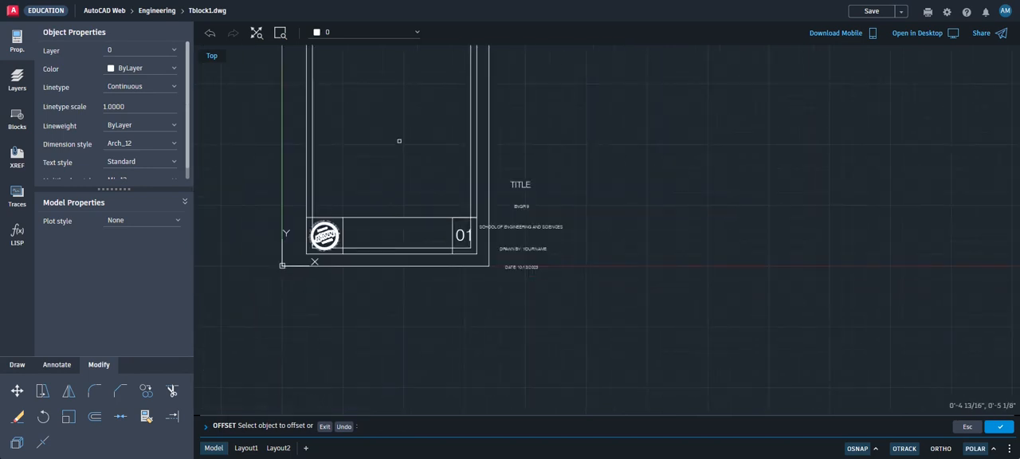
pyautogui.moveTo(413, 188); pyautogui.dragTo(417, 277, button='middle')
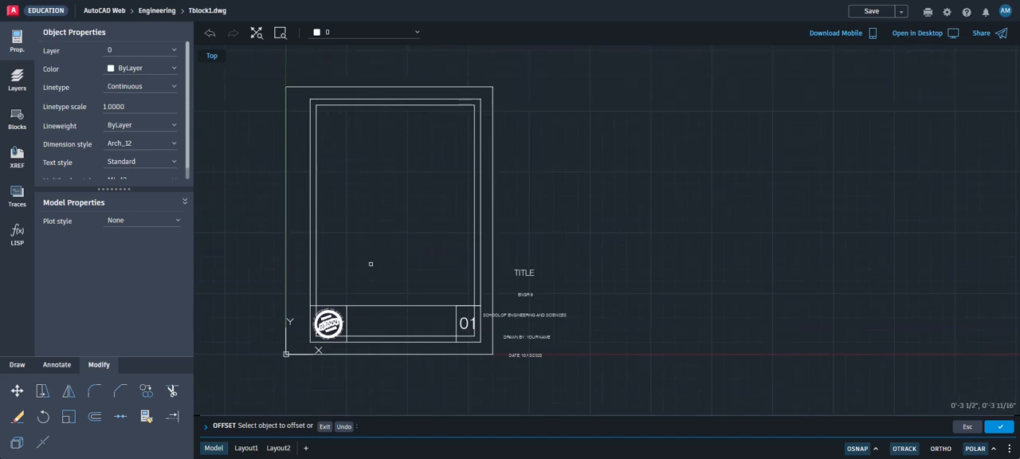
# Trim the offset line where it crosses the stamp cell and the sheet number cell
pyautogui.click(172, 392)
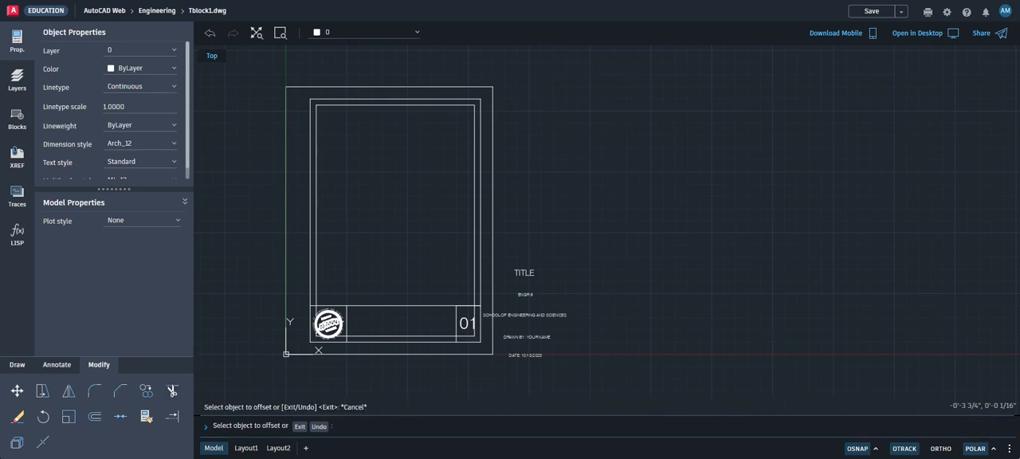
pyautogui.click(321, 331)
pyautogui.scroll(4, 321, 330)
pyautogui.click(323, 336)
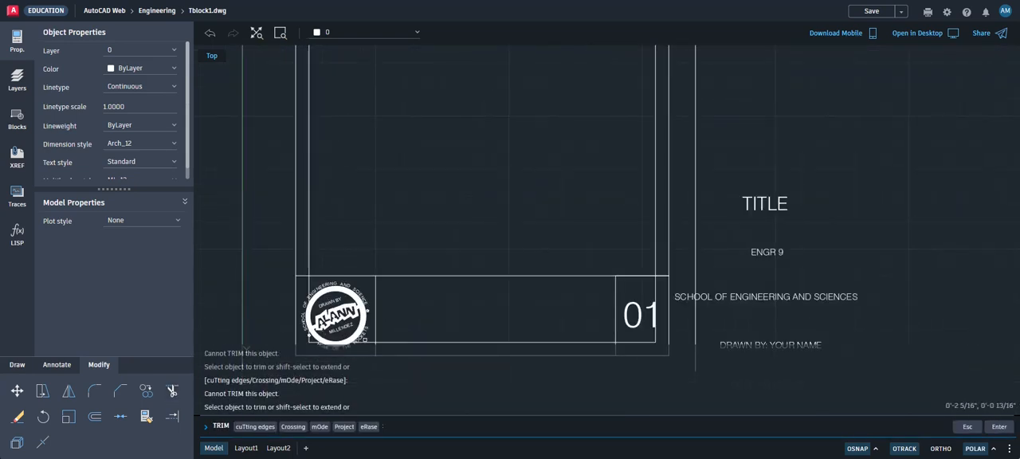
pyautogui.click(371, 342)
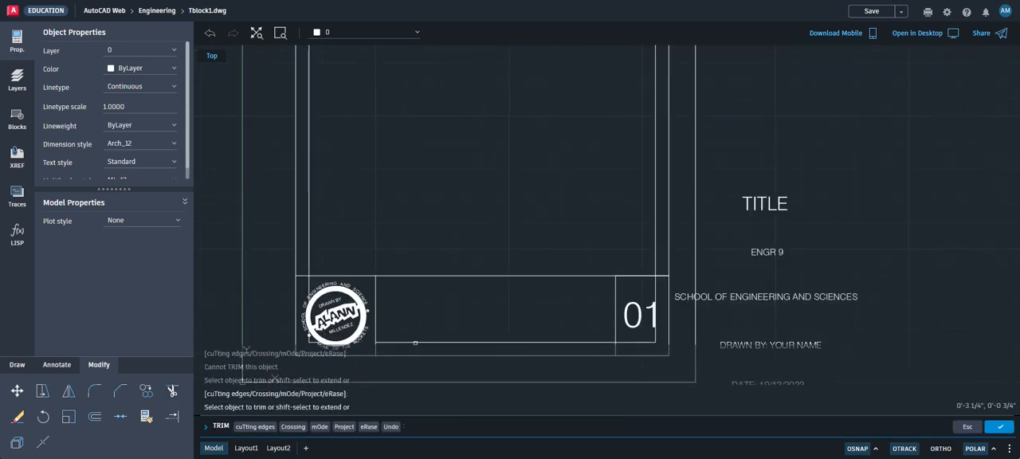
pyautogui.click(635, 343)
pyautogui.click(654, 320)
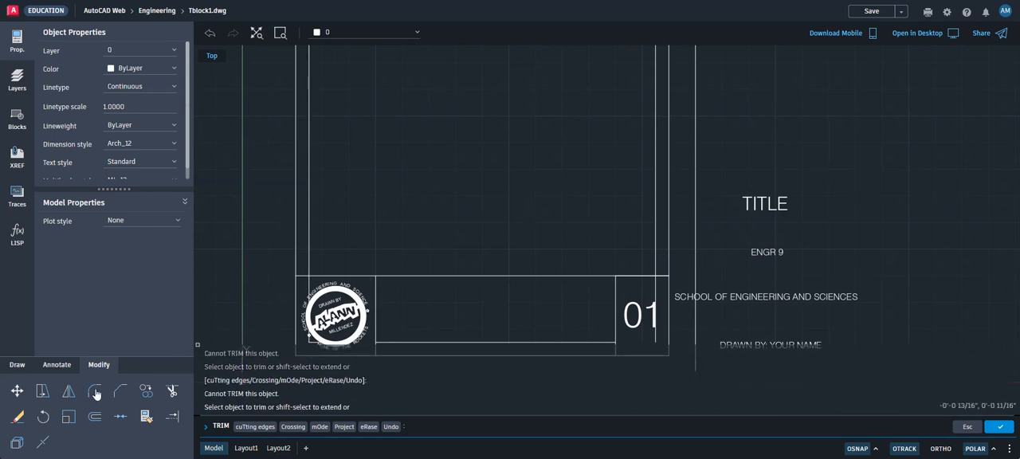
# Erase the leftover offset border pieces, keeping only the horizontal line between the stamp and sheet number cells
pyautogui.click(17, 416)
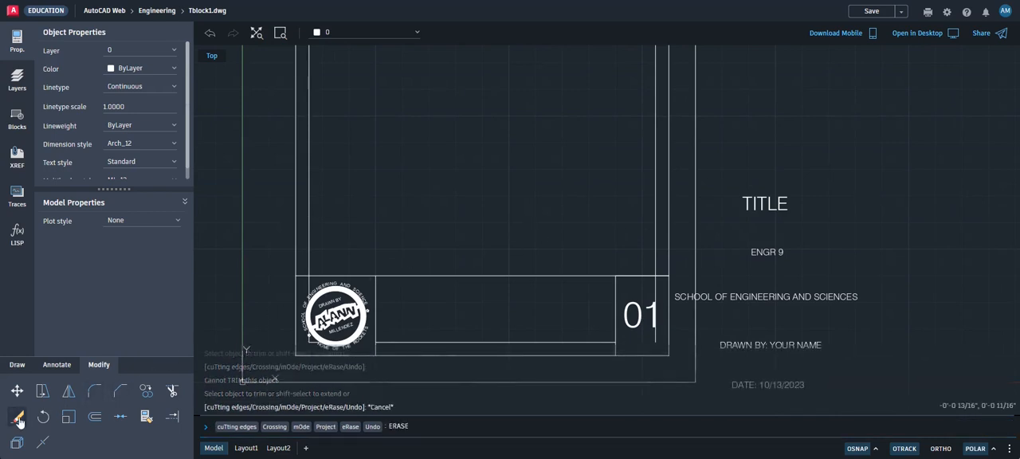
pyautogui.click(309, 243)
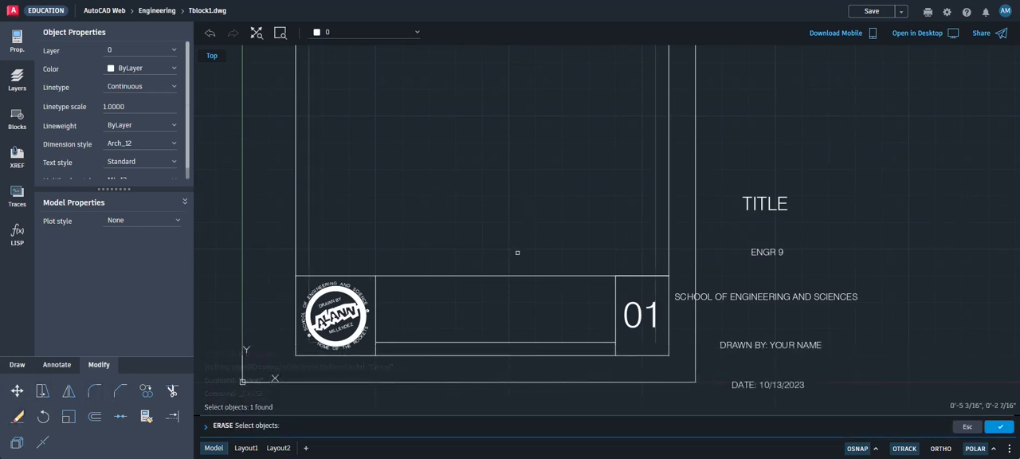
pyautogui.click(999, 427)
pyautogui.scroll(-2, 606, 316)
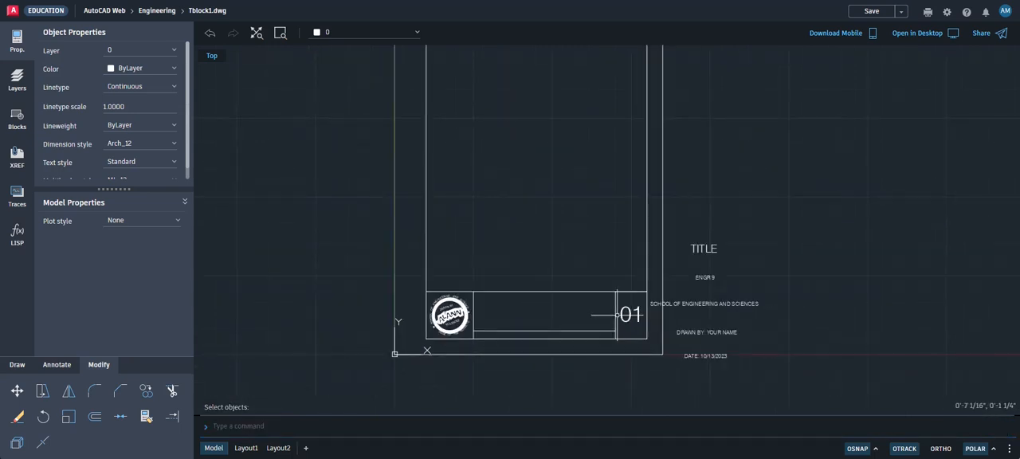
# Move the DRAWN BY: YOUR NAME text into the narrow strip of the title block, just beside the stamp cell
pyautogui.scroll(2, 612, 326)
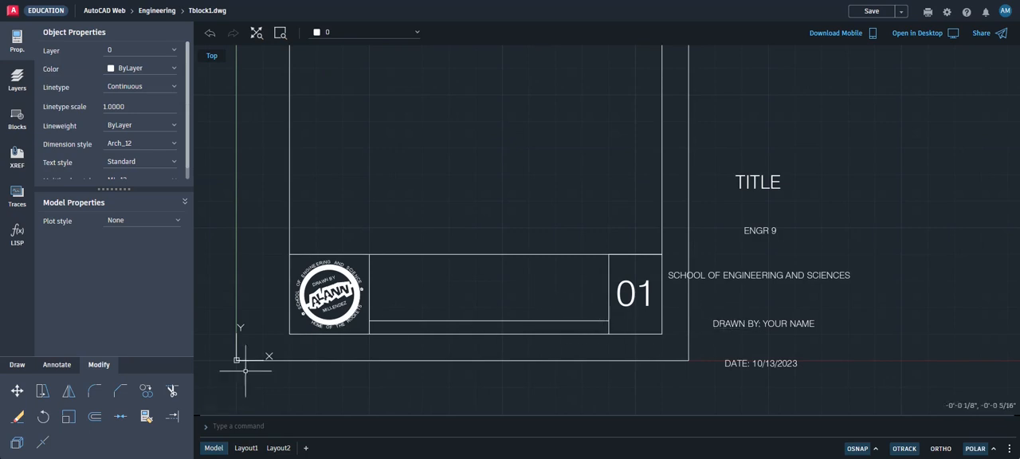
pyautogui.click(16, 390)
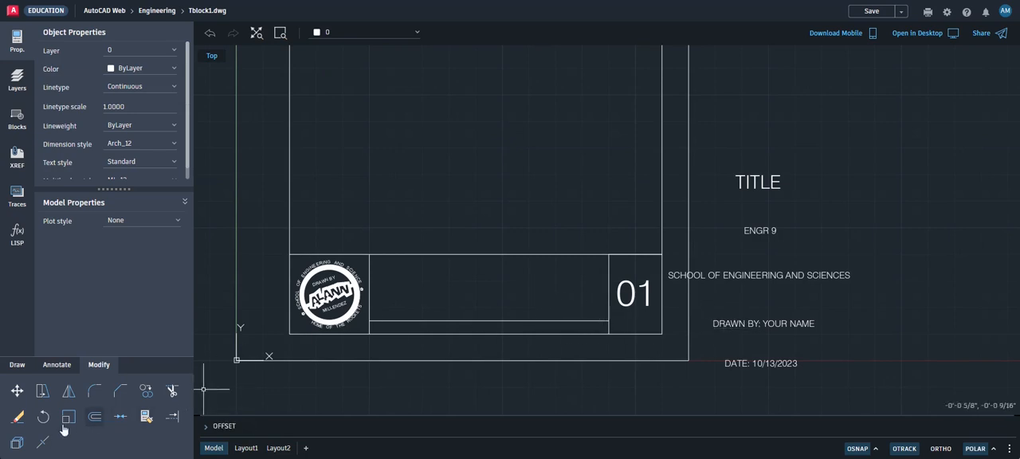
pyautogui.click(720, 323)
pyautogui.scroll(2, 720, 327)
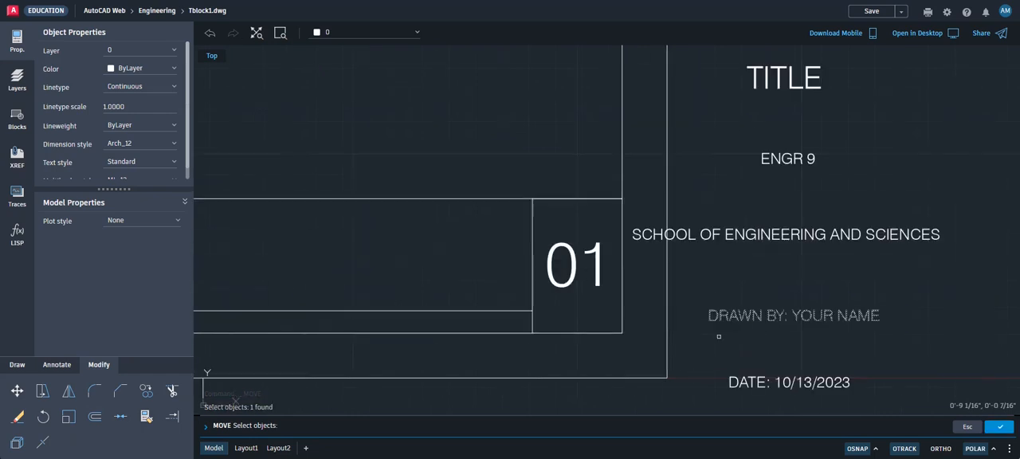
pyautogui.click(999, 427)
pyautogui.scroll(-3, 739, 366)
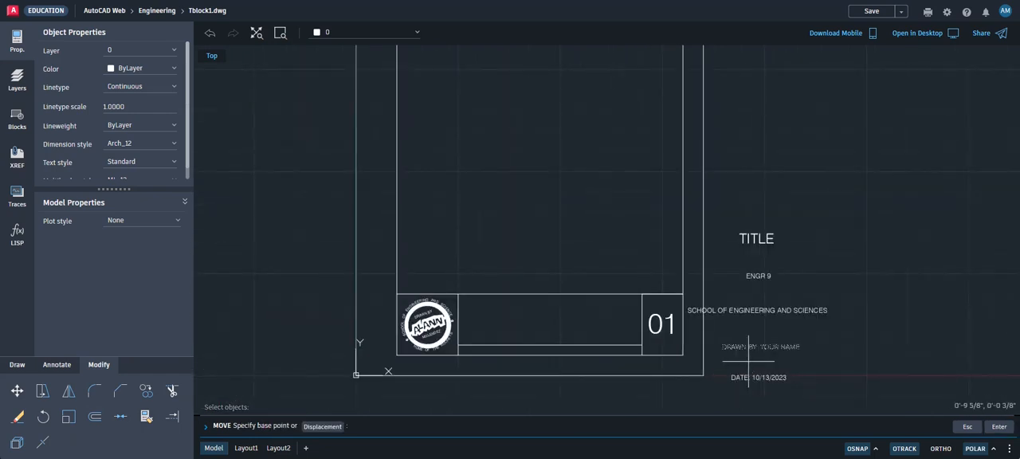
pyautogui.click(749, 363)
pyautogui.scroll(3, 484, 365)
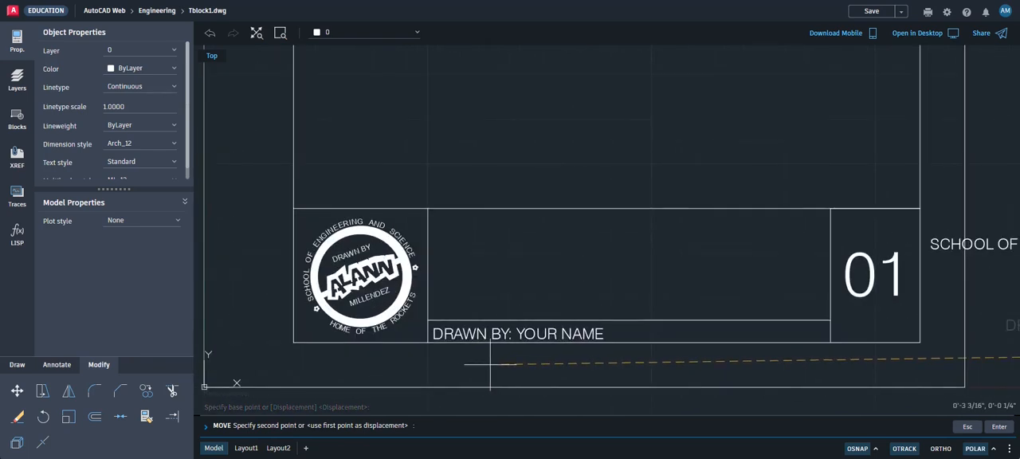
pyautogui.click(493, 362)
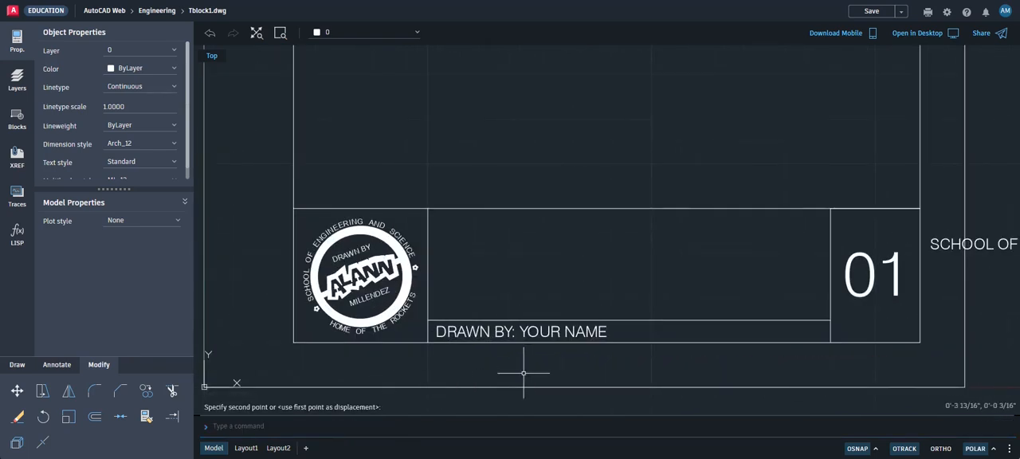
# Erase the horizontal line above the DRAWN BY text
pyautogui.scroll(-4, 542, 375)
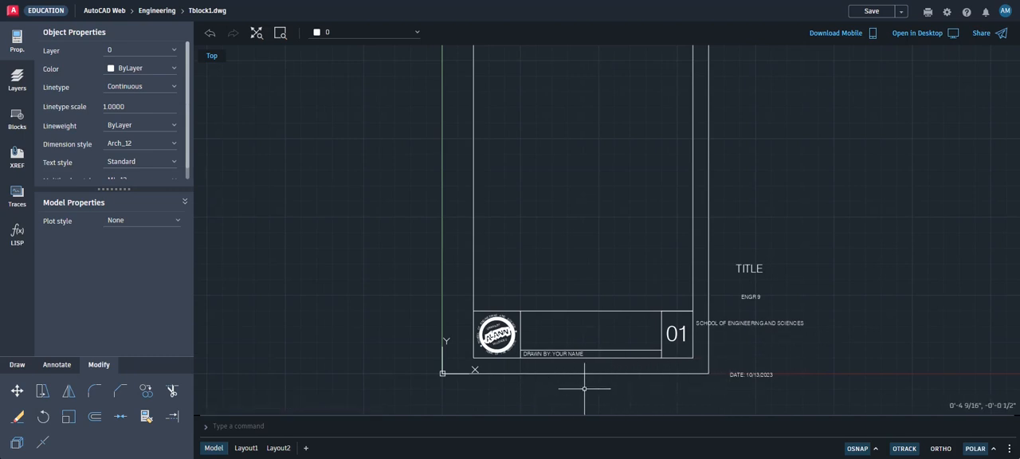
pyautogui.scroll(1, 567, 358)
pyautogui.scroll(3, 566, 359)
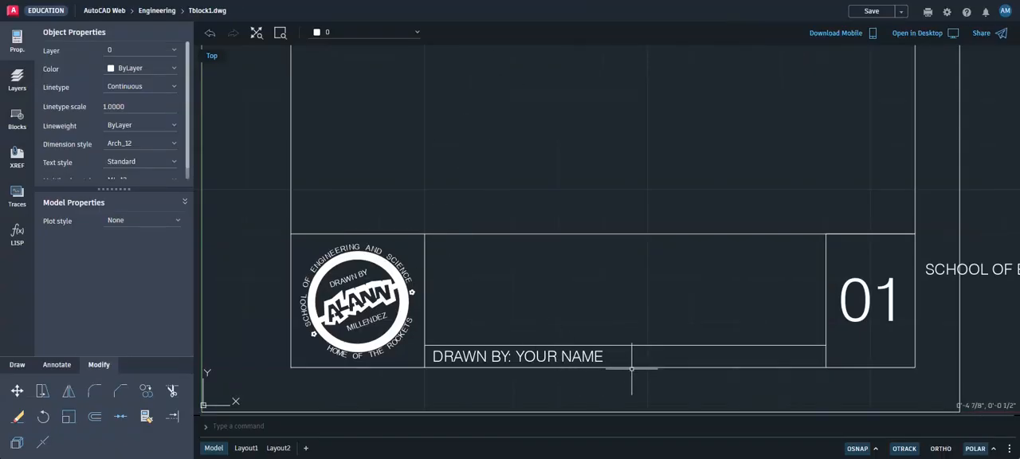
pyautogui.write('e')
pyautogui.press('Return')
pyautogui.click(662, 335)
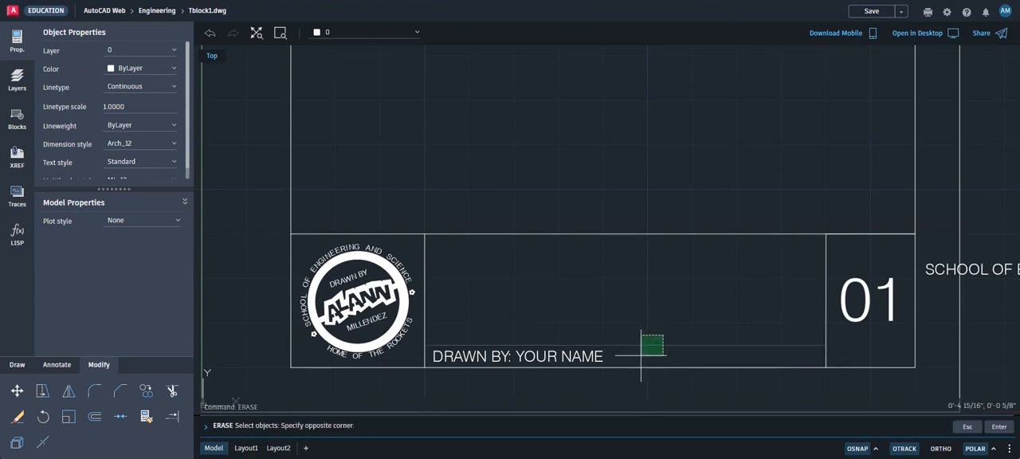
pyautogui.click(608, 355)
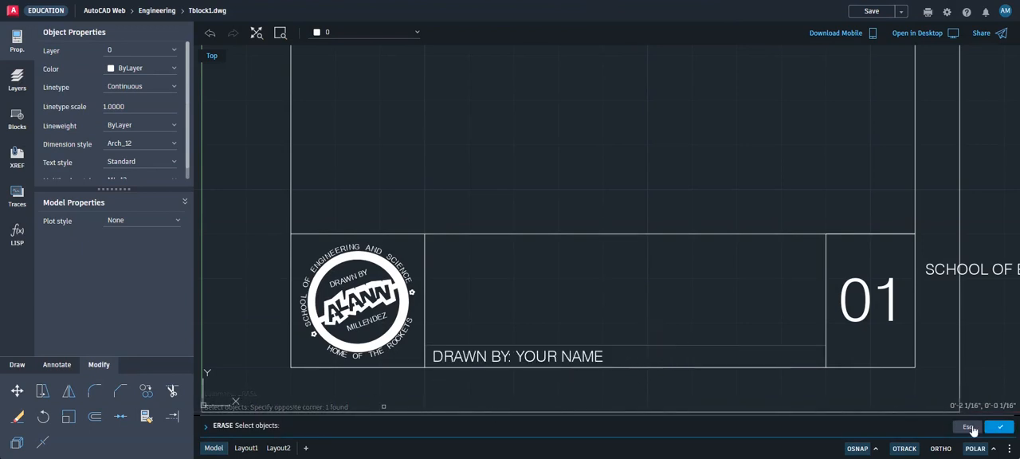
pyautogui.click(999, 427)
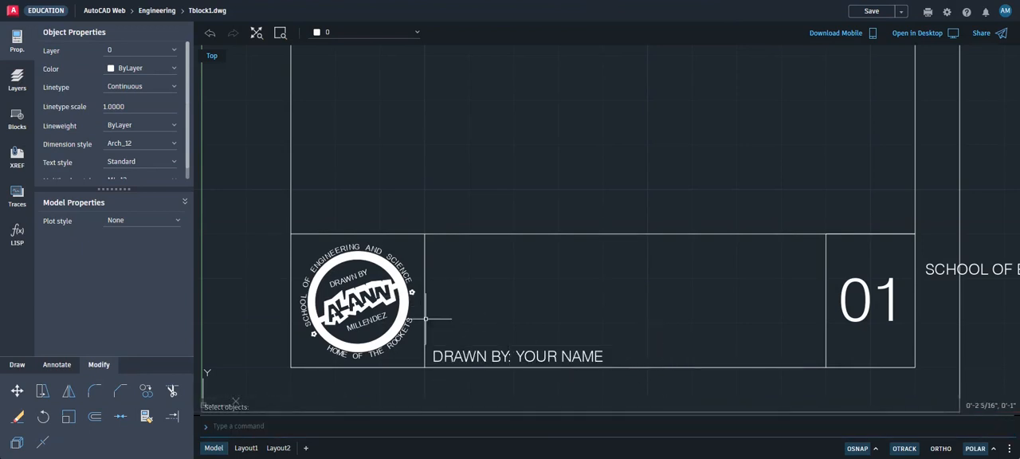
# Offset the inner border 3/16" inward
pyautogui.click(94, 416)
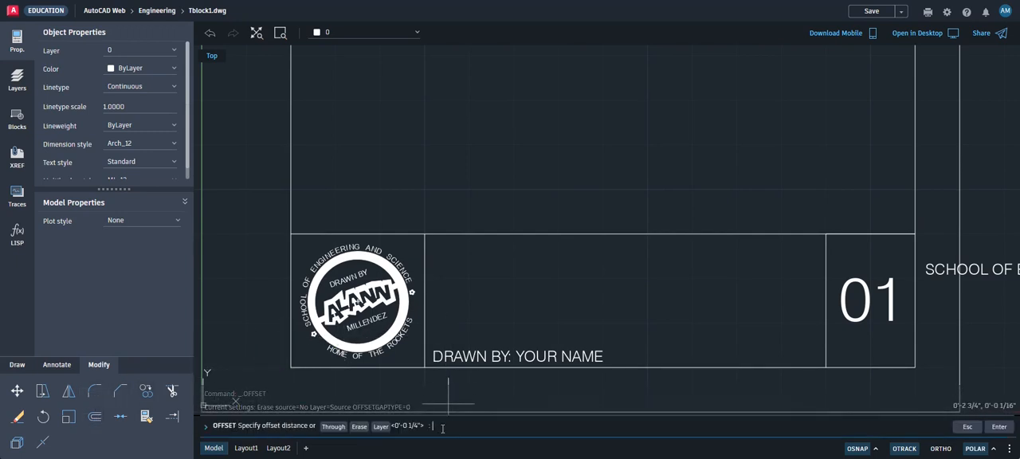
pyautogui.write('3/')
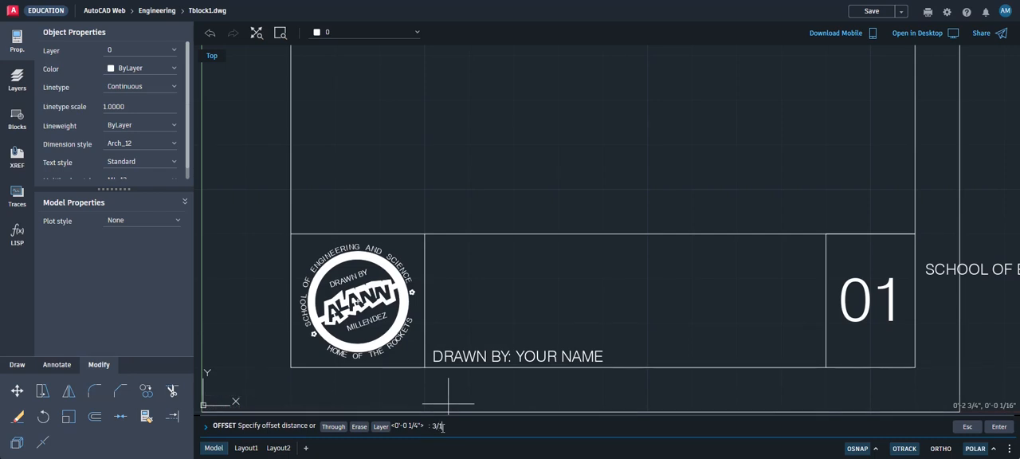
pyautogui.write('16')
pyautogui.press('Return')
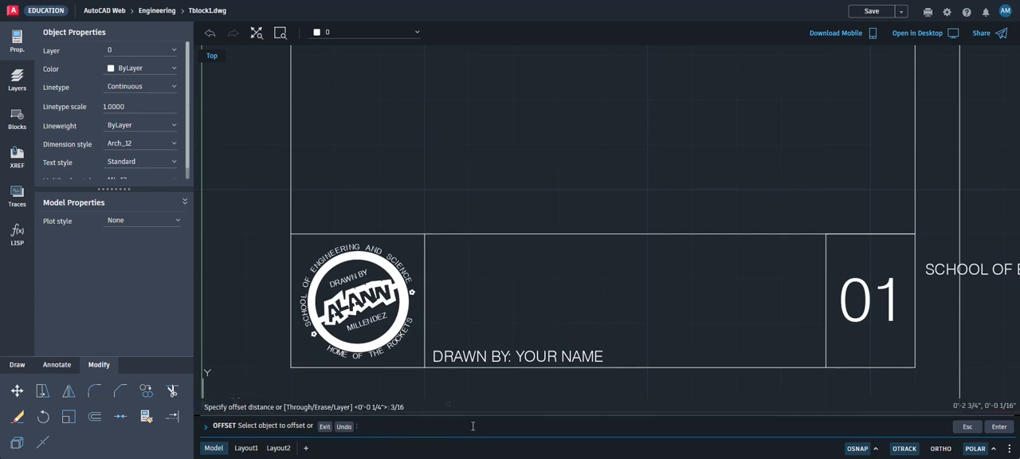
pyautogui.click(578, 367)
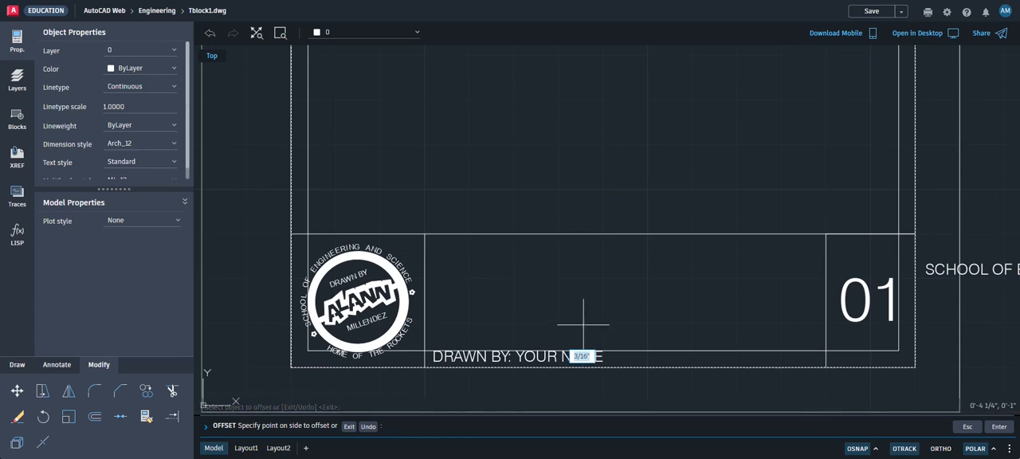
pyautogui.click(583, 324)
pyautogui.click(588, 357)
pyautogui.click(574, 357)
pyautogui.click(558, 356)
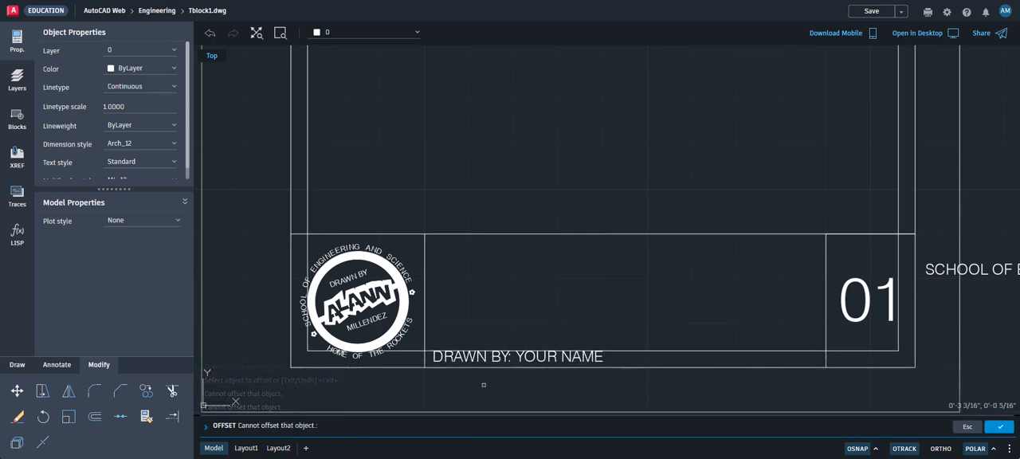
pyautogui.press('Escape')
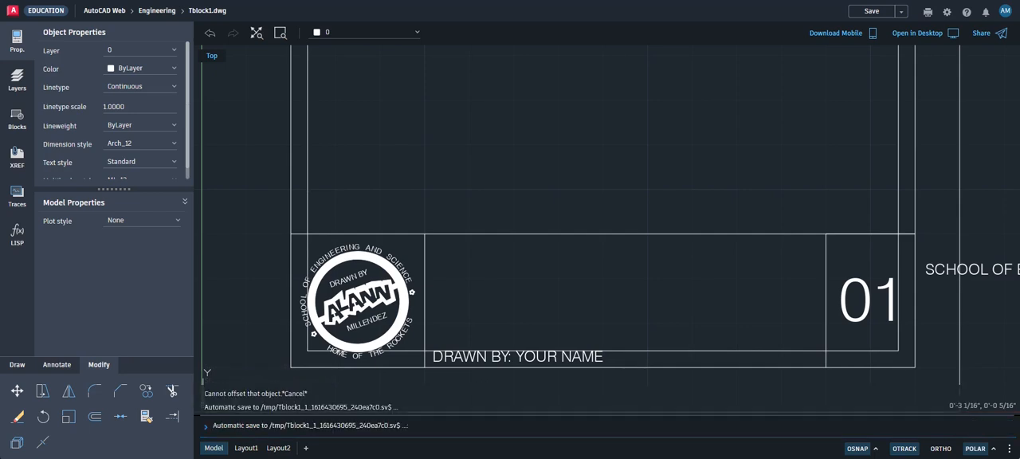
pyautogui.press('Escape')
pyautogui.press('Escape')
# Erase the border copy that was offset 3/16" inward
pyautogui.press('Return')
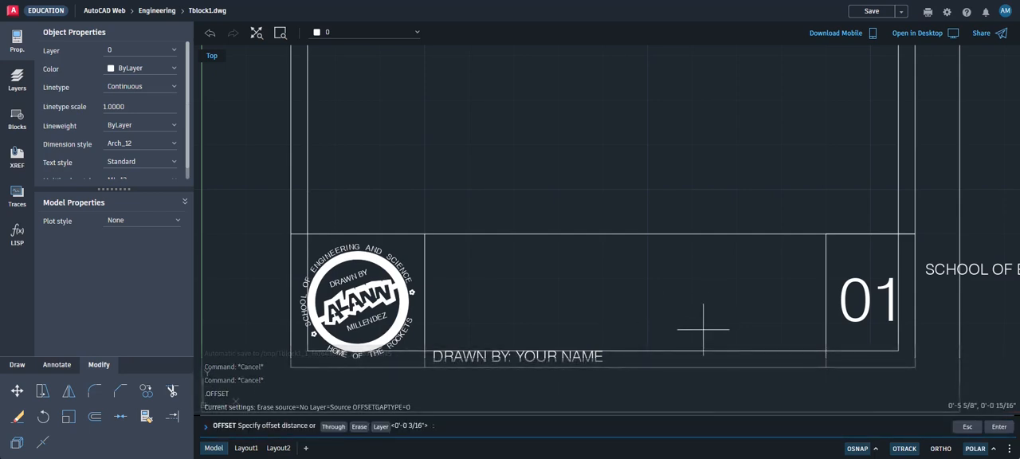
pyautogui.click(702, 328)
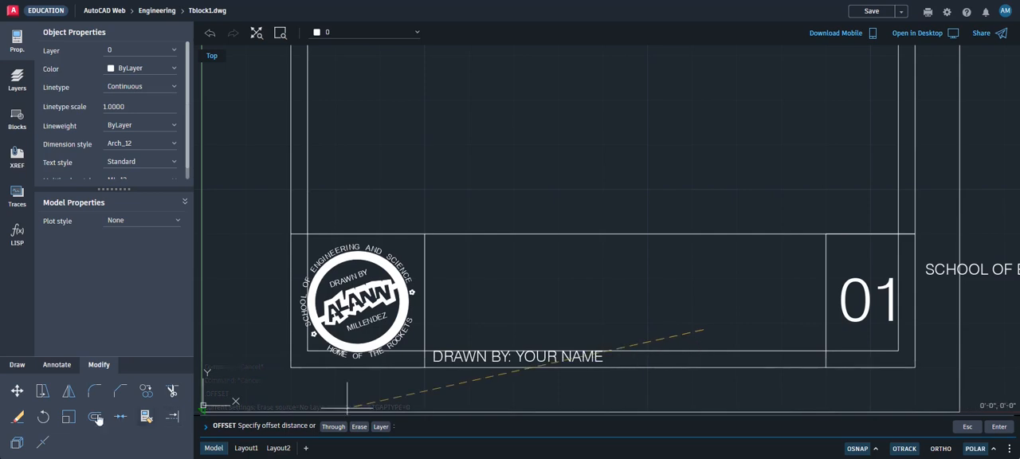
pyautogui.click(18, 416)
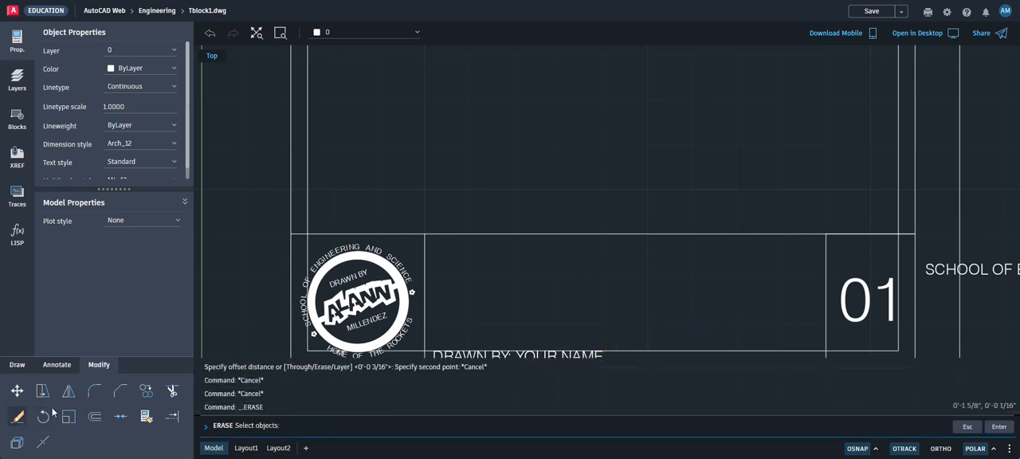
pyautogui.click(620, 351)
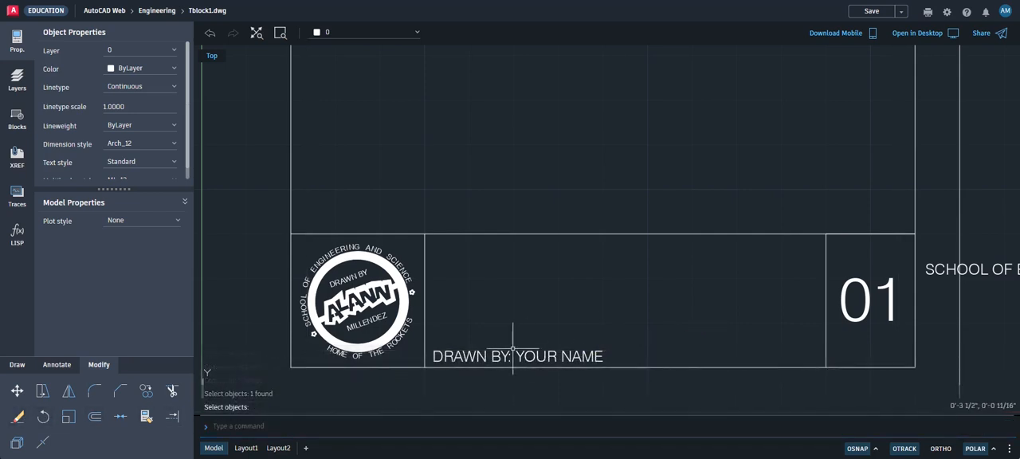
# Offset the inner border 3/8" inward
pyautogui.click(95, 415)
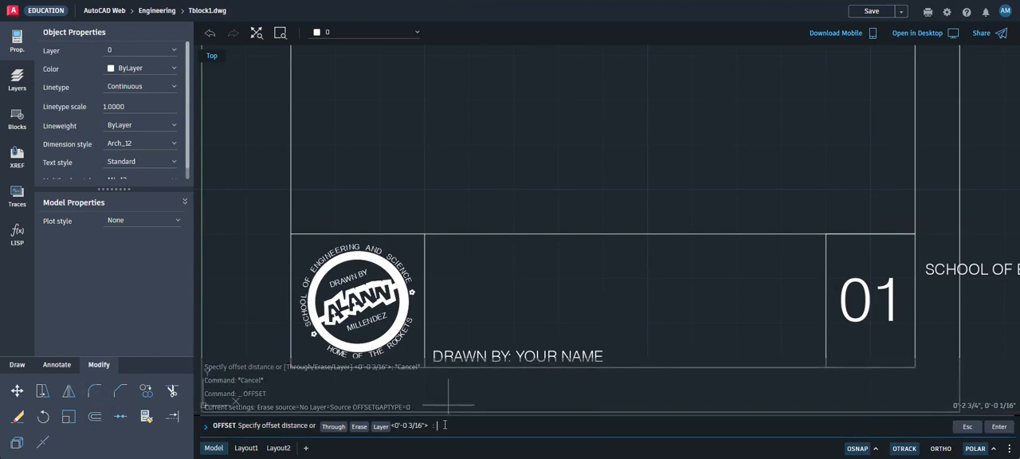
pyautogui.write('3/8')
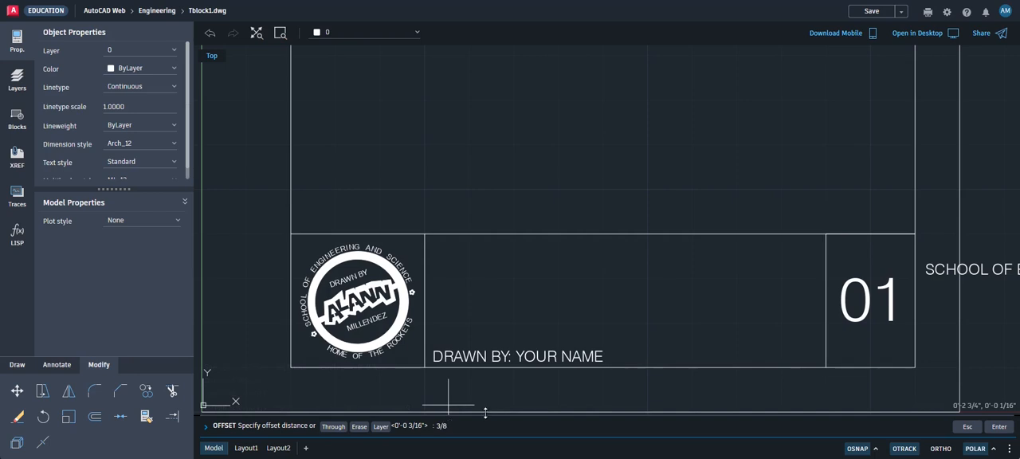
pyautogui.press('Return')
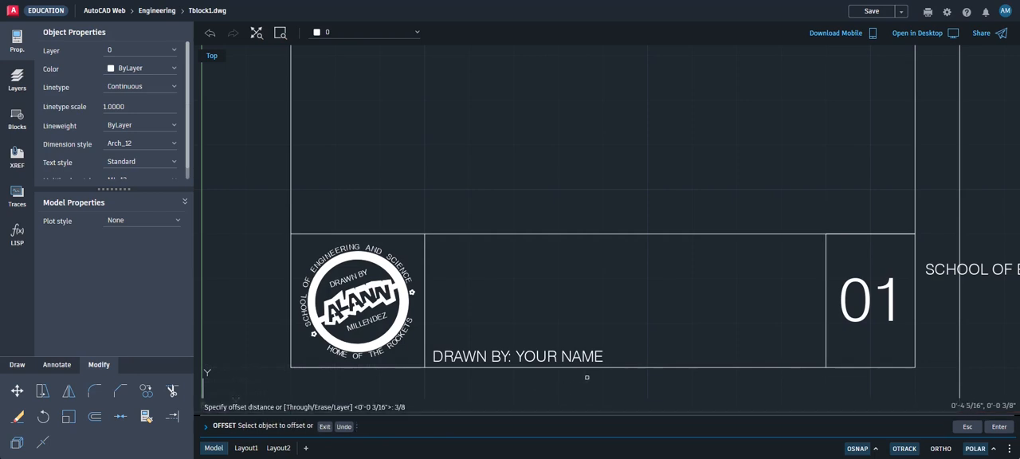
pyautogui.click(611, 366)
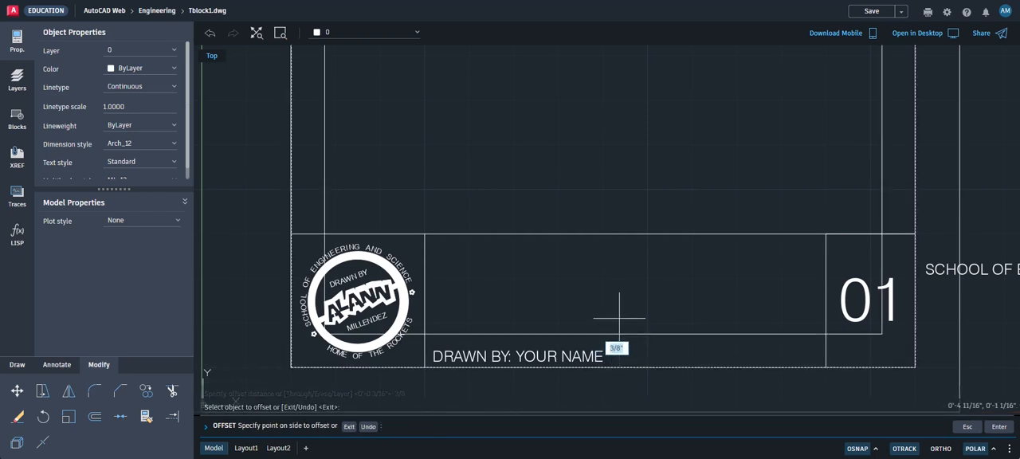
pyautogui.click(683, 317)
pyautogui.click(435, 348)
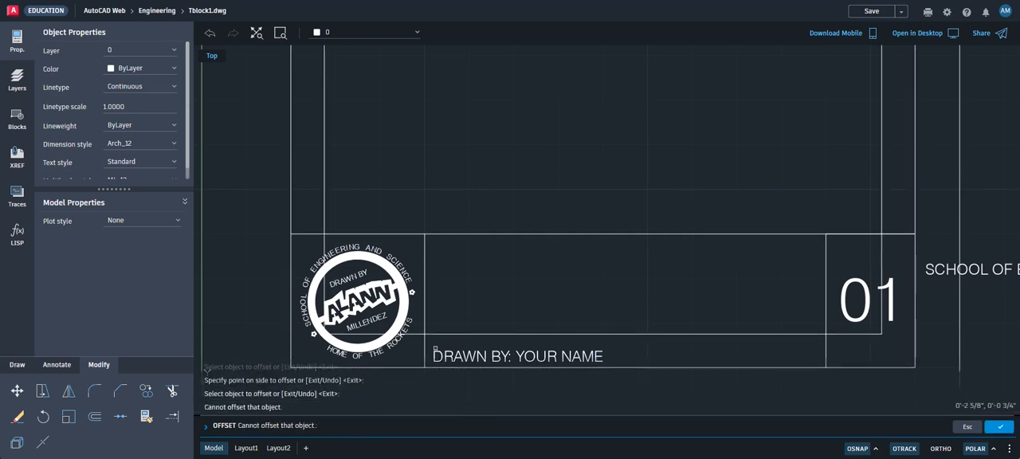
# Trim the offset border copy at both sides of the middle cell and erase its leftover, keeping only the line above the DRAWN BY text
pyautogui.click(172, 390)
pyautogui.click(405, 334)
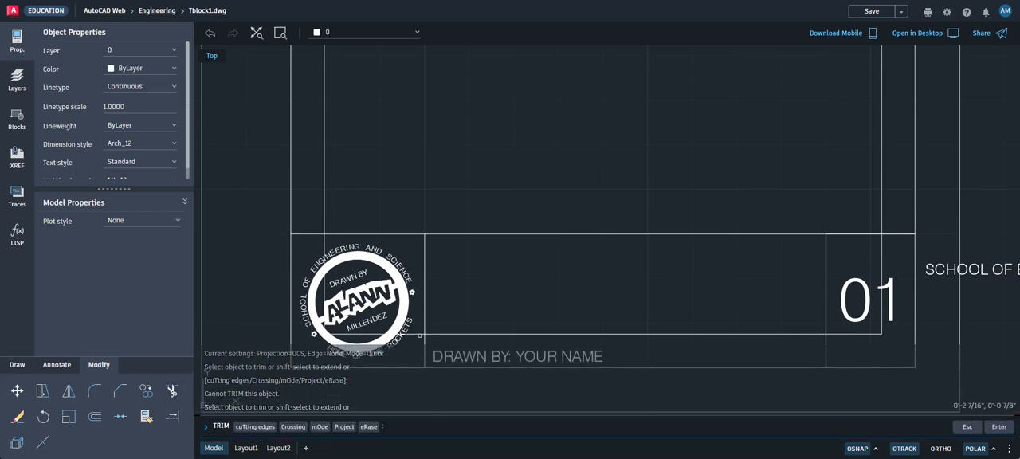
pyautogui.click(415, 334)
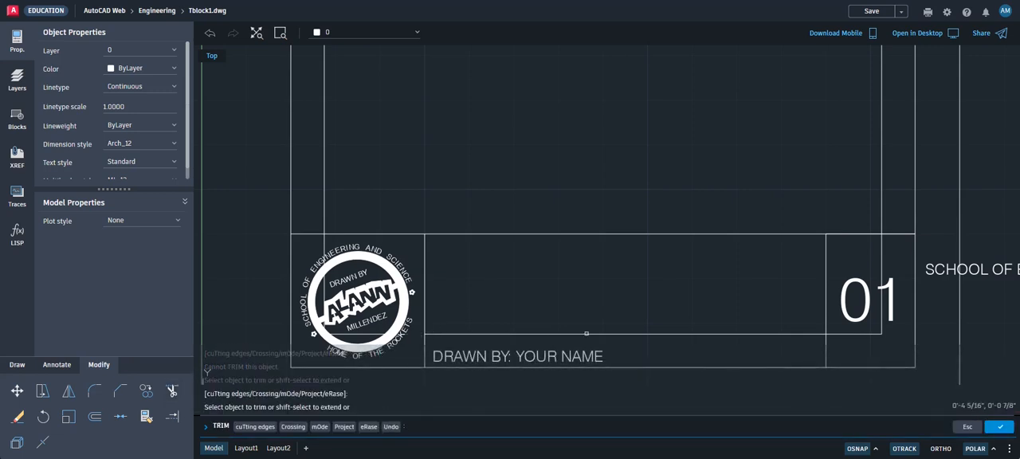
pyautogui.click(831, 333)
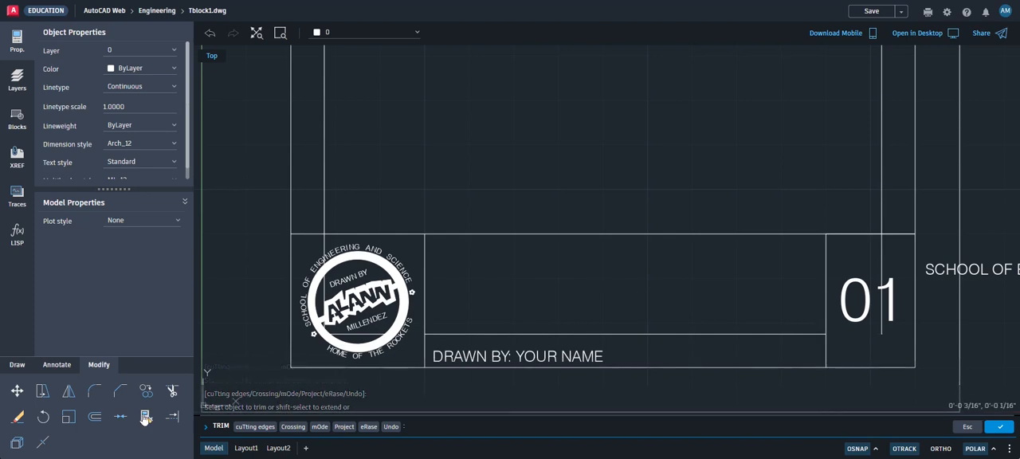
pyautogui.press('Escape')
pyautogui.click(324, 215)
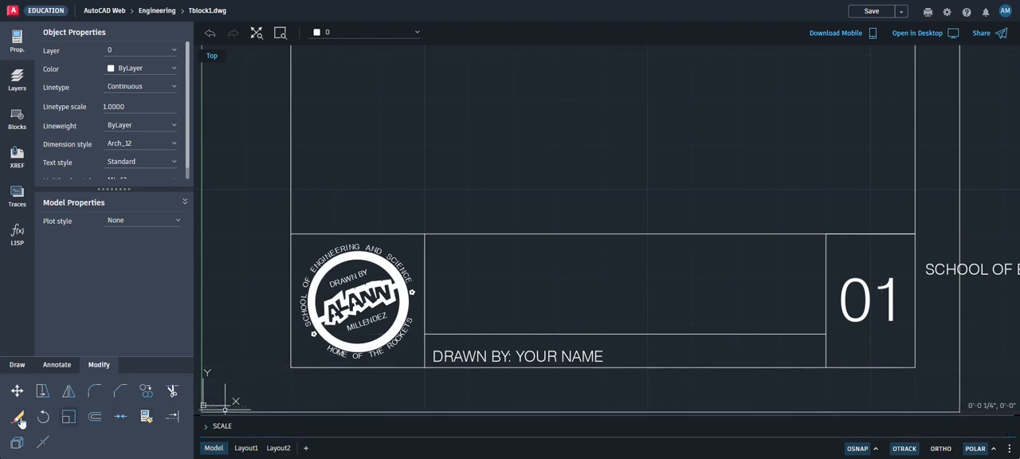
# Move the DRAWN BY: YOUR NAME text straight up about 1/16" to centre it vertically in its row
pyautogui.click(18, 392)
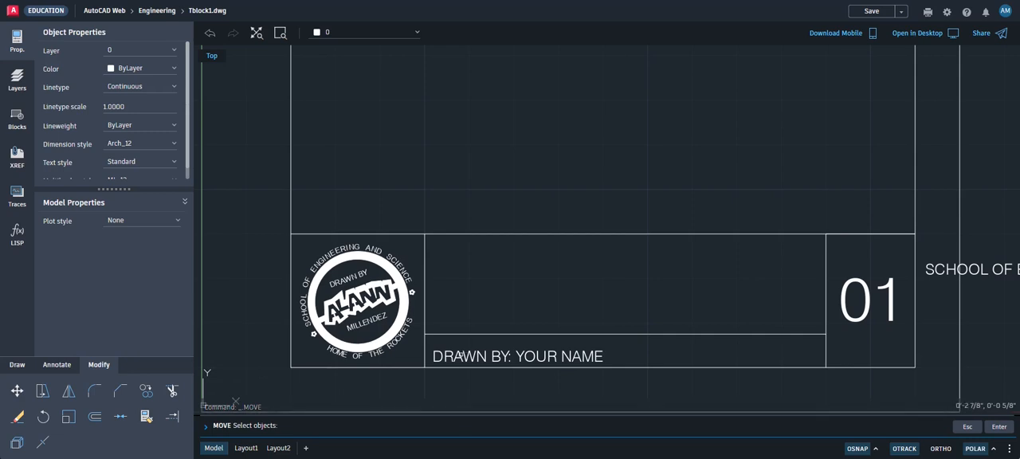
pyautogui.click(458, 354)
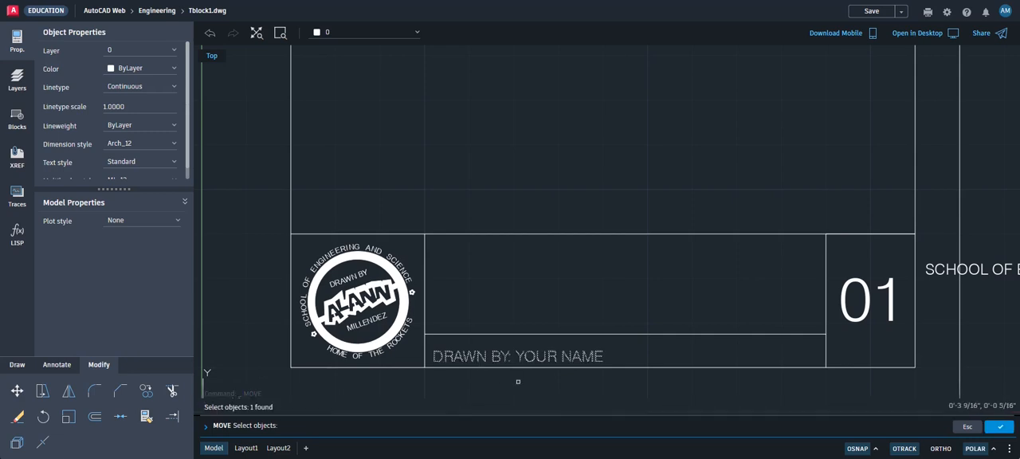
pyautogui.click(988, 426)
pyautogui.click(692, 306)
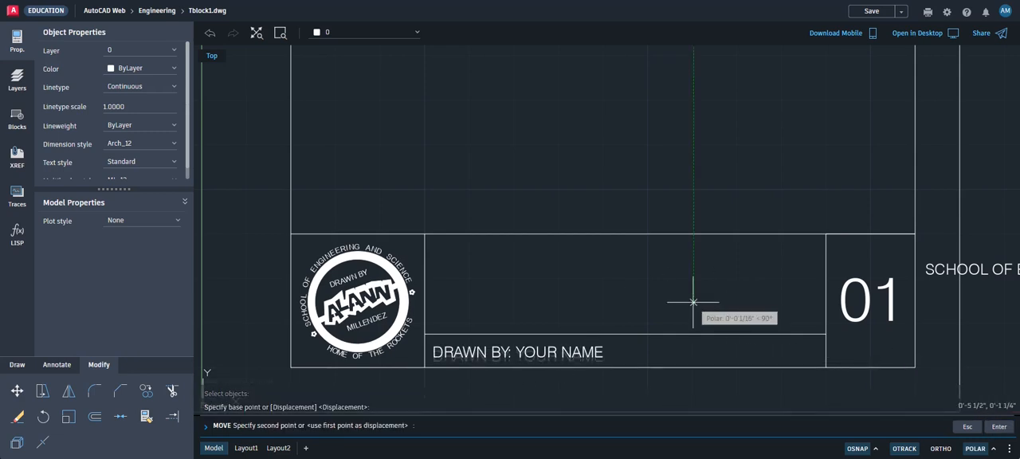
pyautogui.click(693, 301)
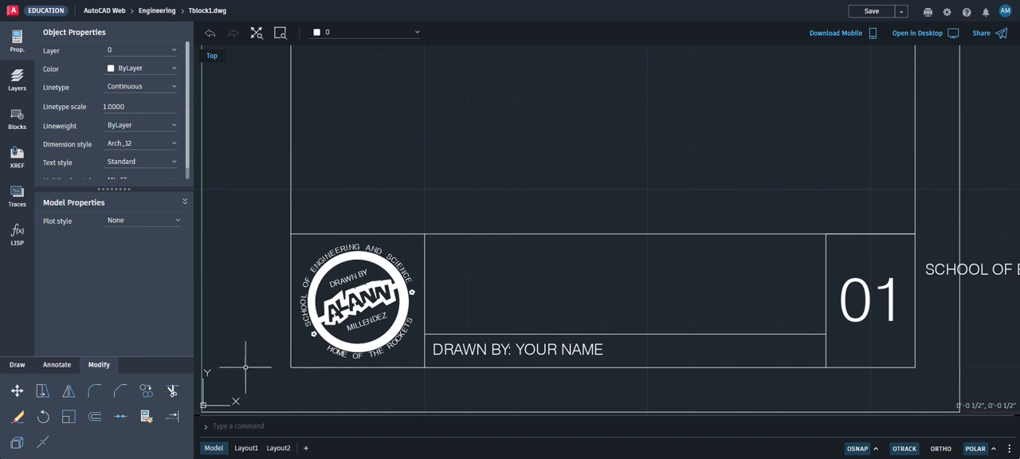
# Offset the line above the DRAWN BY text 3/8" upward to form another row
pyautogui.click(96, 418)
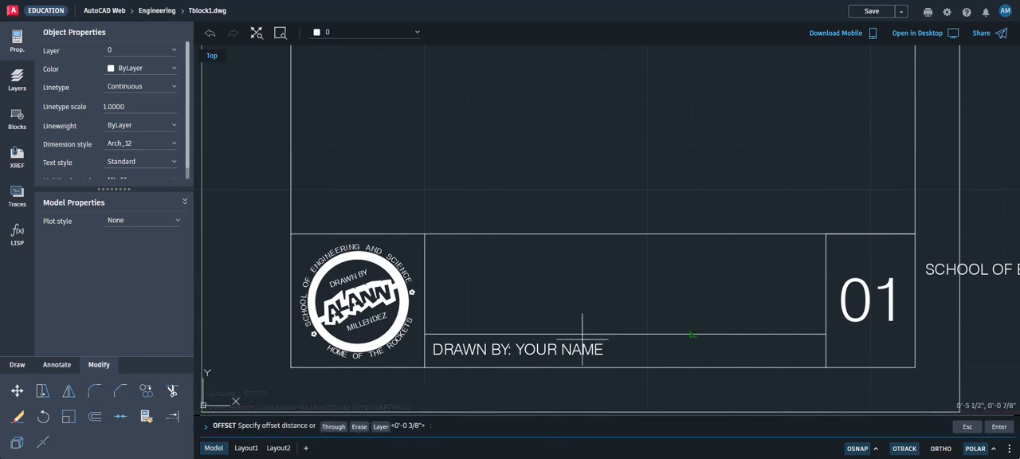
pyautogui.click(997, 427)
pyautogui.click(631, 334)
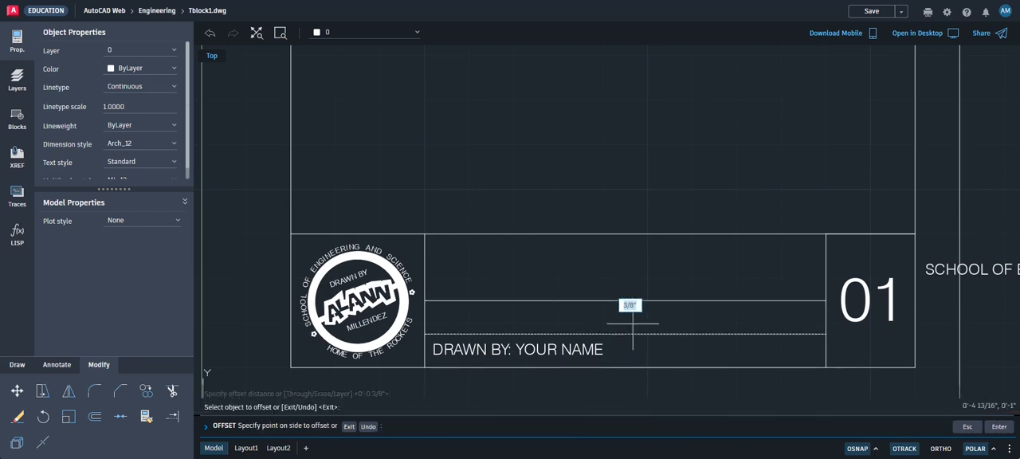
pyautogui.click(629, 319)
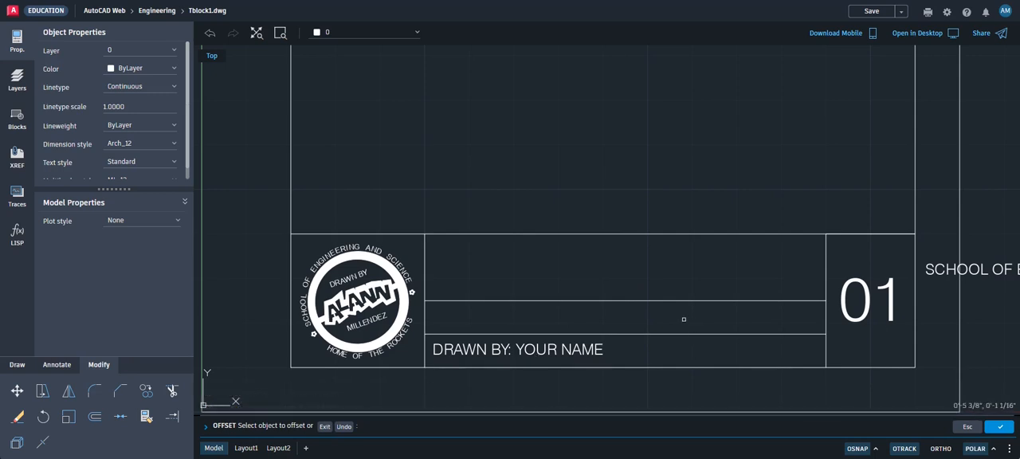
# Enable the Insertion object snap and move the DATE: 10/13/2023 text by its insertion point onto the DRAWN BY text in the lowest row
pyautogui.scroll(-3, 684, 319)
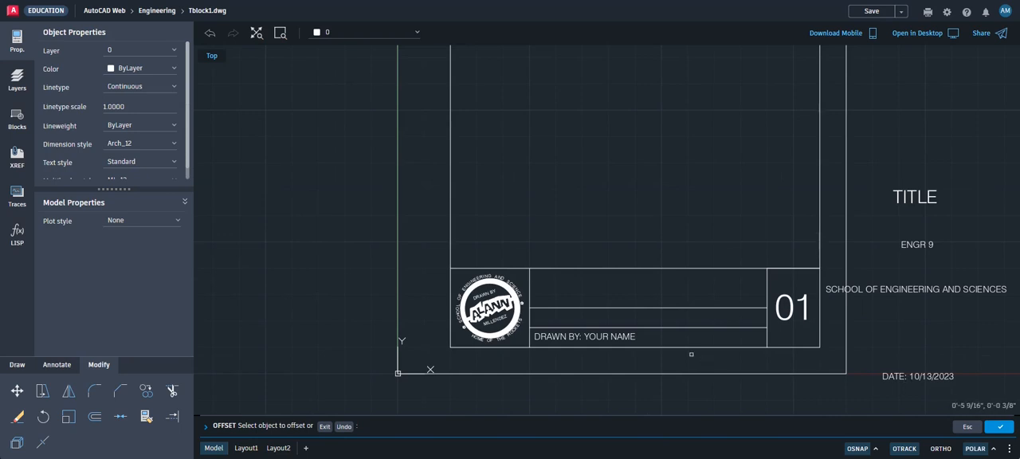
pyautogui.click(16, 391)
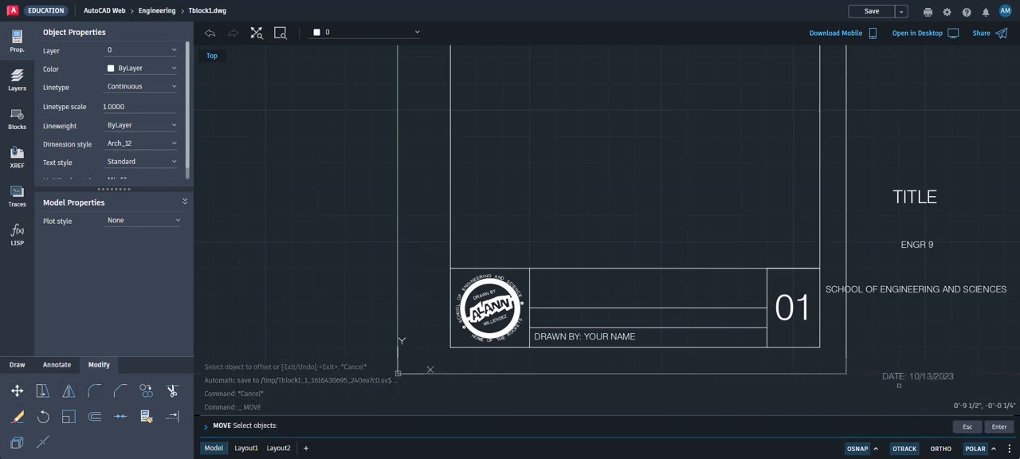
pyautogui.click(893, 376)
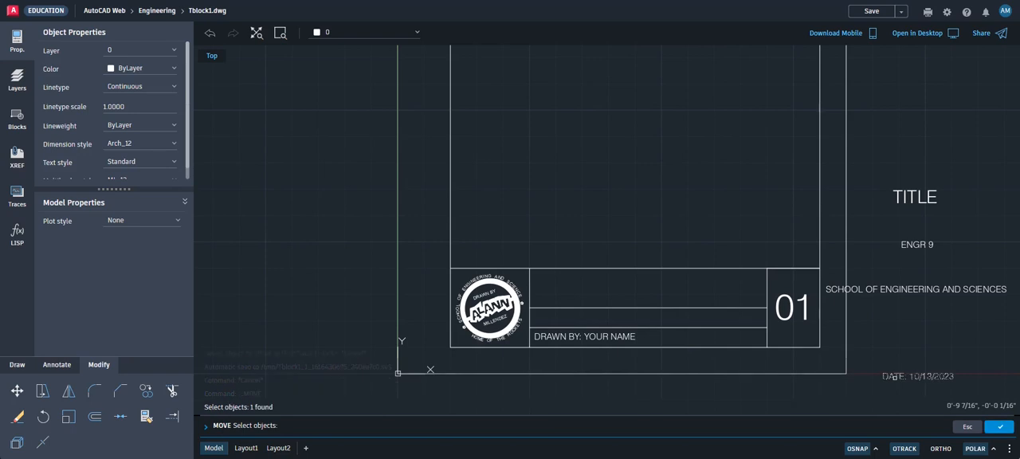
pyautogui.click(1007, 432)
pyautogui.scroll(4, 900, 389)
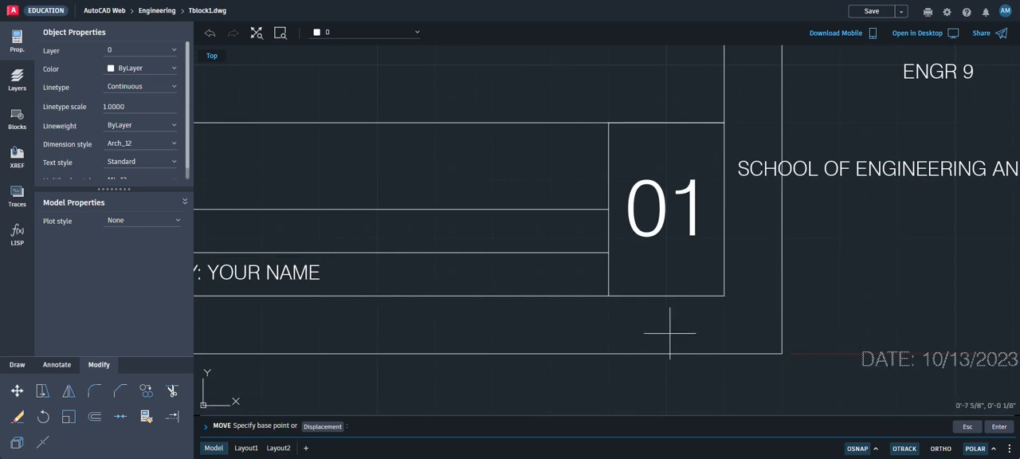
pyautogui.click(875, 450)
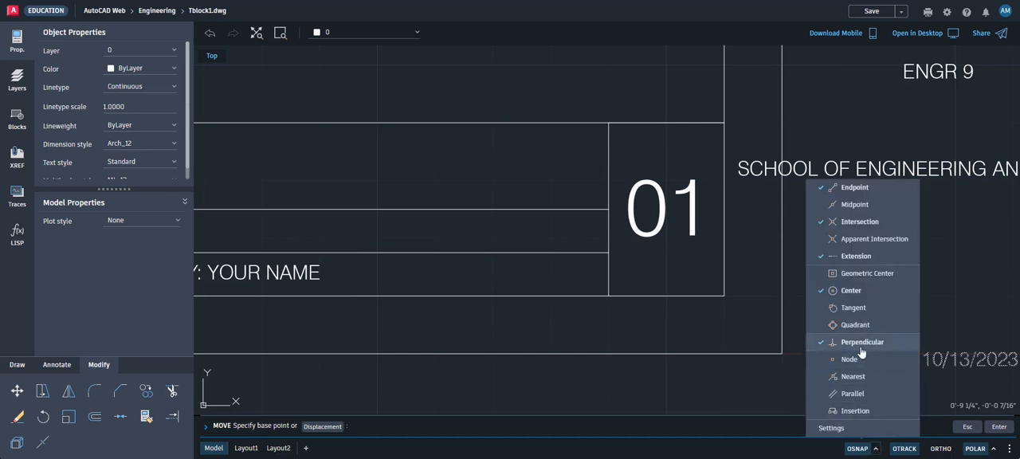
pyautogui.click(821, 414)
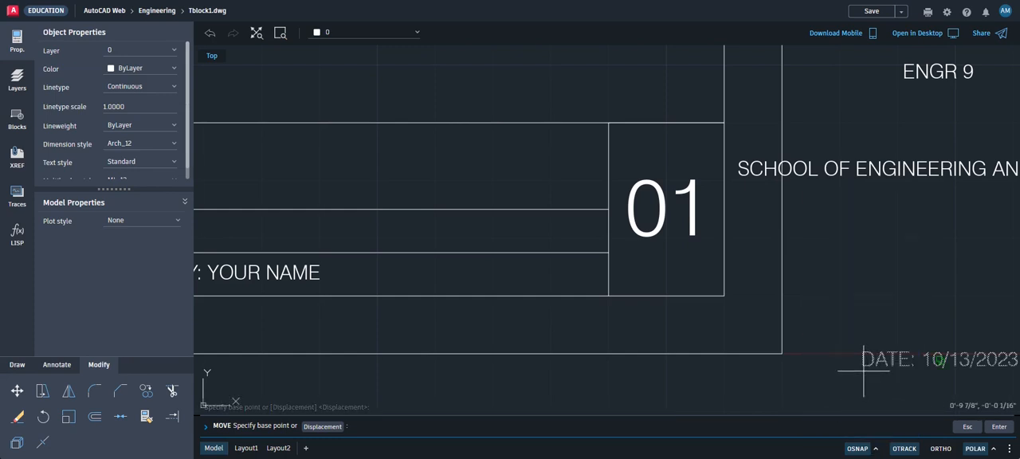
pyautogui.click(938, 359)
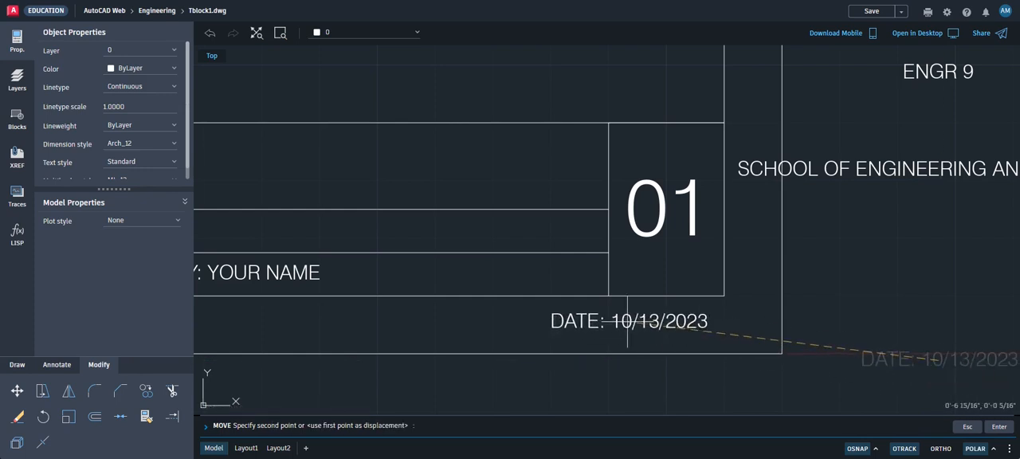
pyautogui.scroll(-2, 398, 281)
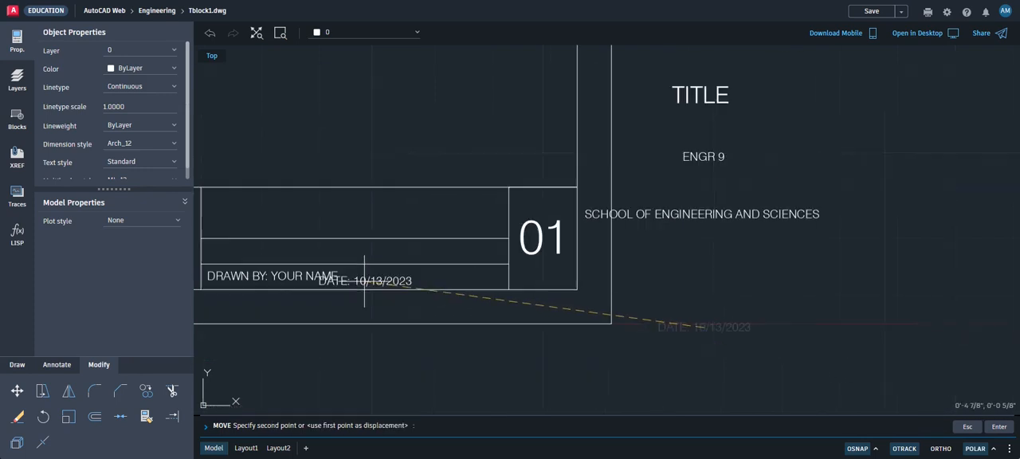
pyautogui.click(282, 275)
# Move the DATE: 10/13/2023 text horizontally about 2 11/16" to the end of the DRAWN BY row, beside the 01 cell
pyautogui.scroll(3, 267, 283)
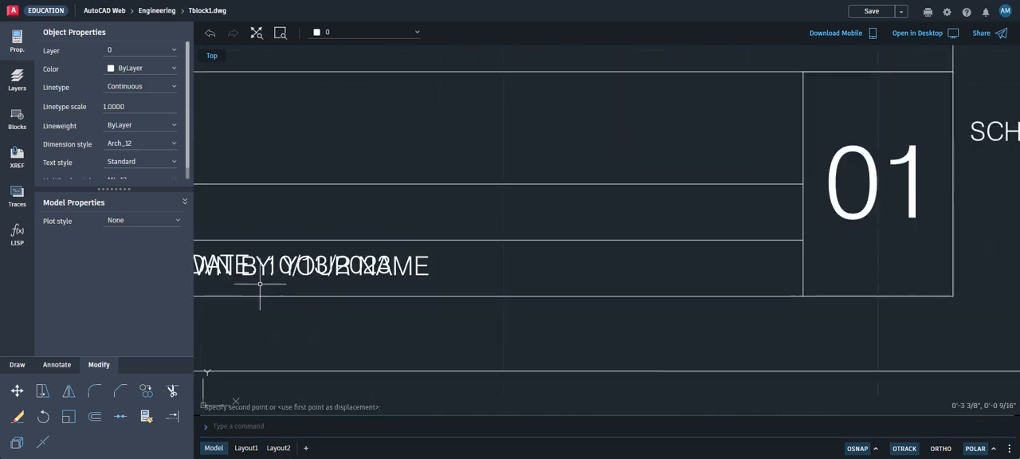
pyautogui.scroll(1, 315, 271)
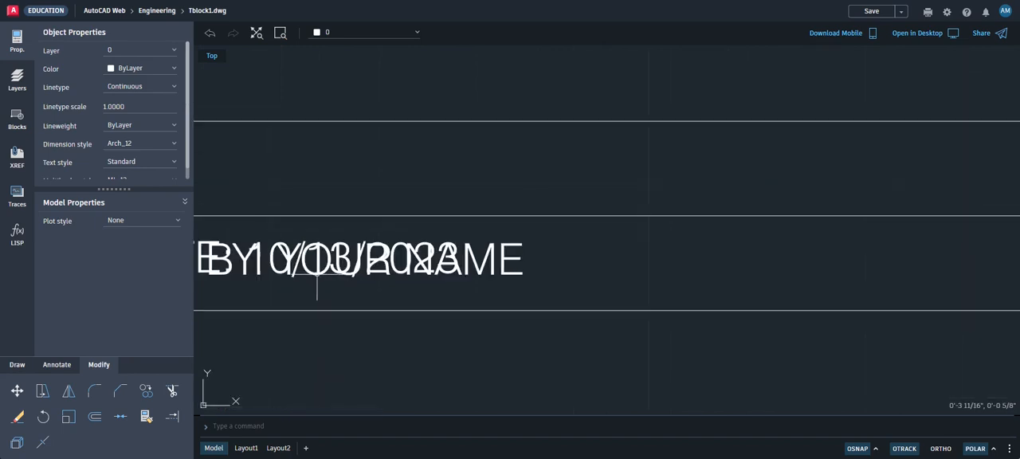
pyautogui.scroll(-2, 325, 275)
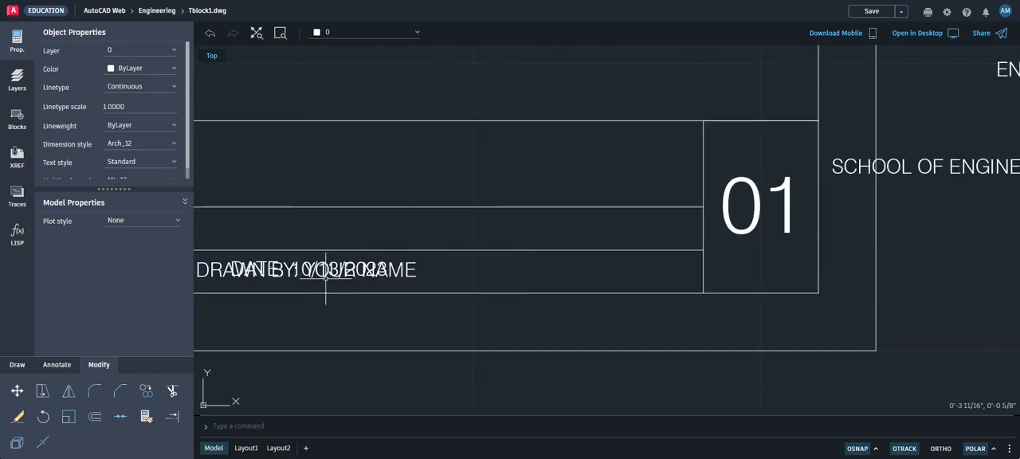
pyautogui.scroll(-1, 325, 271)
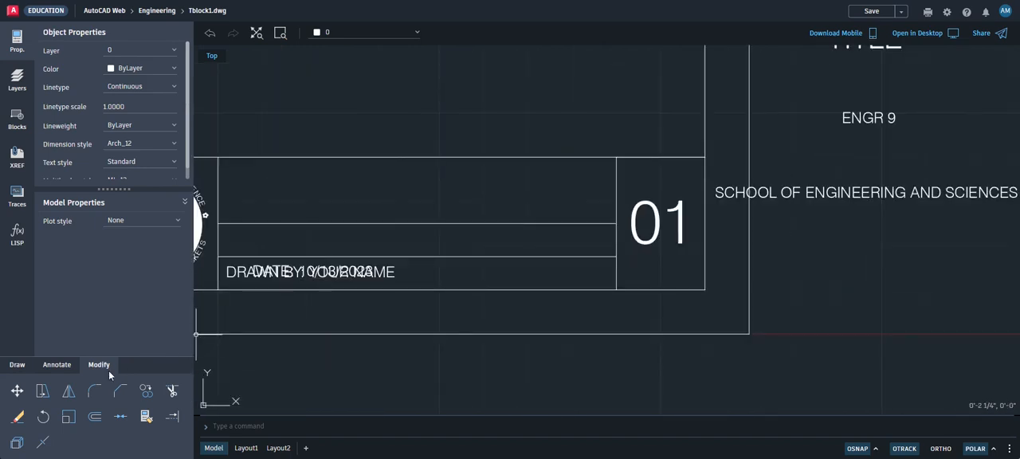
pyautogui.click(17, 391)
pyautogui.scroll(3, 239, 287)
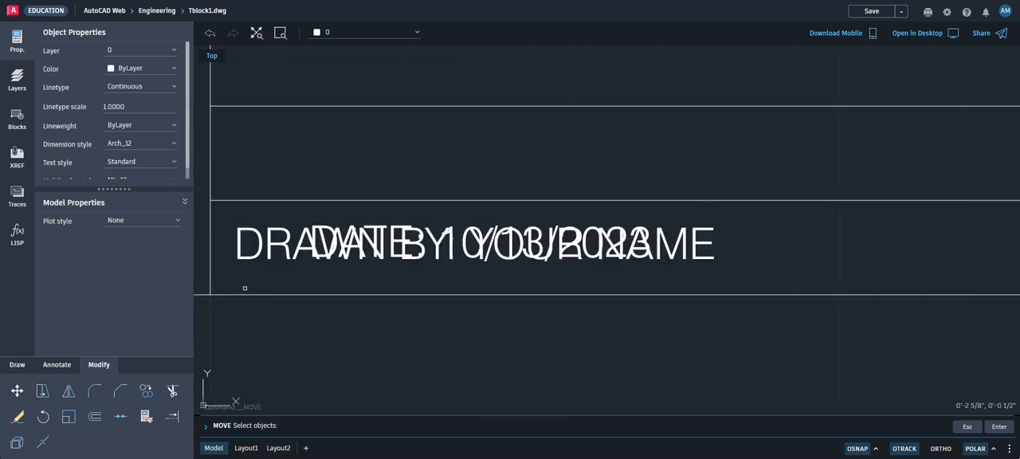
pyautogui.scroll(2, 532, 249)
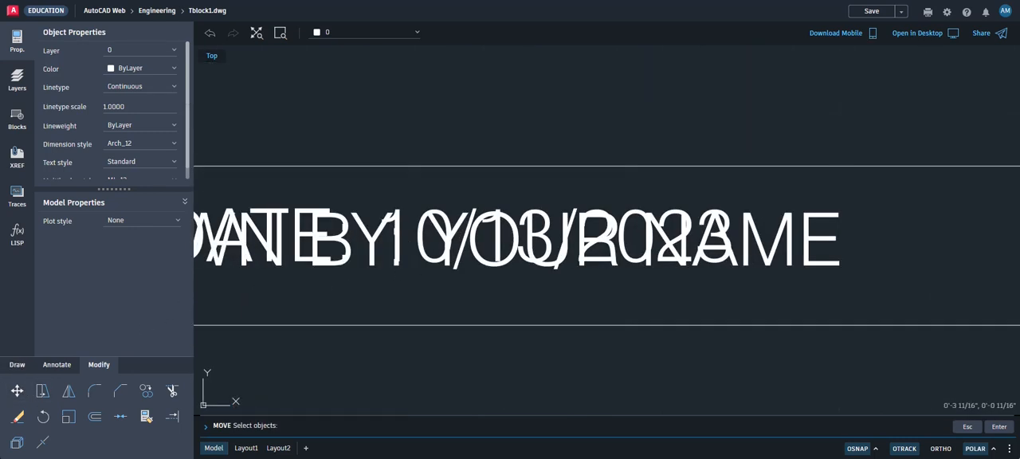
pyautogui.click(496, 236)
pyautogui.scroll(-2, 494, 236)
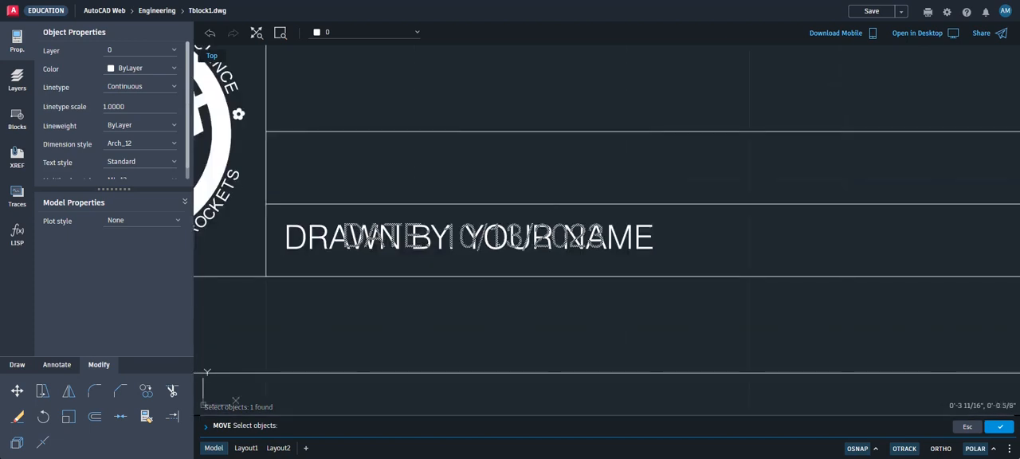
pyautogui.scroll(-2, 490, 326)
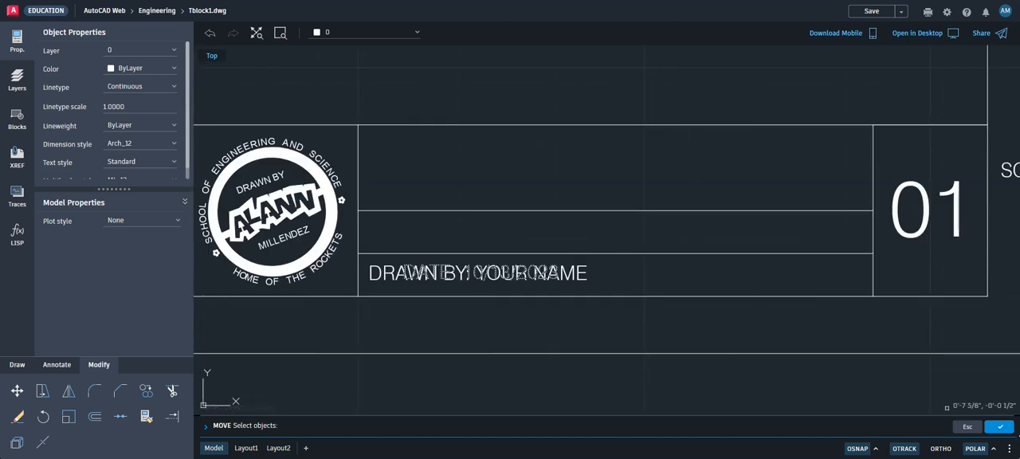
pyautogui.click(1000, 427)
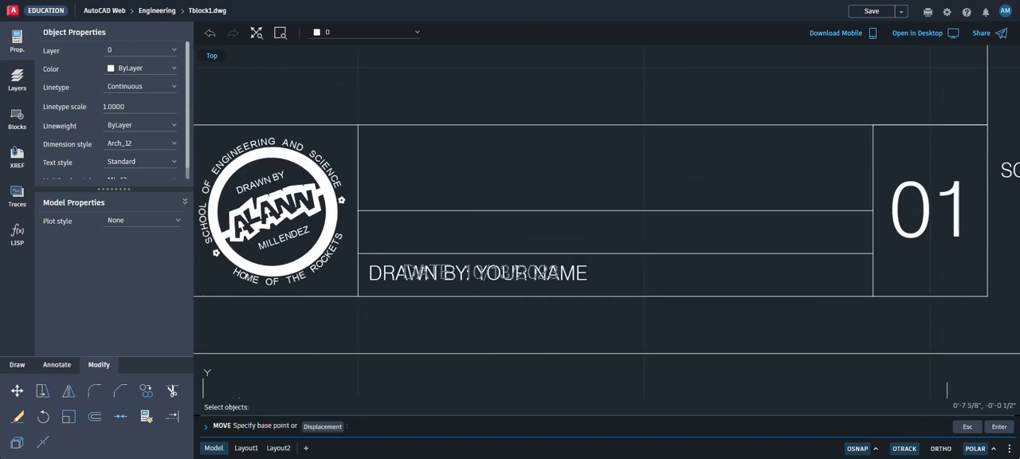
pyautogui.click(483, 323)
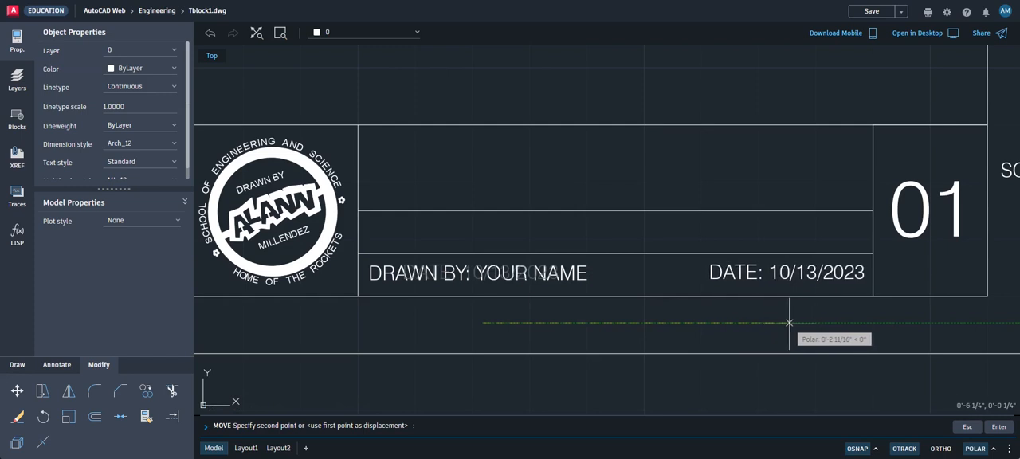
pyautogui.click(789, 323)
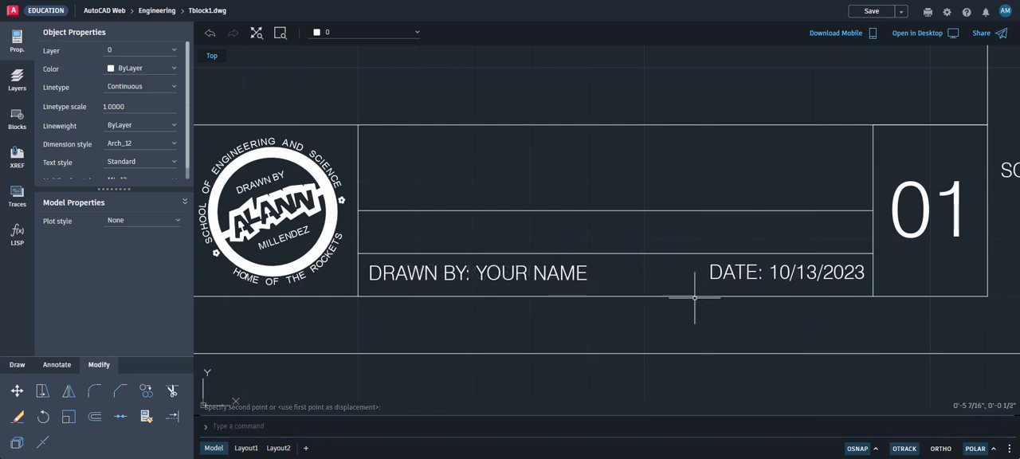
# Move the DRAWN BY: YOUR NAME and DATE: 10/13/2023 texts together slightly straight down to centre them vertically in the lowest row
pyautogui.scroll(2, 745, 277)
pyautogui.scroll(1, 746, 276)
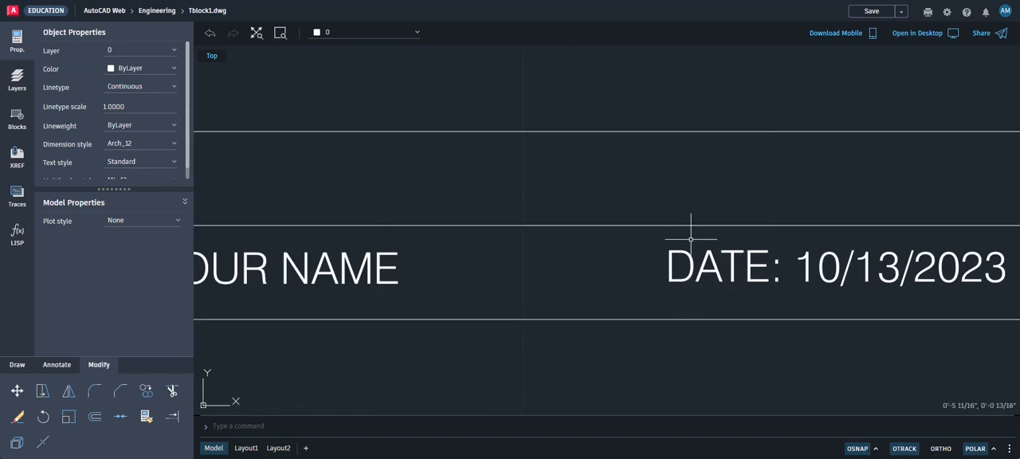
pyautogui.scroll(-3, 687, 239)
pyautogui.click(43, 416)
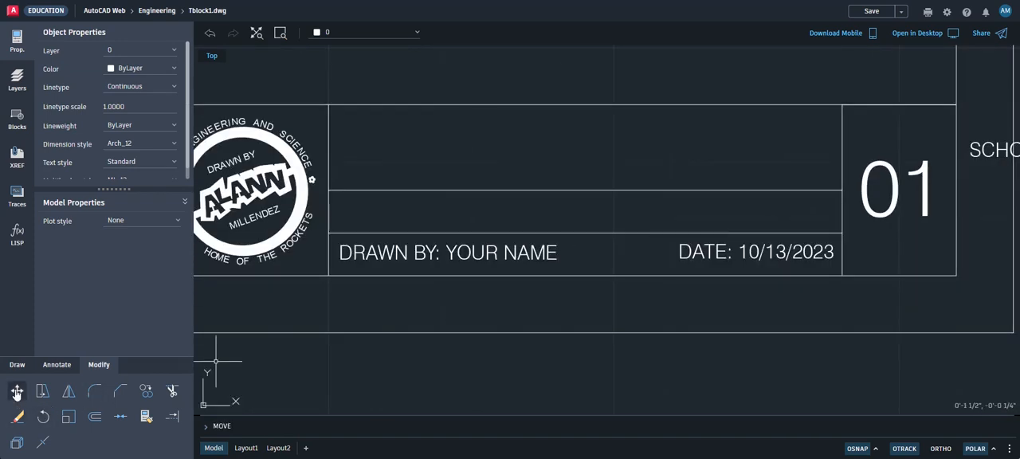
pyautogui.click(17, 392)
pyautogui.scroll(1, 601, 274)
pyautogui.click(734, 264)
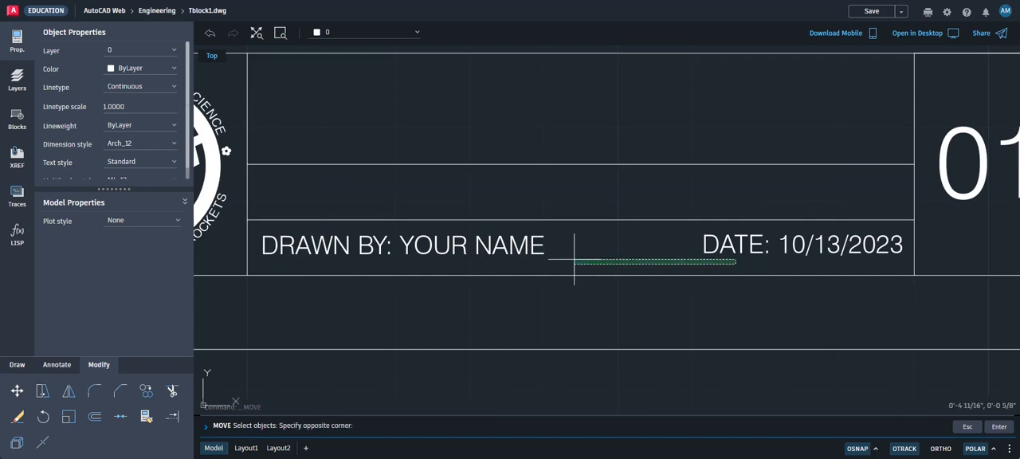
pyautogui.click(483, 244)
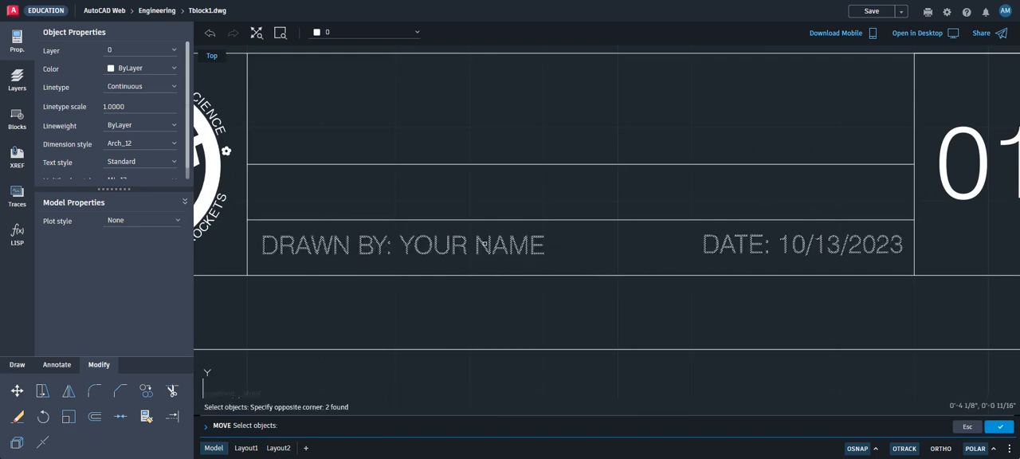
pyautogui.click(1001, 429)
pyautogui.scroll(3, 693, 273)
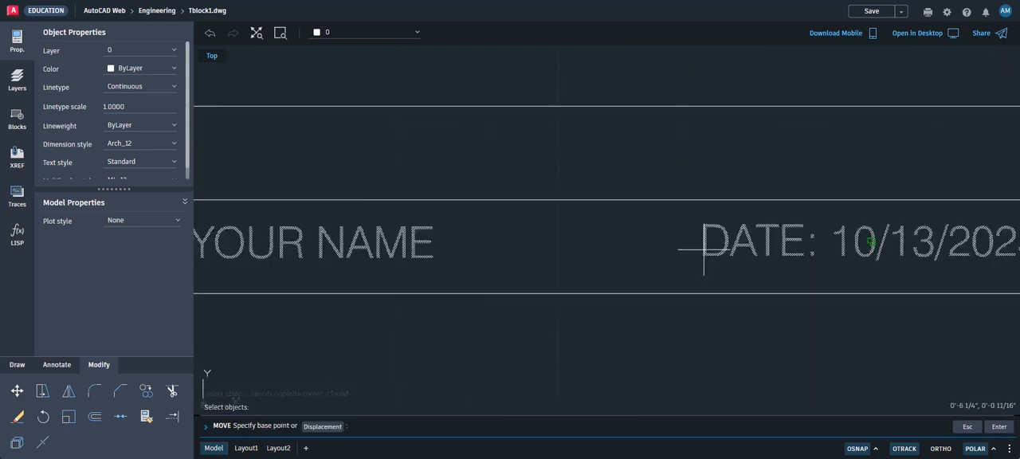
pyautogui.click(665, 235)
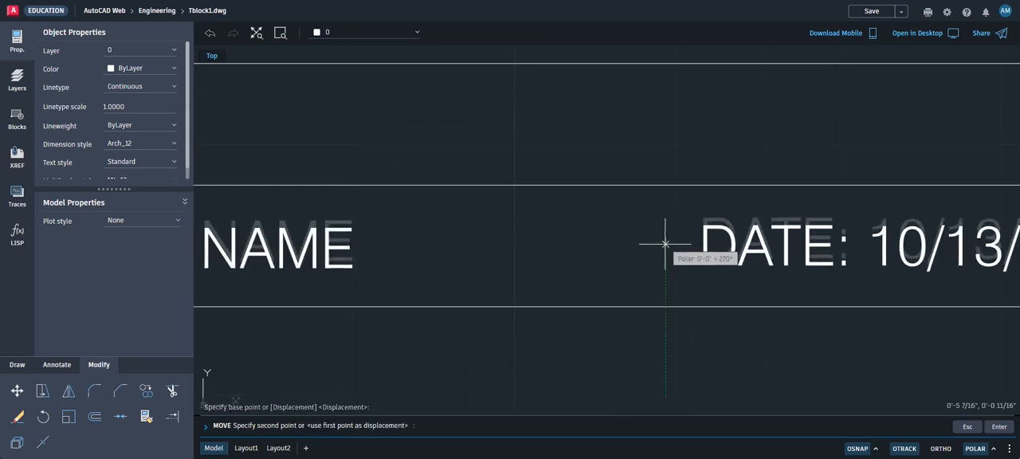
pyautogui.click(665, 247)
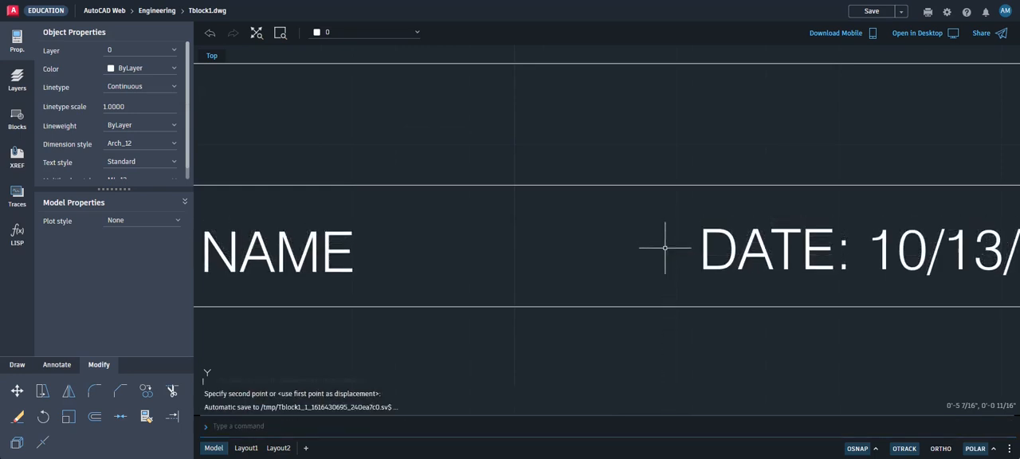
# Set the justification of the DATE: 10/13/2023 text to Middle right
pyautogui.scroll(-4, 749, 300)
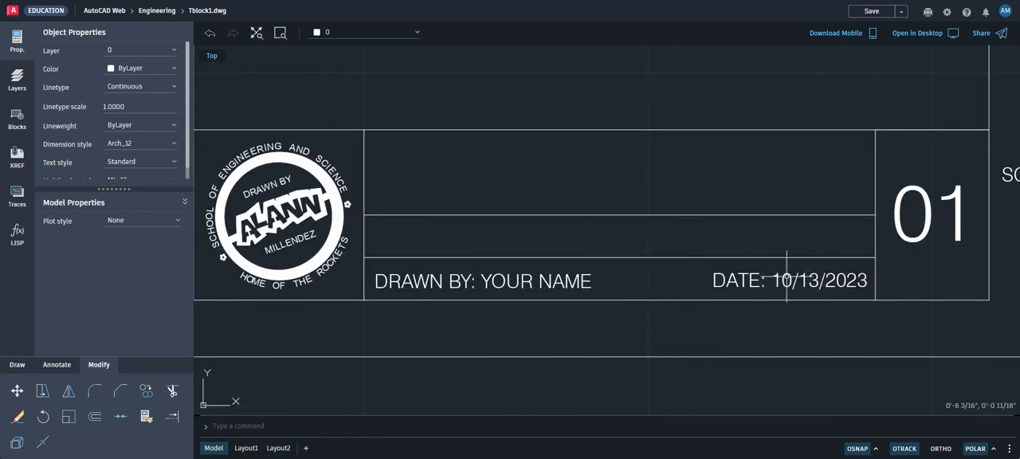
pyautogui.click(814, 280)
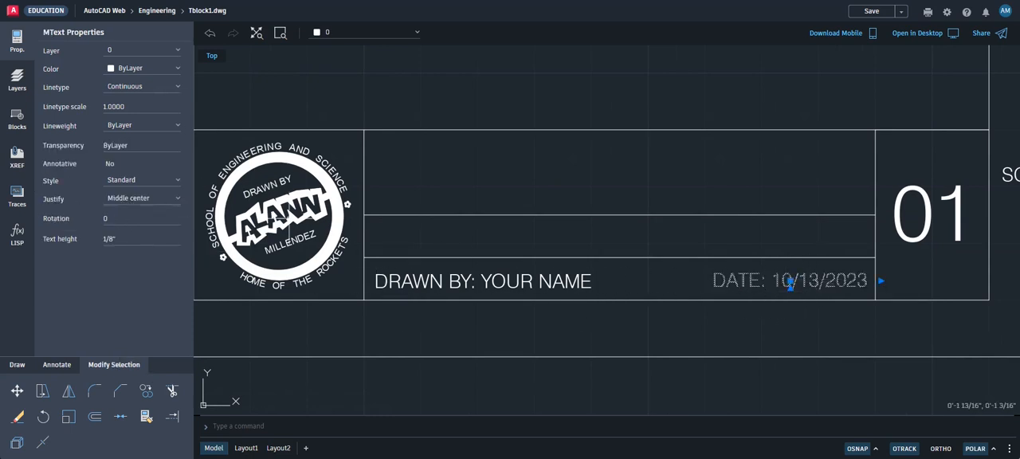
pyautogui.click(178, 201)
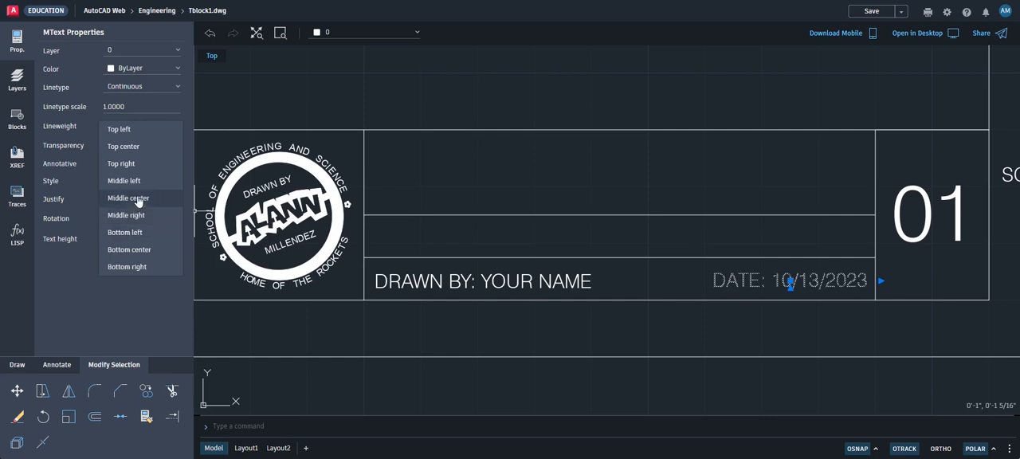
pyautogui.click(141, 217)
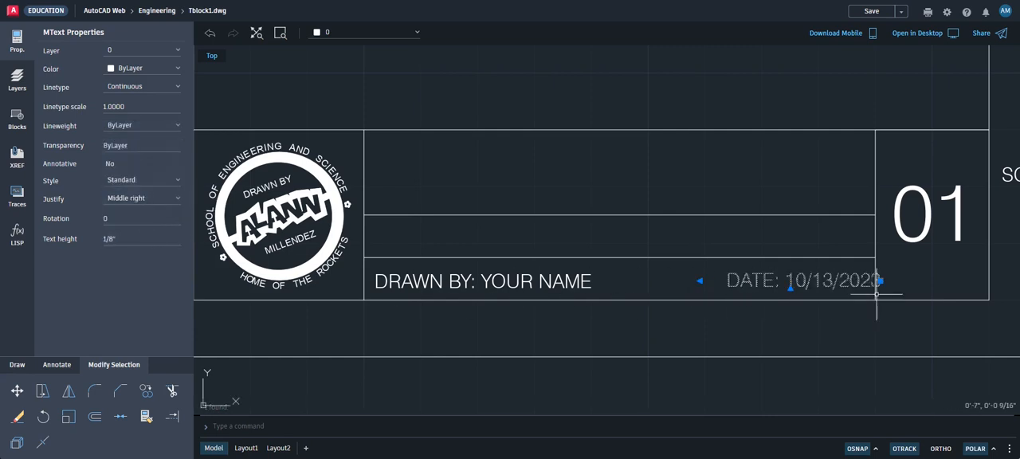
# Shift the DATE: 10/13/2023 text by its insertion grip horizontally about 1/8" away from the 01 cell, into its row
pyautogui.scroll(3, 879, 286)
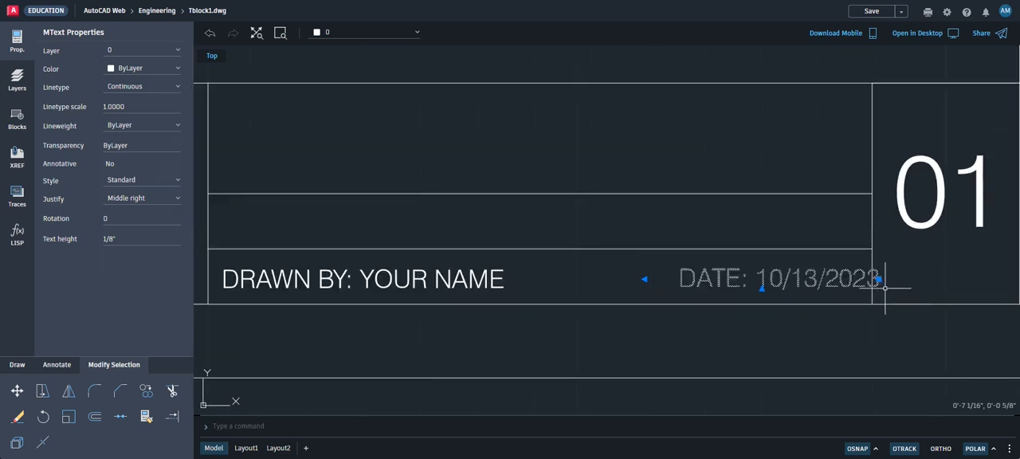
pyautogui.click(876, 277)
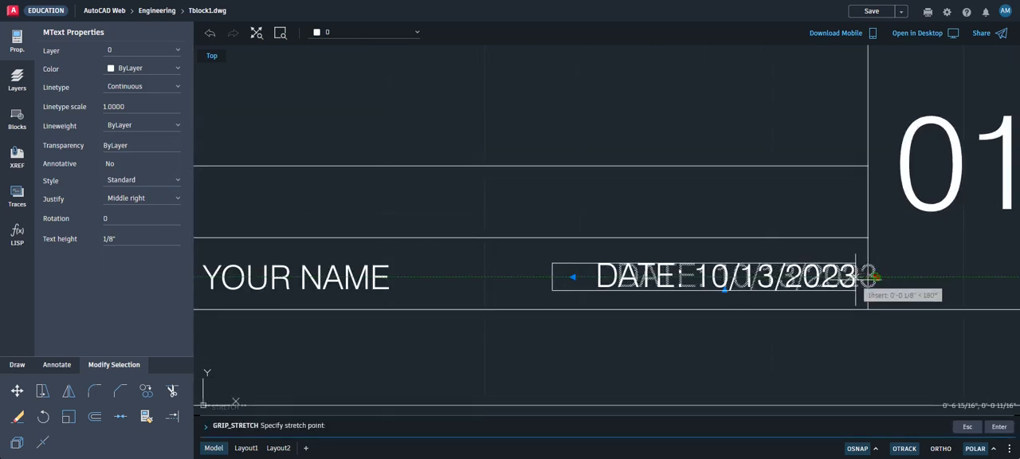
pyautogui.click(856, 276)
pyautogui.scroll(-3, 644, 346)
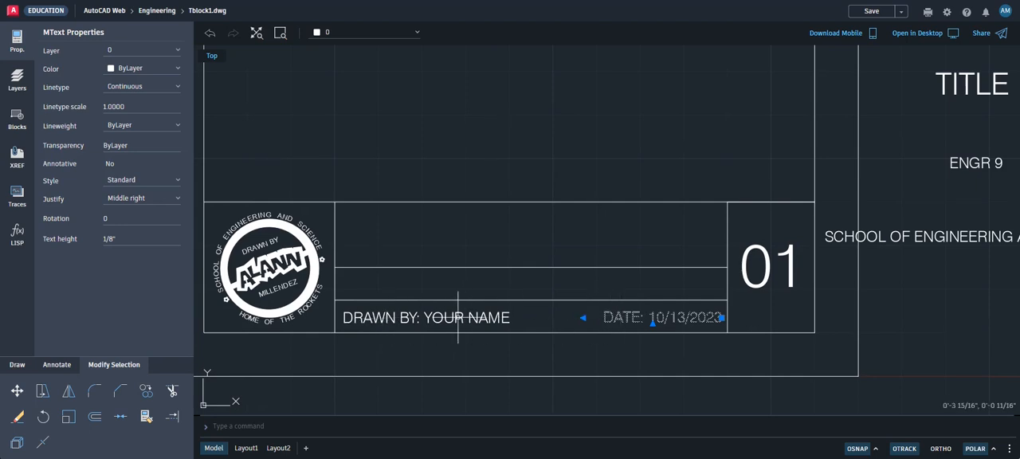
pyautogui.press('Escape')
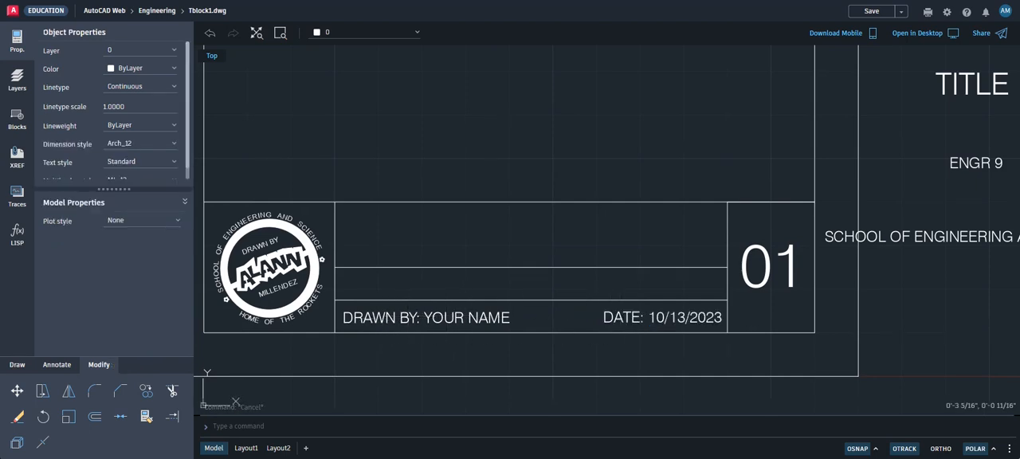
# Set the justification of the DRAWN BY: YOUR NAME text to Middle left
pyautogui.click(404, 317)
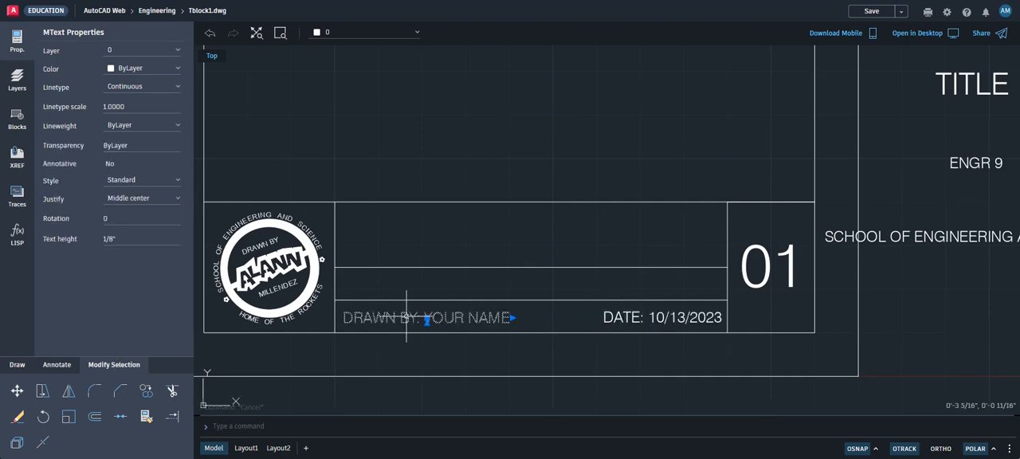
pyautogui.click(139, 200)
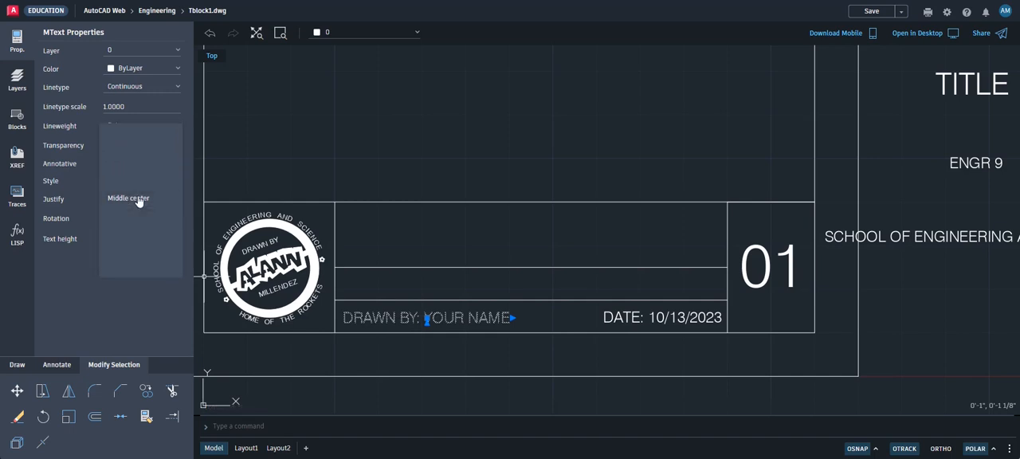
pyautogui.click(136, 183)
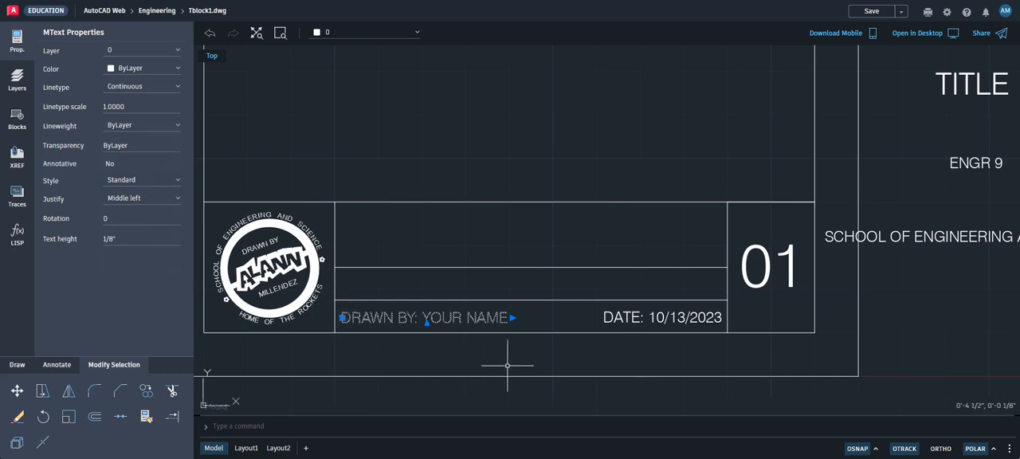
pyautogui.press('Escape')
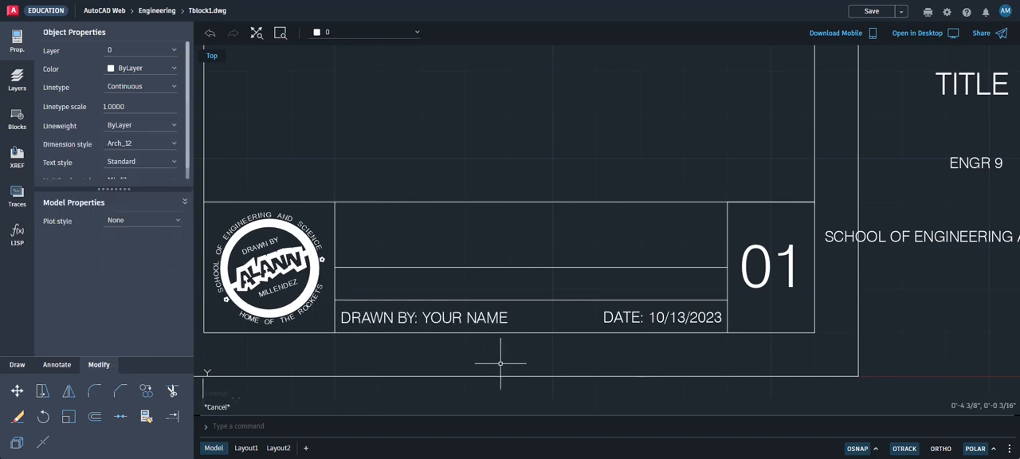
# Replace YOUR NAME in the DRAWN BY text with the drafter's first initial and last name in capitals
pyautogui.doubleClick(457, 317)
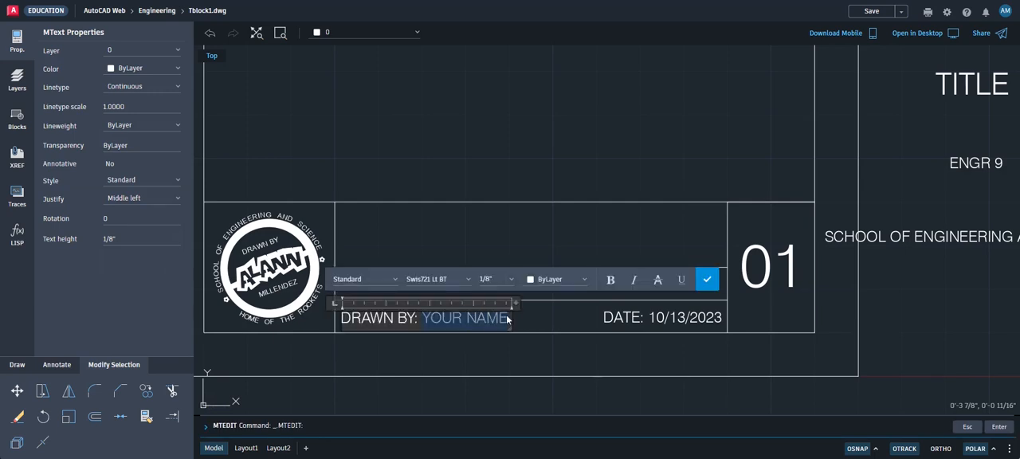
pyautogui.write('mil')
pyautogui.press('BackSpace')
pyautogui.press('BackSpace')
pyautogui.press('BackSpace')
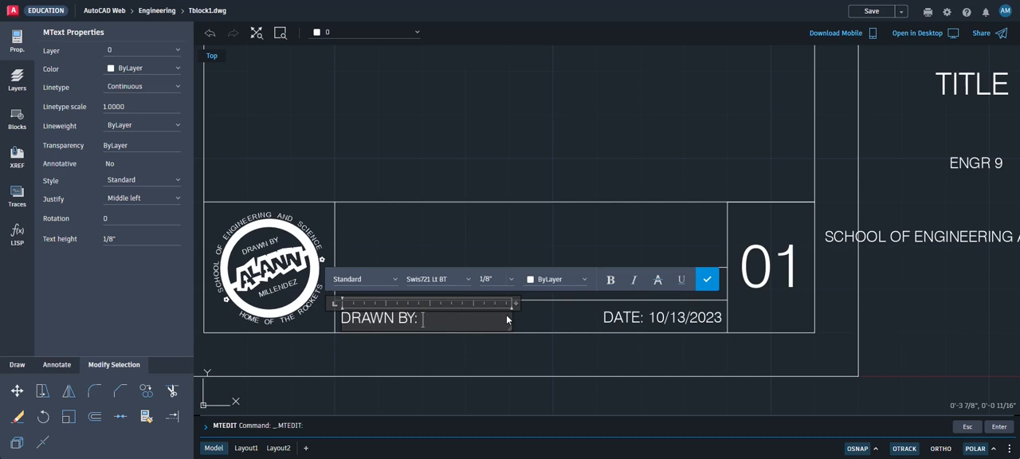
pyautogui.write('MILLENDEZ')
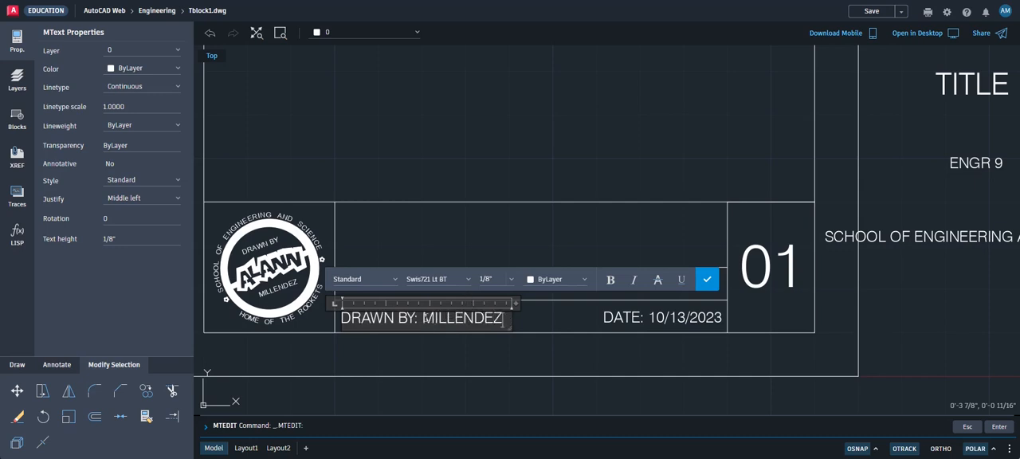
pyautogui.write('a')
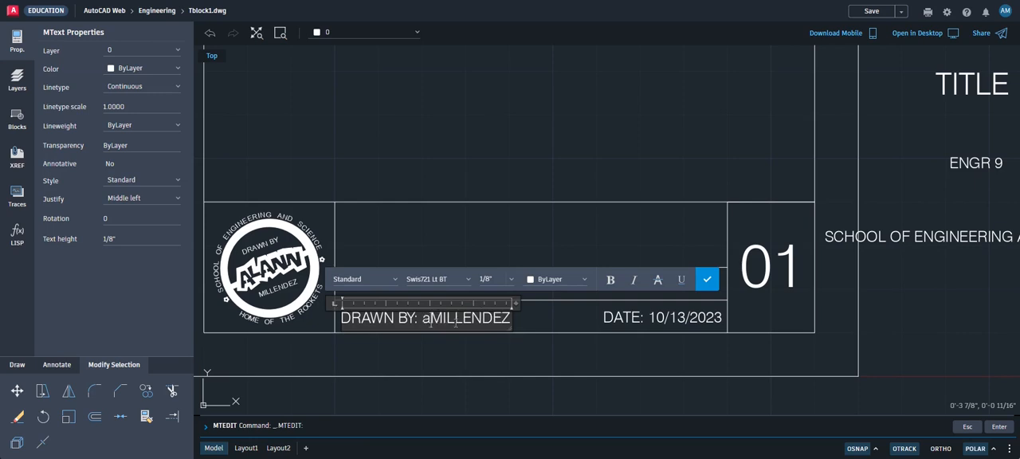
pyautogui.press('BackSpace')
pyautogui.write('A')
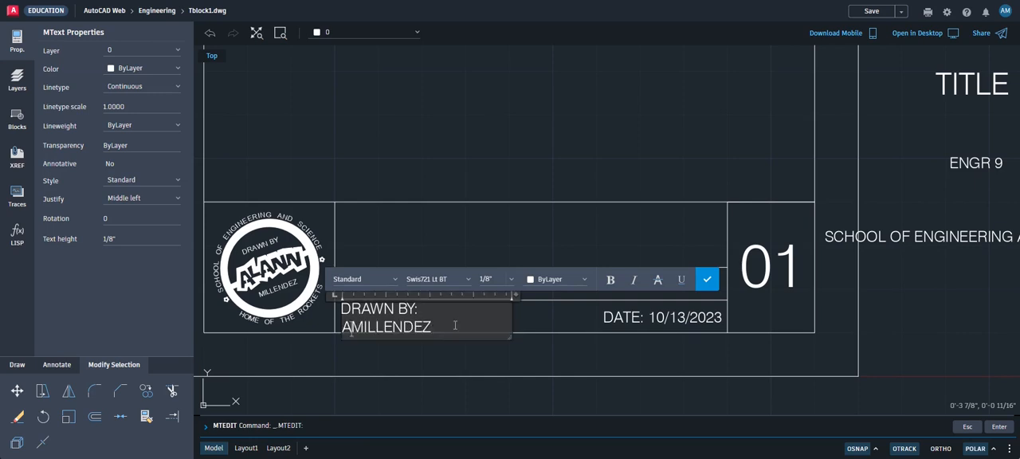
pyautogui.write('.')
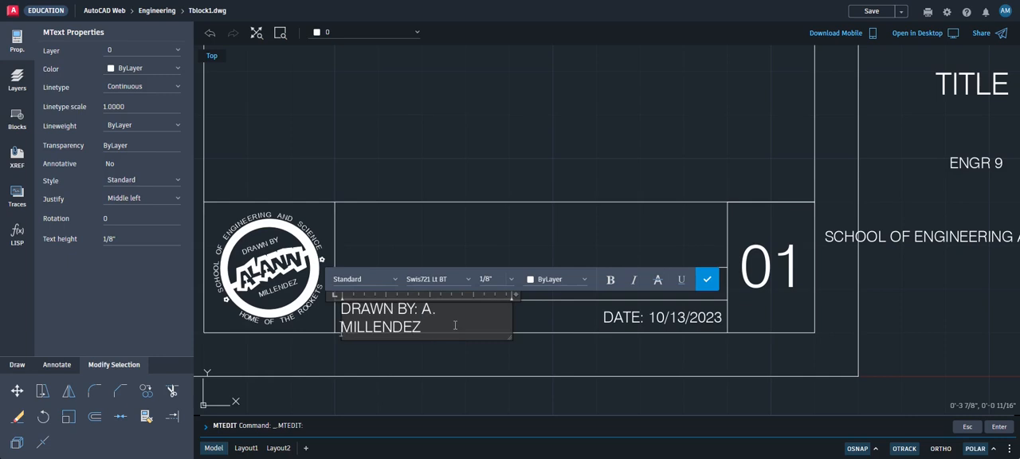
pyautogui.click(707, 278)
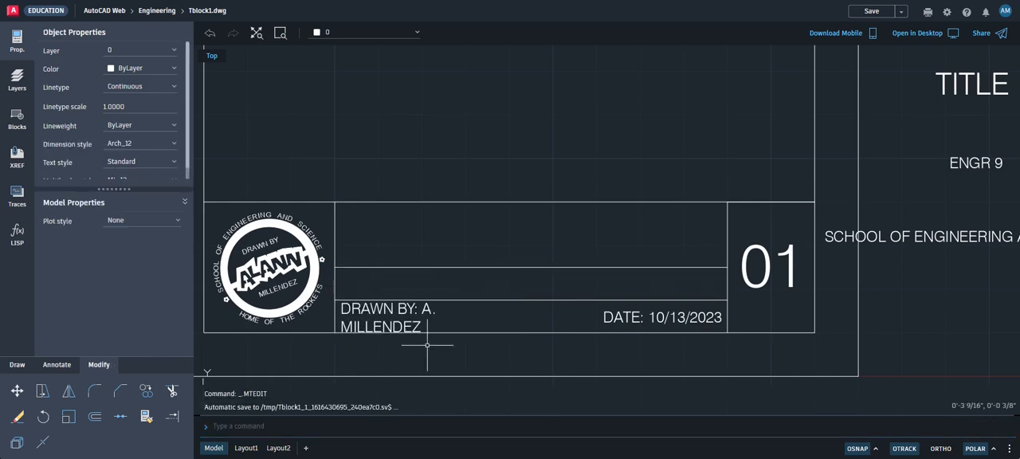
# Widen the text frame of the DRAWN BY text so that the drafter's name fits on one line
pyautogui.click(413, 325)
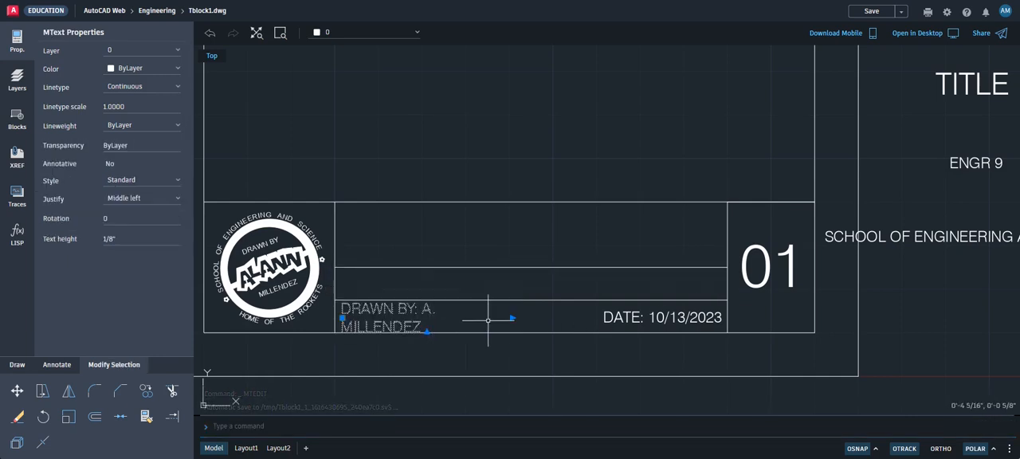
pyautogui.click(427, 332)
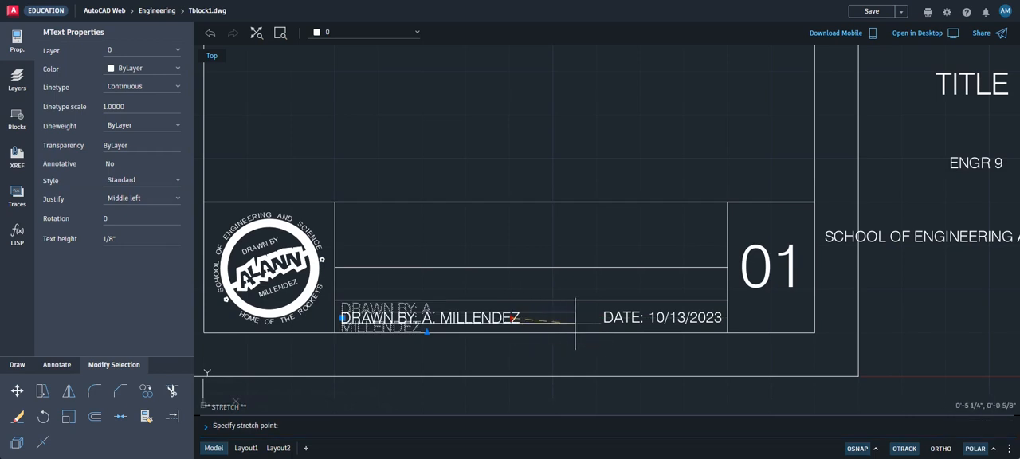
pyautogui.press('Escape')
pyautogui.press('Escape')
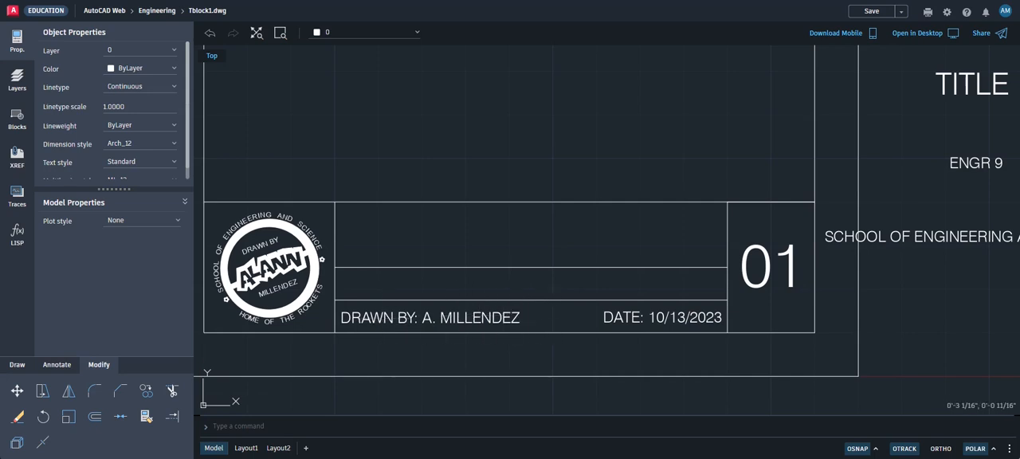
pyautogui.click(361, 313)
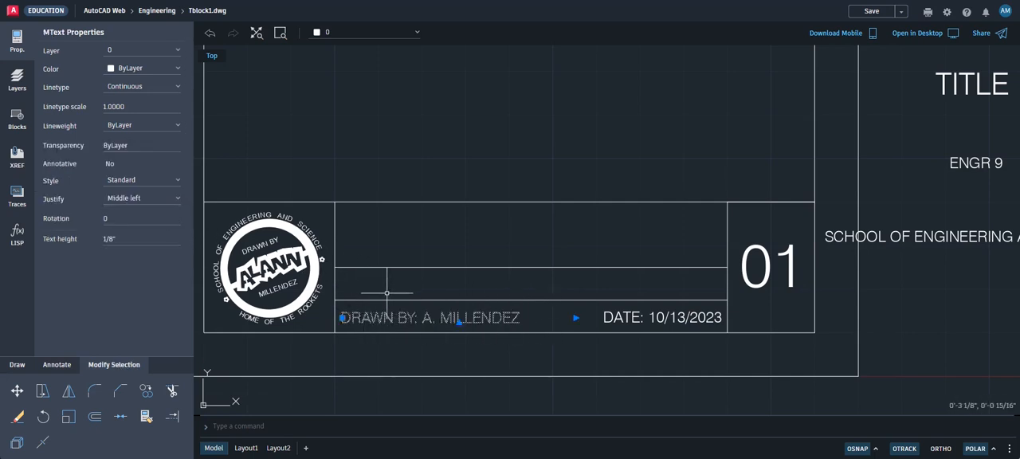
pyautogui.press('Escape')
# Set the justification of the SCHOOL OF ENGINEERING AND SCIENCES text to Middle left
pyautogui.scroll(-1, 628, 317)
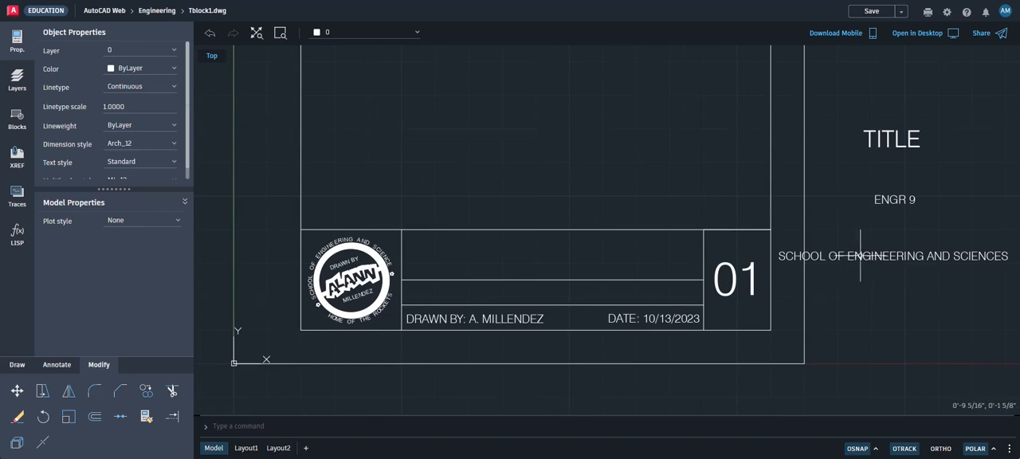
pyautogui.click(831, 257)
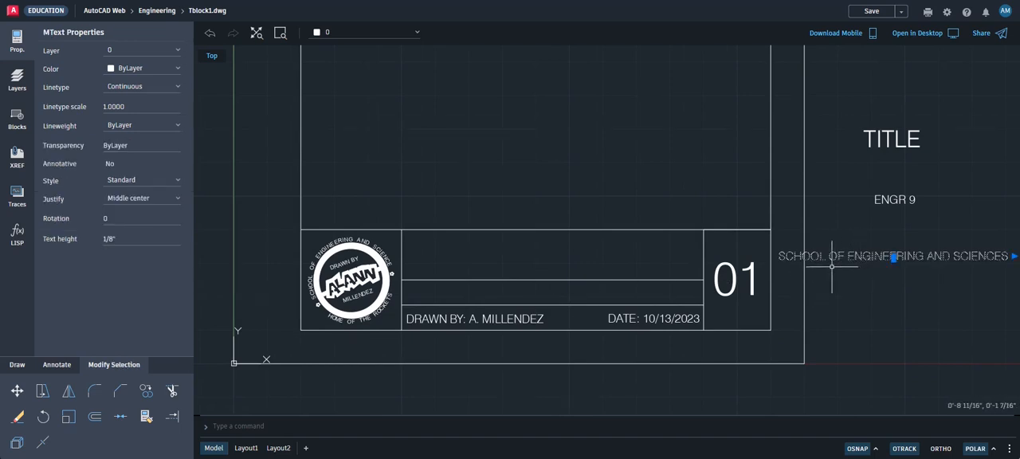
pyautogui.click(145, 198)
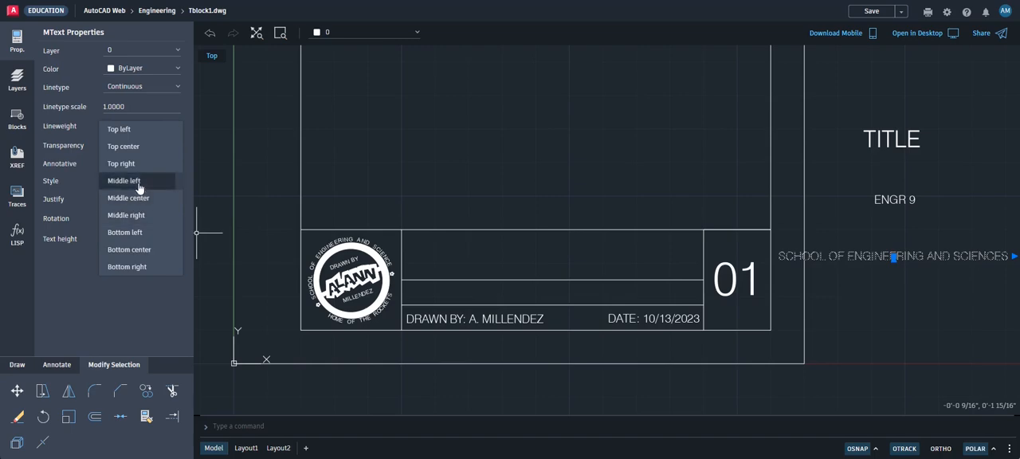
pyautogui.click(124, 181)
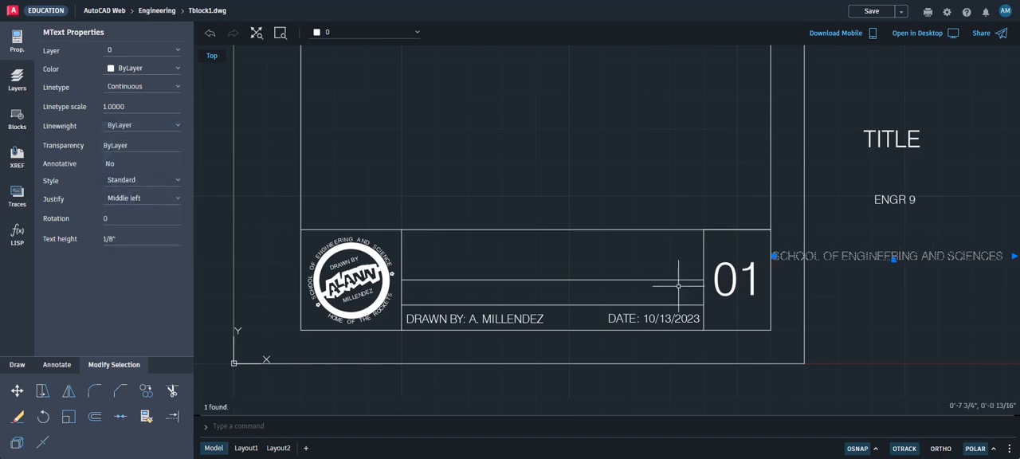
# Snap the left insertion grip of the SCHOOL OF ENGINEERING AND SCIENCES text onto the insertion point of the DRAWN BY text
pyautogui.click(773, 256)
pyautogui.scroll(5, 410, 293)
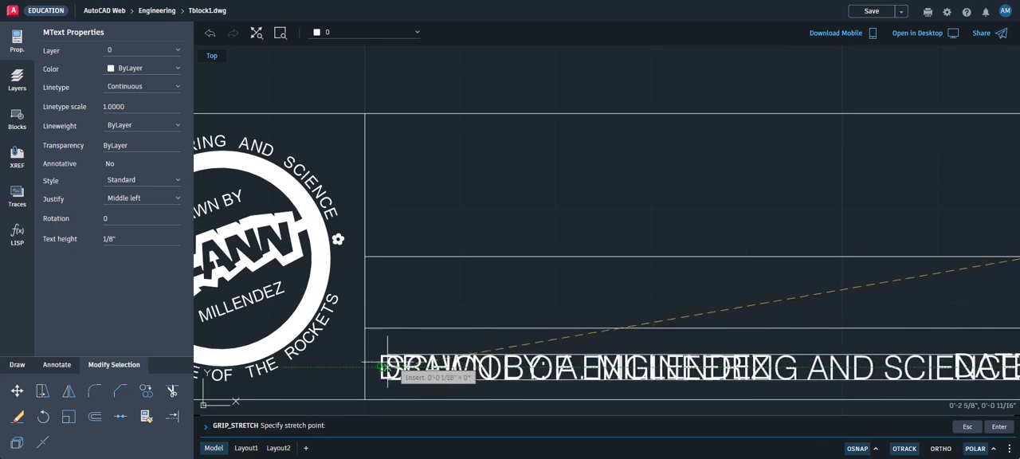
pyautogui.click(382, 366)
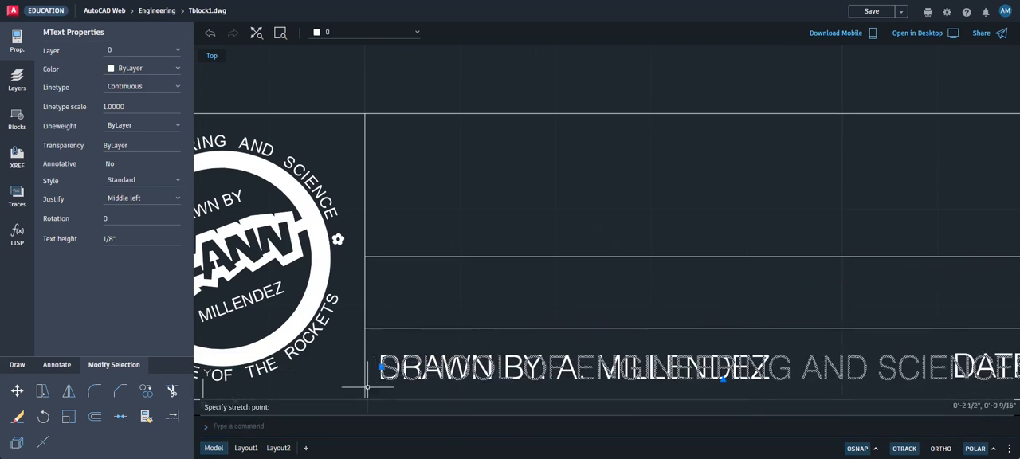
# Move the SCHOOL OF ENGINEERING AND SCIENCES text straight up about 3/8" into the row above the DRAWN BY text
pyautogui.click(16, 390)
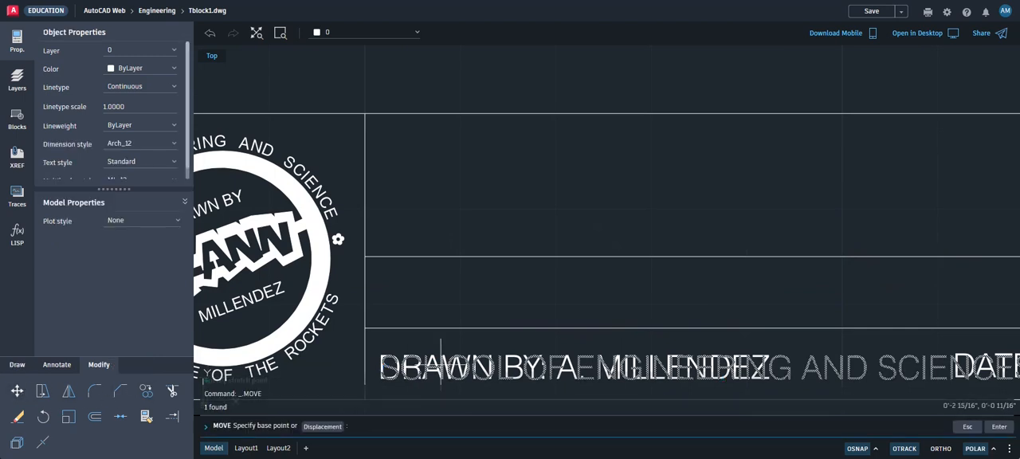
pyautogui.click(573, 367)
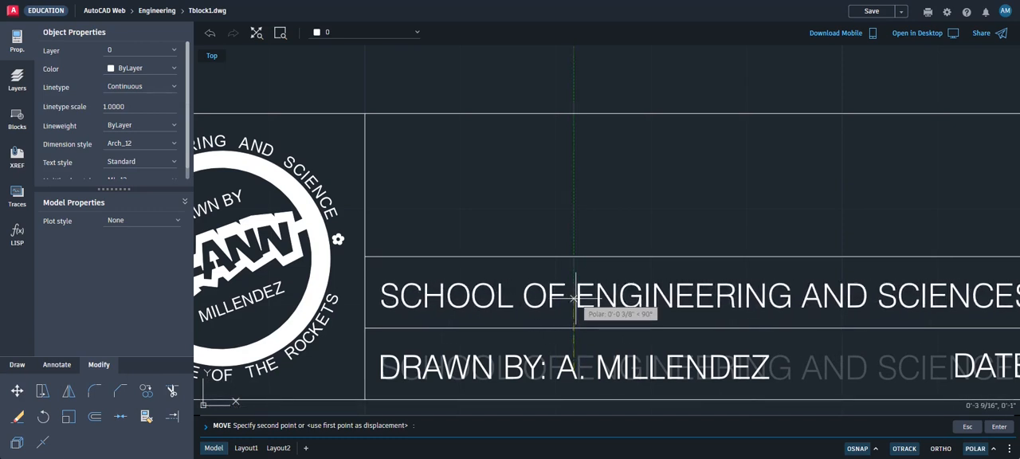
pyautogui.click(573, 298)
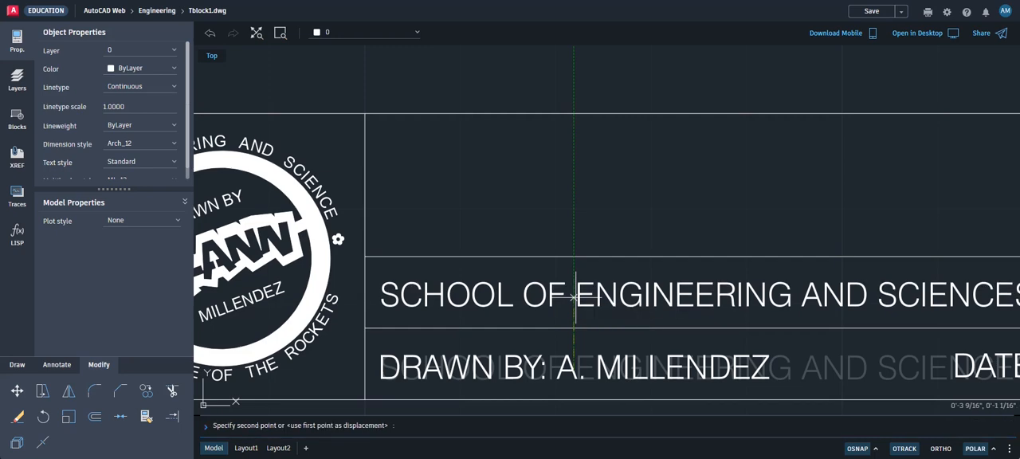
pyautogui.scroll(-3, 573, 301)
pyautogui.scroll(-1, 623, 318)
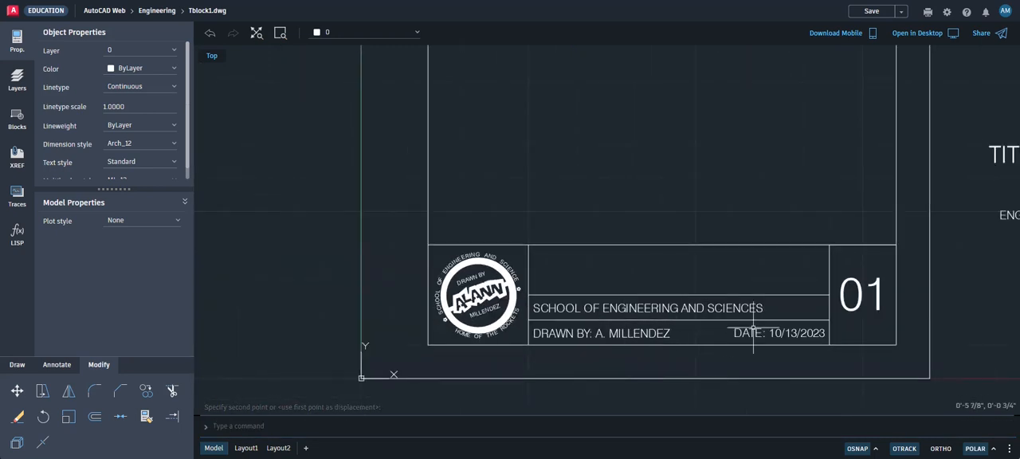
# Set the justification of the ENGR 9 text to Middle right
pyautogui.moveTo(747, 328); pyautogui.dragTo(593, 333, button='middle')
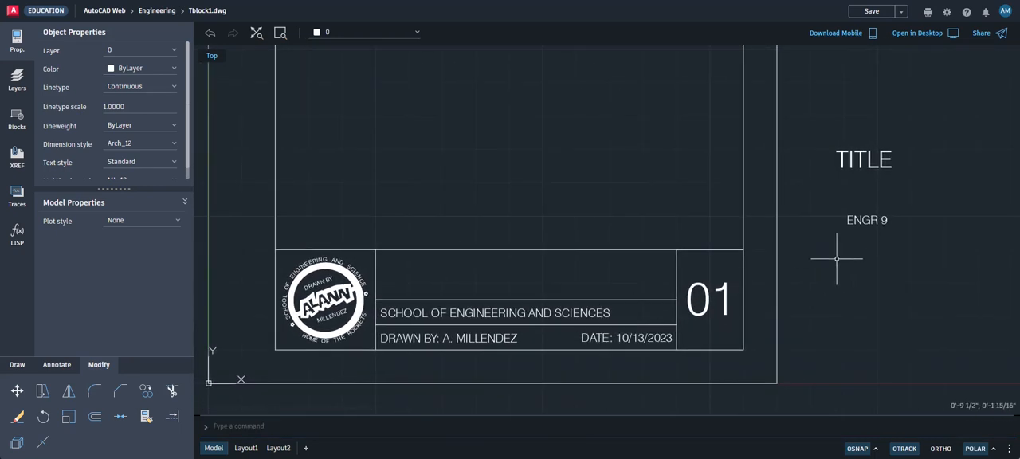
pyautogui.click(867, 219)
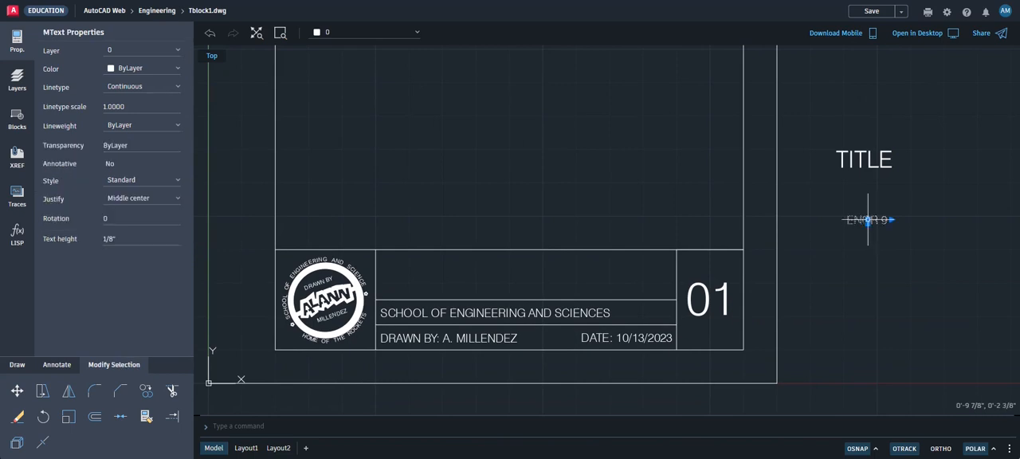
pyautogui.click(167, 203)
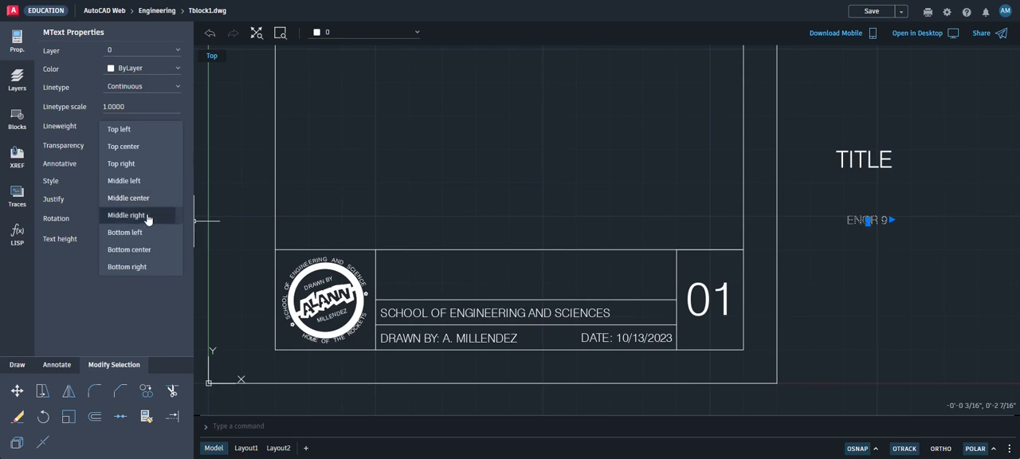
pyautogui.click(168, 216)
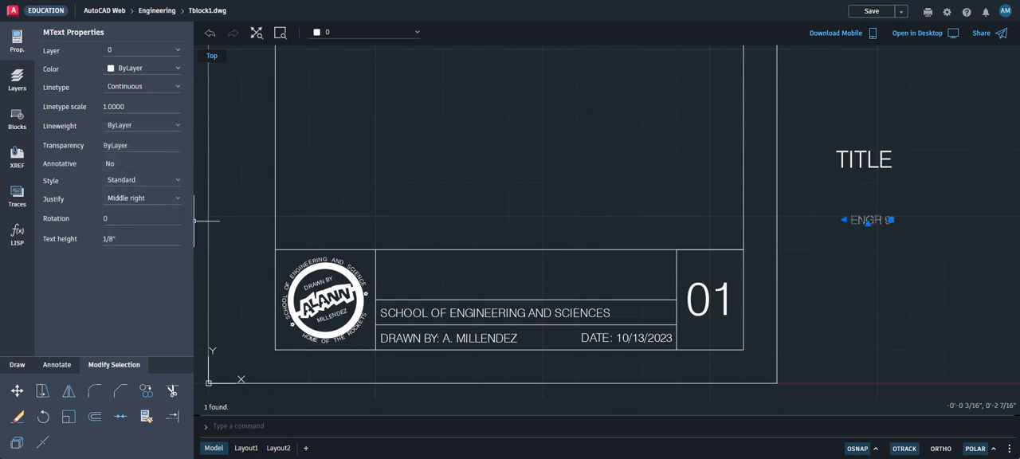
# Snap the right insertion grip of the ENGR 9 text onto the insertion point of the DATE text
pyautogui.click(890, 219)
pyautogui.scroll(4, 629, 288)
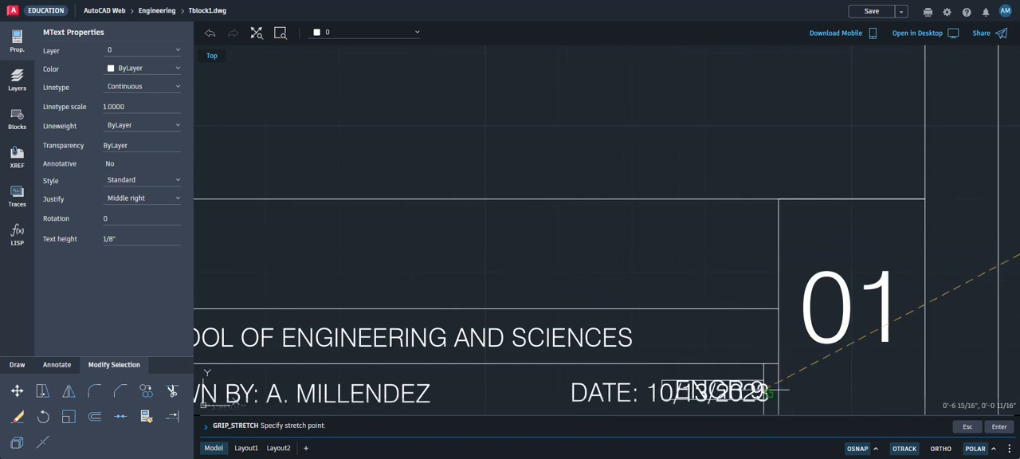
pyautogui.click(766, 393)
# Move the ENGR 9 text straight up about 3/8" from the DATE text's insertion point into the school name row
pyautogui.click(19, 408)
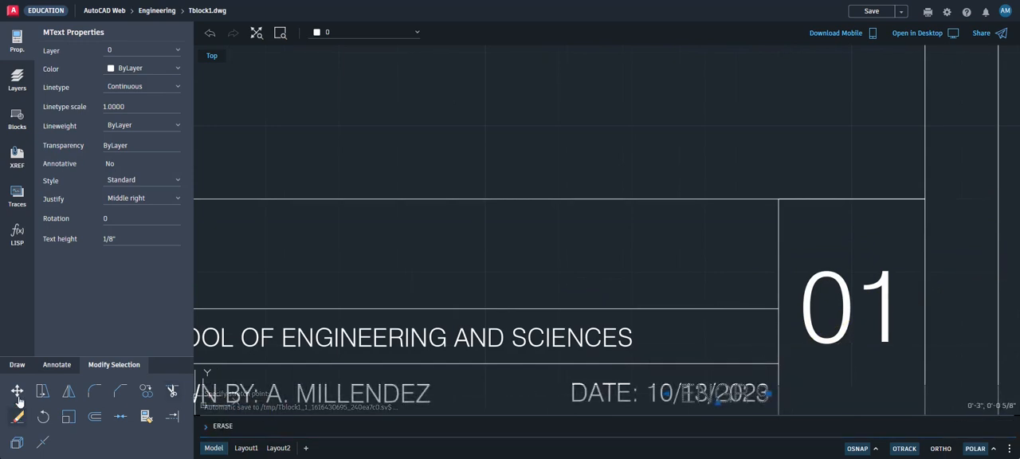
pyautogui.click(16, 391)
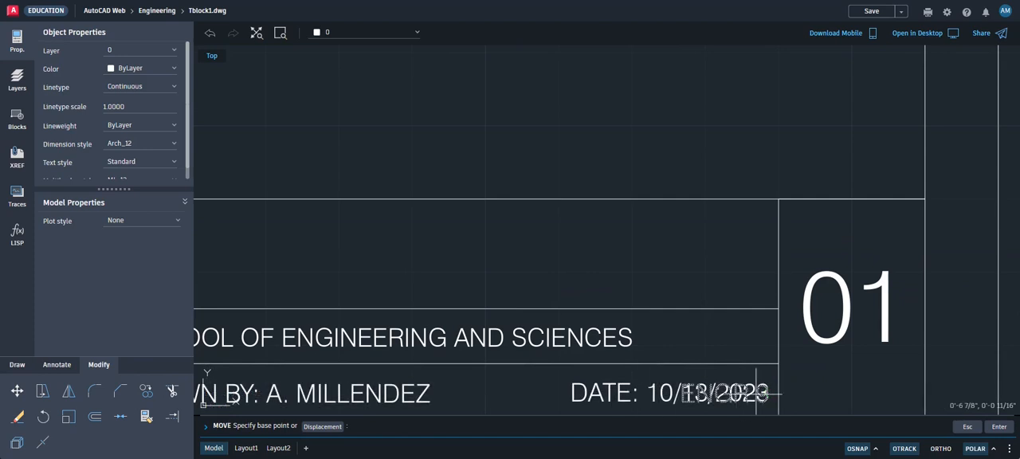
pyautogui.scroll(3, 762, 390)
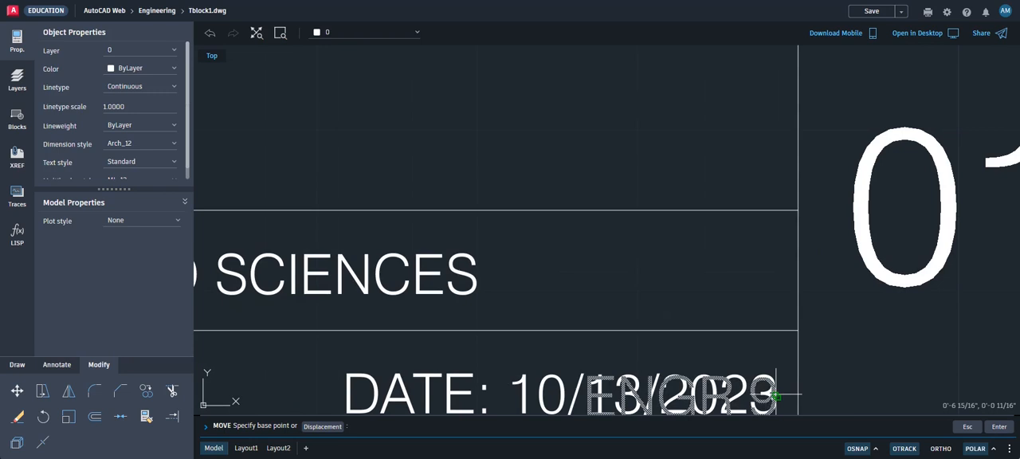
pyautogui.click(775, 395)
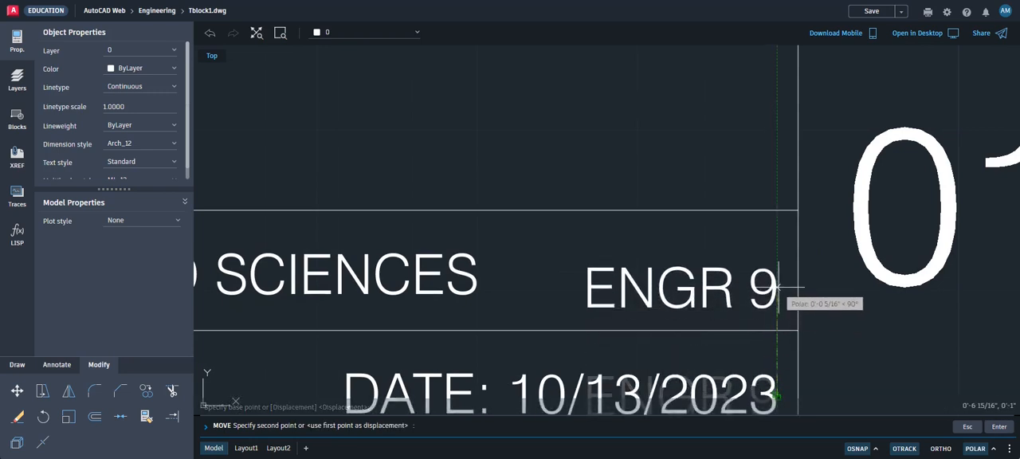
pyautogui.scroll(-2, 513, 277)
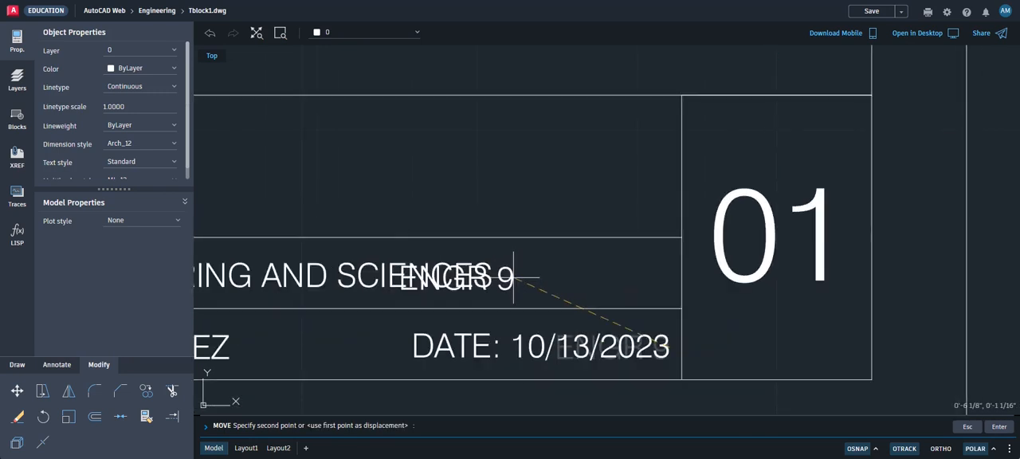
pyautogui.scroll(2, 656, 278)
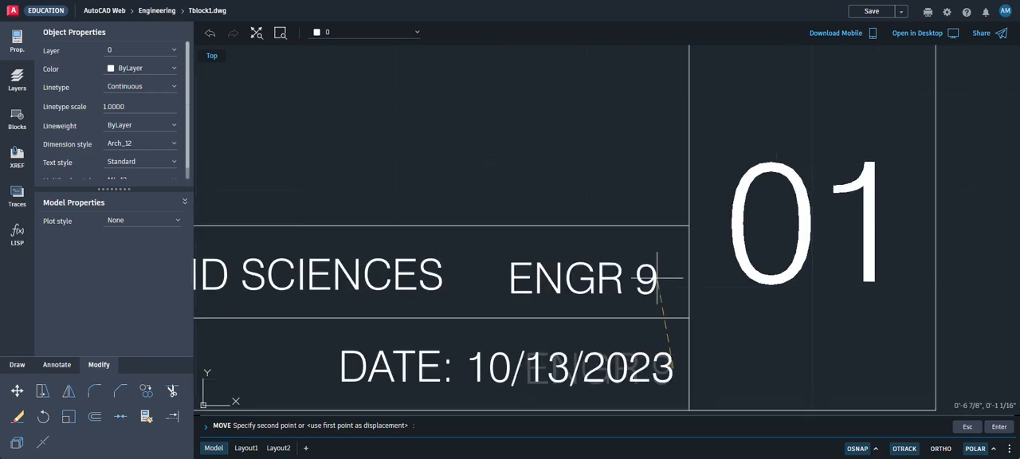
pyautogui.scroll(1, 656, 278)
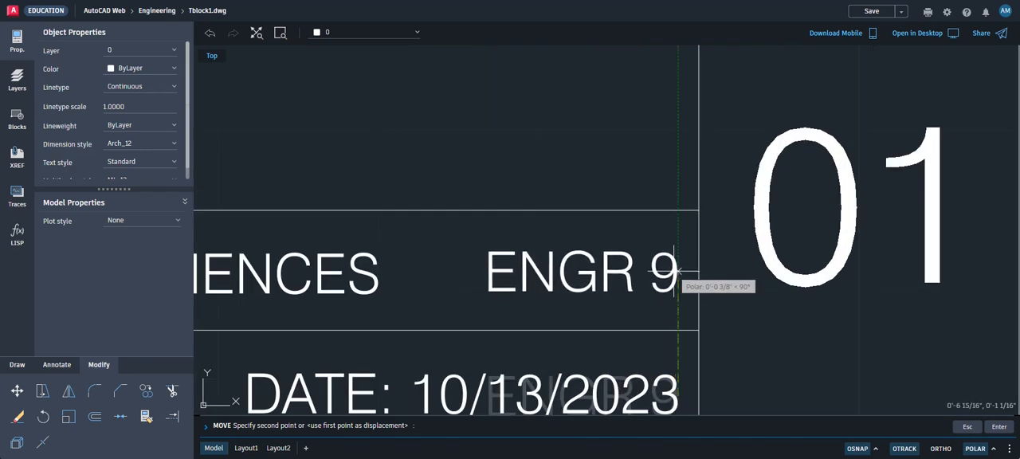
pyautogui.click(676, 271)
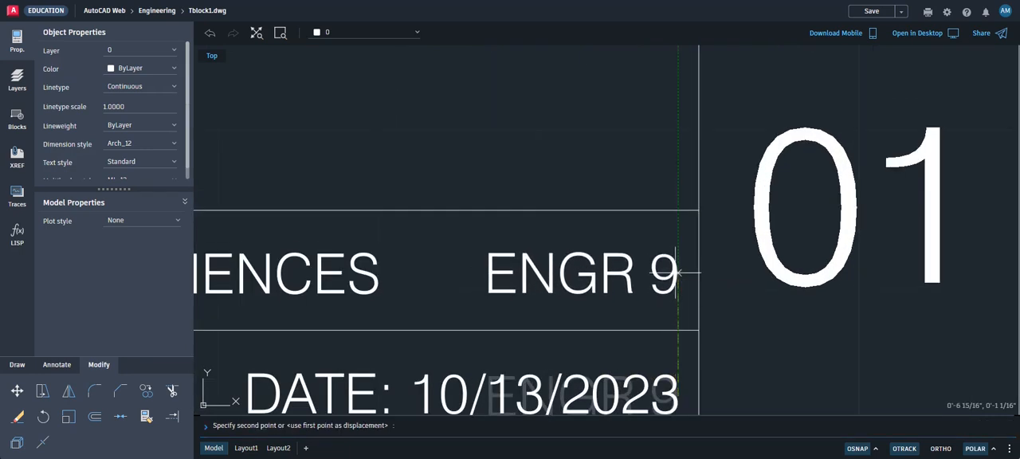
pyautogui.scroll(-5, 660, 323)
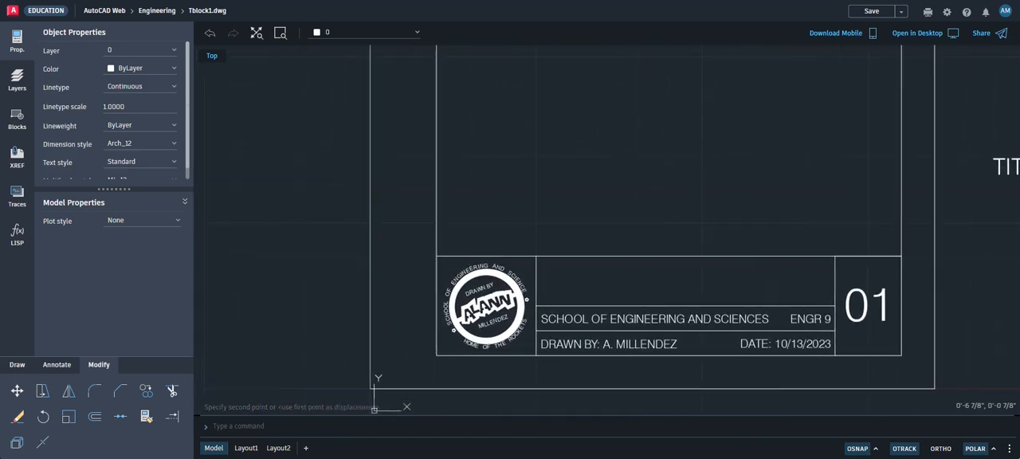
# Enable the Nearest object snap and draw a vertical 3/8" line across the row between the school name and ENGR 9
pyautogui.moveTo(717, 357); pyautogui.dragTo(660, 314, button='middle')
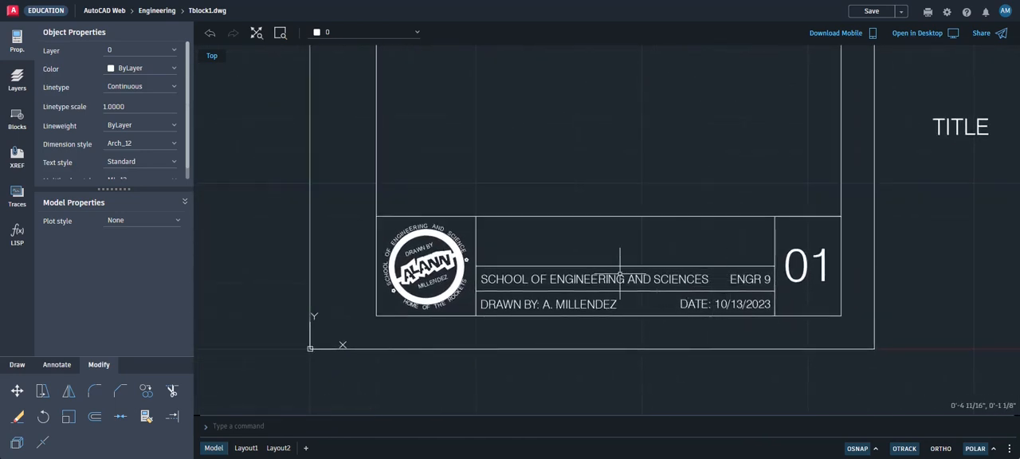
pyautogui.scroll(4, 709, 279)
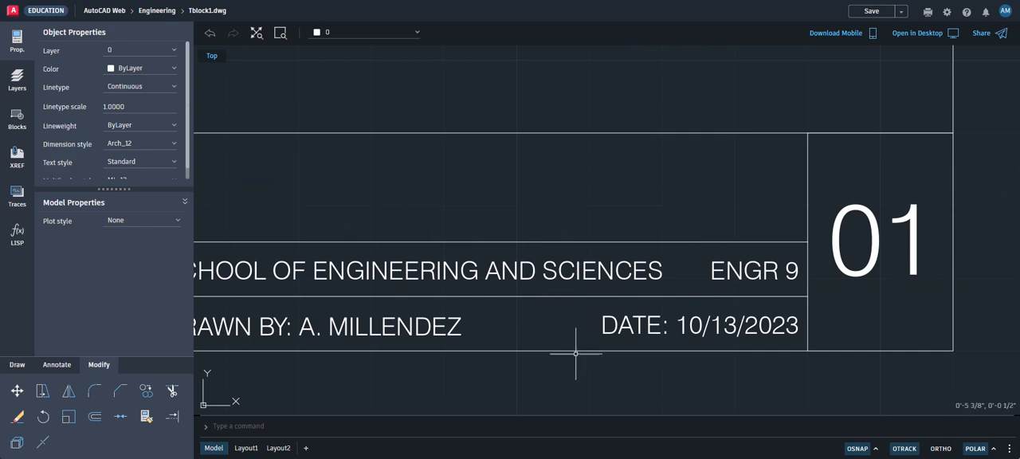
pyautogui.click(16, 364)
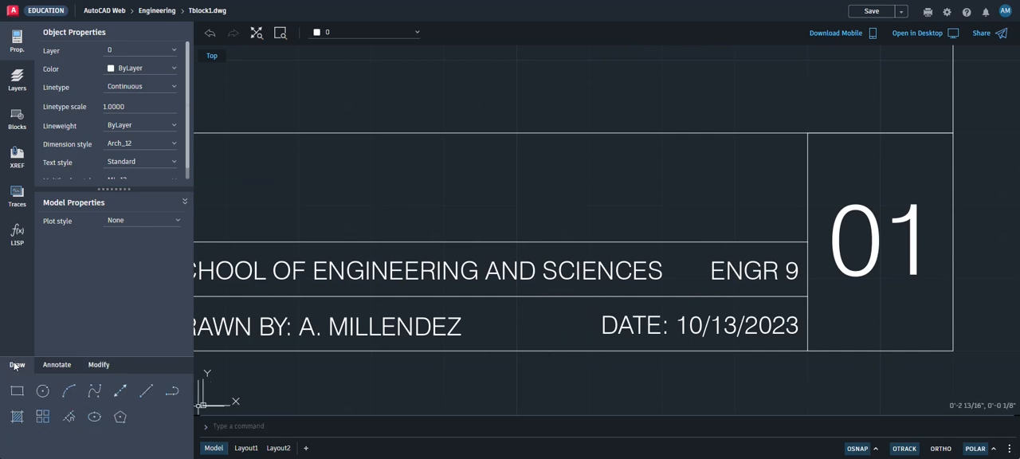
pyautogui.click(146, 392)
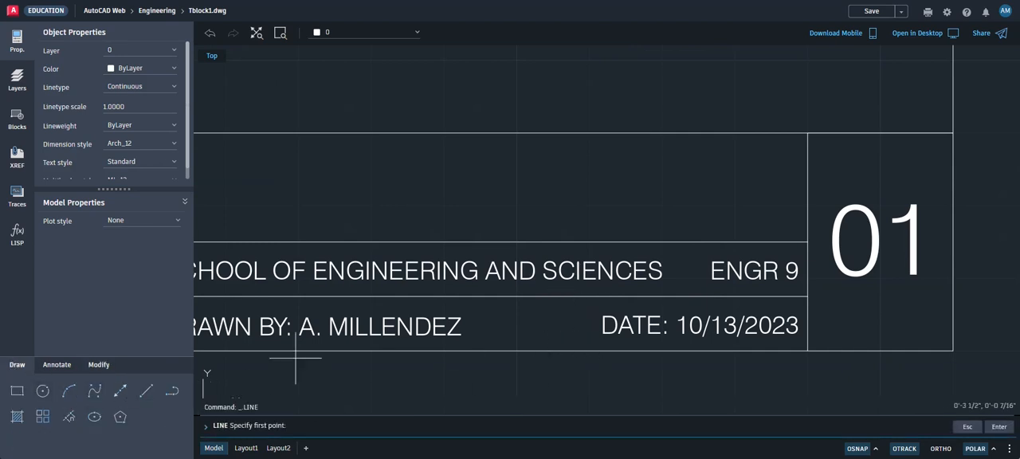
pyautogui.click(876, 450)
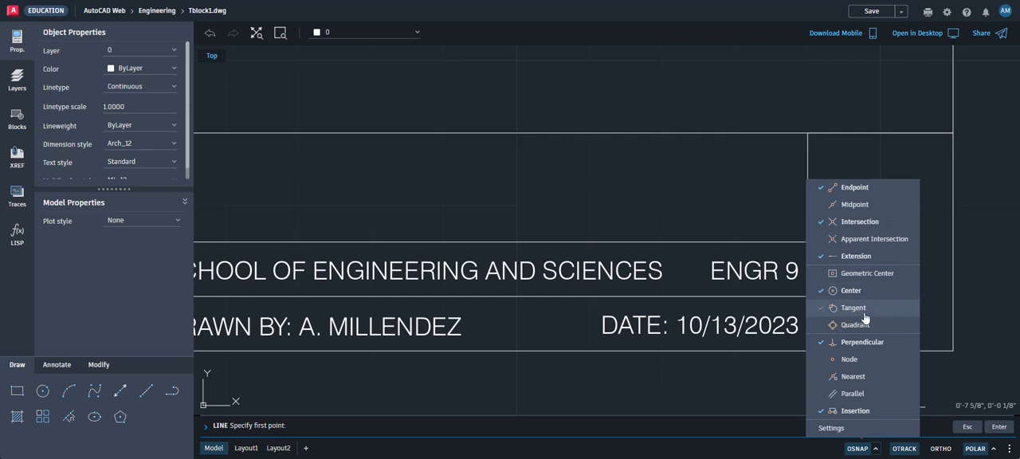
pyautogui.click(822, 378)
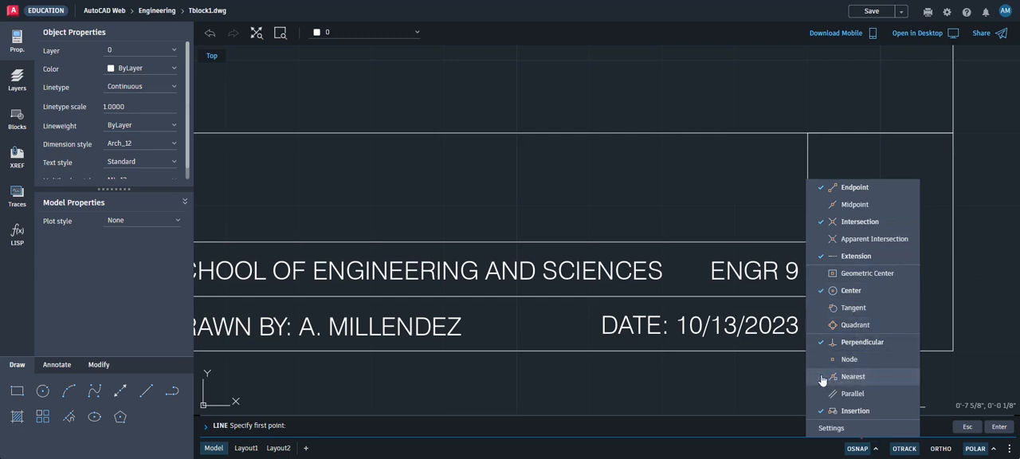
pyautogui.click(685, 241)
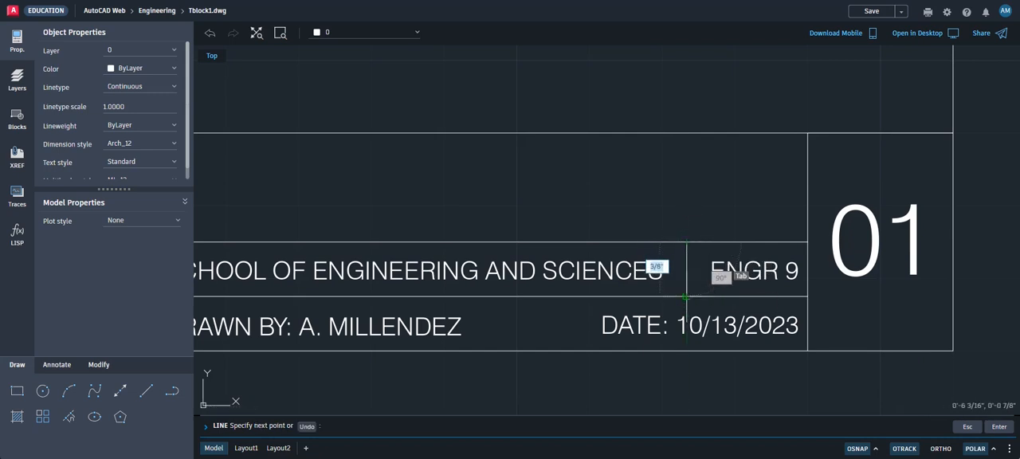
pyautogui.click(684, 297)
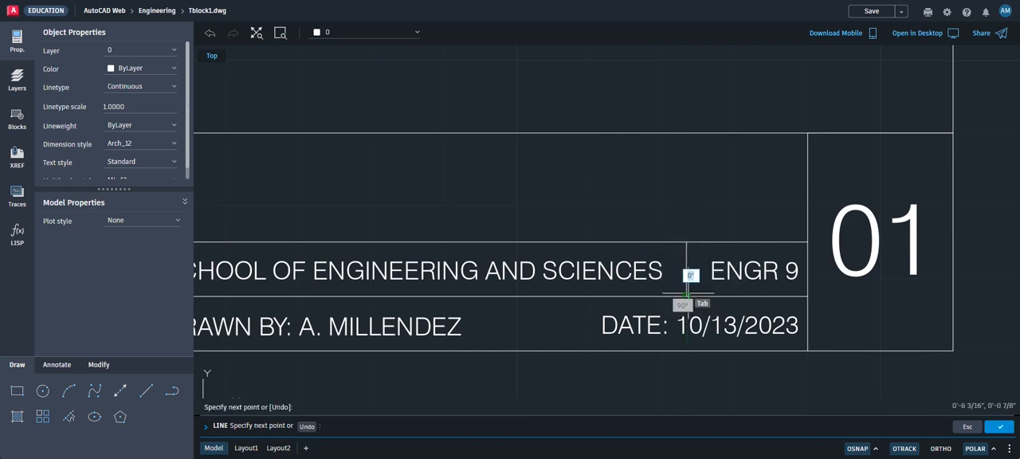
pyautogui.click(998, 427)
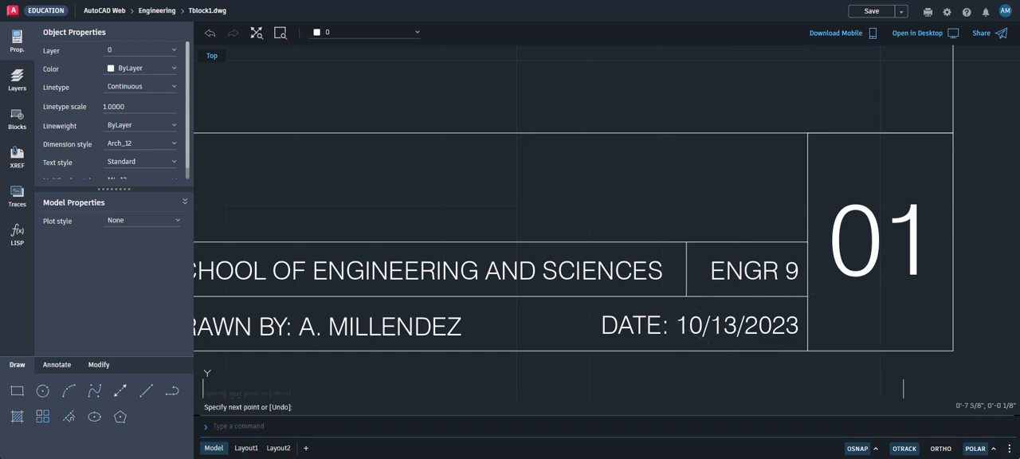
# Draw a vertical line across the lowest row between the DRAWN BY text and the DATE text
pyautogui.click(146, 394)
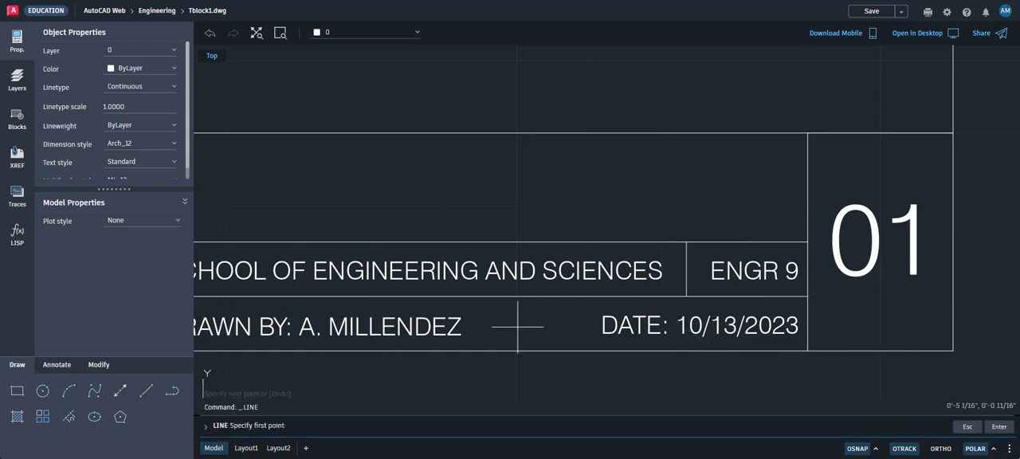
pyautogui.click(582, 297)
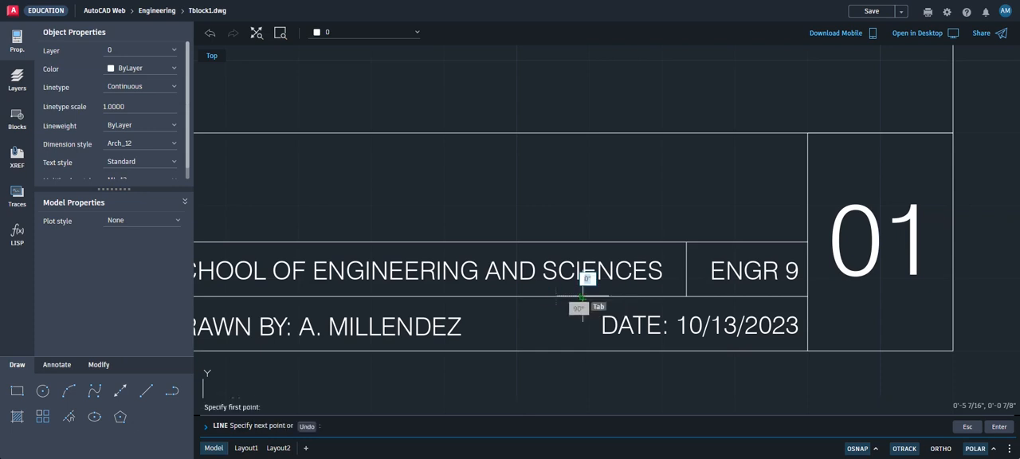
pyautogui.scroll(-2, 697, 391)
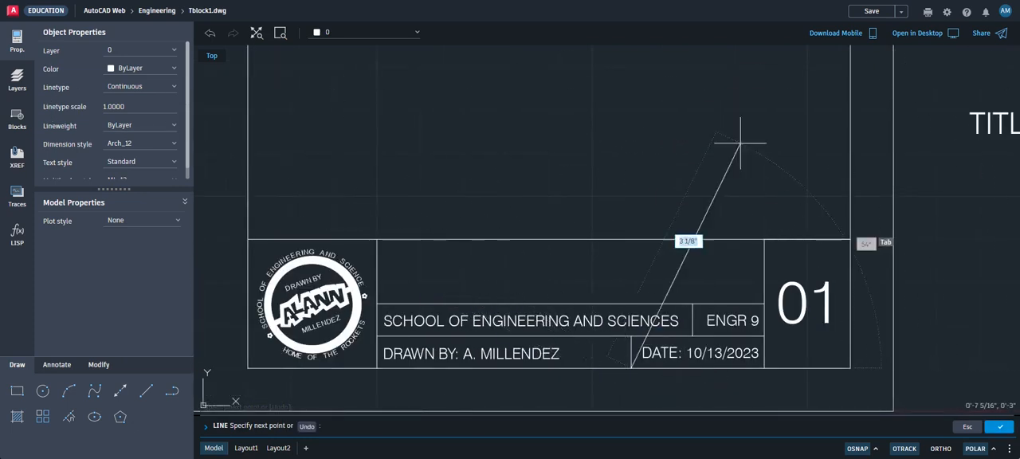
pyautogui.click(999, 426)
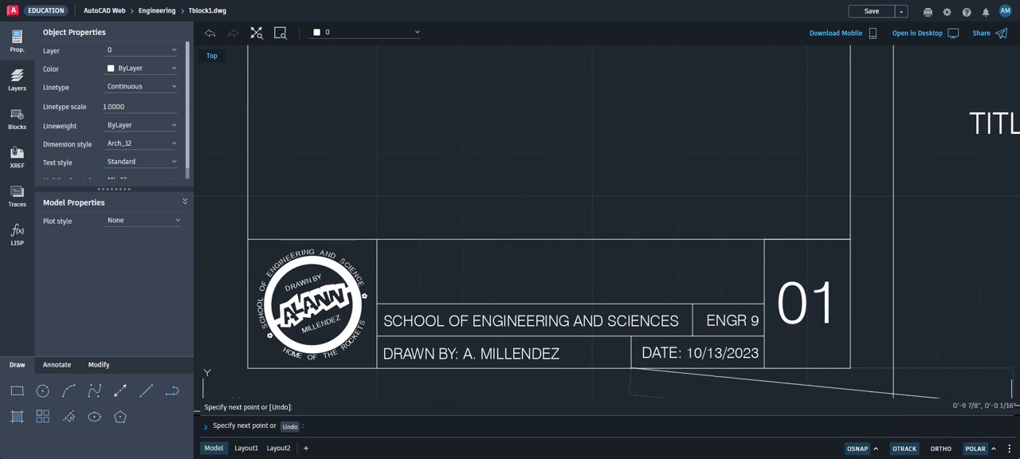
pyautogui.scroll(-1, 975, 311)
pyautogui.moveTo(972, 300); pyautogui.dragTo(837, 321, button='middle')
pyautogui.scroll(1, 849, 275)
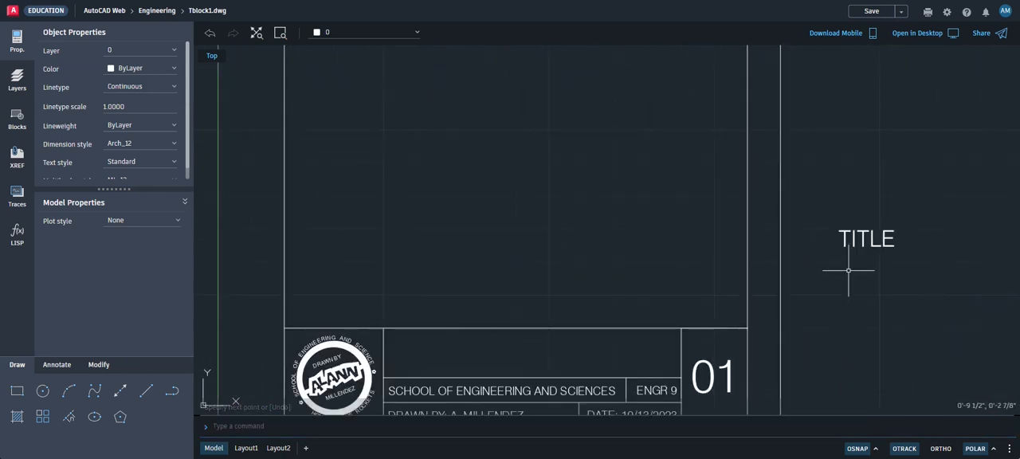
pyautogui.scroll(-2, 849, 275)
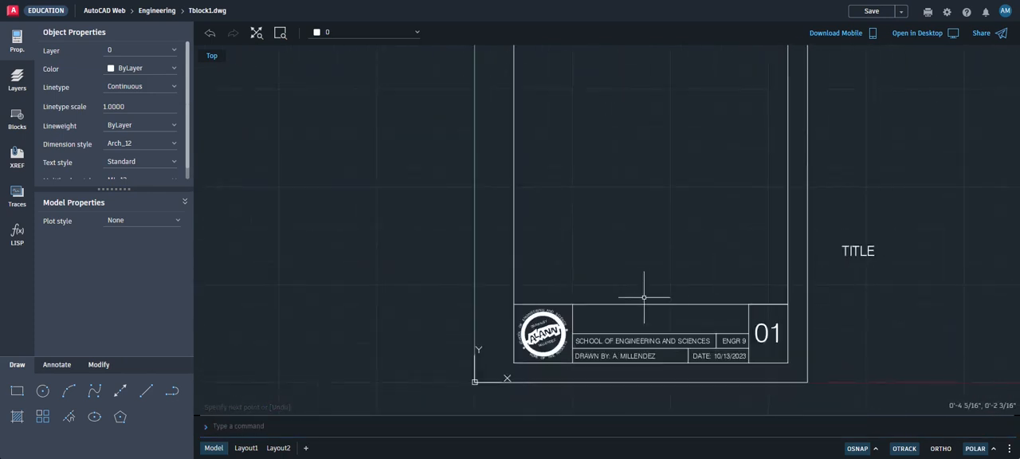
# Move the TITLE text from outside the sheet into the middle of the empty row above the school name
pyautogui.click(849, 250)
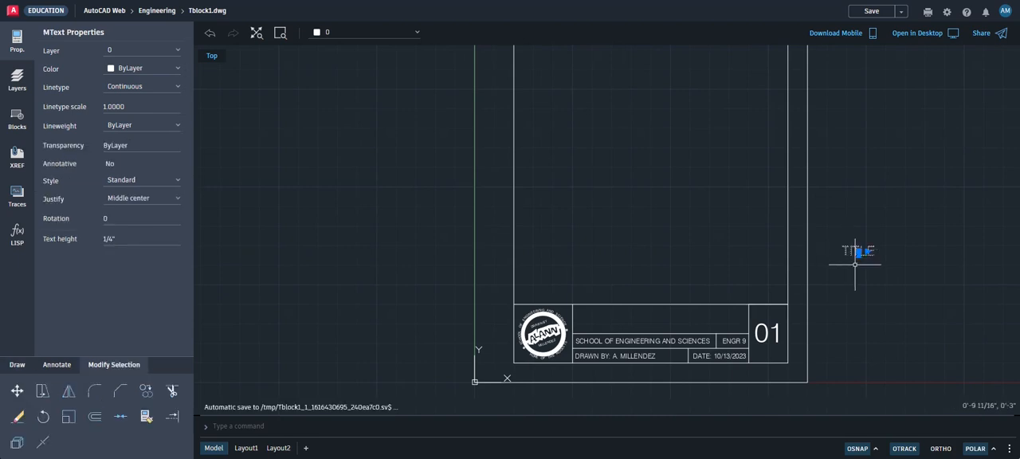
pyautogui.scroll(3, 853, 245)
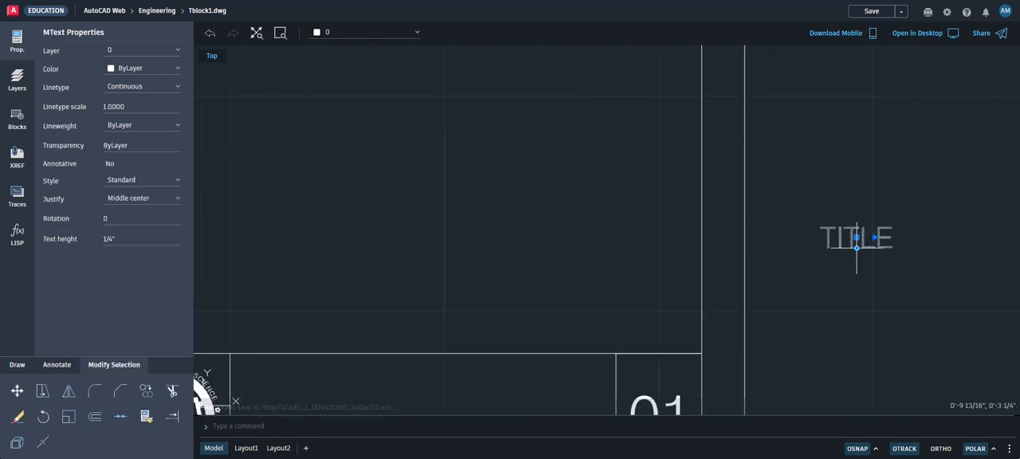
pyautogui.scroll(-2, 855, 263)
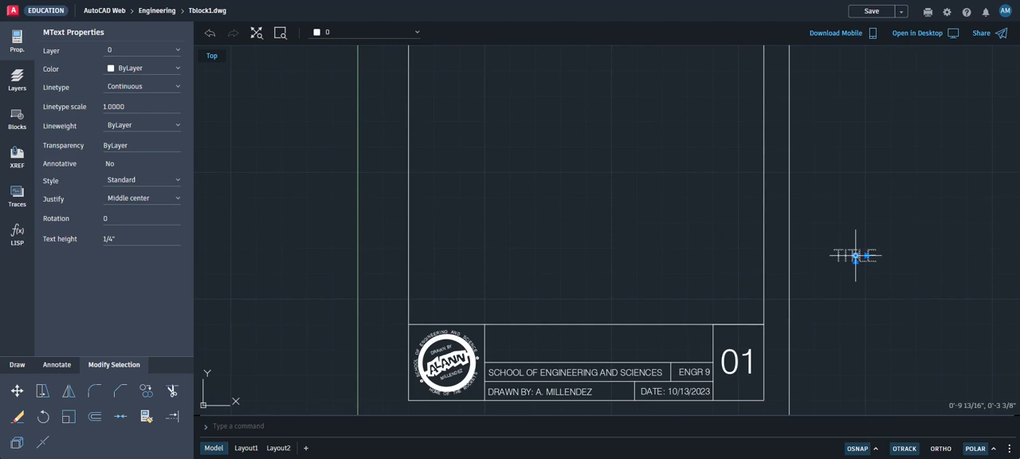
pyautogui.click(854, 255)
pyautogui.scroll(2, 597, 338)
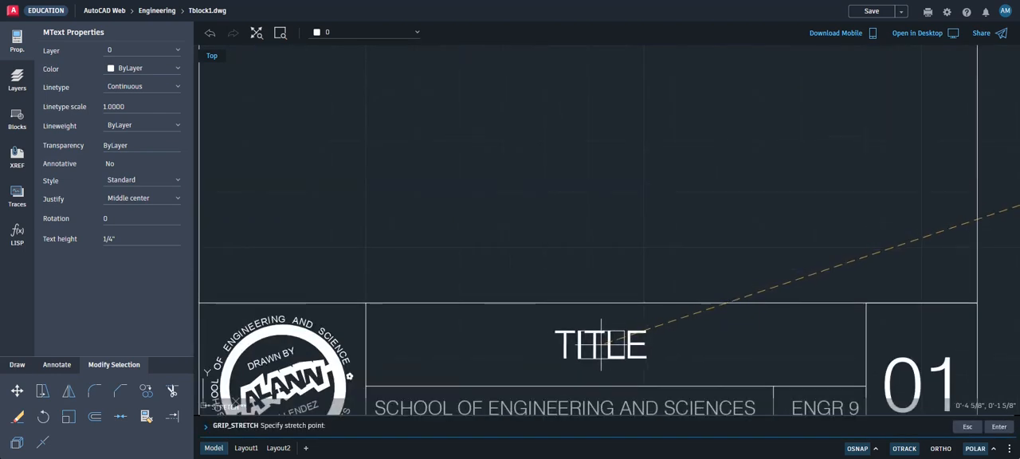
pyautogui.moveTo(602, 343)
pyautogui.mouseDown(button='middle')
pyautogui.moveTo(611, 233)
pyautogui.moveTo(621, 230)
pyautogui.mouseUp(button='middle')
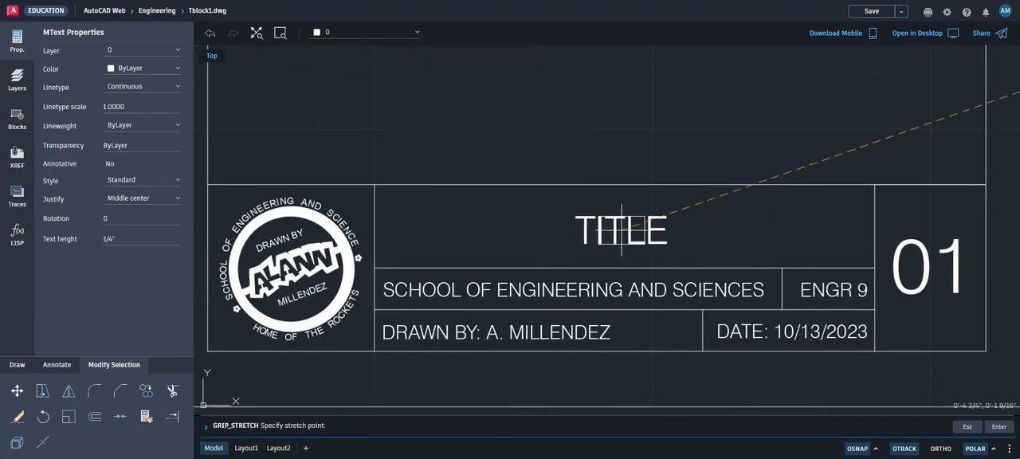
pyautogui.click(620, 229)
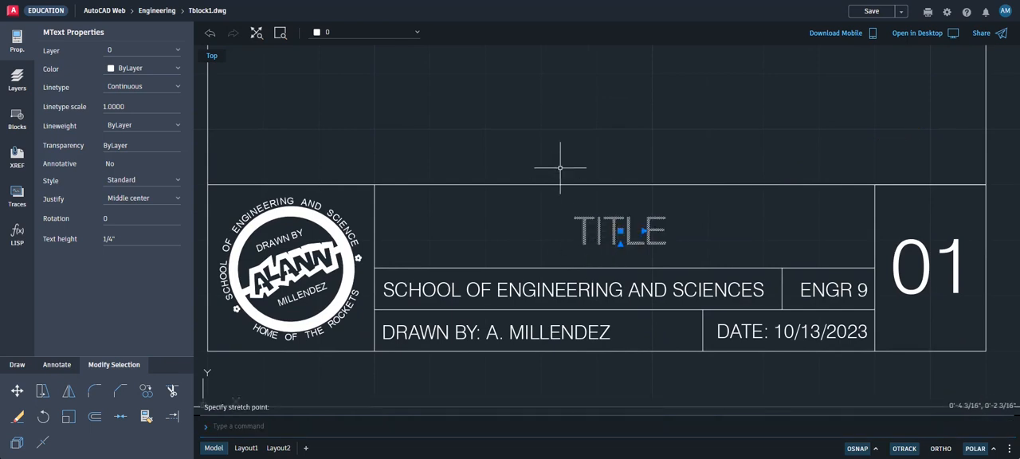
pyautogui.scroll(-2, 653, 200)
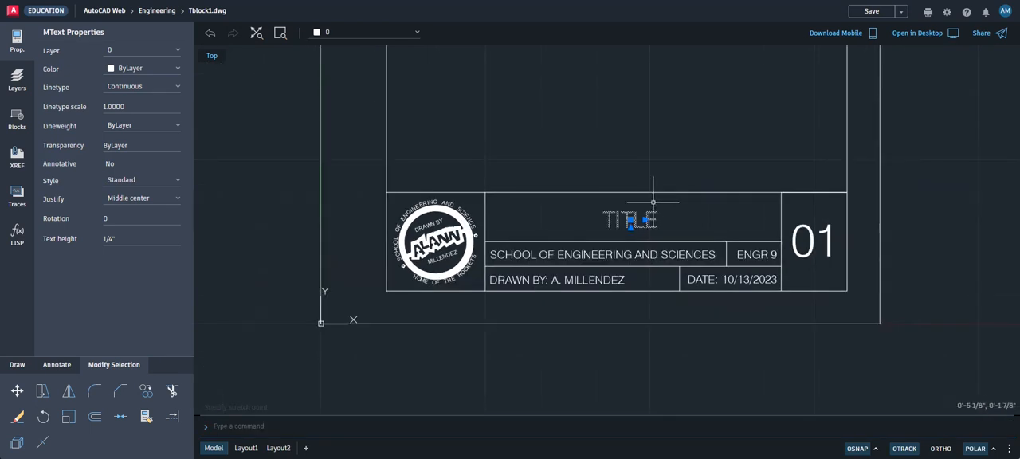
pyautogui.scroll(-2, 916, 179)
pyautogui.moveTo(922, 182); pyautogui.dragTo(830, 311, button='middle')
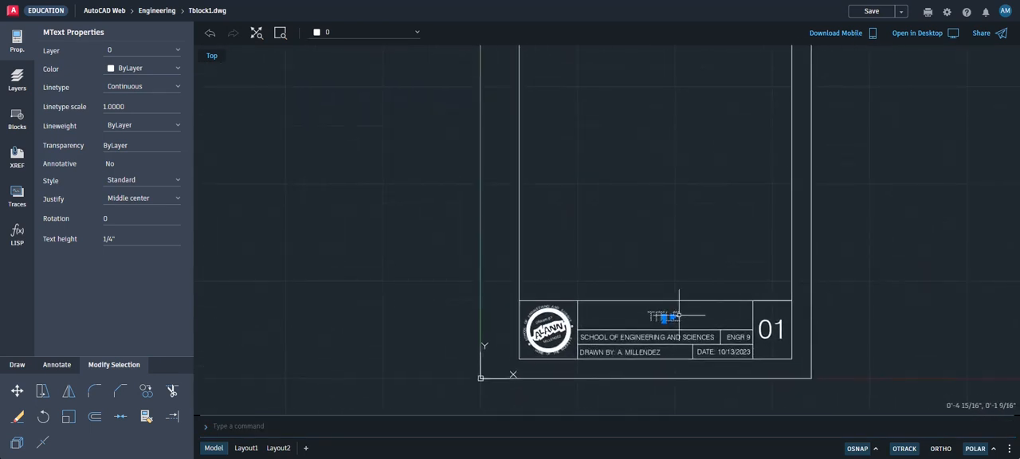
# Extend the TITLE text in the upper row to read TITLE OF DRAWING
pyautogui.scroll(3, 660, 316)
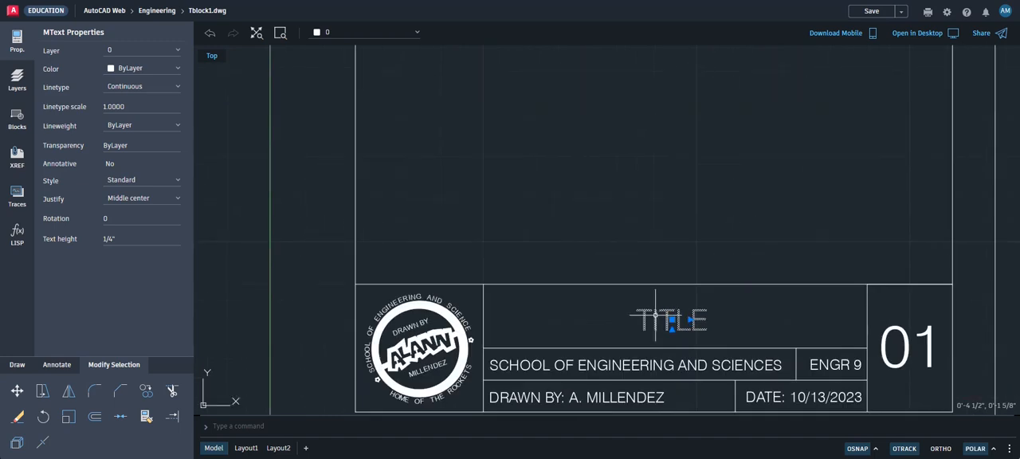
pyautogui.doubleClick(654, 316)
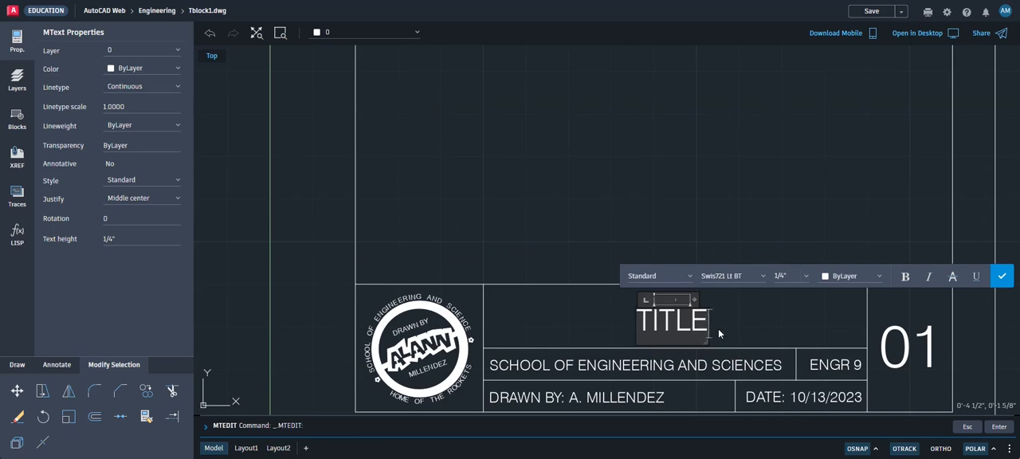
pyautogui.write('OF')
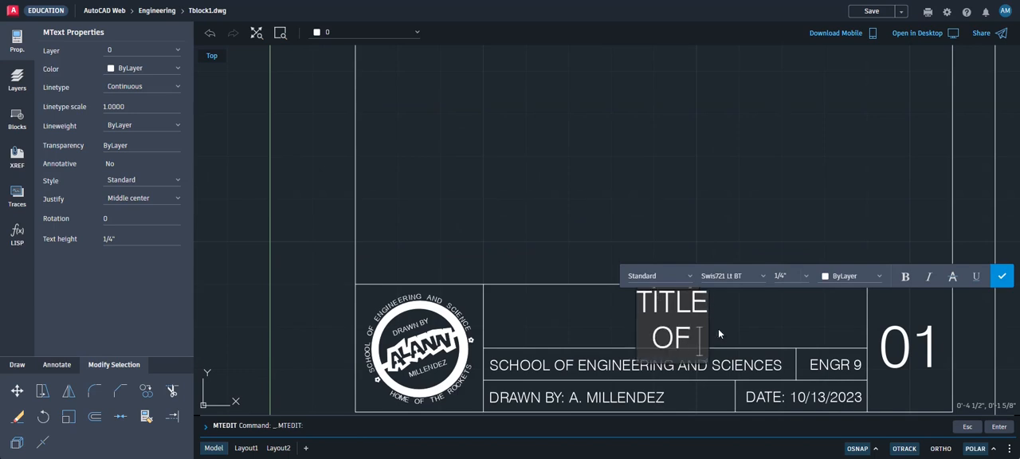
pyautogui.write(' DRAWING')
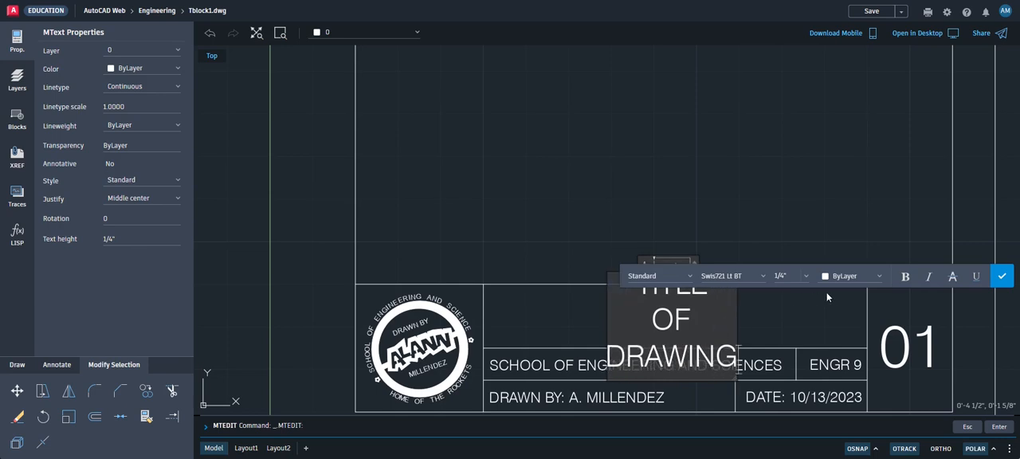
pyautogui.click(1001, 275)
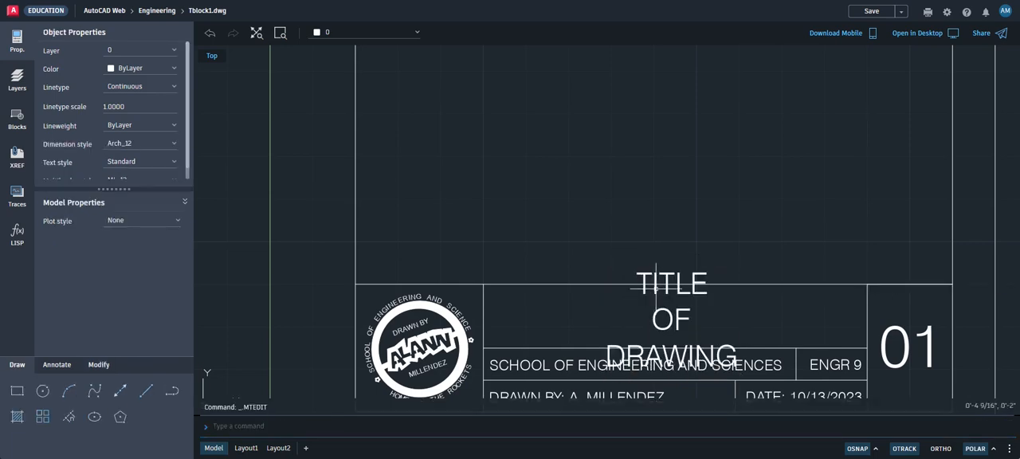
# Widen the title text's frame horizontally by about 2 7/8" so TITLE OF DRAWING fits on one line
pyautogui.click(680, 318)
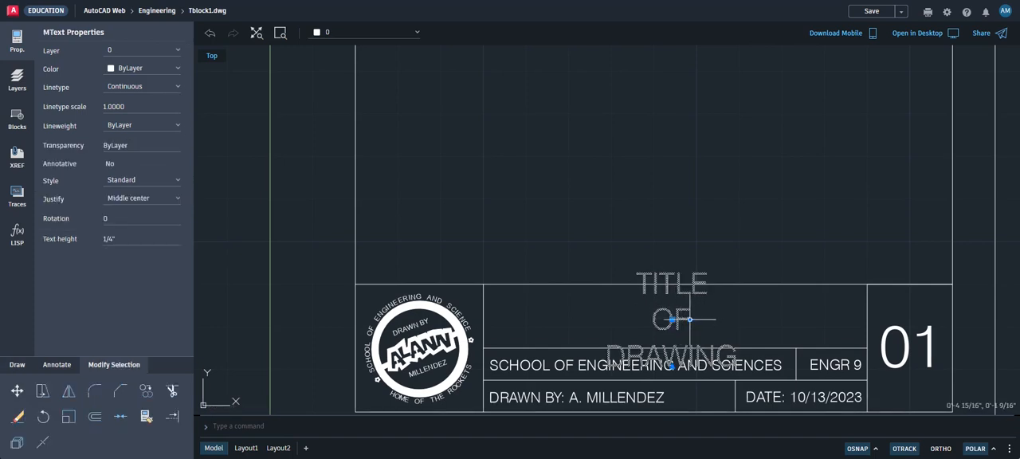
pyautogui.click(690, 319)
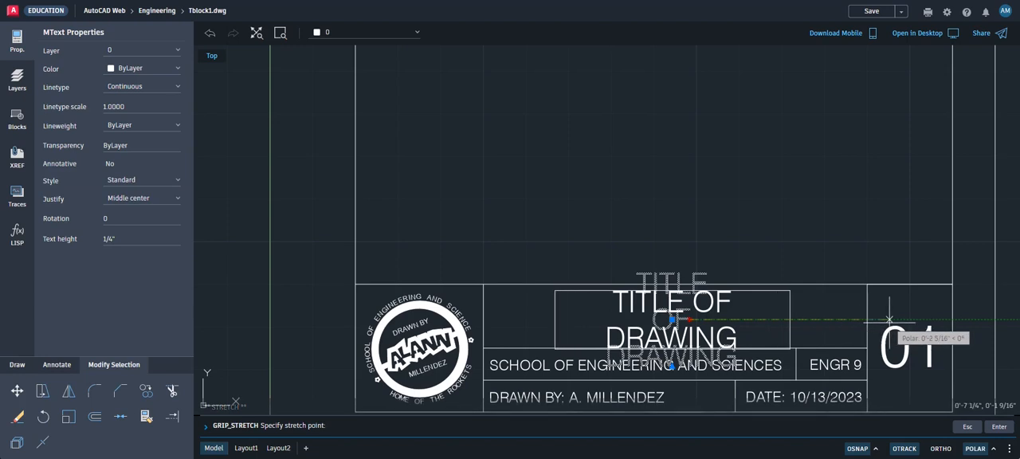
pyautogui.click(938, 319)
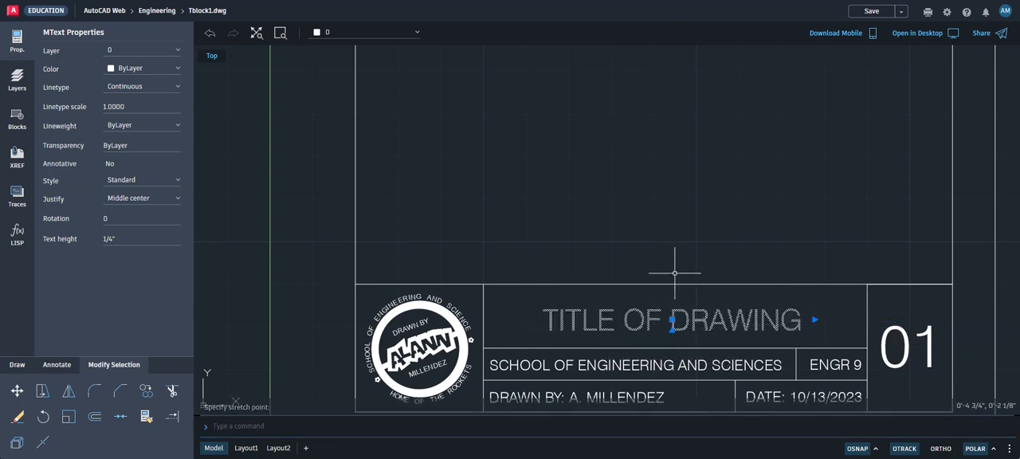
pyautogui.scroll(-1, 676, 294)
pyautogui.scroll(-1, 688, 296)
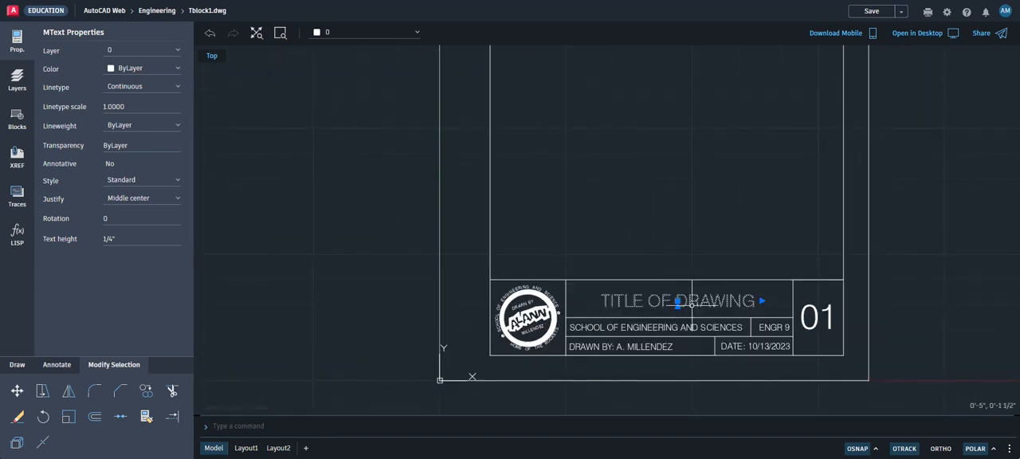
pyautogui.scroll(3, 677, 301)
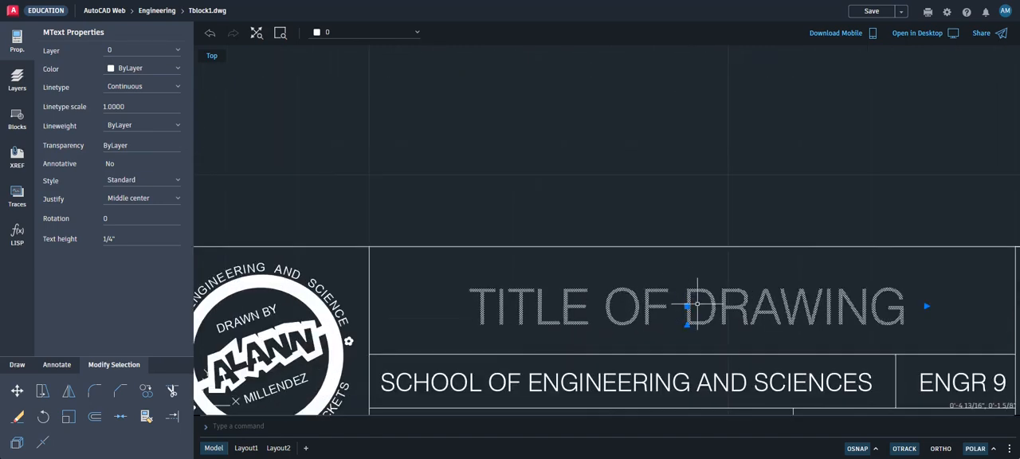
pyautogui.scroll(-2, 717, 307)
pyautogui.scroll(-1, 713, 271)
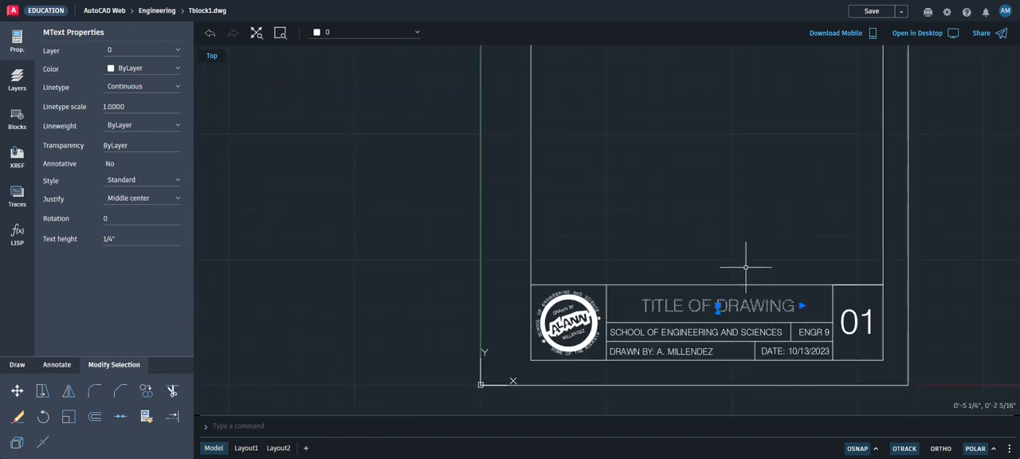
# Deselect the title text and save the Tblock1 drawing
pyautogui.scroll(-1, 741, 255)
pyautogui.moveTo(758, 254); pyautogui.dragTo(693, 303, button='middle')
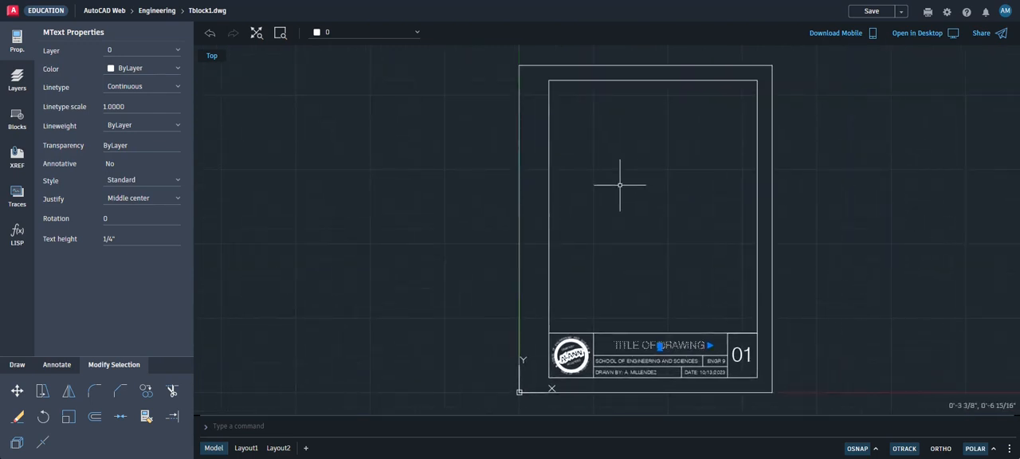
pyautogui.press('Escape')
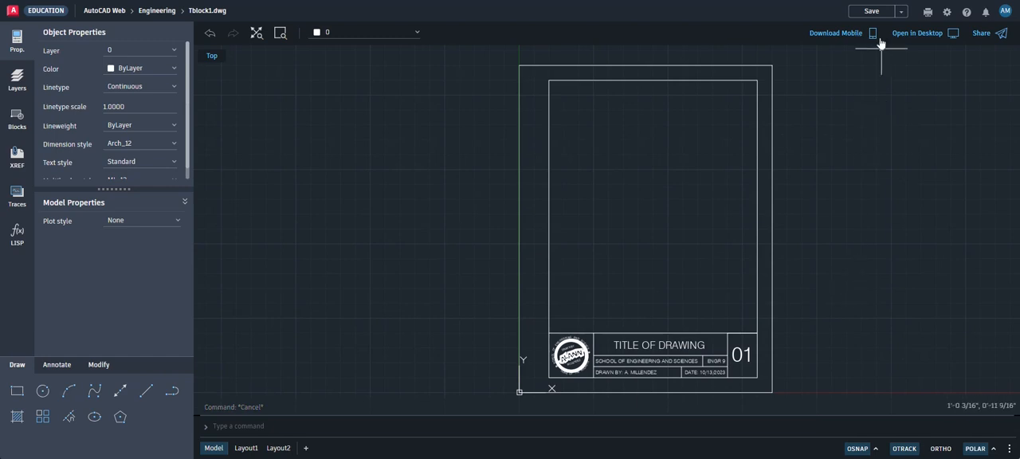
pyautogui.click(871, 11)
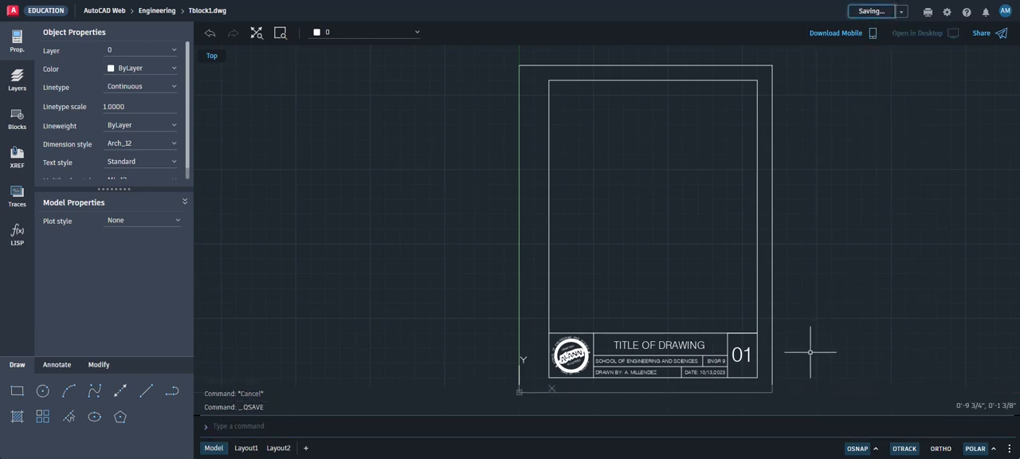
# Try to set the TITLE OF DRAWING text's font to Times NR MT Pro without highlighting its characters
pyautogui.scroll(1, 801, 326)
pyautogui.scroll(2, 618, 311)
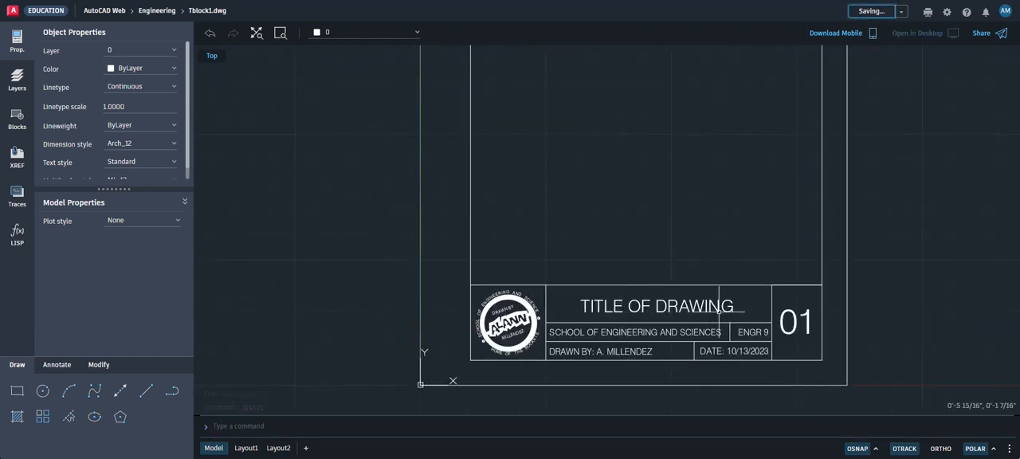
pyautogui.scroll(1, 740, 314)
pyautogui.scroll(1, 740, 312)
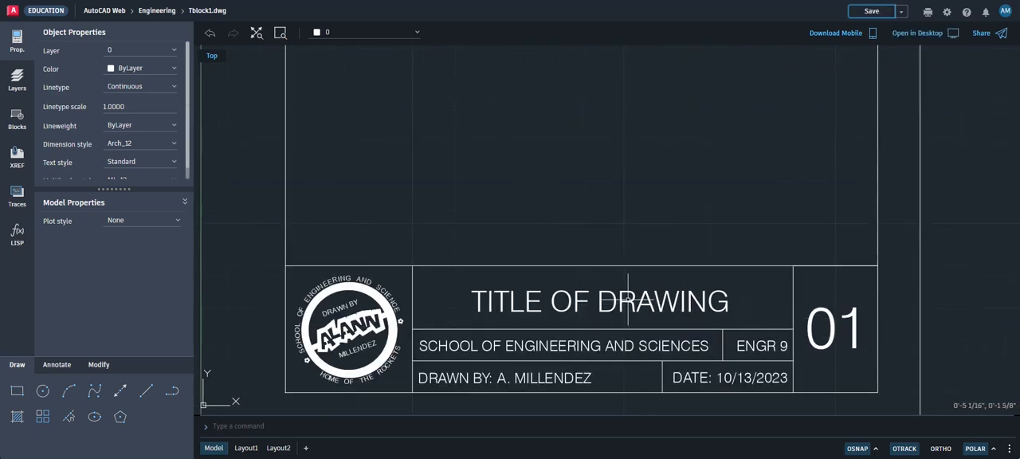
pyautogui.click(629, 305)
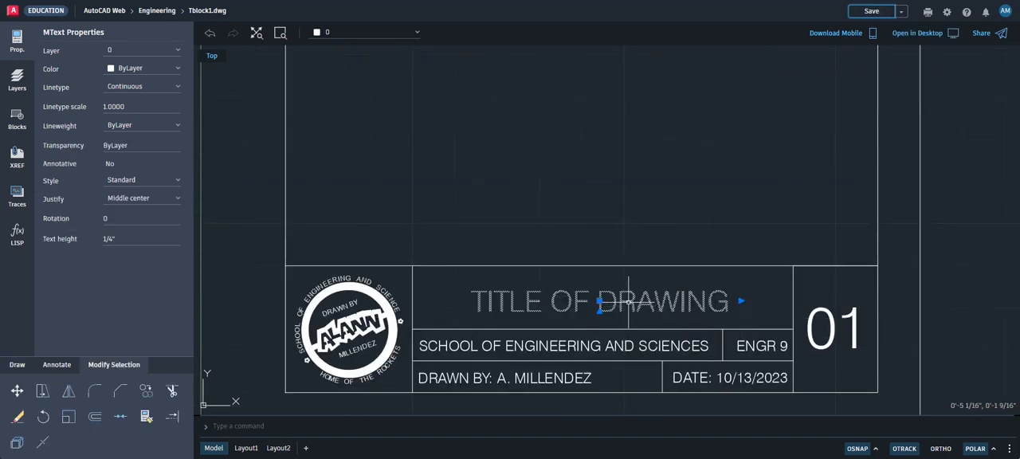
pyautogui.doubleClick(628, 302)
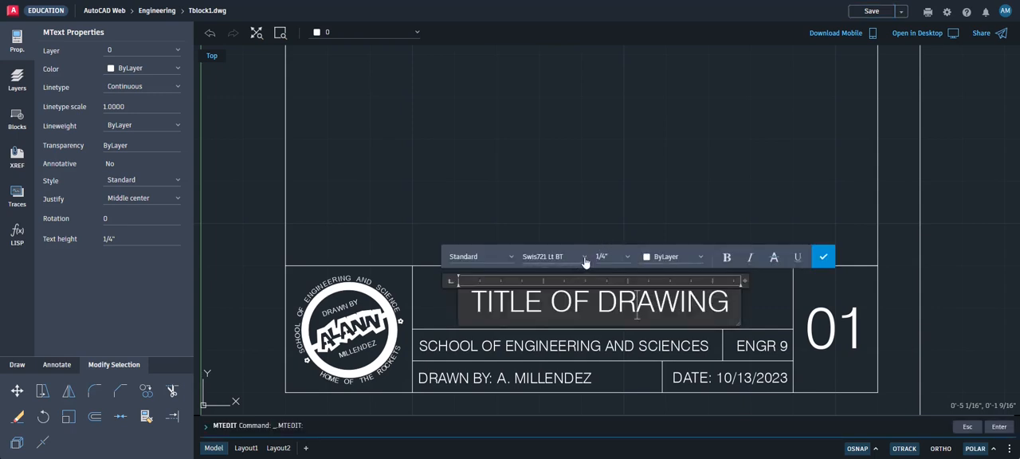
pyautogui.click(585, 258)
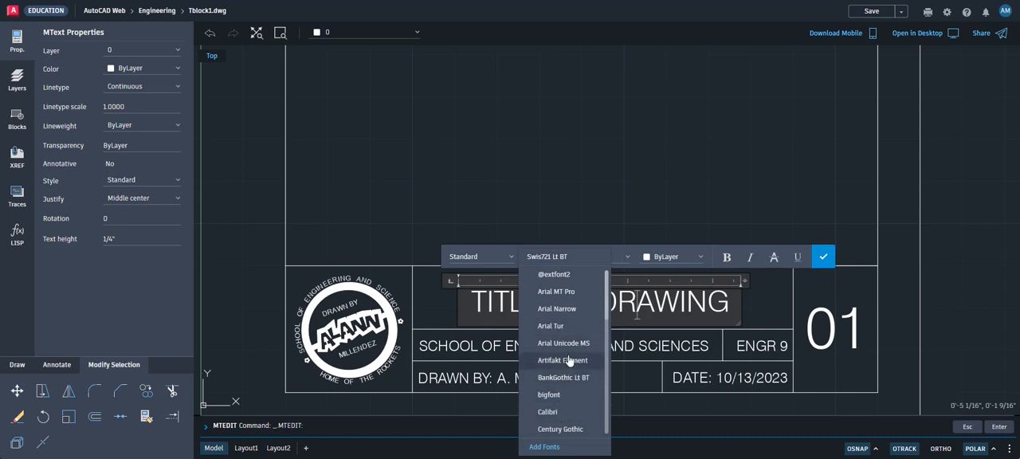
pyautogui.scroll(-2, 567, 367)
pyautogui.scroll(-8, 568, 366)
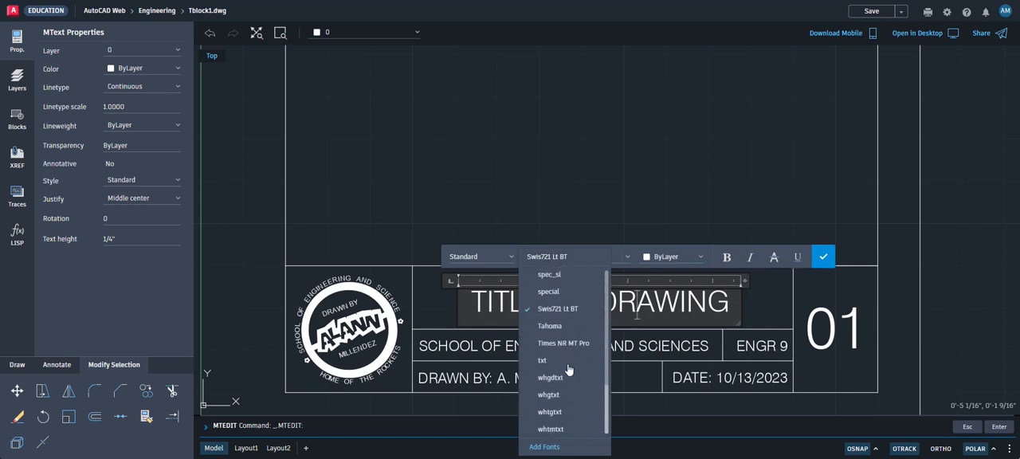
pyautogui.click(567, 344)
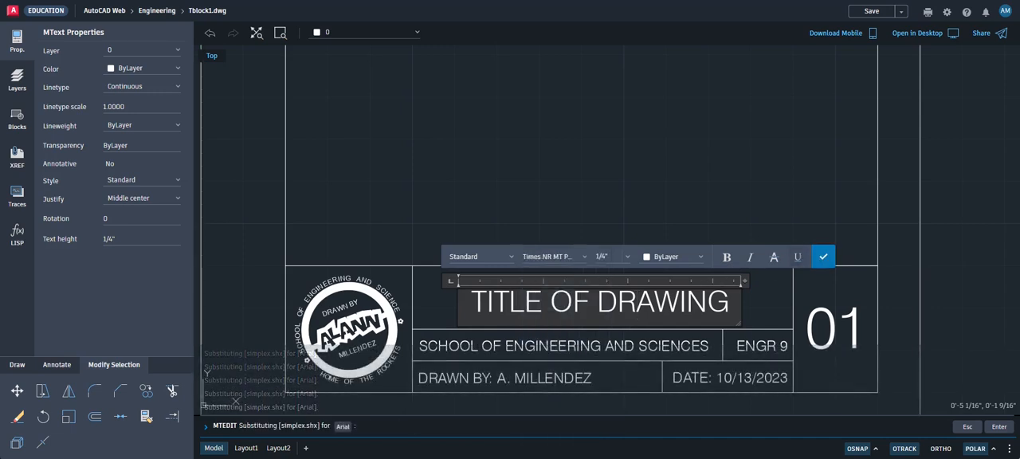
pyautogui.click(823, 258)
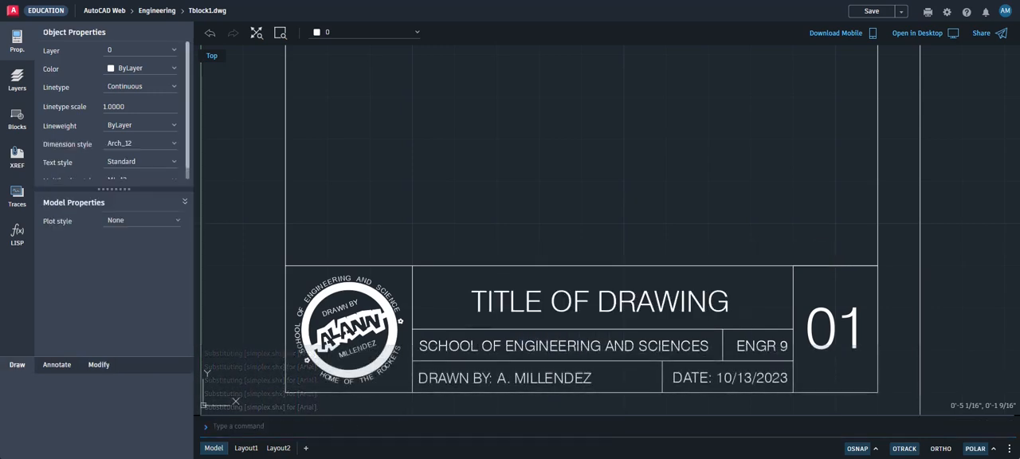
# Highlight all of the TITLE OF DRAWING text and change its font to Times NR MT Pro
pyautogui.doubleClick(669, 300)
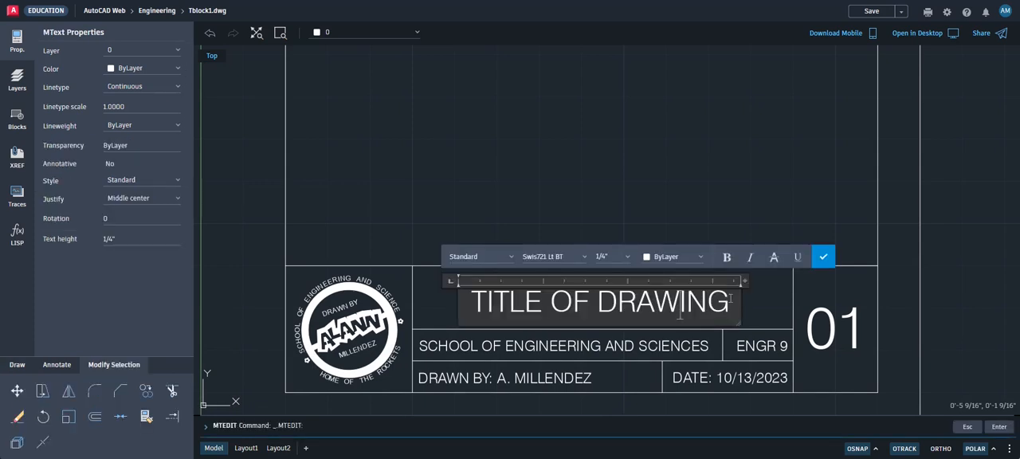
pyautogui.moveTo(729, 301); pyautogui.dragTo(471, 299)
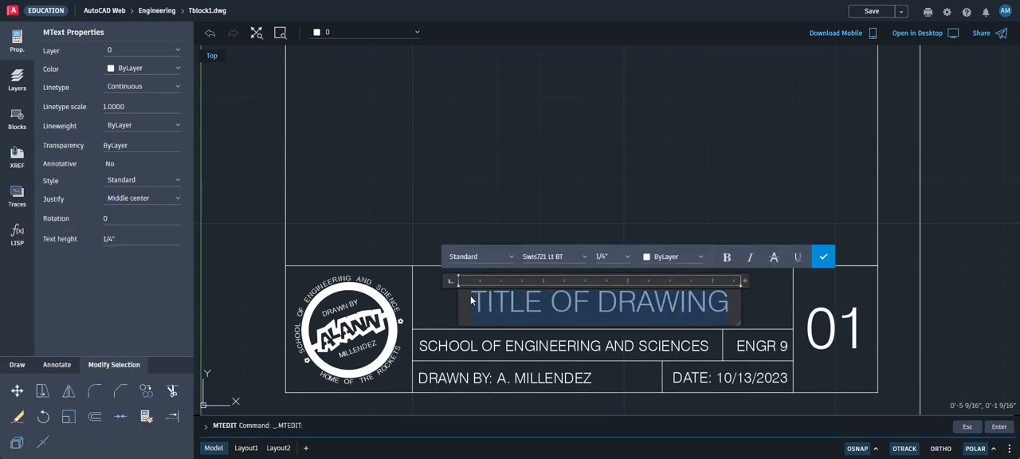
pyautogui.click(585, 261)
pyautogui.scroll(-3, 583, 374)
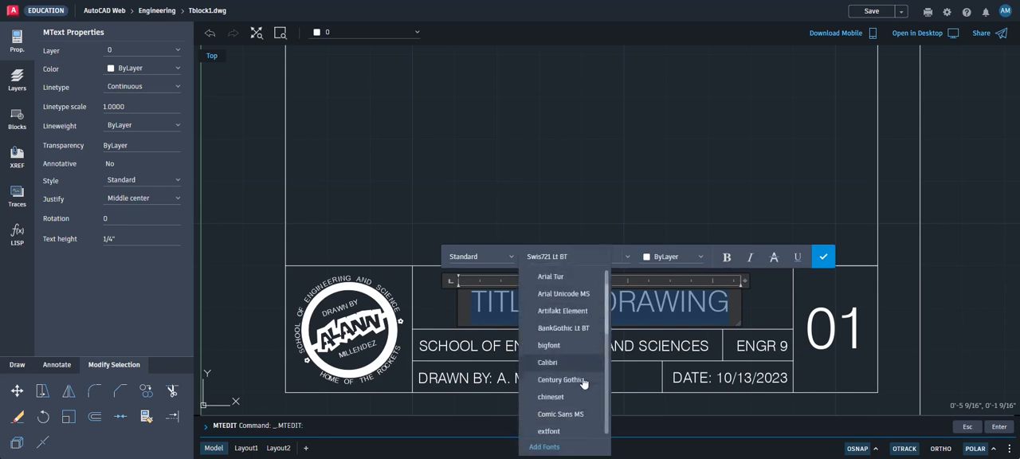
pyautogui.click(572, 362)
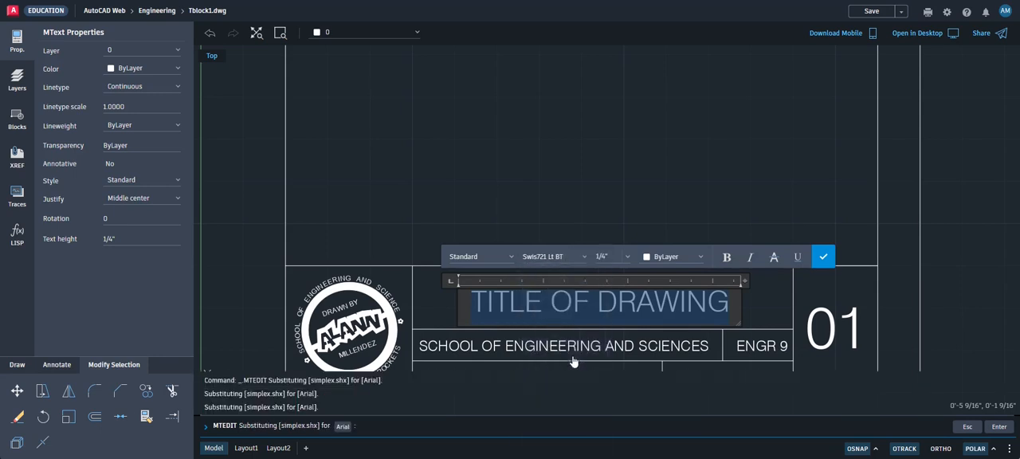
pyautogui.click(823, 255)
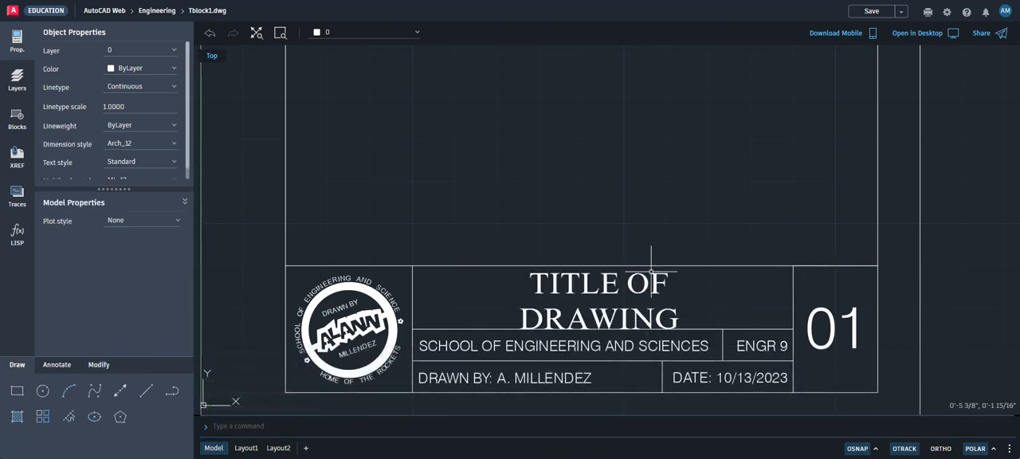
# Stretch the TITLE OF DRAWING text's frame slightly wider so the title in the new font fits on one line, and deselect it
pyautogui.click(660, 314)
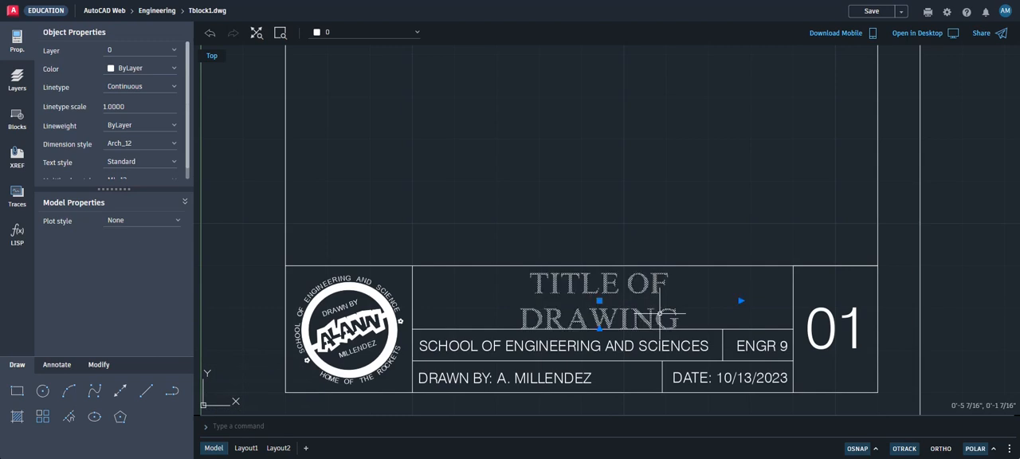
pyautogui.click(740, 300)
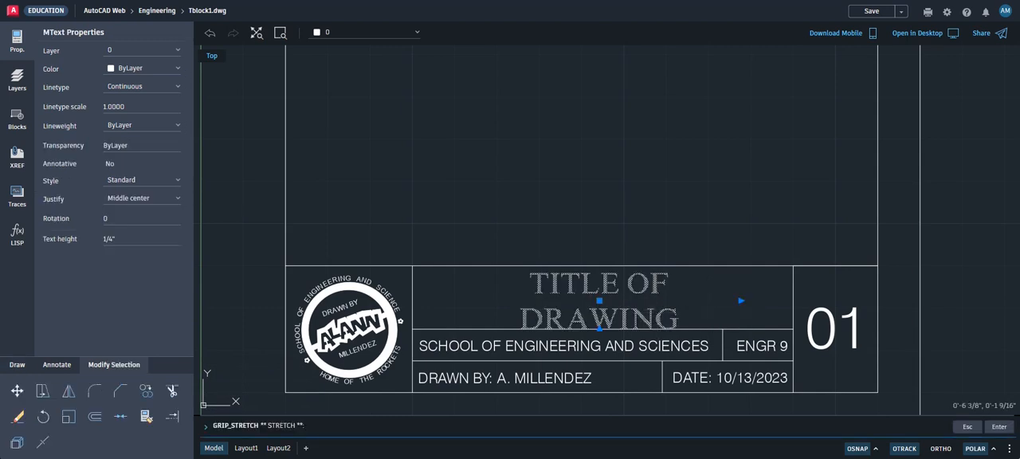
pyautogui.click(762, 300)
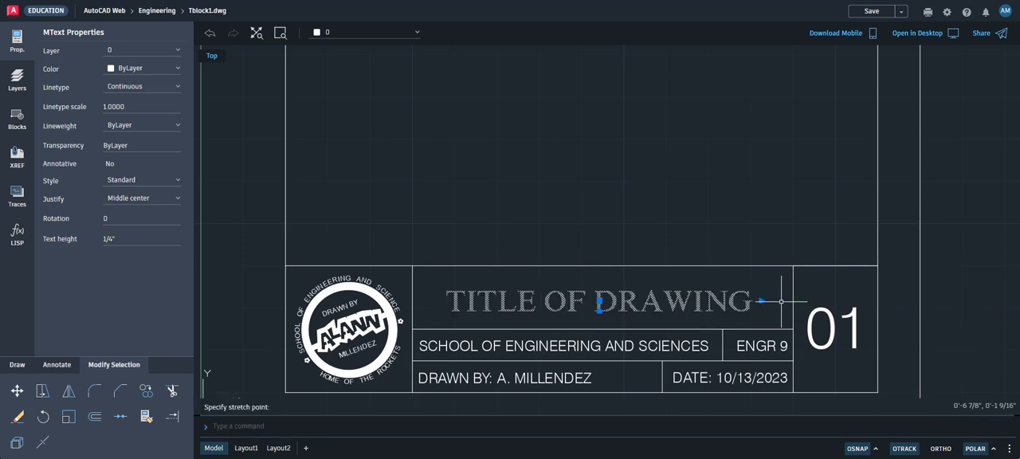
pyautogui.scroll(-1, 719, 245)
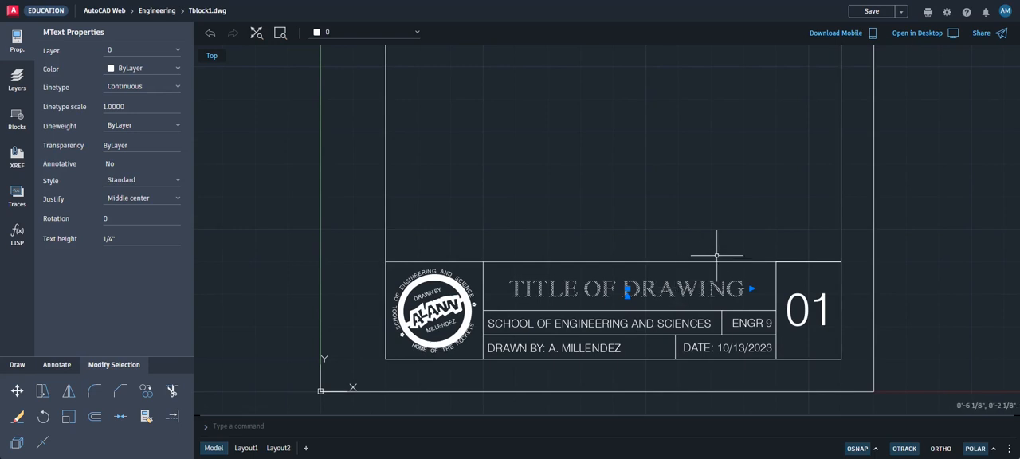
pyautogui.press('Escape')
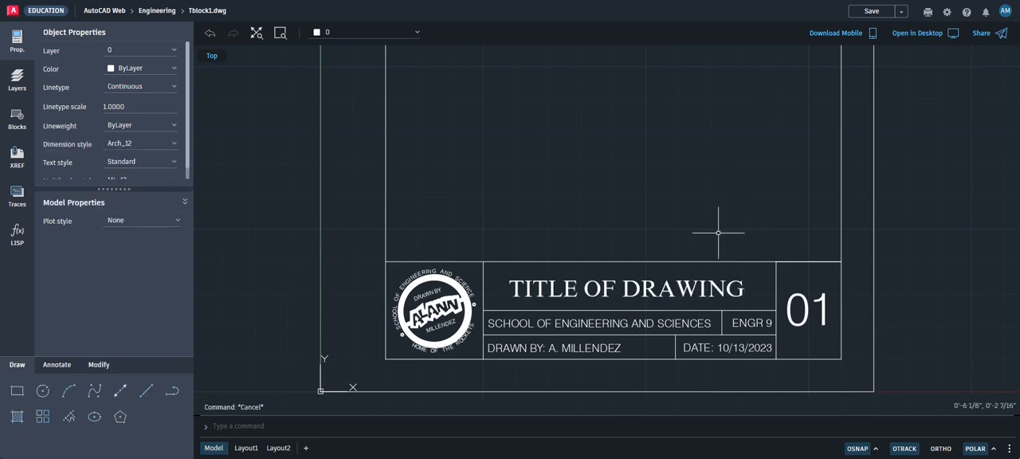
# Save the Tblock1 drawing with the refitted title text
pyautogui.scroll(-1, 718, 231)
pyautogui.scroll(-2, 720, 209)
pyautogui.moveTo(649, 314); pyautogui.dragTo(655, 291, button='middle')
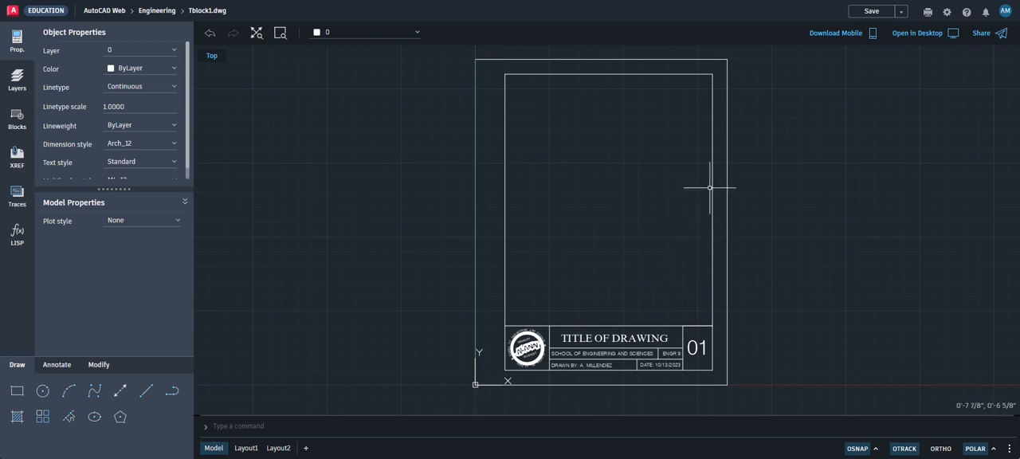
pyautogui.click(869, 11)
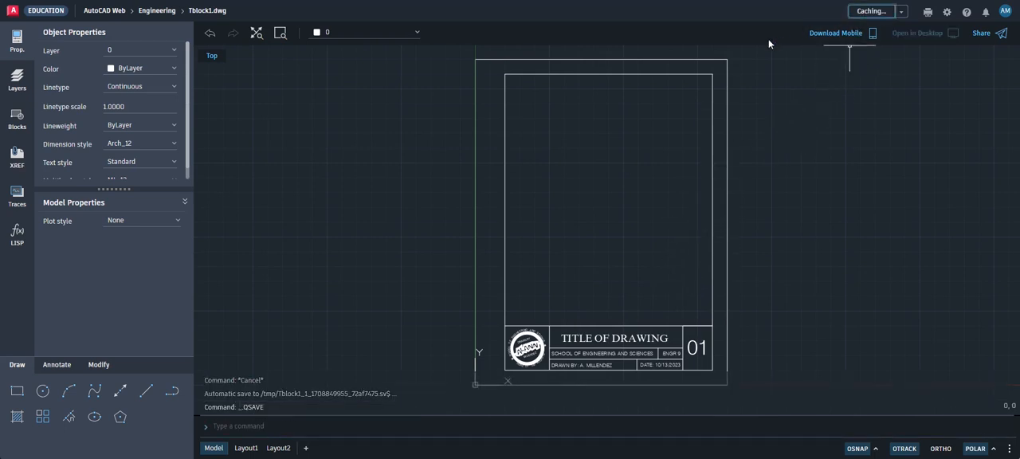
pyautogui.scroll(-2, 714, 123)
pyautogui.scroll(2, 715, 122)
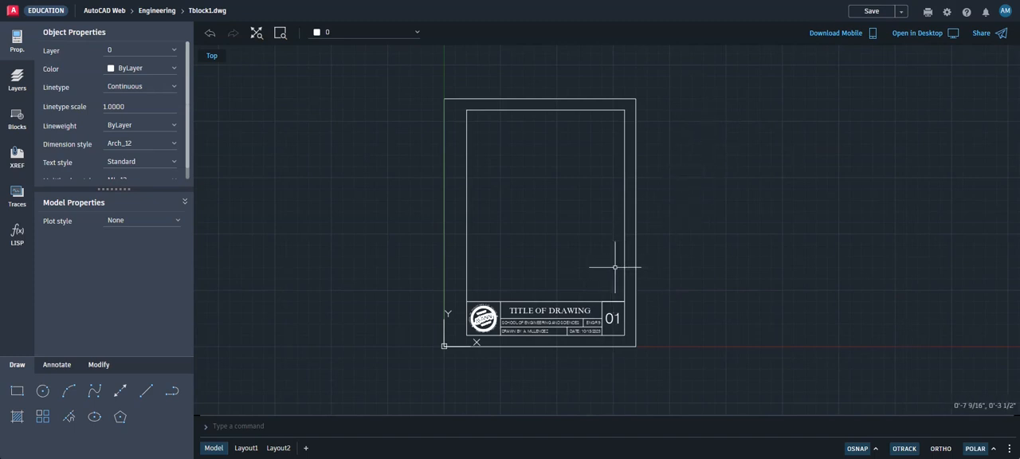
pyautogui.scroll(1, 581, 262)
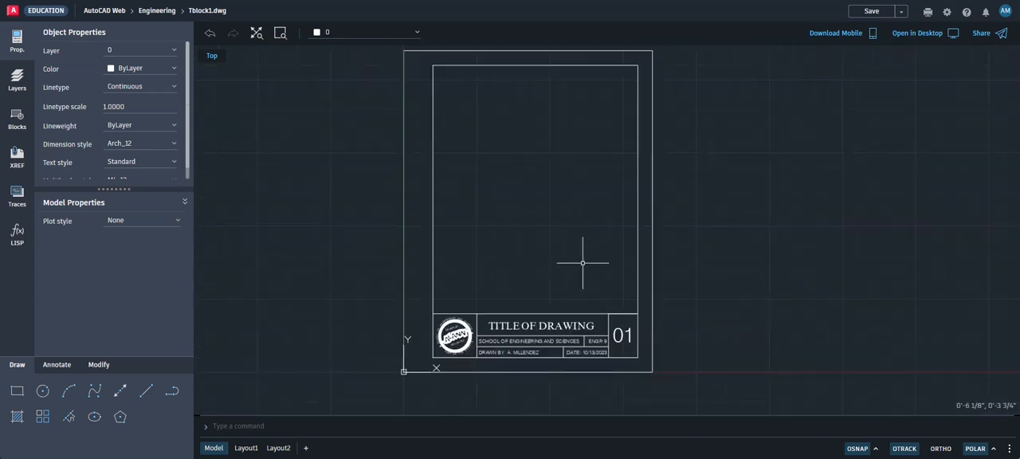
pyautogui.scroll(-2, 582, 262)
pyautogui.scroll(1, 587, 250)
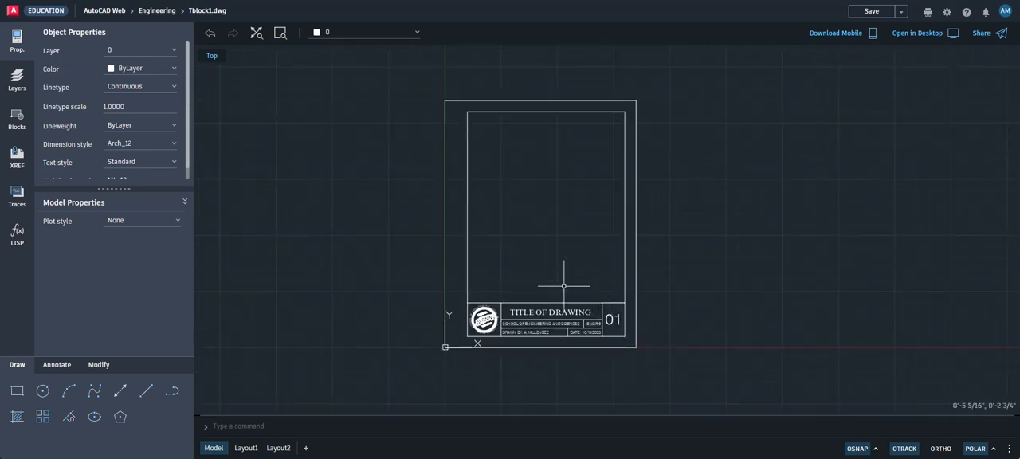
pyautogui.scroll(1, 598, 298)
pyautogui.moveTo(565, 284); pyautogui.dragTo(576, 326, button='middle')
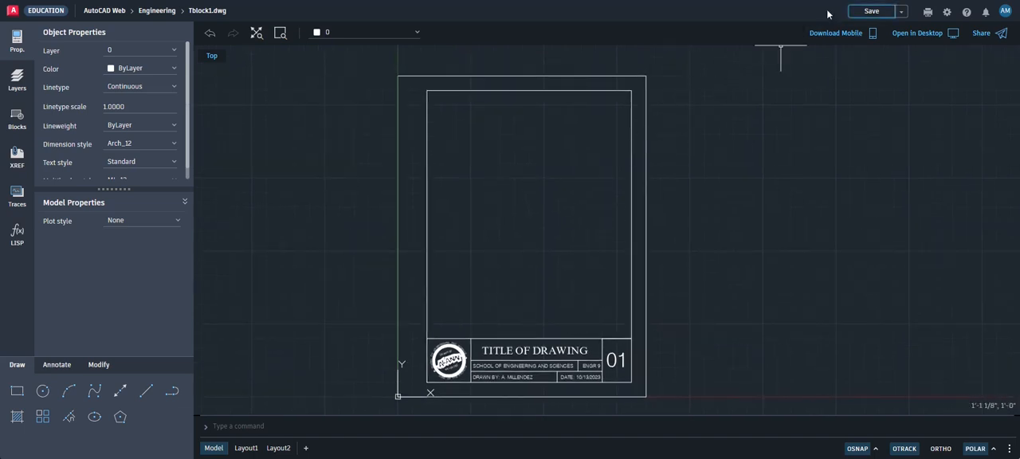